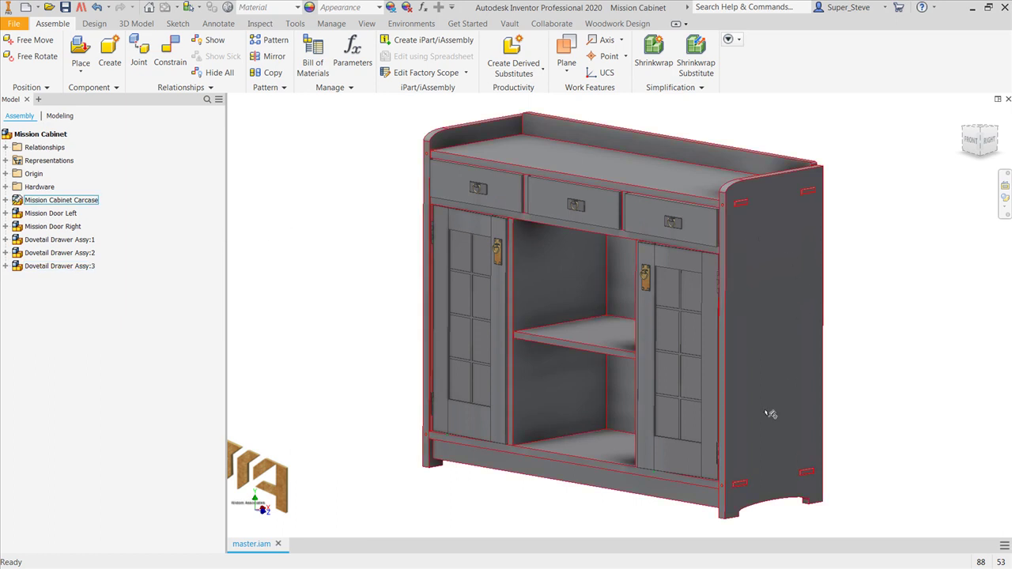
Swing Mission Door Left and Mission Door Right open and zoom in on the hinge
{"action": "left_click_drag", "start_coordinate": [490, 315], "coordinate": [378, 297]}
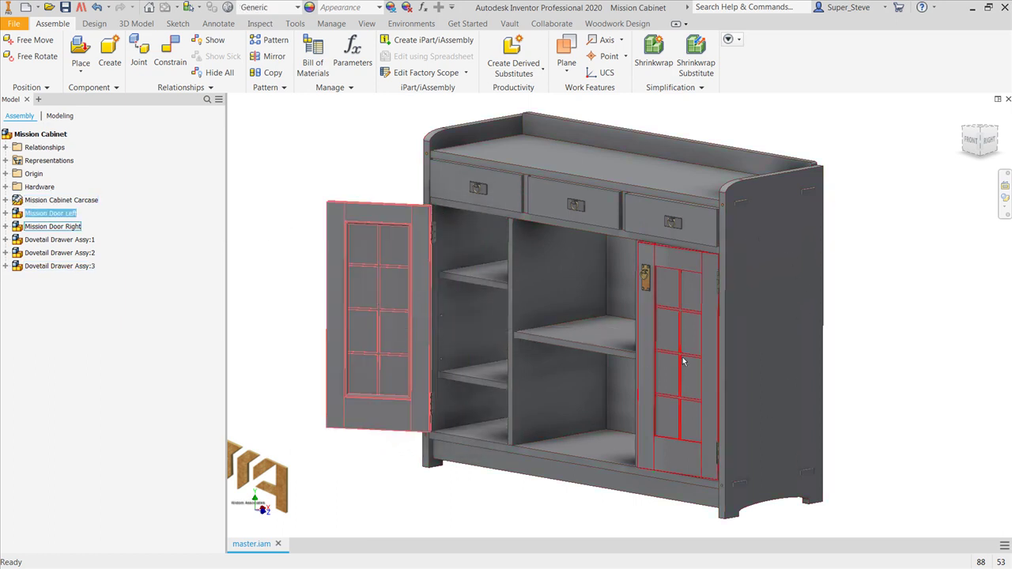
{"action": "left_click_drag", "start_coordinate": [673, 339], "coordinate": [730, 361]}
{"action": "scroll", "coordinate": [480, 280], "scroll_direction": "down", "scroll_amount": 5}
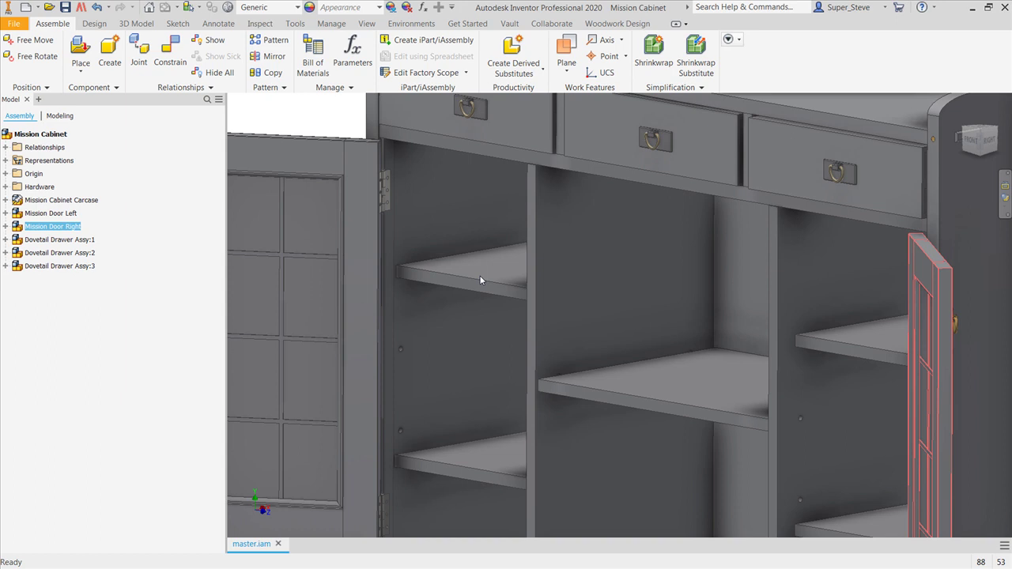
{"action": "scroll", "coordinate": [407, 198], "scroll_direction": "down", "scroll_amount": 5}
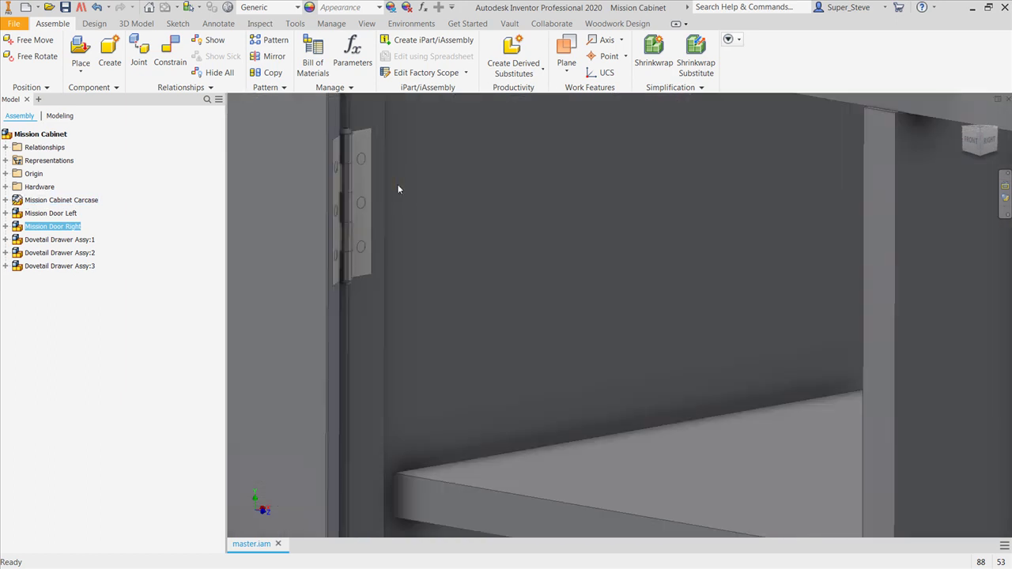
{"action": "scroll", "coordinate": [397, 187], "scroll_direction": "up", "scroll_amount": 6}
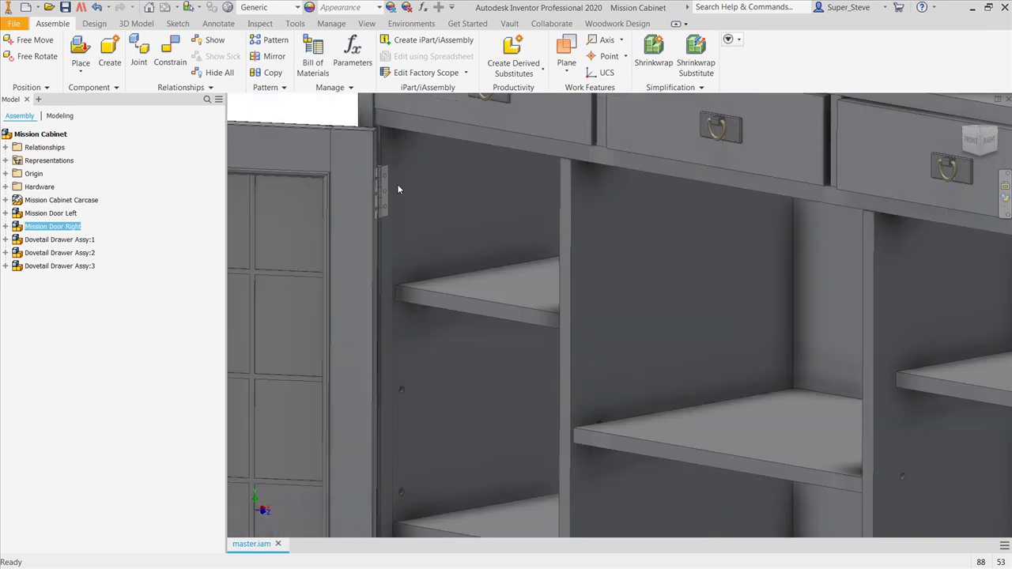
Pull Dovetail Drawer Assy:1, the top-left drawer, out of the cabinet
{"action": "left_click_drag", "start_coordinate": [477, 137], "coordinate": [367, 179]}
{"action": "scroll", "coordinate": [523, 182], "scroll_direction": "down", "scroll_amount": 4}
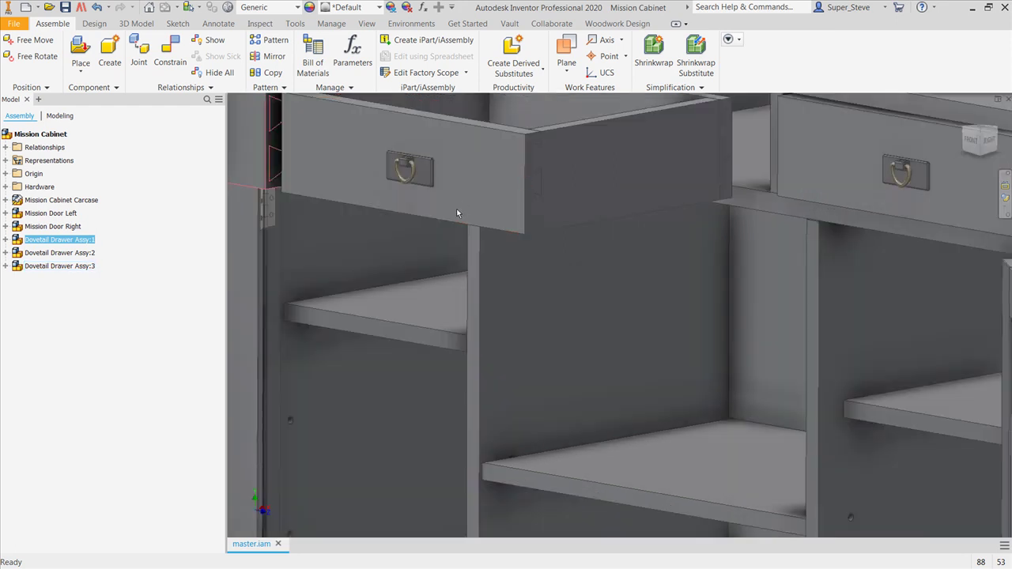
{"action": "mouse_move", "coordinate": [474, 229]}
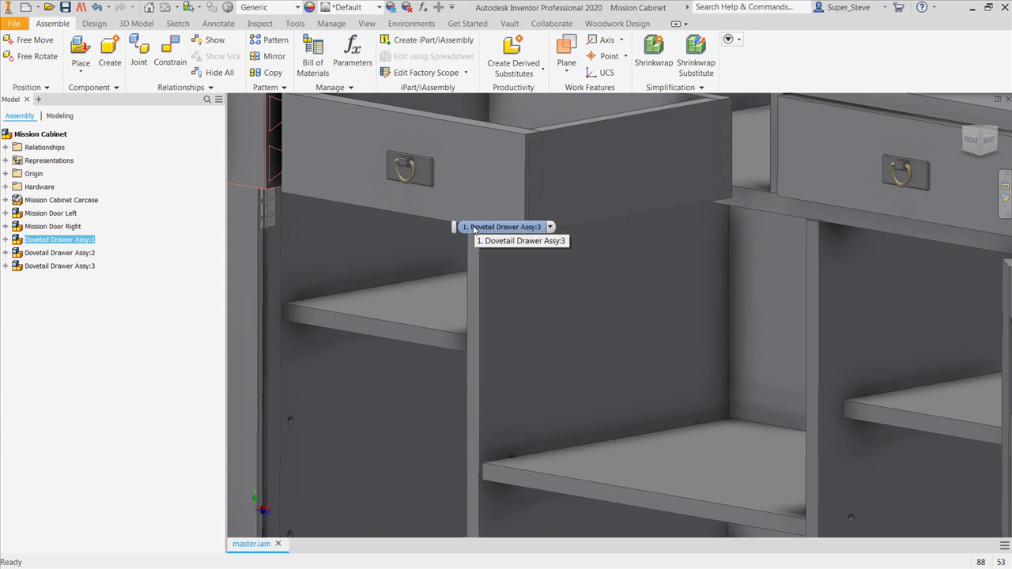
Push Dovetail Drawer Assy:3 back flush, then select Dovetail Drawer Assy:2
{"action": "middle_click", "coordinate": [700, 267]}
{"action": "middle_click", "coordinate": [700, 266]}
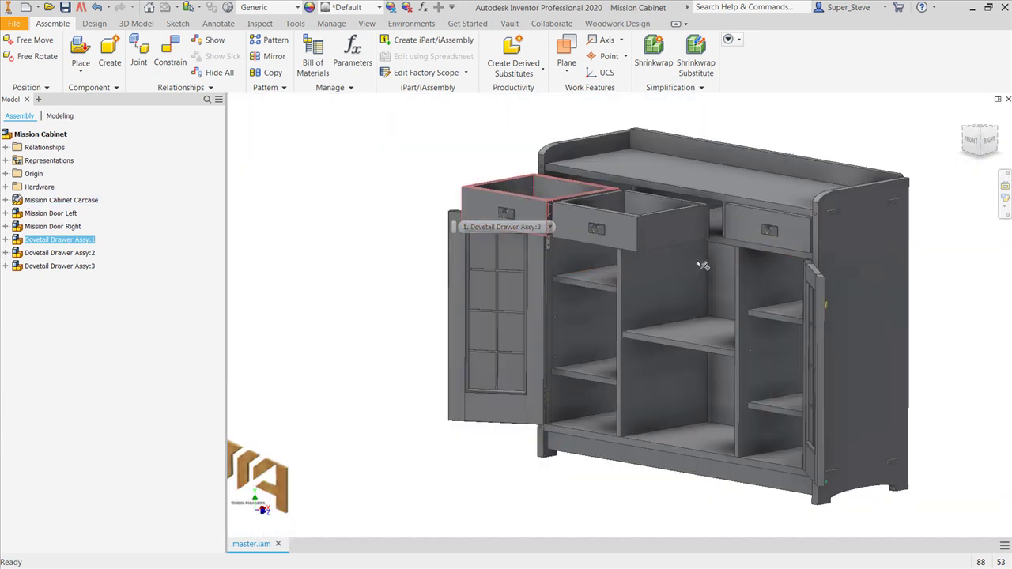
{"action": "middle_click_drag", "start_coordinate": [629, 267], "coordinate": [487, 273]}
{"action": "left_click", "coordinate": [542, 228]}
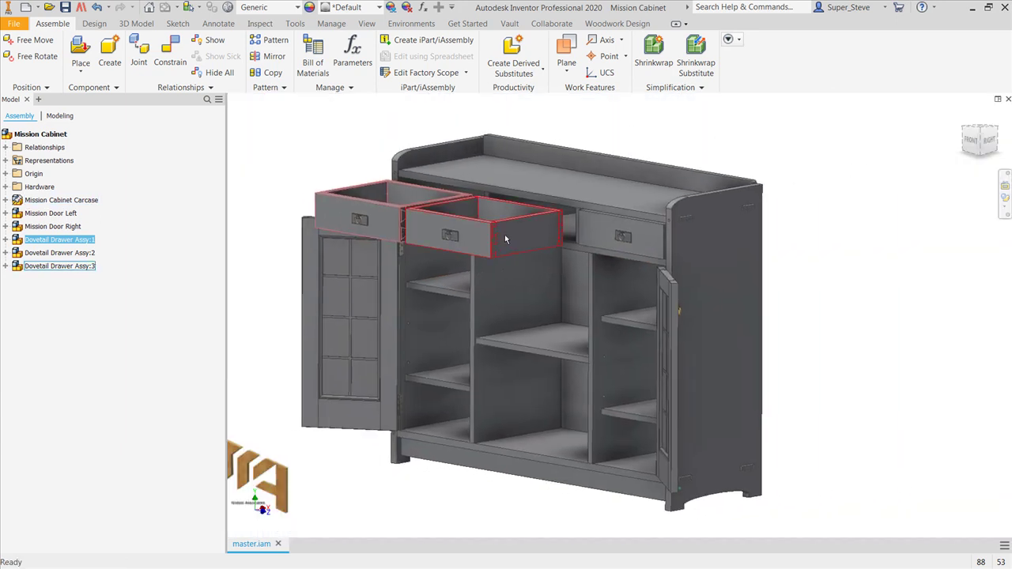
{"action": "left_click_drag", "start_coordinate": [541, 227], "coordinate": [587, 223]}
{"action": "left_click", "coordinate": [576, 223], "text": "ctrl"}
{"action": "mouse_move", "coordinate": [594, 240]}
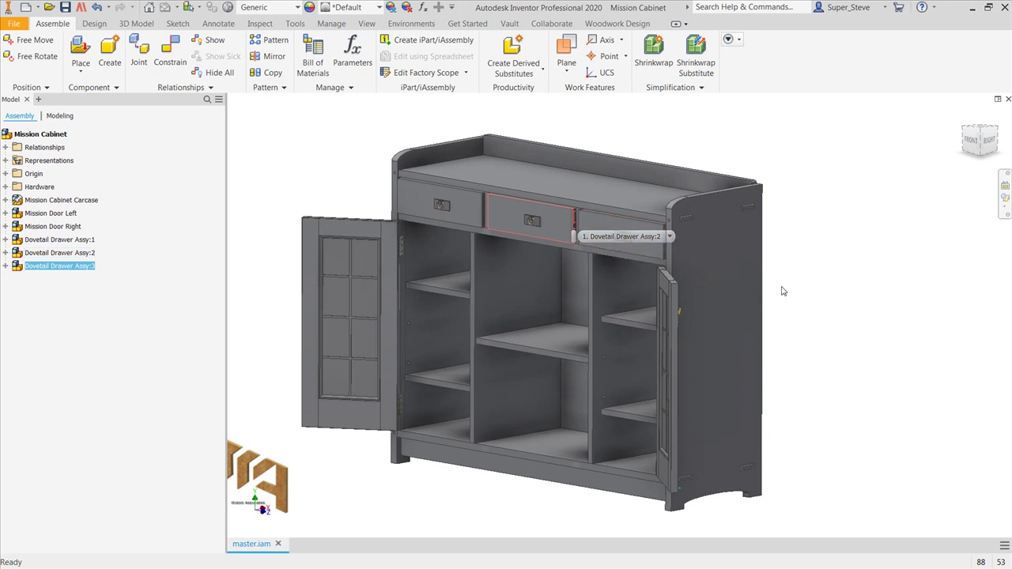
{"action": "middle_click_drag", "start_coordinate": [781, 289], "coordinate": [831, 282]}
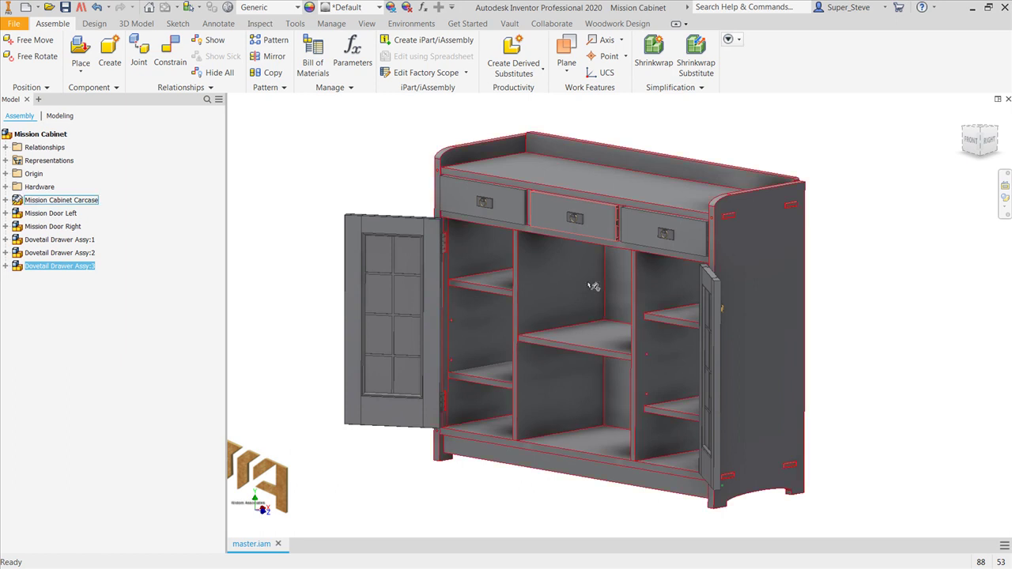
Clear the drawer selection and swing Mission Door Left closed
{"action": "scroll", "coordinate": [395, 263], "scroll_direction": "down", "scroll_amount": 5}
{"action": "scroll", "coordinate": [467, 202], "scroll_direction": "down", "scroll_amount": 3}
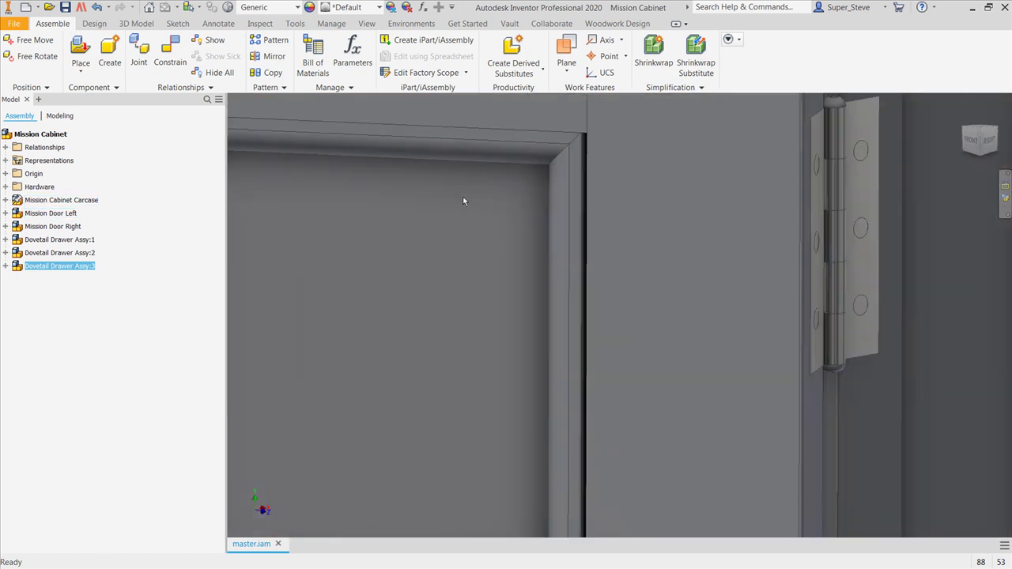
{"action": "scroll", "coordinate": [559, 209], "scroll_direction": "up", "scroll_amount": 5}
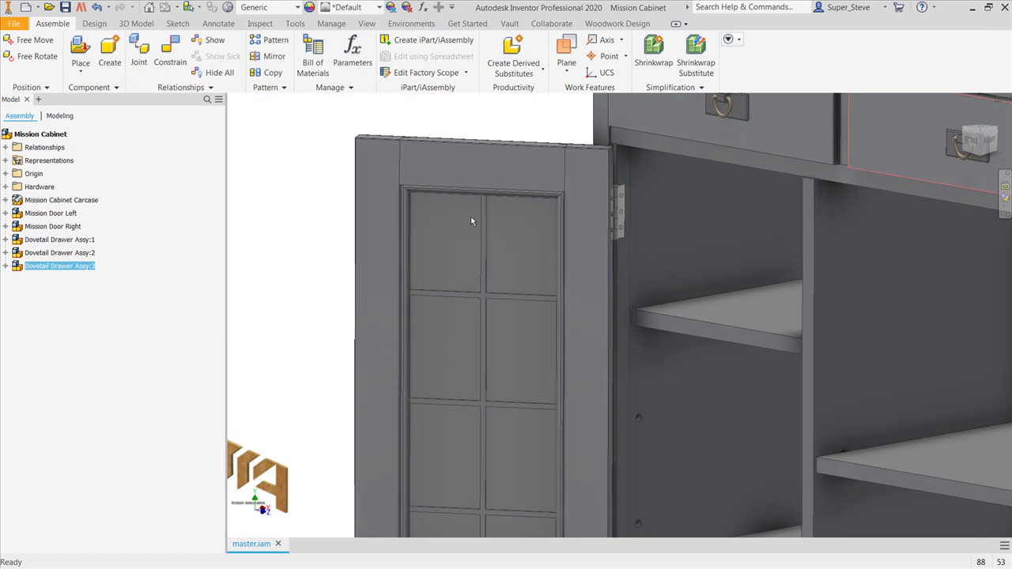
{"action": "key", "text": "Escape"}
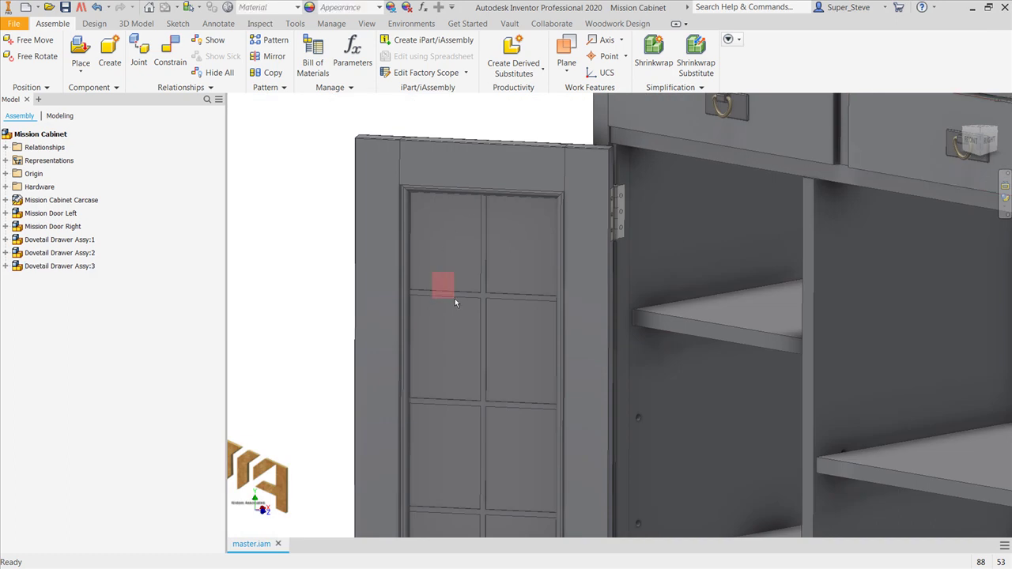
{"action": "left_click_drag", "start_coordinate": [390, 207], "coordinate": [907, 252]}
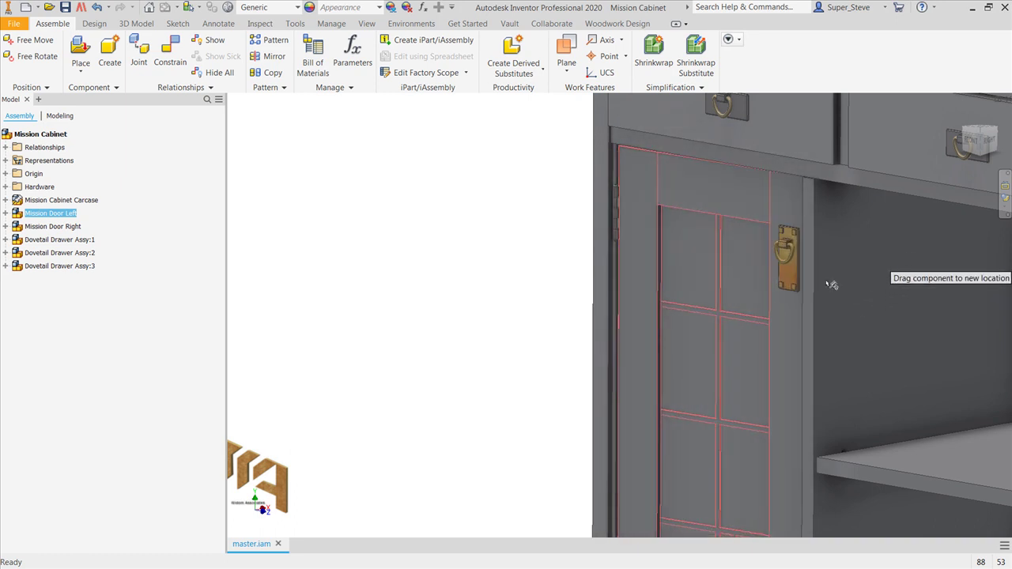
Swing Mission Door Right back toward its closed position
{"action": "scroll", "coordinate": [558, 277], "scroll_direction": "up", "scroll_amount": 3}
{"action": "middle_click_drag", "start_coordinate": [558, 277], "coordinate": [399, 230]}
{"action": "scroll", "coordinate": [400, 230], "scroll_direction": "up", "scroll_amount": 2}
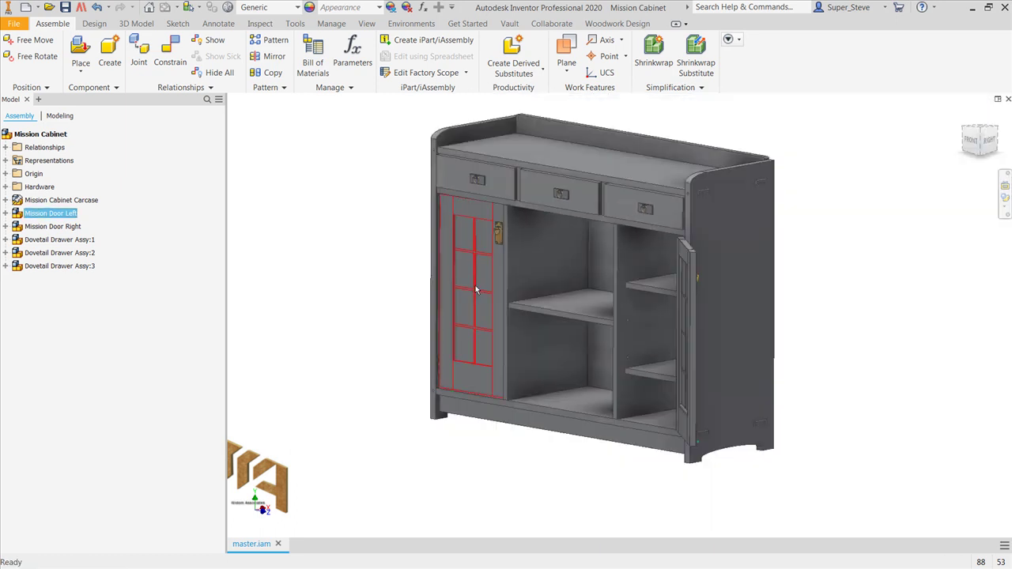
{"action": "left_click", "coordinate": [692, 292]}
{"action": "left_click_drag", "start_coordinate": [692, 292], "coordinate": [640, 271]}
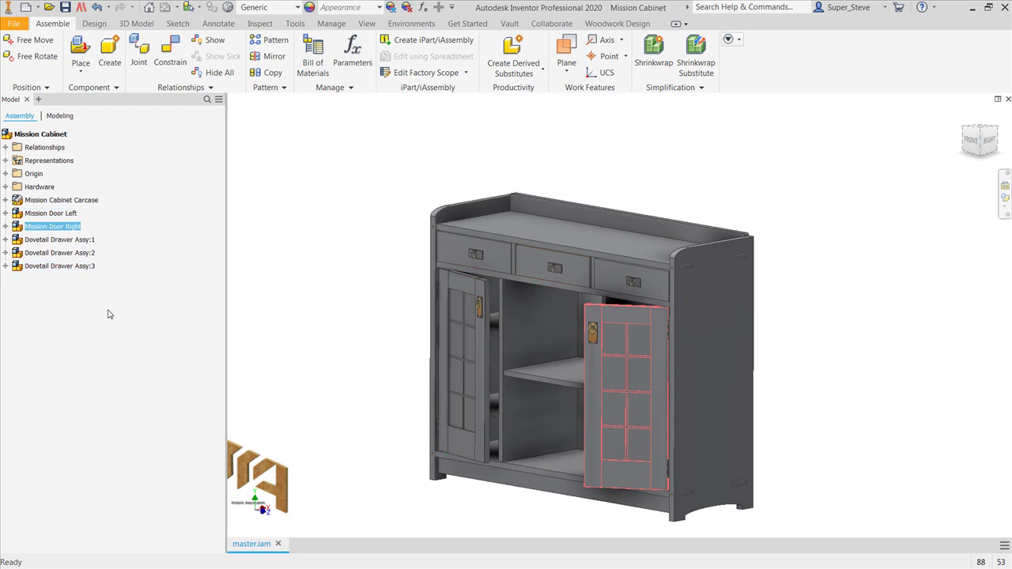
Swing both doors wide and slide Dovetail Drawer Assy:1 out and back in
{"action": "left_click_drag", "start_coordinate": [467, 295], "coordinate": [439, 308]}
{"action": "left_click_drag", "start_coordinate": [593, 332], "coordinate": [607, 356]}
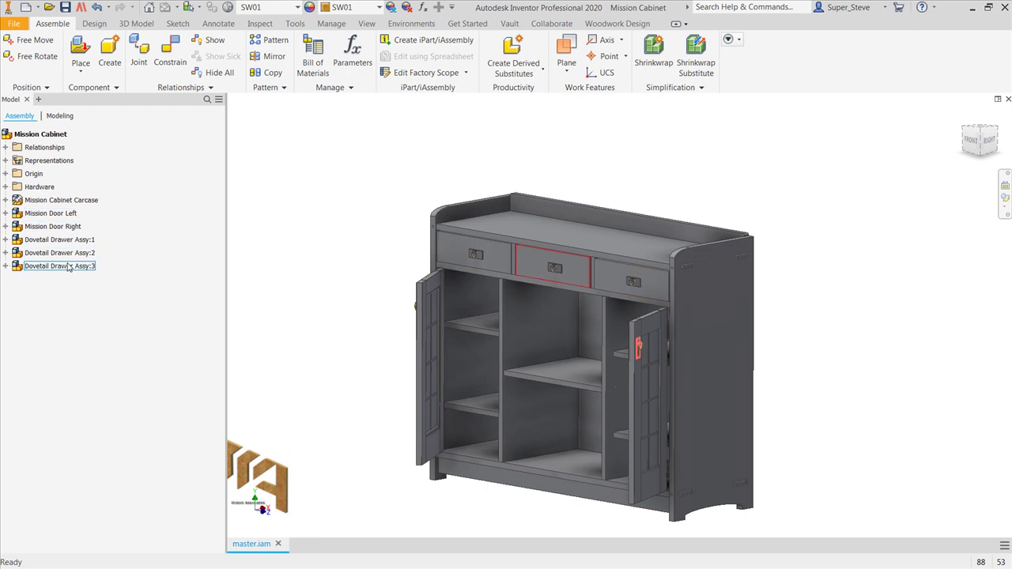
{"action": "left_click_drag", "start_coordinate": [504, 265], "coordinate": [494, 276]}
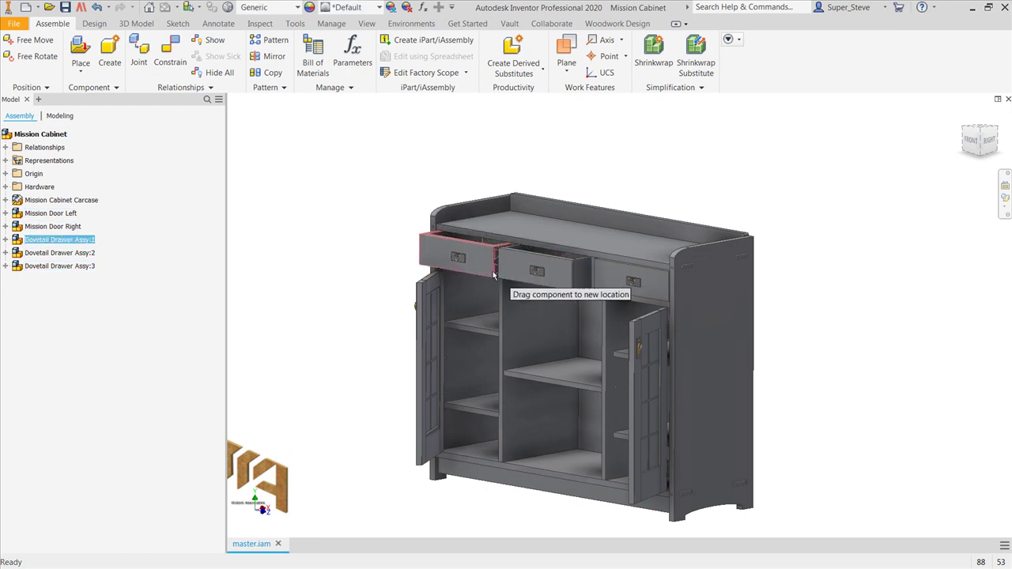
{"action": "scroll", "coordinate": [593, 279], "scroll_direction": "up", "scroll_amount": 5}
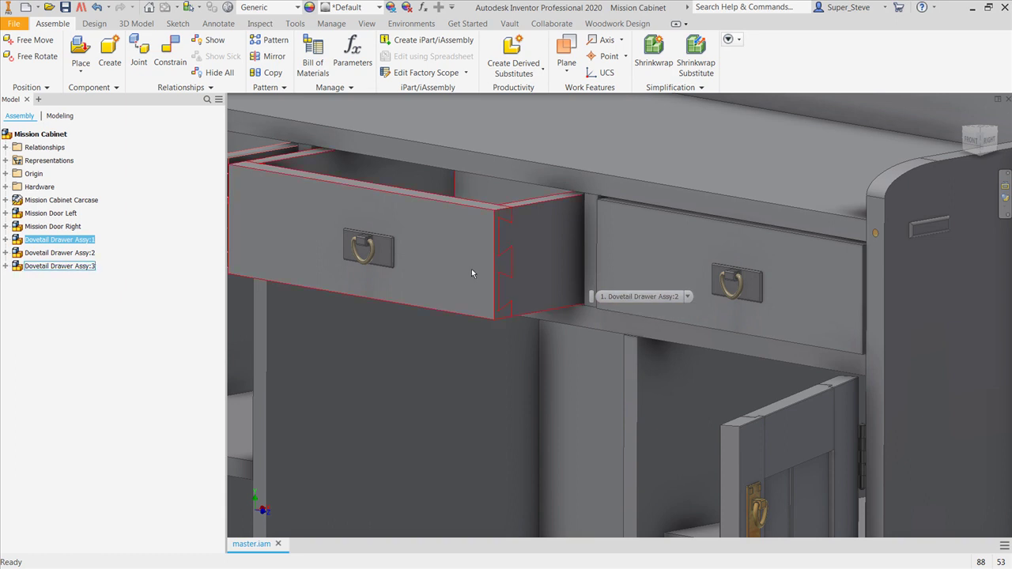
{"action": "left_click_drag", "start_coordinate": [471, 271], "coordinate": [550, 244]}
Expand the Hardware folder to list its pulls, dowels and hinges
{"action": "scroll", "coordinate": [552, 244], "scroll_direction": "down", "scroll_amount": 4}
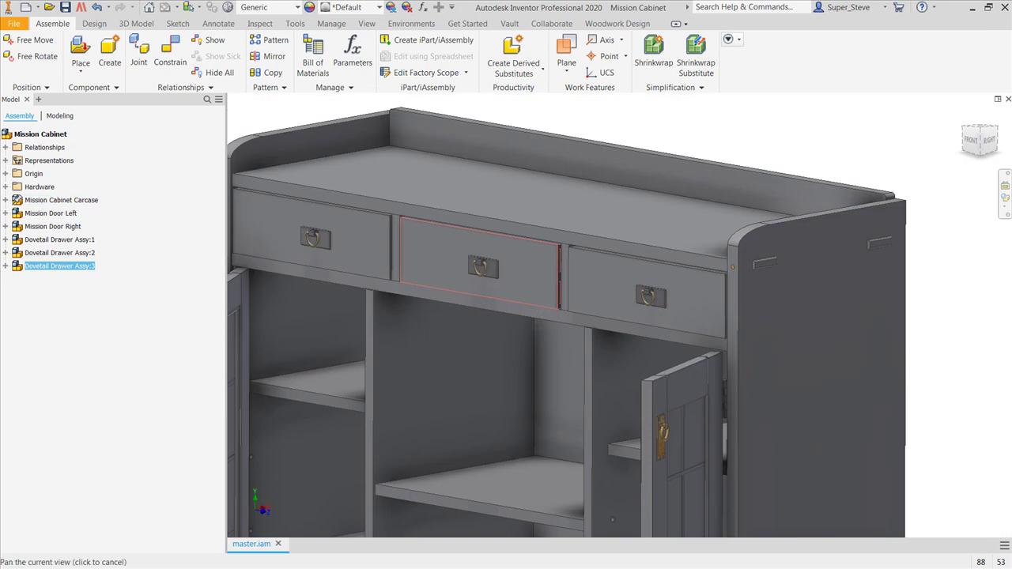
{"action": "scroll", "coordinate": [601, 284], "scroll_direction": "down", "scroll_amount": 3}
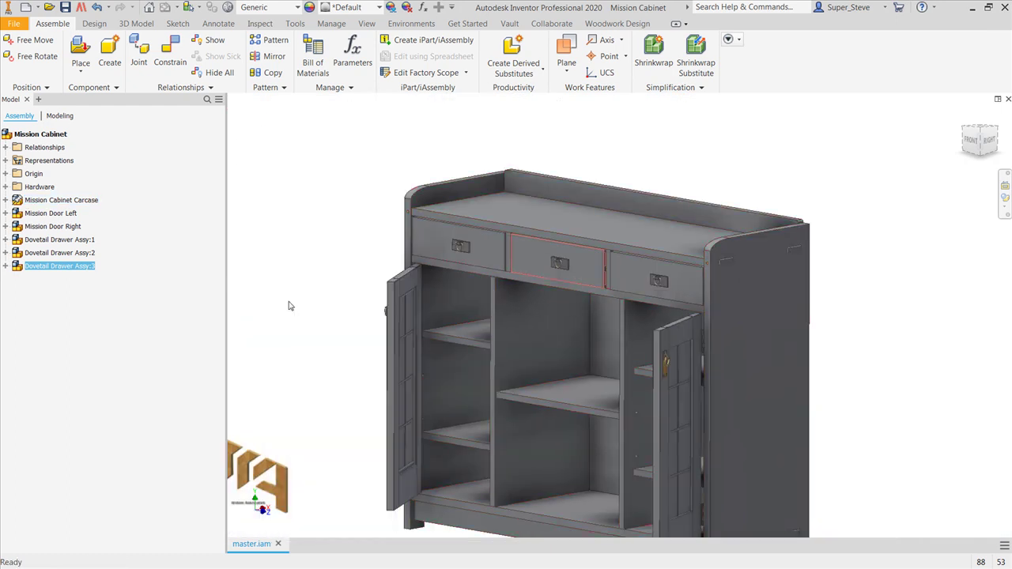
{"action": "left_click", "coordinate": [5, 187]}
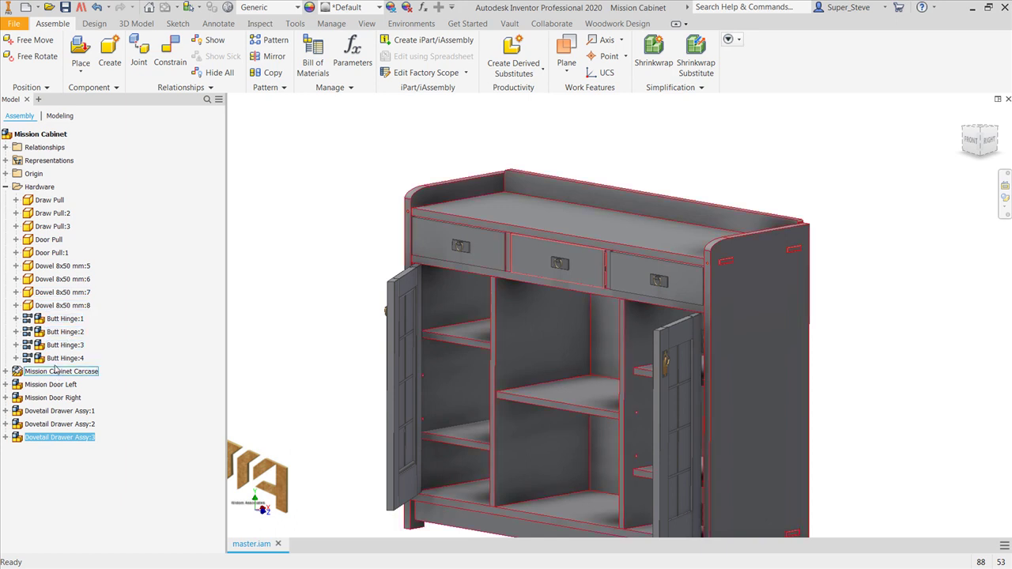
Collapse the Hardware folder in the Model browser
{"action": "left_click", "coordinate": [6, 187]}
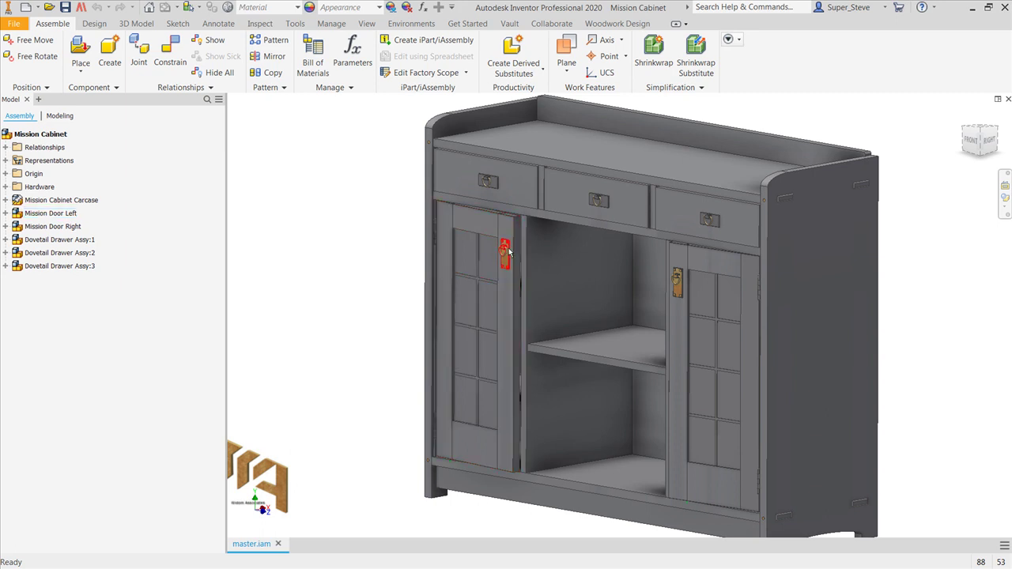
Open the Custom Pull door handle part on its own
{"action": "key", "text": "F2"}
{"action": "scroll", "coordinate": [557, 301], "scroll_direction": "up", "scroll_amount": 6}
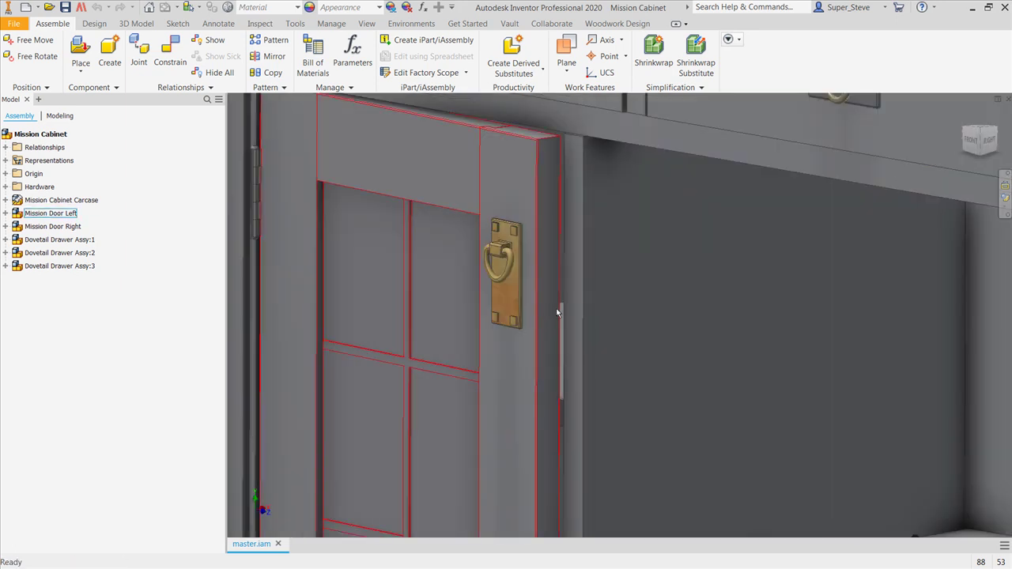
{"action": "right_click", "coordinate": [510, 271]}
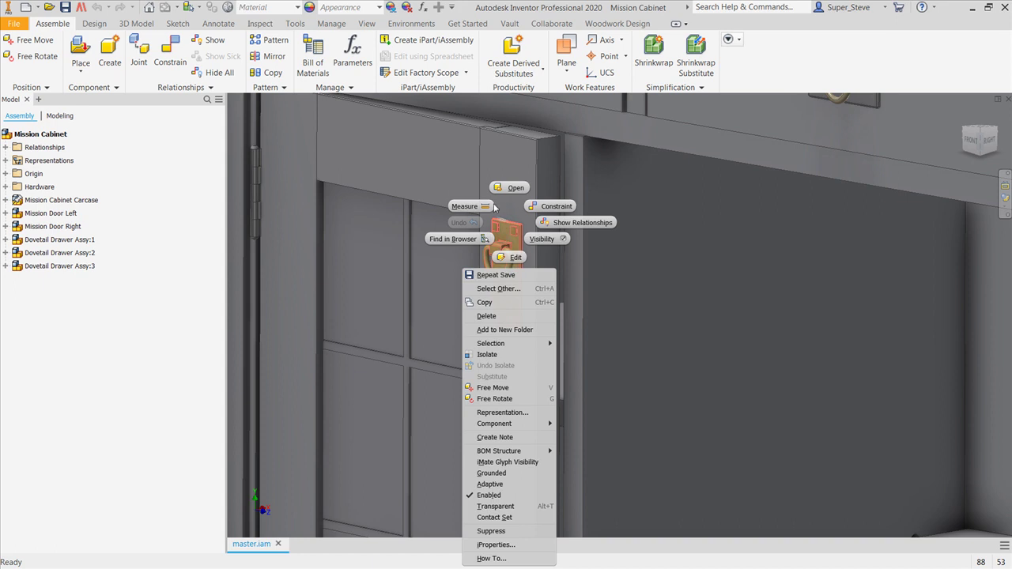
{"action": "left_click", "coordinate": [515, 188]}
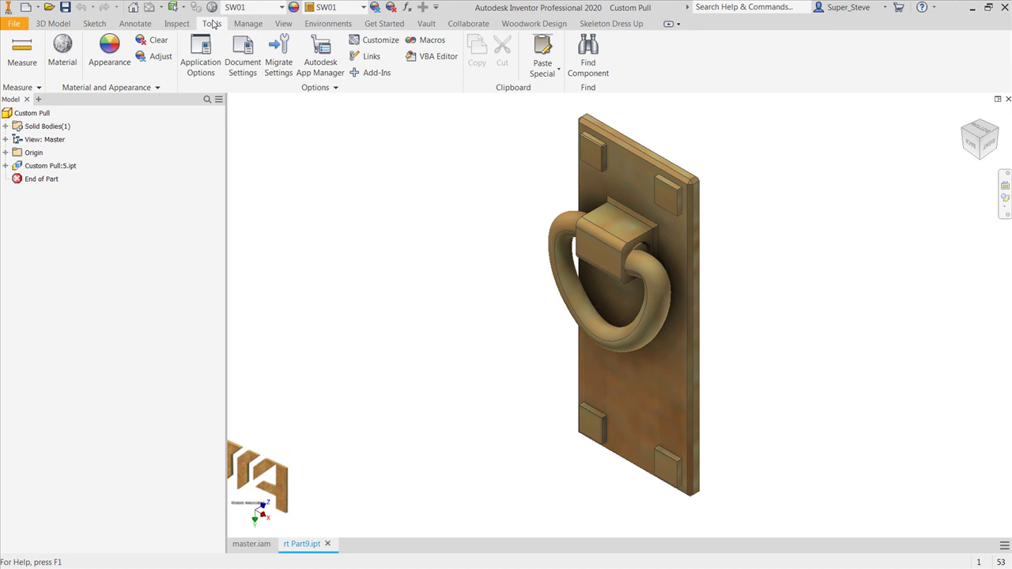
Check Custom Pull's Purchased BOM structure in Document Settings, then close it and the part
{"action": "left_click", "coordinate": [240, 54]}
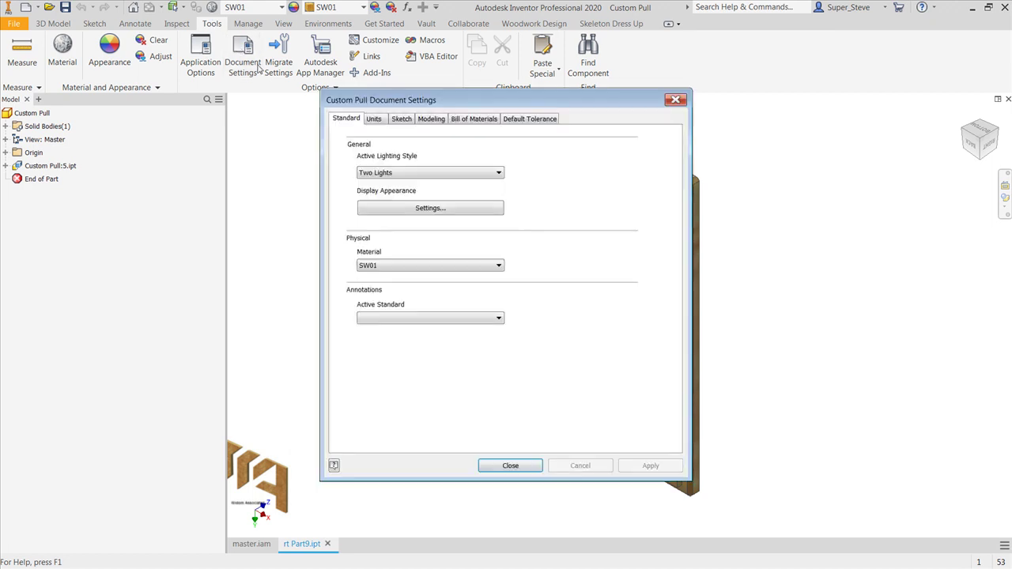
{"action": "left_click", "coordinate": [466, 119]}
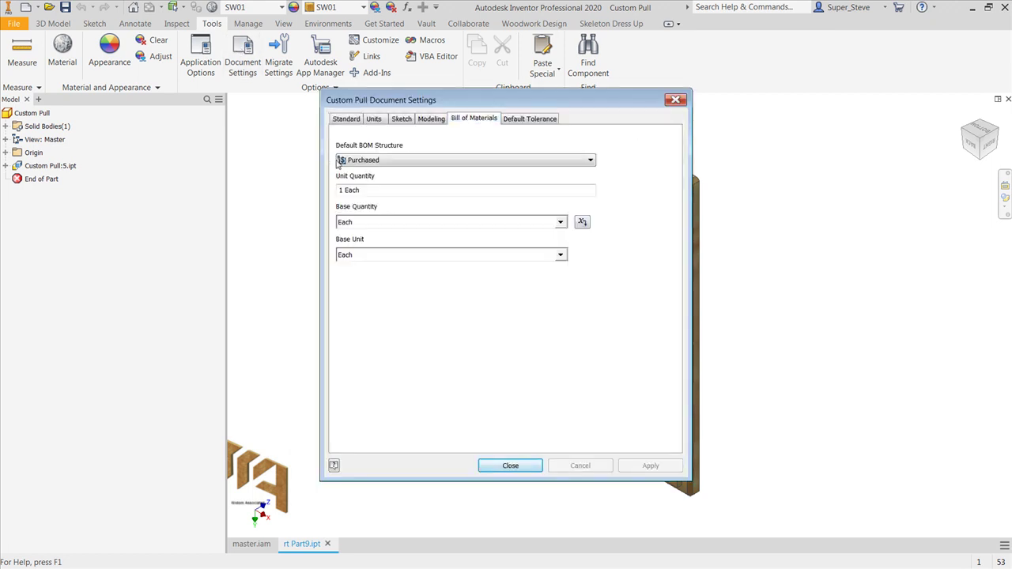
{"action": "left_click_drag", "start_coordinate": [494, 105], "coordinate": [294, 90]}
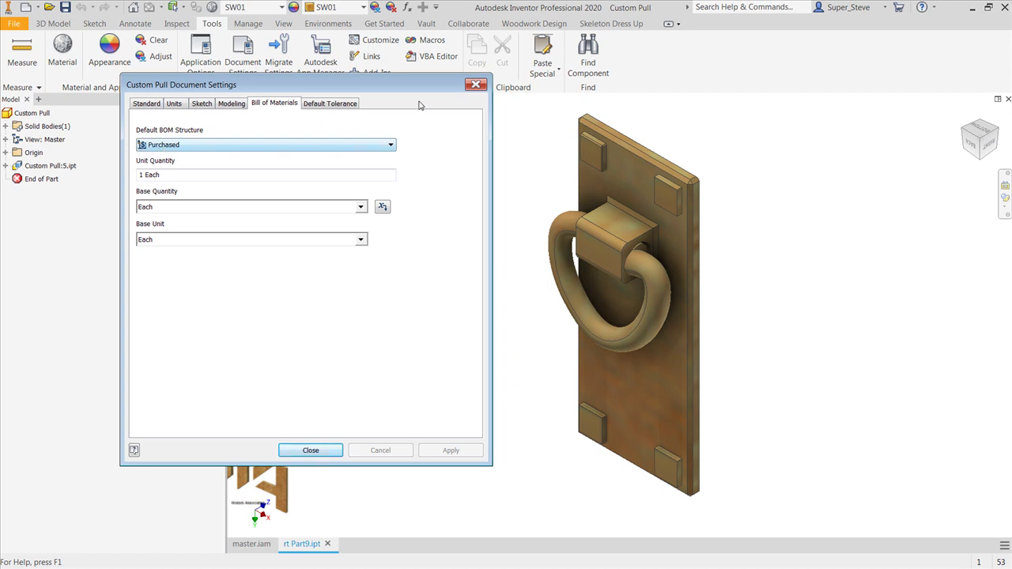
{"action": "left_click", "coordinate": [475, 84]}
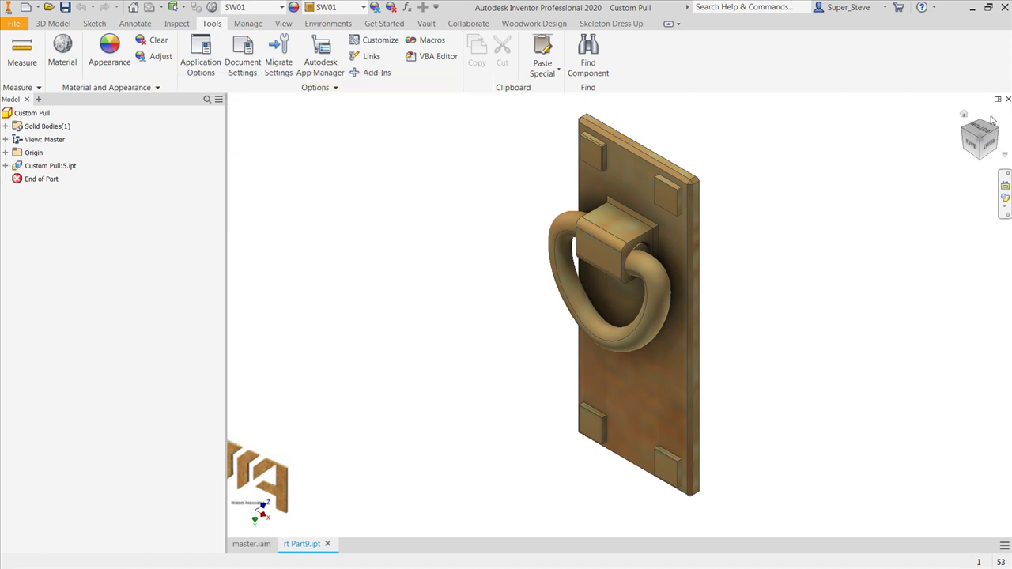
{"action": "left_click", "coordinate": [1008, 99]}
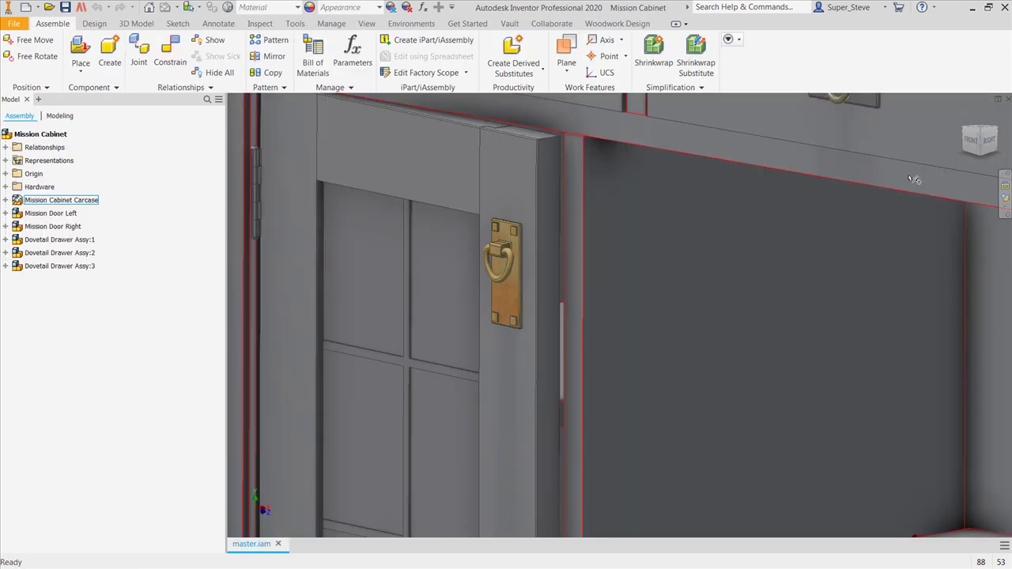
{"action": "scroll", "coordinate": [549, 257], "scroll_direction": "down", "scroll_amount": 5}
Create the new part Part8 from the Standard.ipt template via File > New
{"action": "middle_click_drag", "start_coordinate": [549, 257], "coordinate": [608, 233]}
{"action": "mouse_move", "coordinate": [608, 233]}
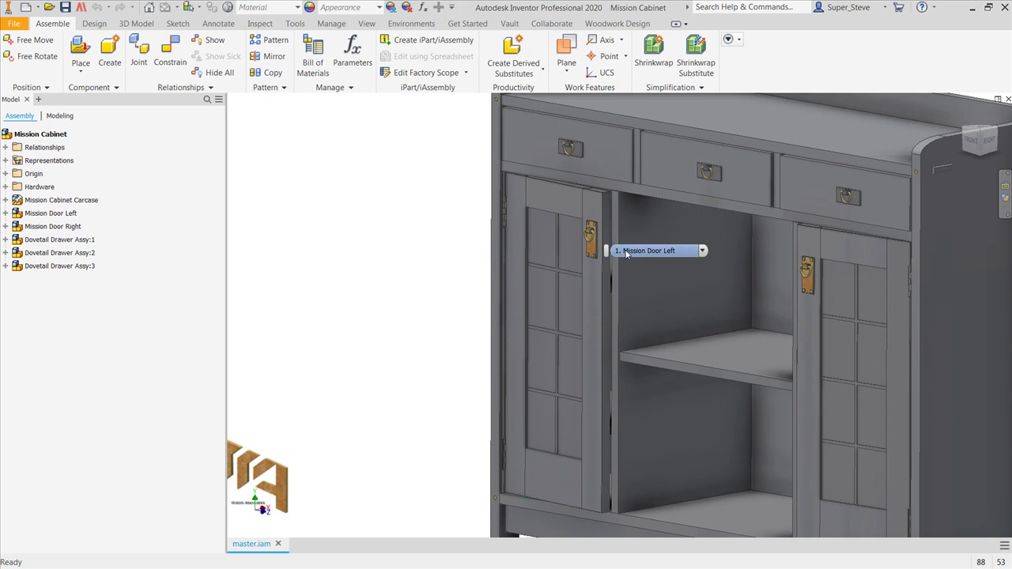
{"action": "scroll", "coordinate": [593, 277], "scroll_direction": "down", "scroll_amount": 3}
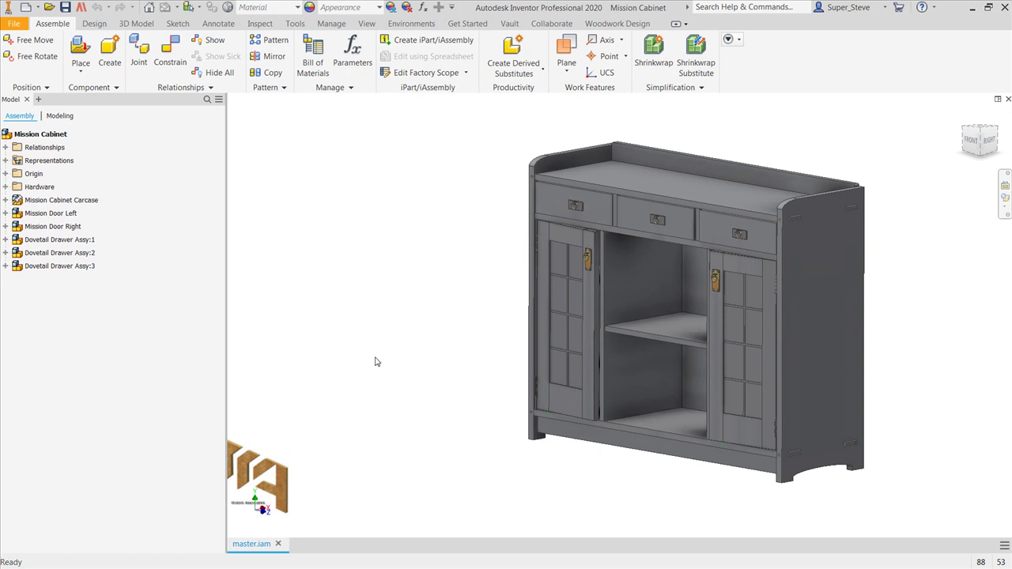
{"action": "left_click", "coordinate": [13, 25]}
{"action": "left_click", "coordinate": [23, 70]}
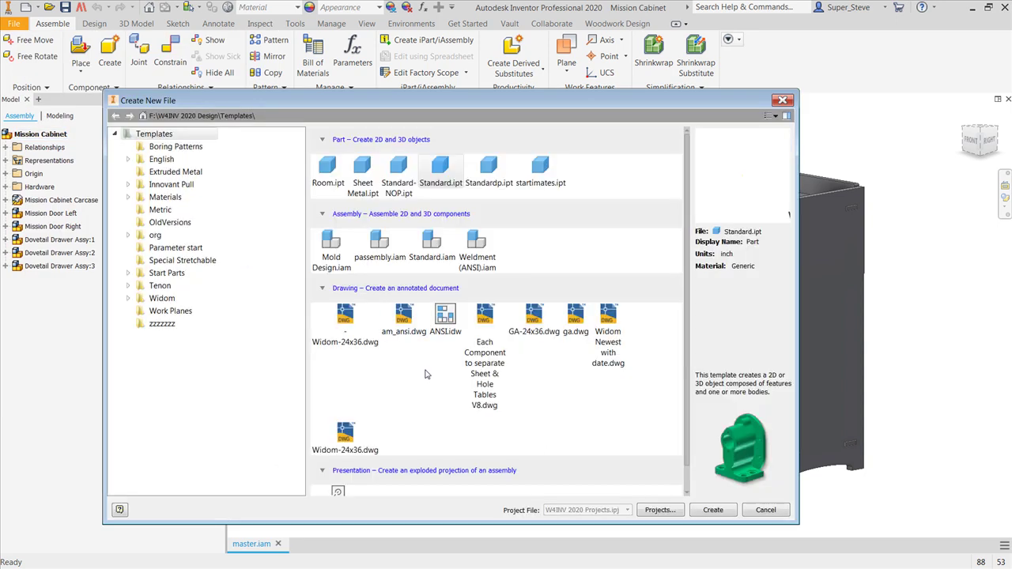
{"action": "double_click", "coordinate": [440, 173]}
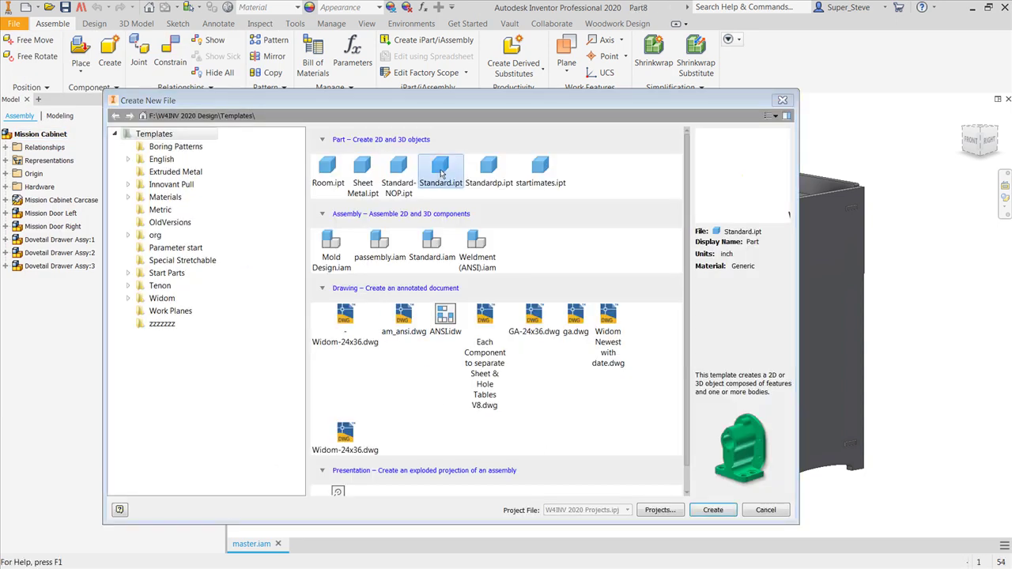
{"action": "middle_click_drag", "start_coordinate": [702, 274], "coordinate": [492, 366]}
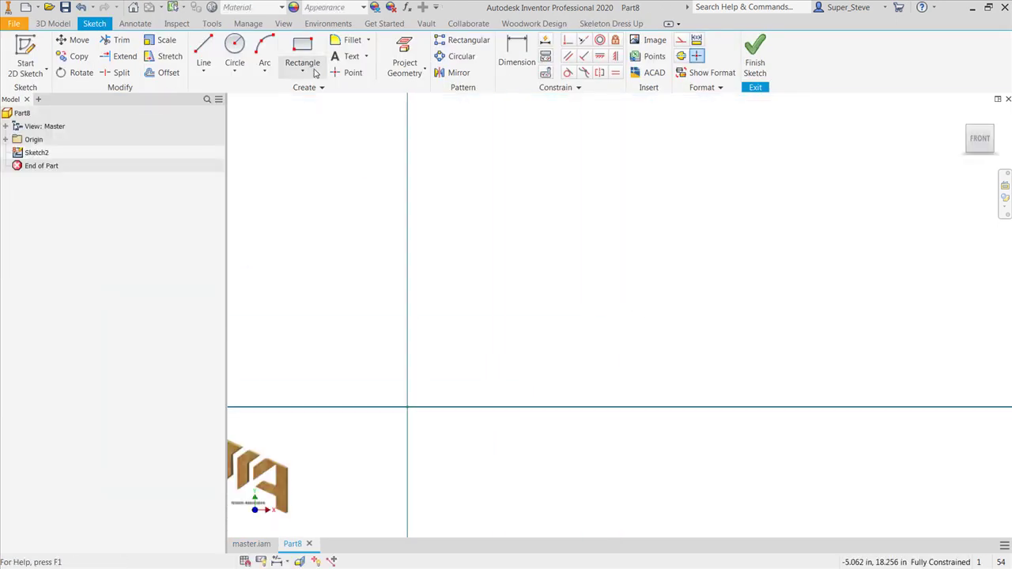
Draw a two-point rectangle 20 inches wide by 15 inches tall
{"action": "key", "text": "r"}
{"action": "left_click", "coordinate": [475, 375]}
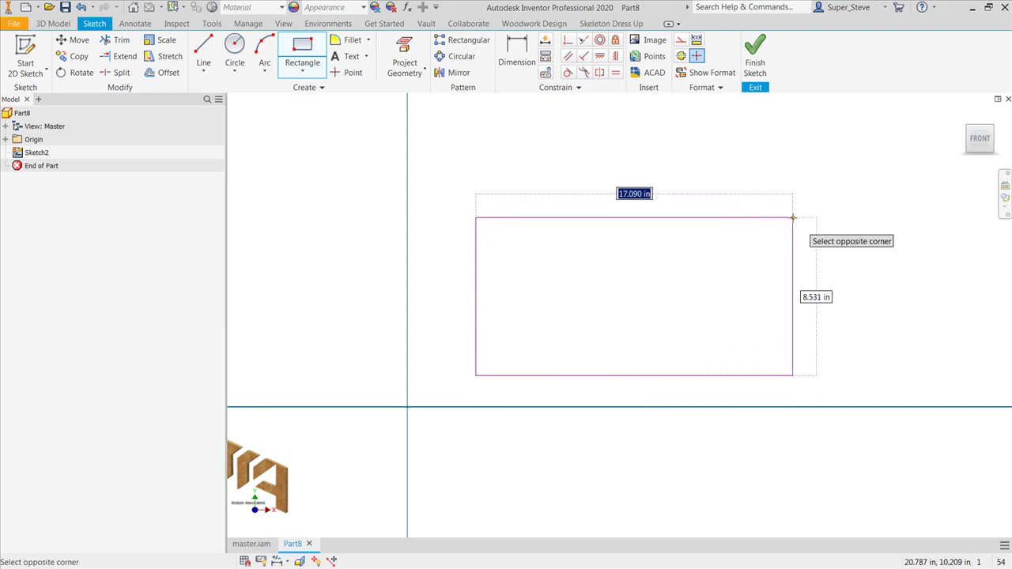
{"action": "type", "text": "20"}
{"action": "key", "text": "Tab"}
{"action": "type", "text": "15"}
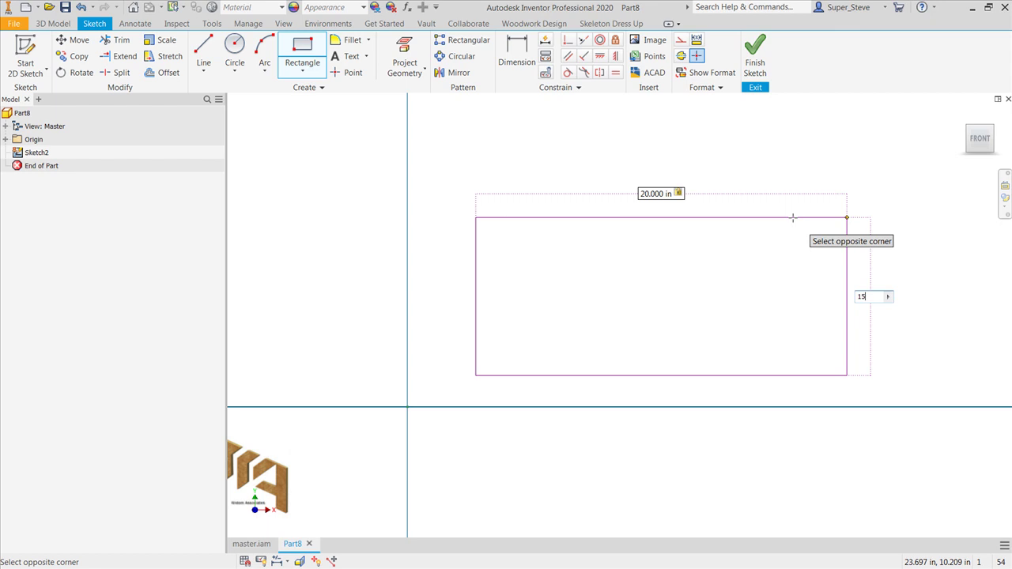
{"action": "key", "text": "Return"}
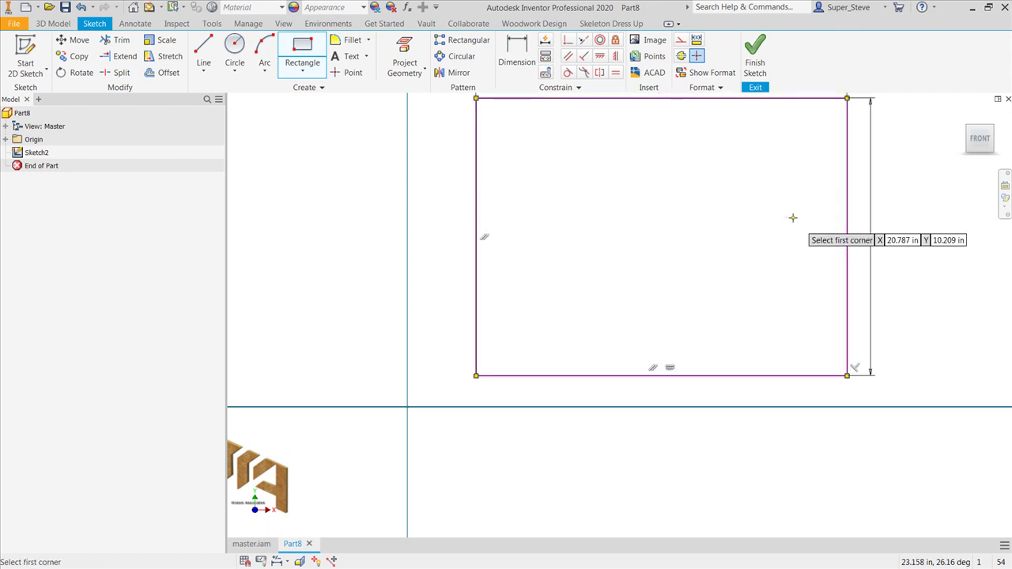
Extrude the 20 × 15 rectangle 0.875 in into the solid panel Extrusion2
{"action": "left_click", "coordinate": [963, 115]}
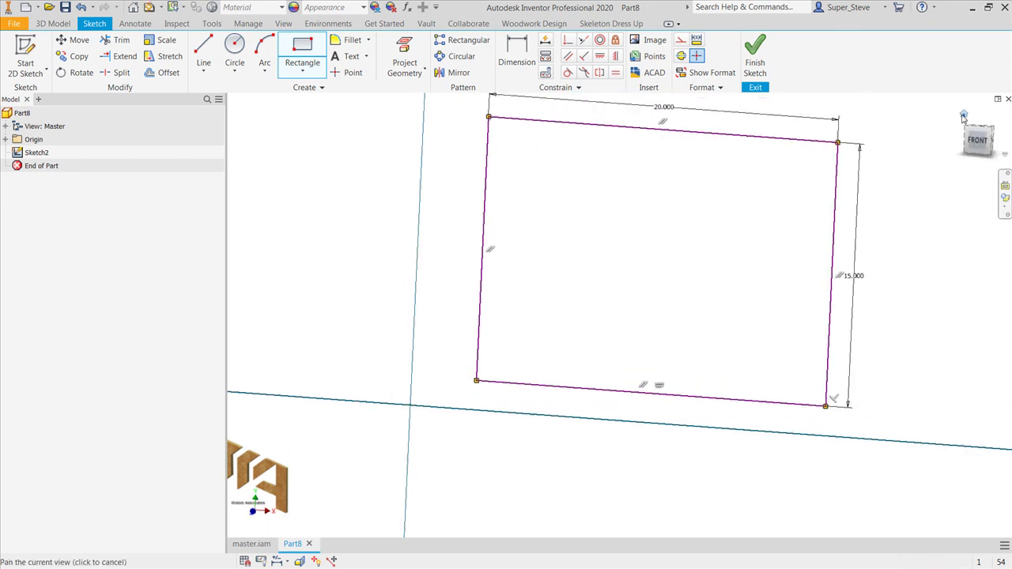
{"action": "key", "text": "e"}
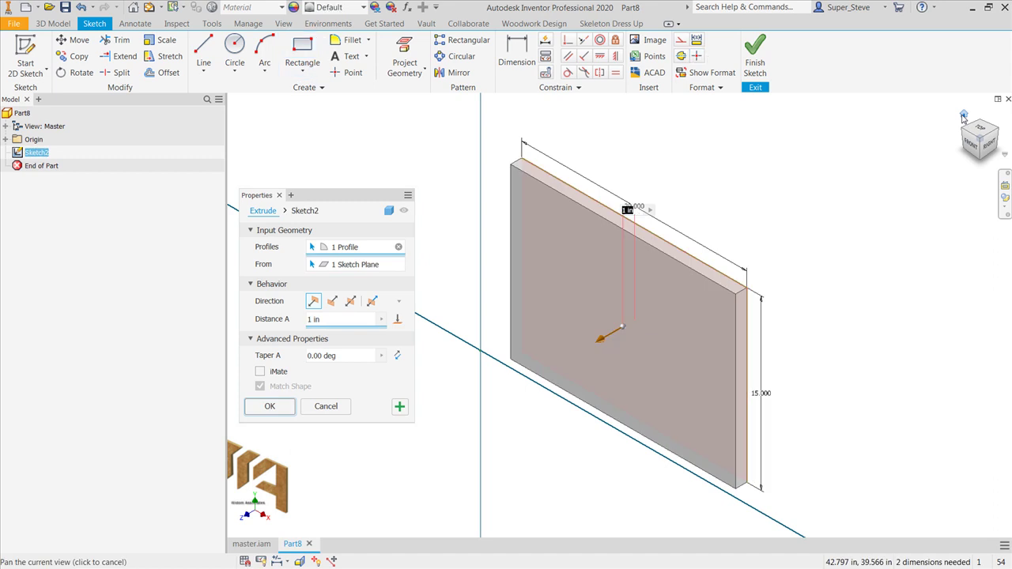
{"action": "type", "text": ".875"}
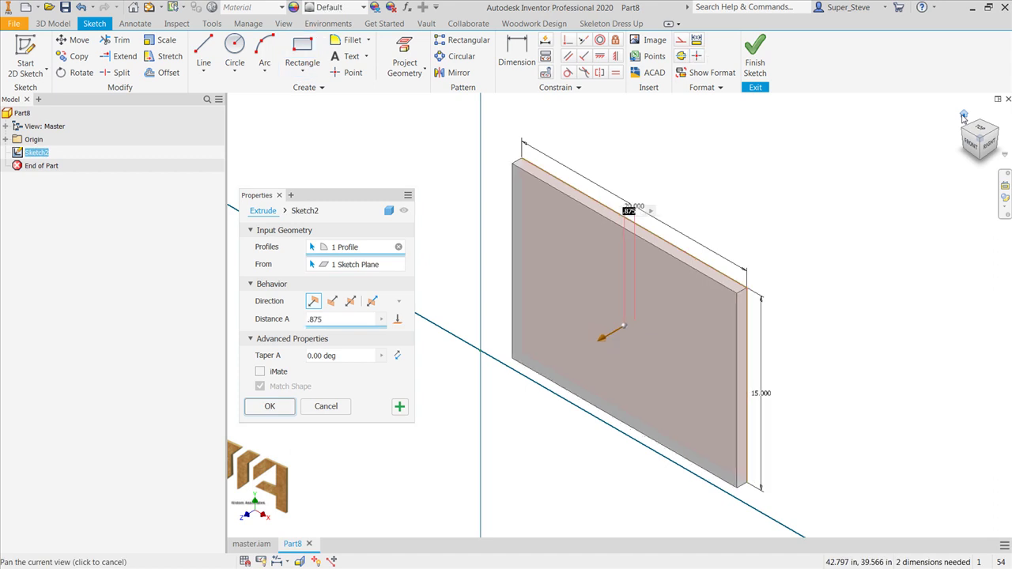
{"action": "left_click", "coordinate": [271, 407]}
{"action": "middle_click_drag", "start_coordinate": [520, 424], "coordinate": [449, 427]}
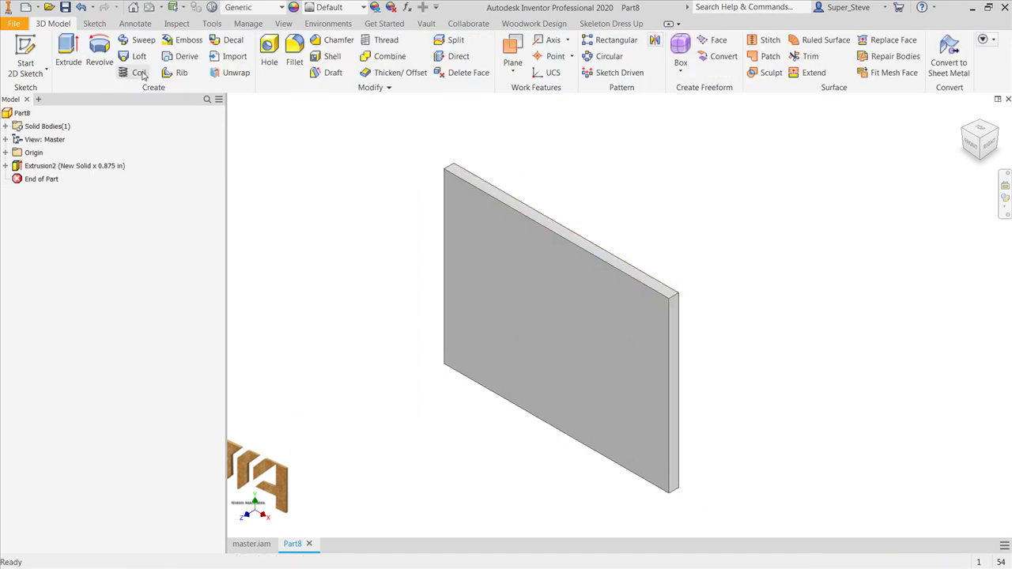
Save the part over the existing sample part 101.ipt, confirming the replacement
{"action": "left_click", "coordinate": [65, 8]}
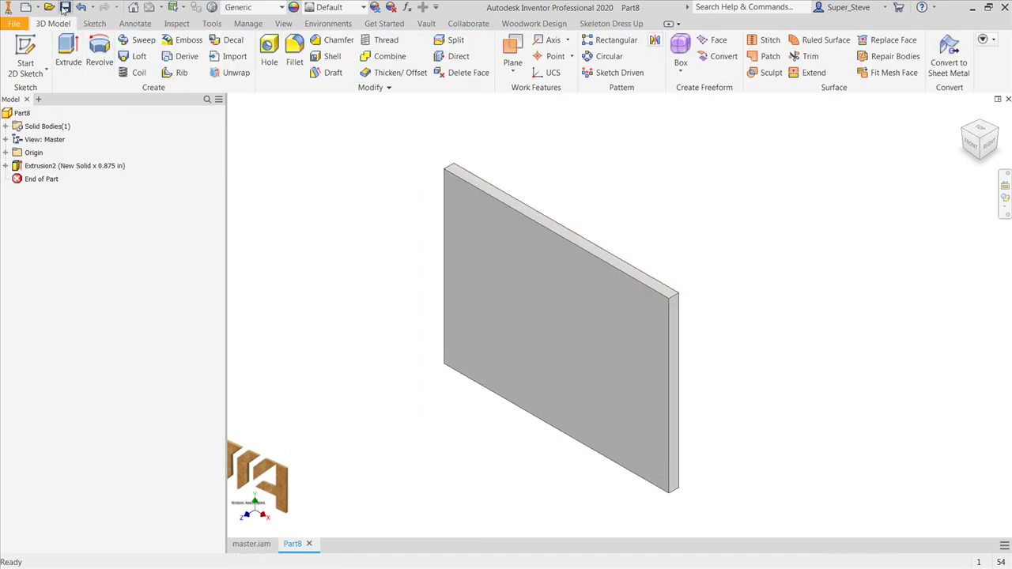
{"action": "double_click", "coordinate": [371, 127]}
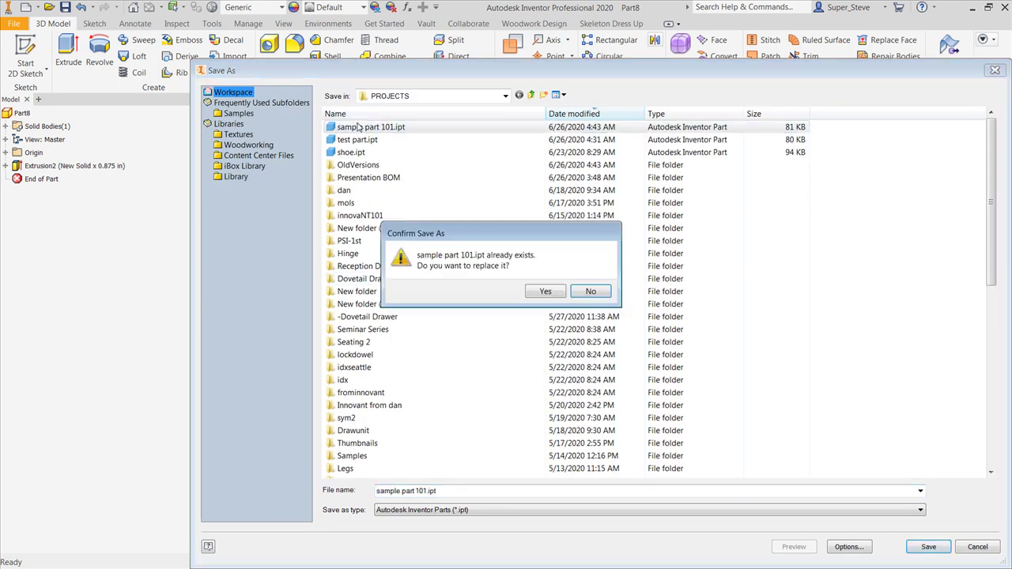
{"action": "left_click", "coordinate": [543, 291]}
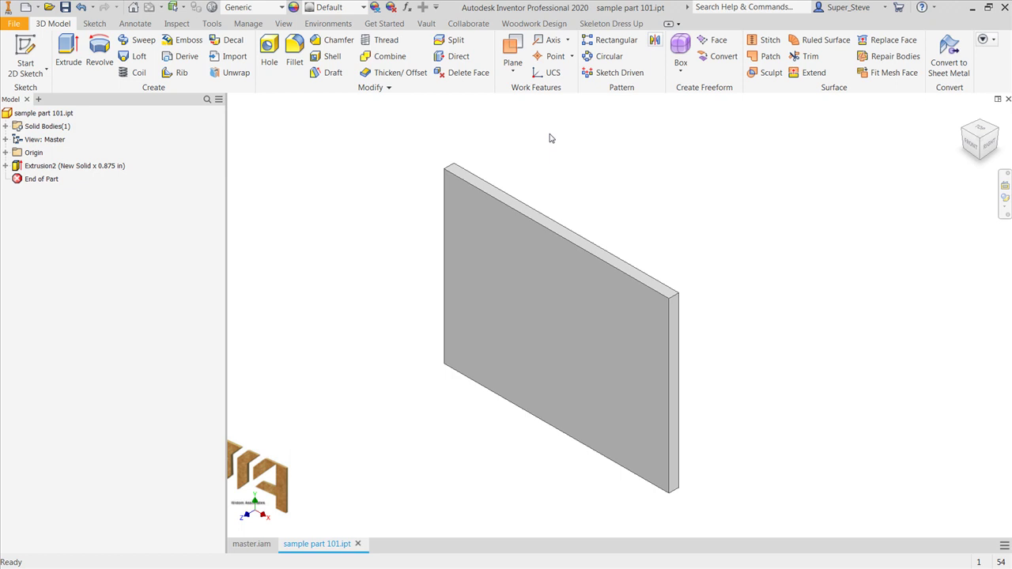
Run a Woodwork BOM on sample part 101, dismiss the no-results warning, and select the part
{"action": "left_click", "coordinate": [531, 26]}
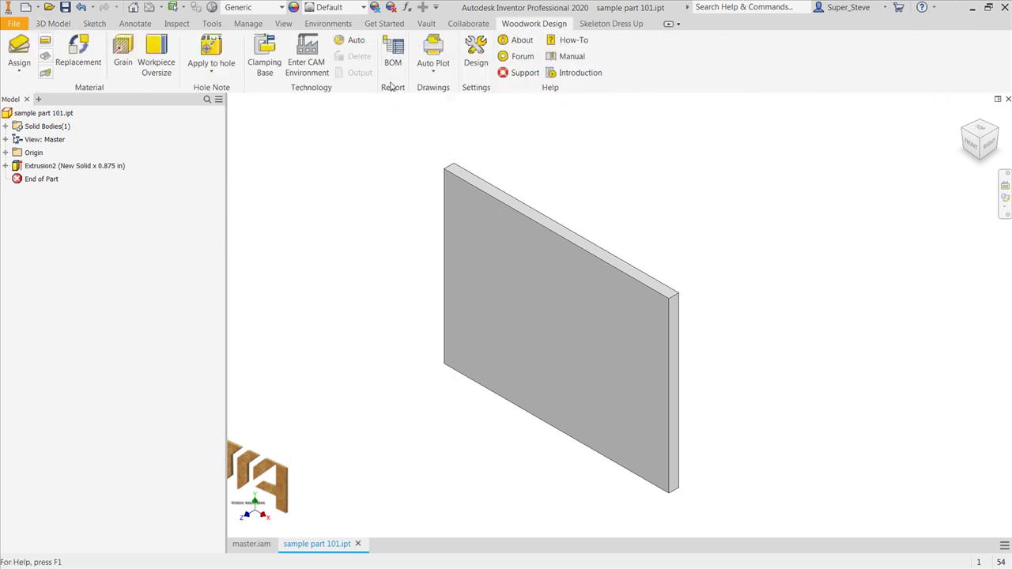
{"action": "left_click", "coordinate": [398, 59]}
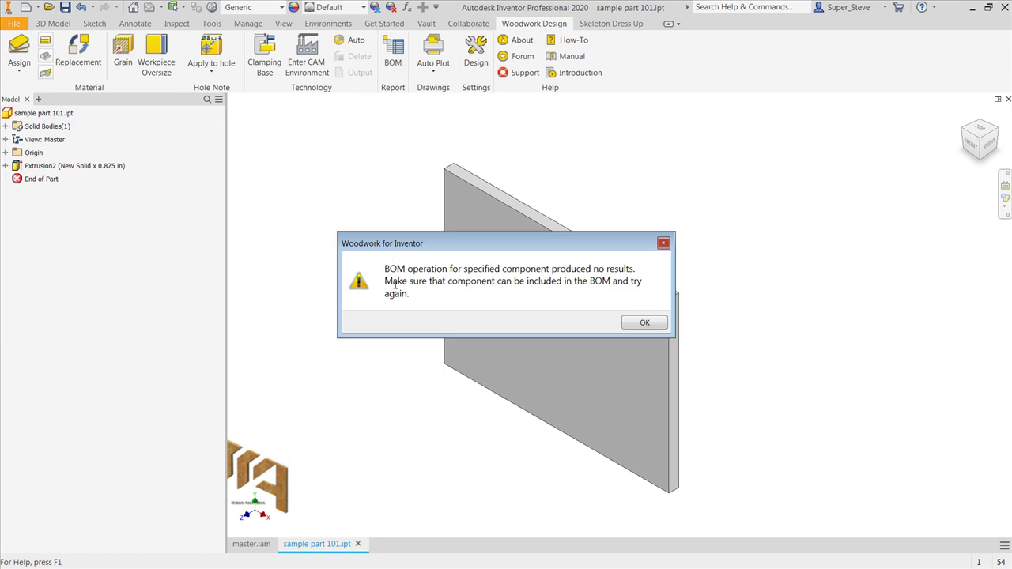
{"action": "left_click", "coordinate": [663, 243]}
{"action": "left_click", "coordinate": [48, 113]}
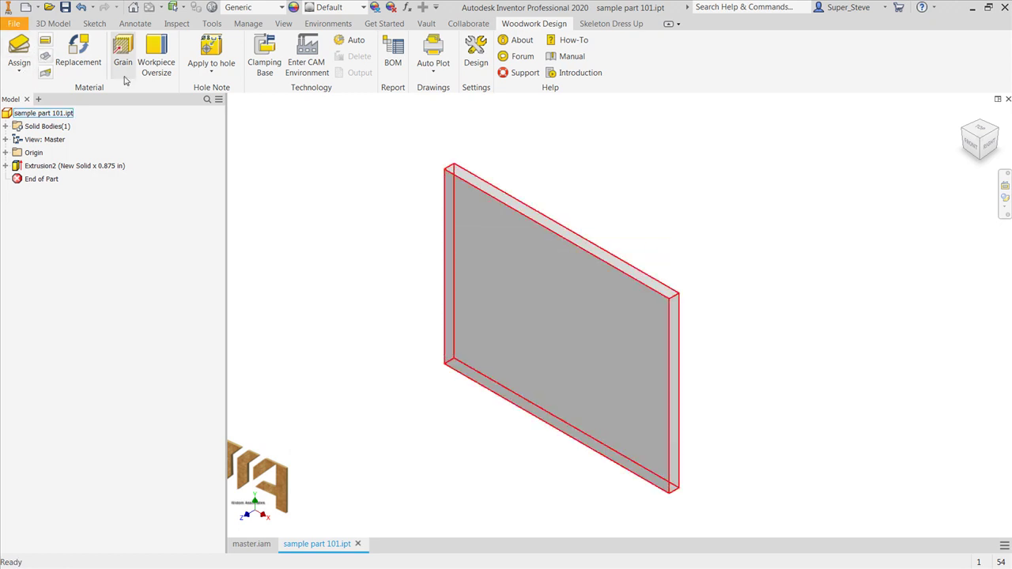
Assign the Solid-type Cherry Domestic material to sample part 101's panel
{"action": "left_click", "coordinate": [20, 45]}
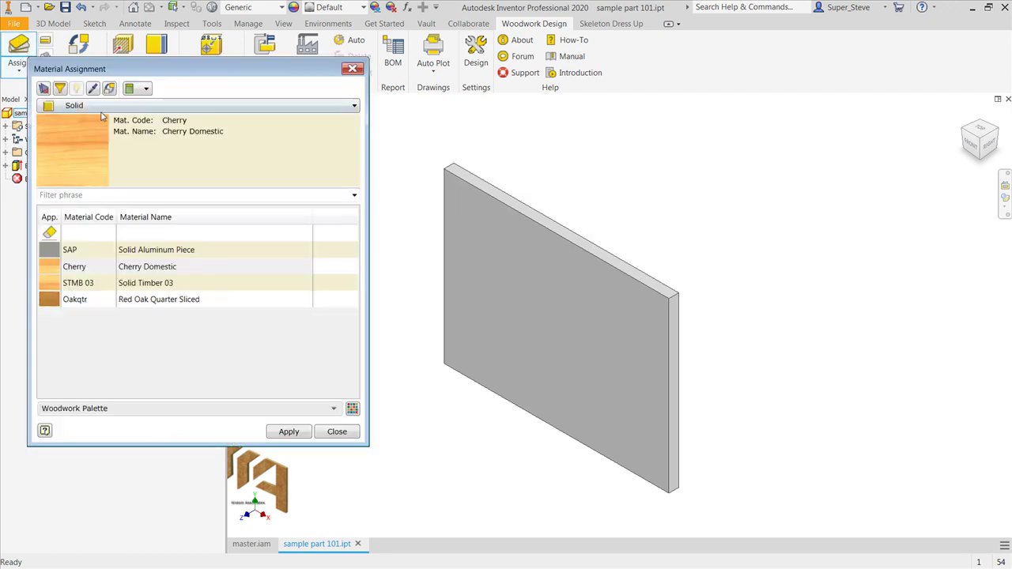
{"action": "left_click", "coordinate": [129, 107]}
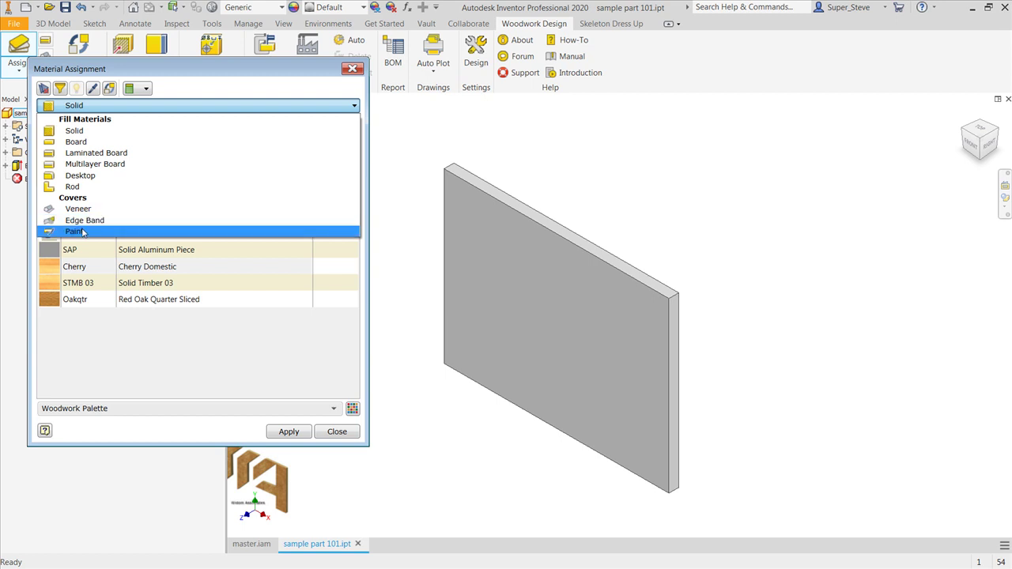
{"action": "left_click", "coordinate": [126, 363]}
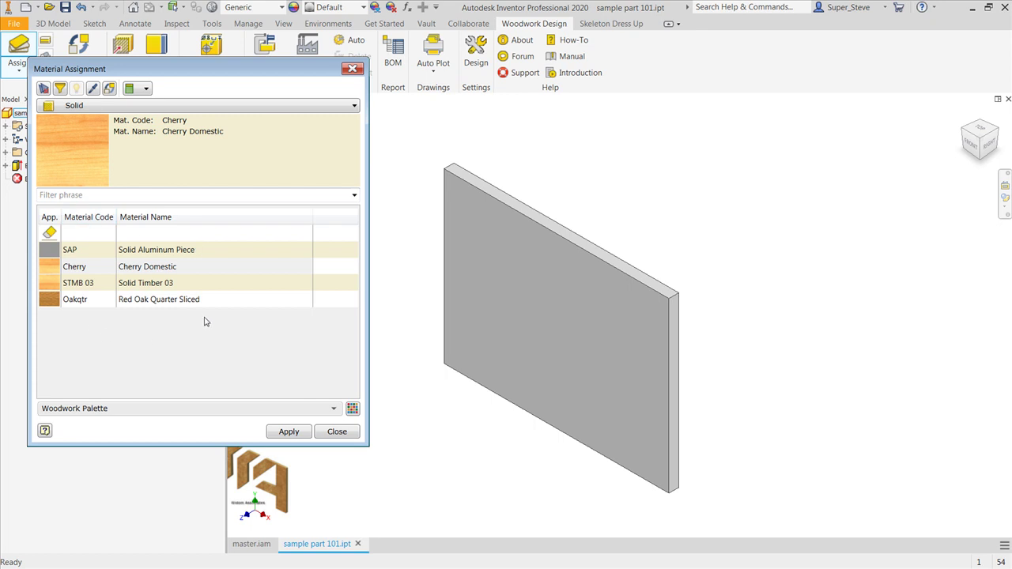
{"action": "left_click", "coordinate": [48, 267]}
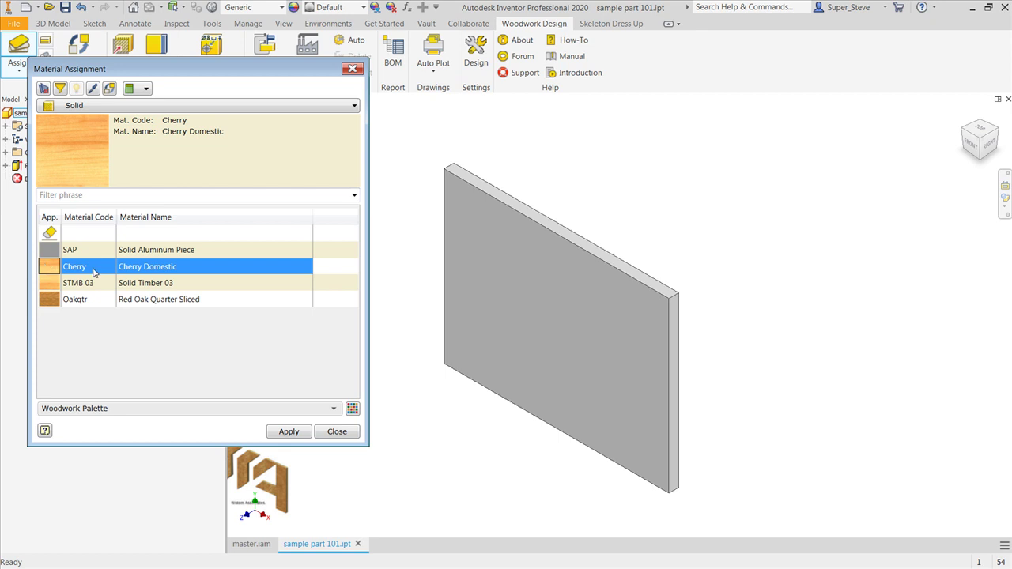
{"action": "left_click", "coordinate": [289, 432]}
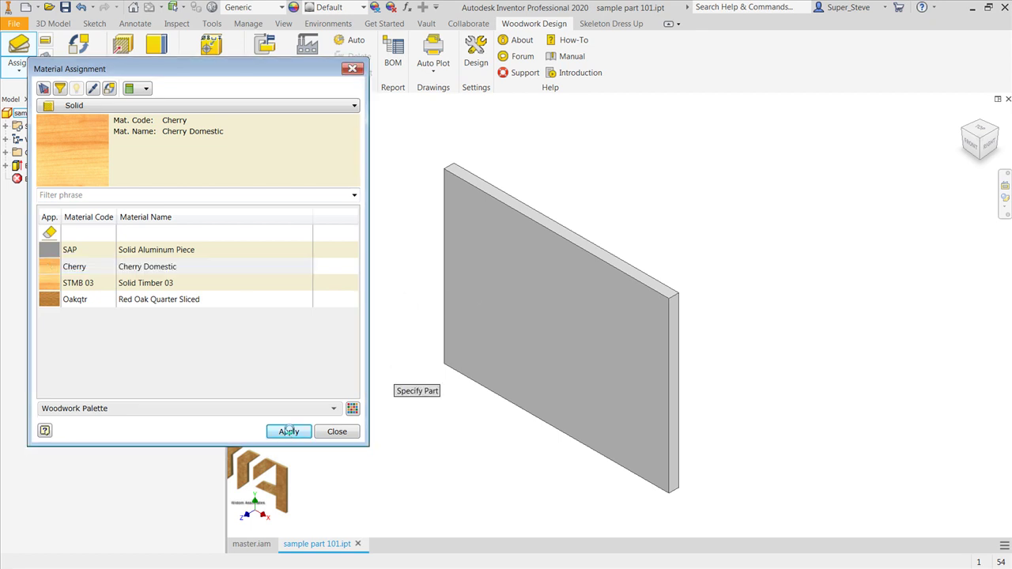
{"action": "left_click", "coordinate": [338, 432]}
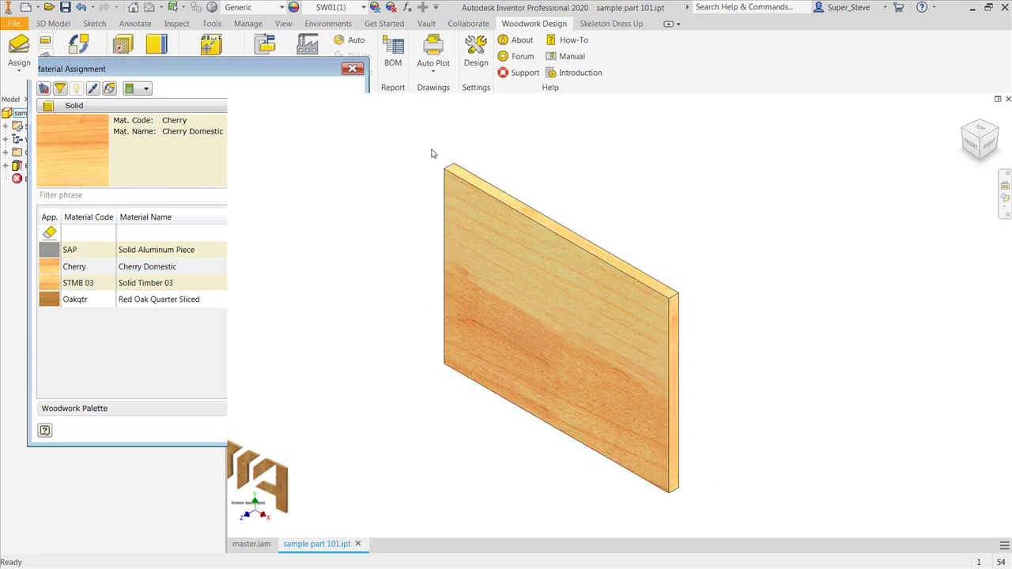
{"action": "left_click", "coordinate": [403, 51]}
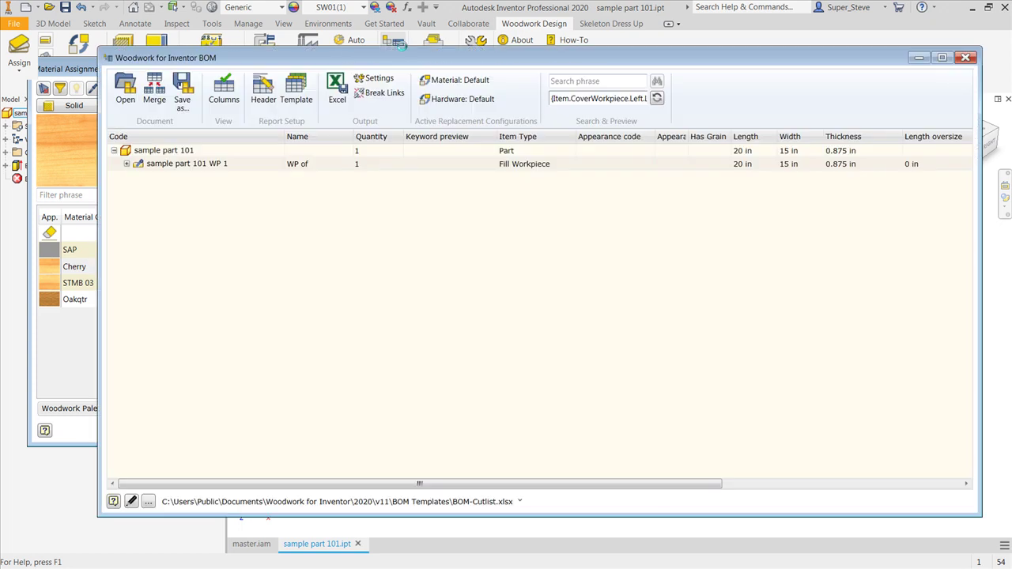
{"action": "left_click", "coordinate": [127, 164]}
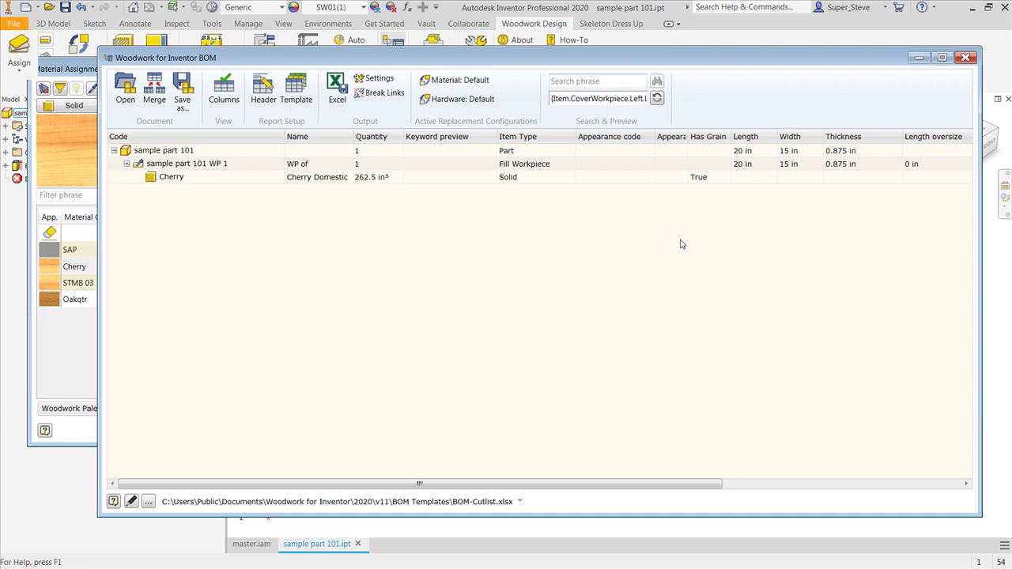
{"action": "left_click", "coordinate": [966, 58]}
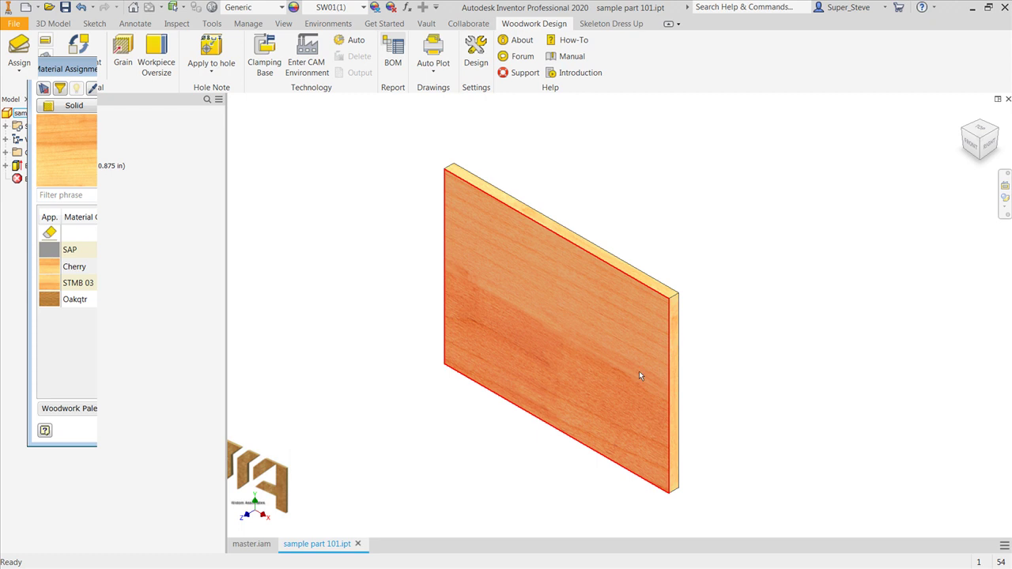
Fillet the board's top corner edge with a 10.500 in radius
{"action": "scroll", "coordinate": [701, 352], "scroll_direction": "up", "scroll_amount": 4}
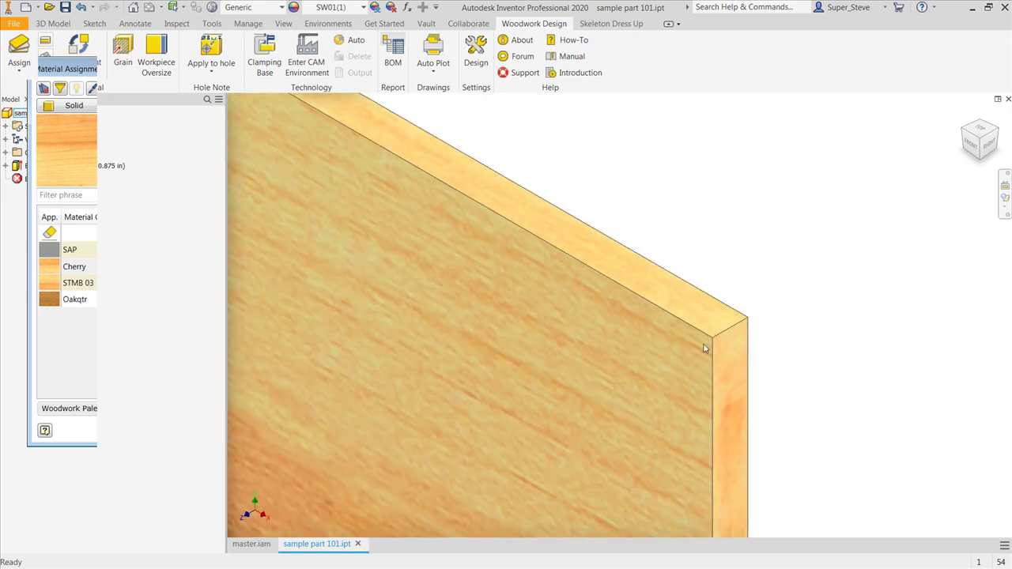
{"action": "left_click", "coordinate": [735, 326]}
{"action": "left_click", "coordinate": [737, 324]}
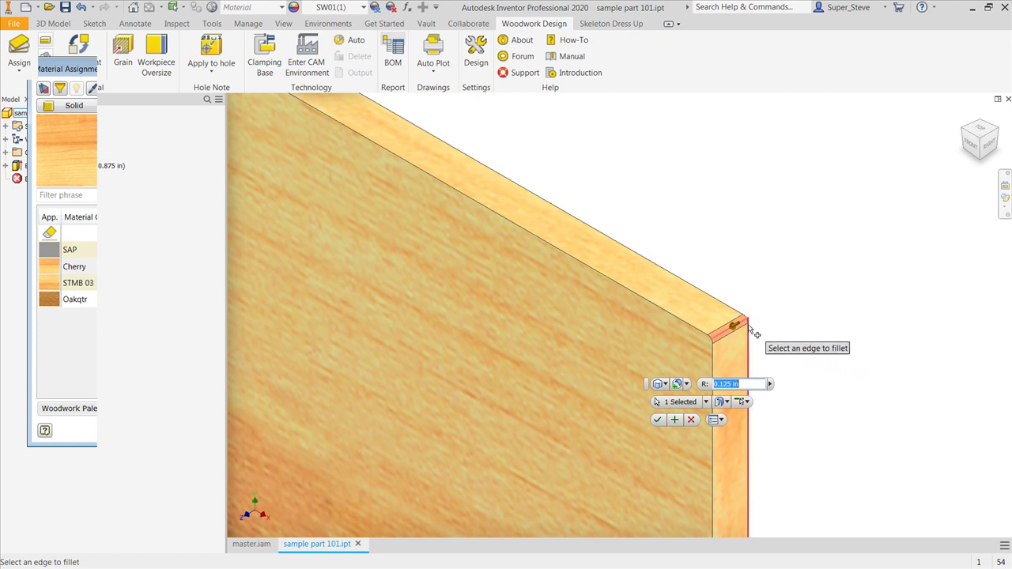
{"action": "left_click_drag", "start_coordinate": [746, 331], "coordinate": [686, 383]}
{"action": "scroll", "coordinate": [686, 383], "scroll_direction": "down", "scroll_amount": 5}
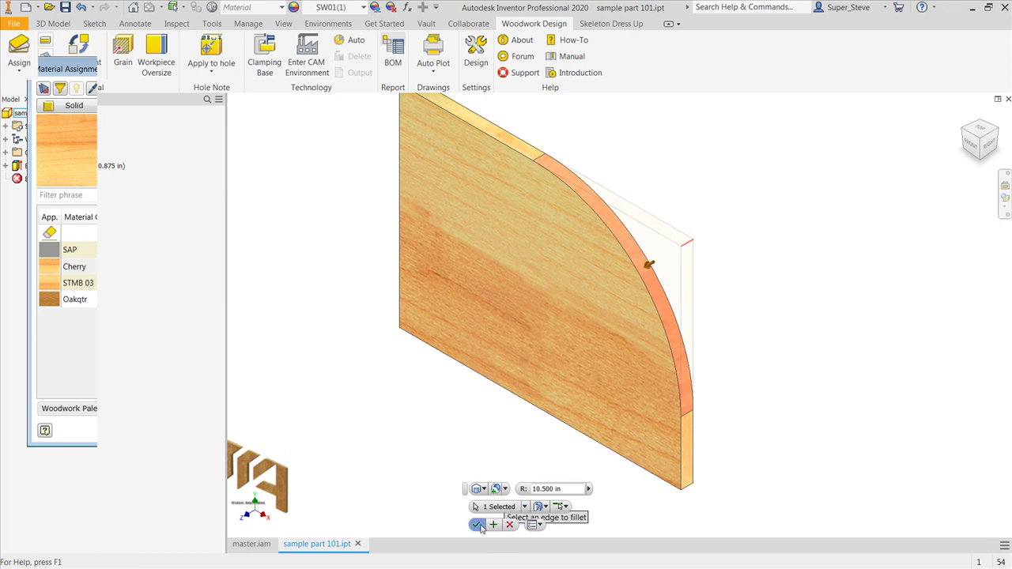
{"action": "left_click", "coordinate": [476, 524]}
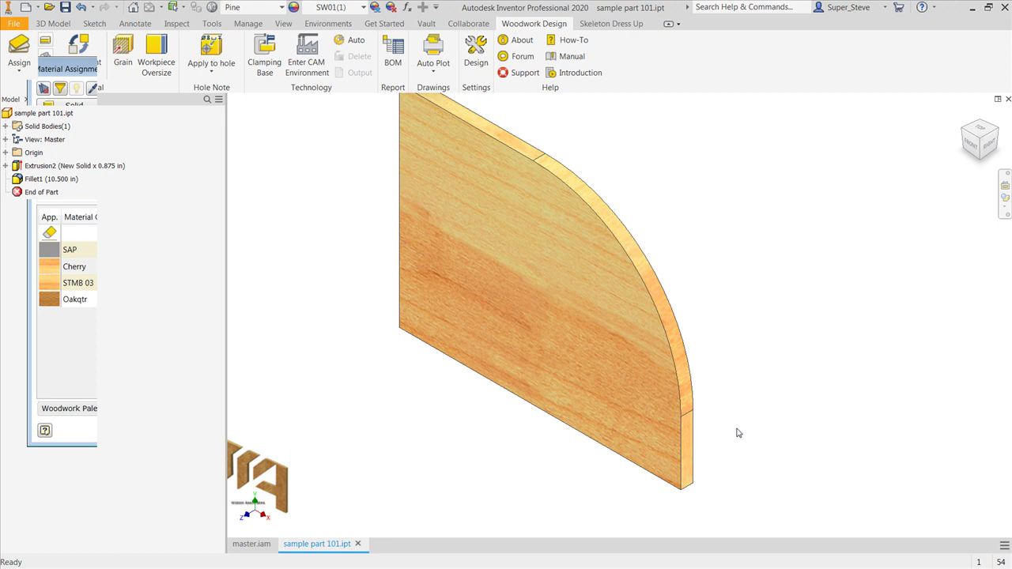
{"action": "middle_click_drag", "start_coordinate": [531, 294], "coordinate": [517, 348]}
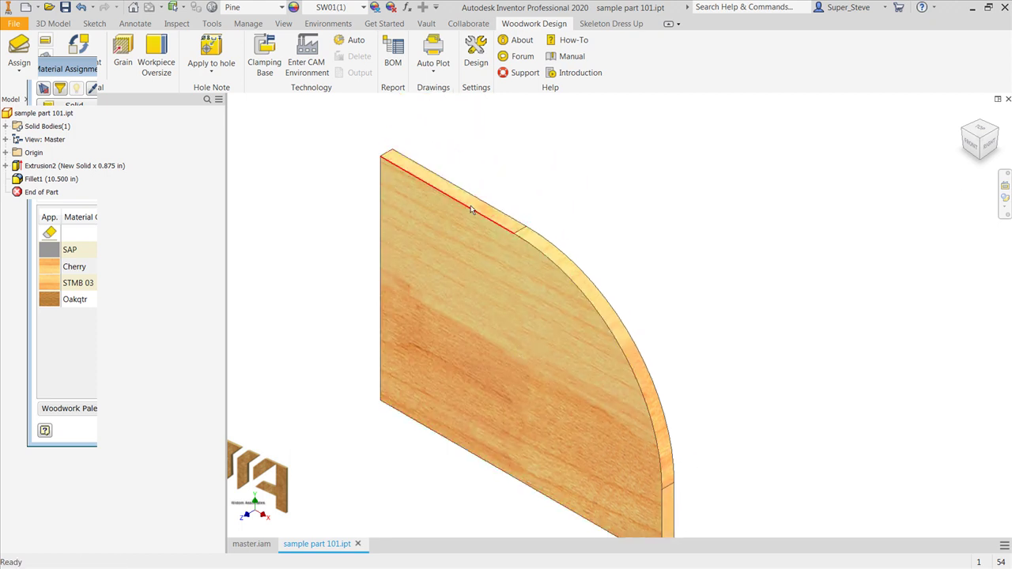
Edit Extrusion2 and change its distance from 0.875 in to 3.6875 in
{"action": "left_click", "coordinate": [471, 207]}
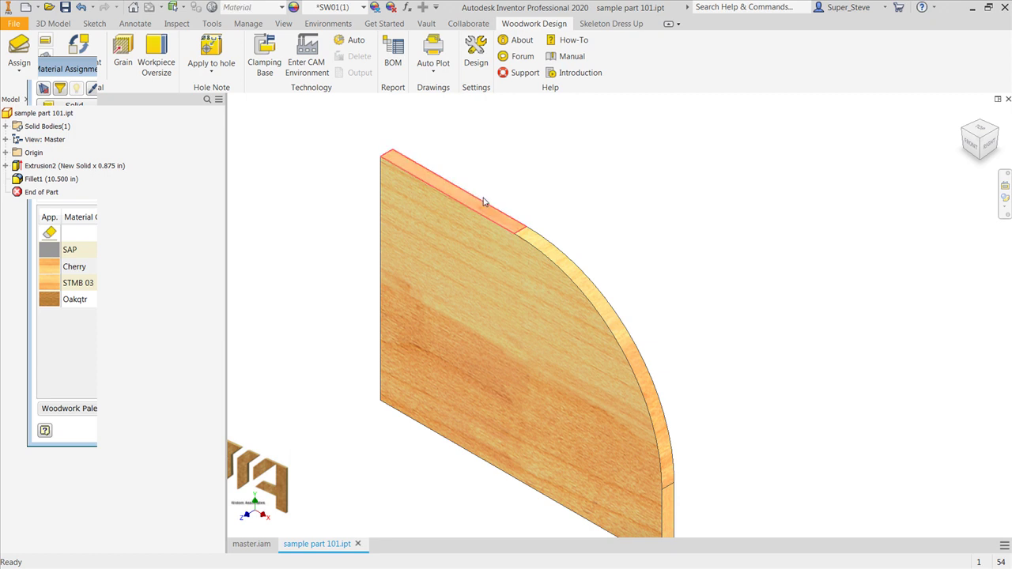
{"action": "double_click", "coordinate": [484, 202]}
{"action": "left_click_drag", "start_coordinate": [500, 375], "coordinate": [461, 397]}
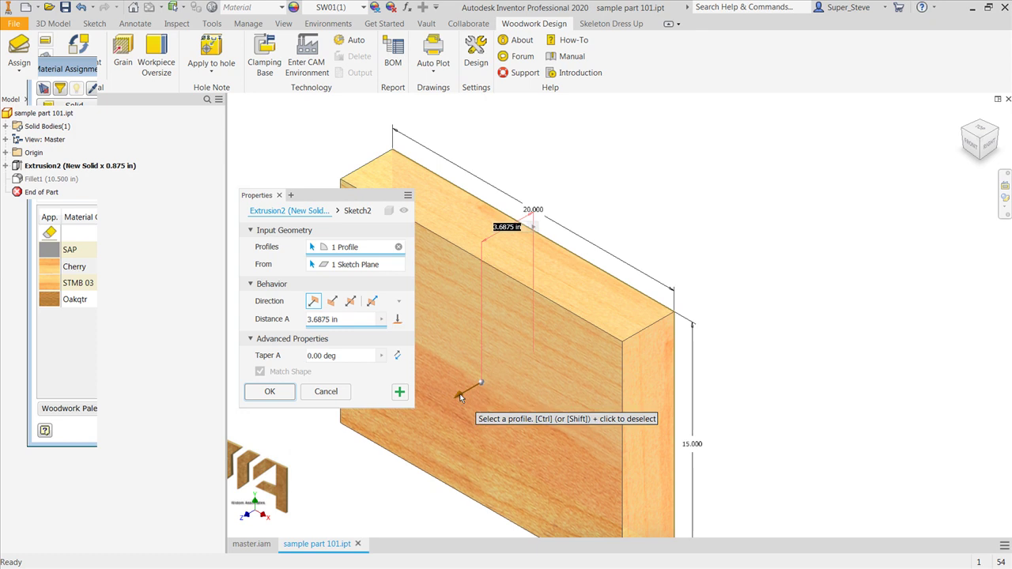
{"action": "left_click", "coordinate": [285, 397]}
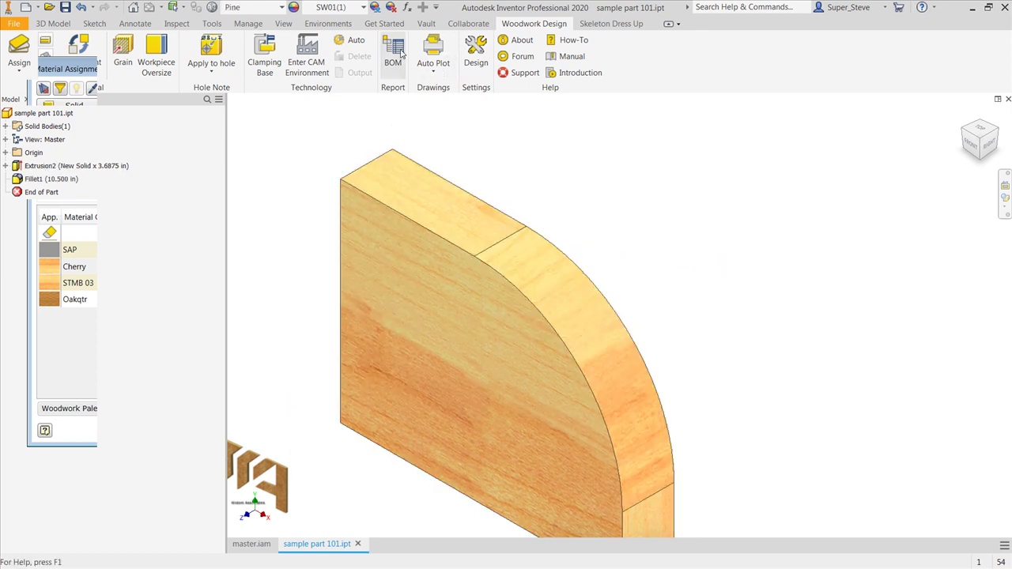
Check the woodwork BOM lists 3.6875 in thickness, then close it
{"action": "left_click", "coordinate": [392, 52]}
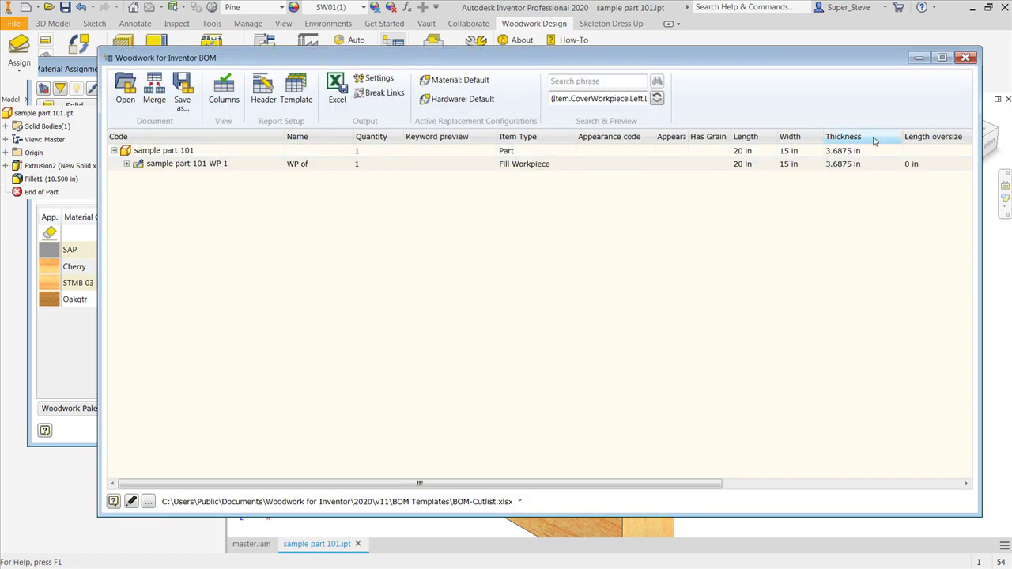
{"action": "left_click", "coordinate": [968, 61]}
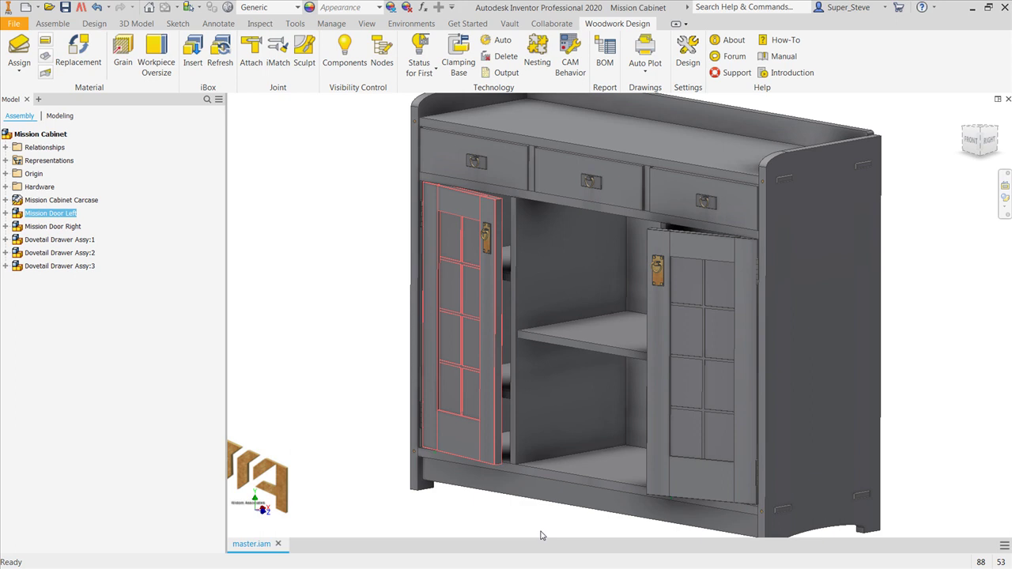
Apply Red Oak Quarter Sliced (Oakqtr) to the stiles and rails of both doors
{"action": "left_click", "coordinate": [17, 49]}
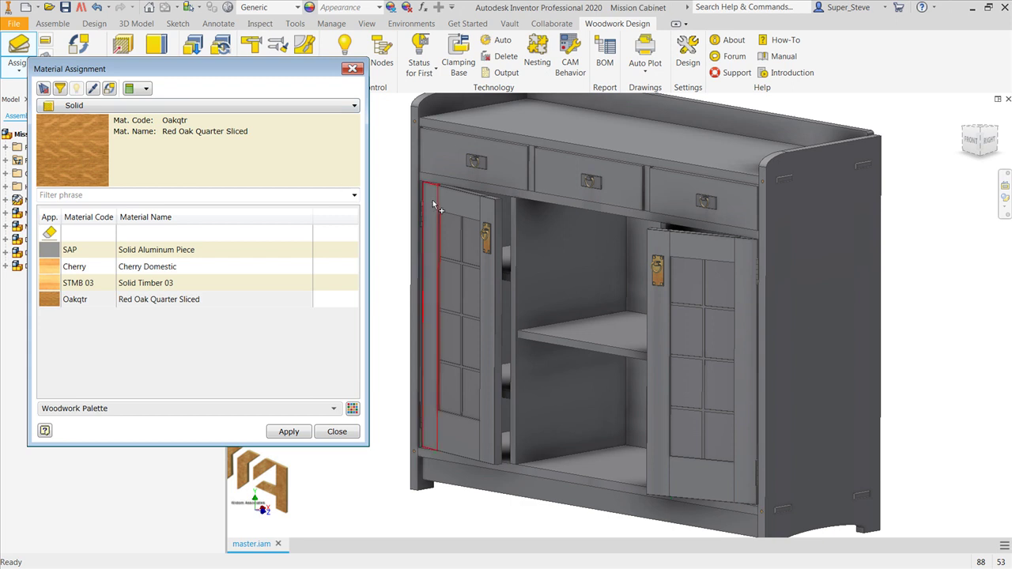
{"action": "left_click", "coordinate": [486, 205]}
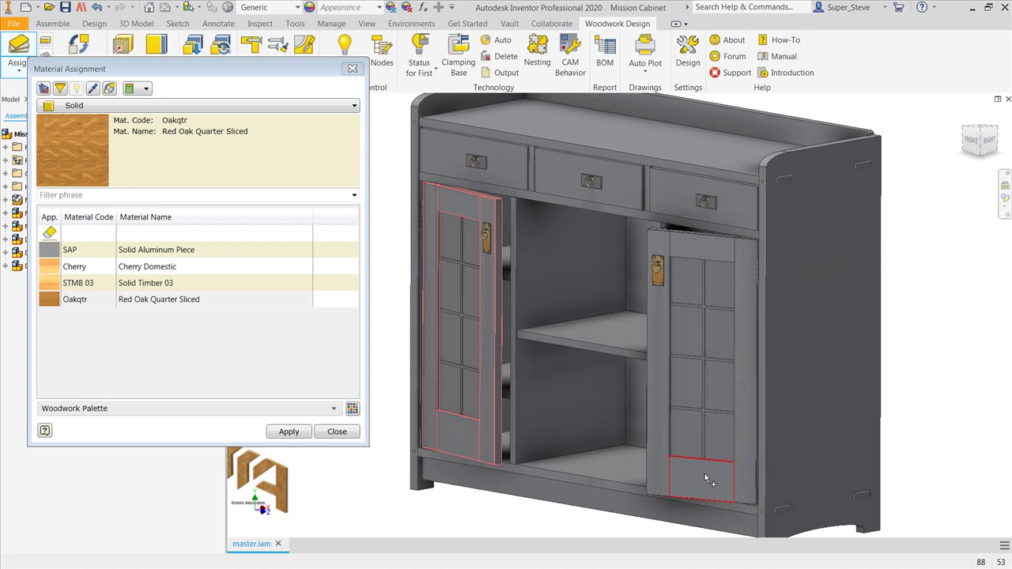
{"action": "left_click", "coordinate": [660, 457]}
{"action": "left_click", "coordinate": [747, 425]}
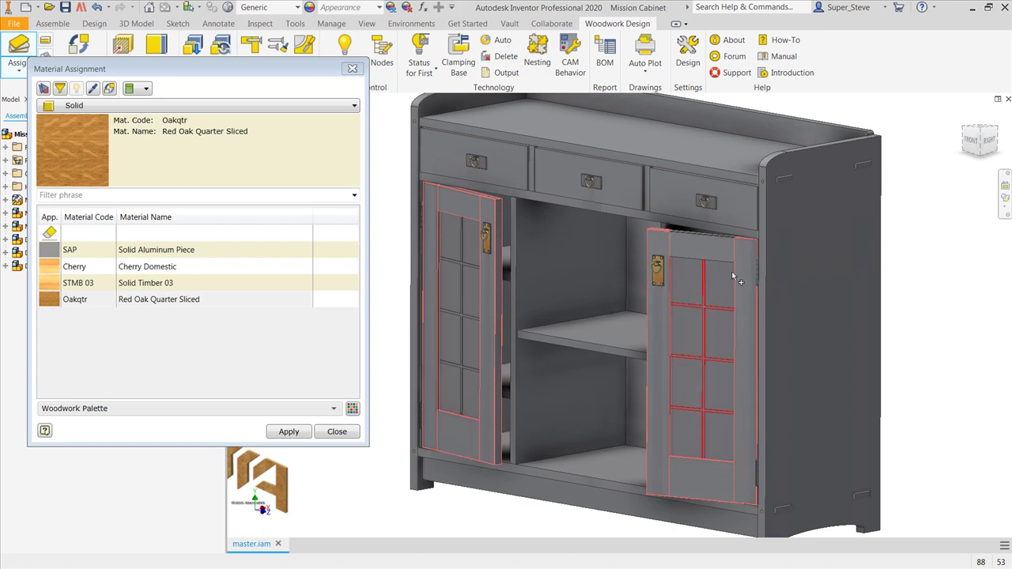
{"action": "left_click", "coordinate": [287, 432]}
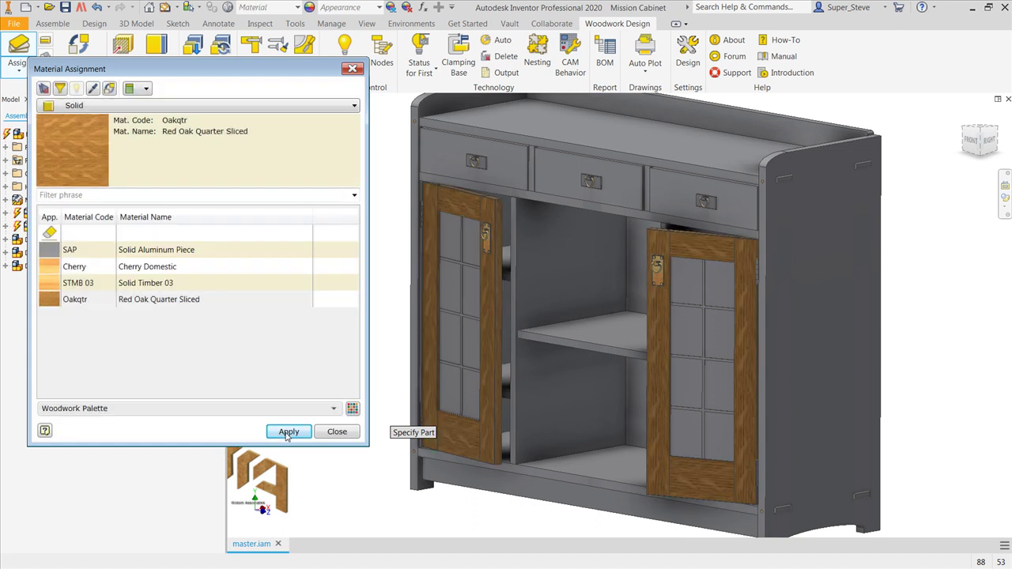
{"action": "left_click", "coordinate": [83, 108]}
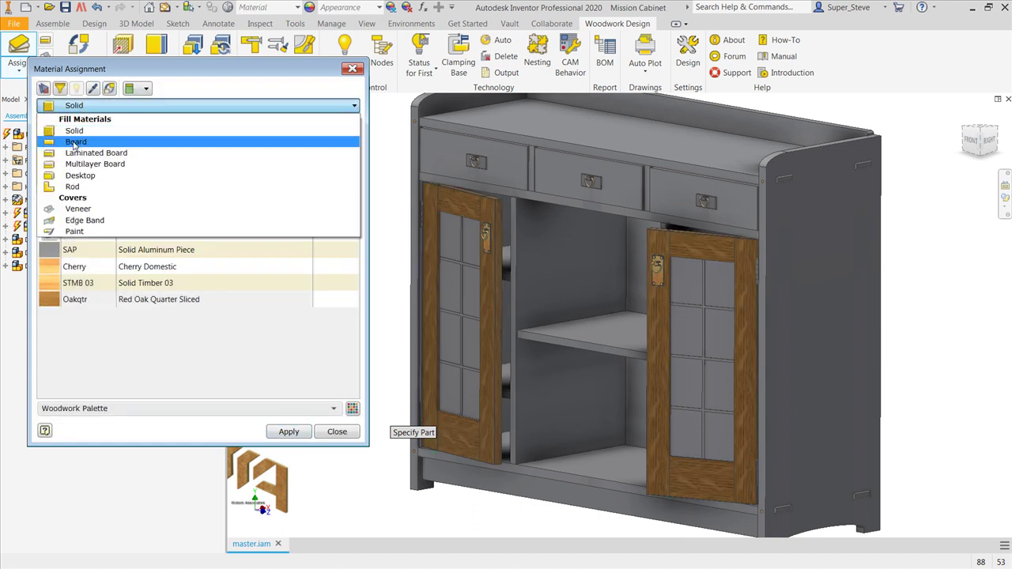
Assign the Board-type GL Glass material to both doors' panels
{"action": "left_click", "coordinate": [76, 142]}
{"action": "left_click_drag", "start_coordinate": [355, 287], "coordinate": [342, 363]}
{"action": "left_click", "coordinate": [53, 381]}
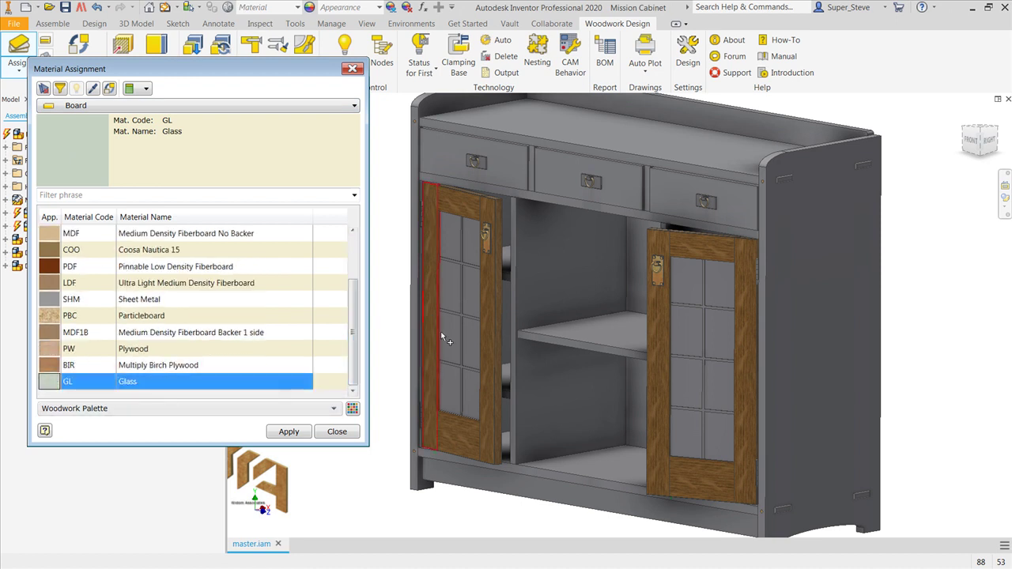
{"action": "left_click", "coordinate": [288, 432]}
{"action": "left_click", "coordinate": [325, 435]}
Swing the left and right cabinet doors open outward
{"action": "left_click_drag", "start_coordinate": [516, 469], "coordinate": [393, 445]}
{"action": "left_click_drag", "start_coordinate": [712, 442], "coordinate": [879, 419]}
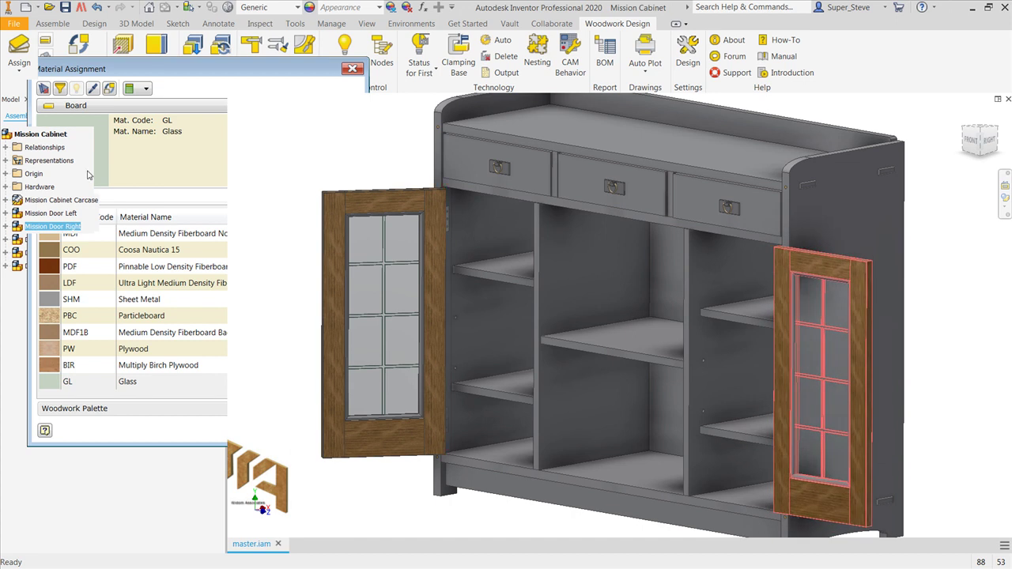
{"action": "left_click", "coordinate": [27, 52]}
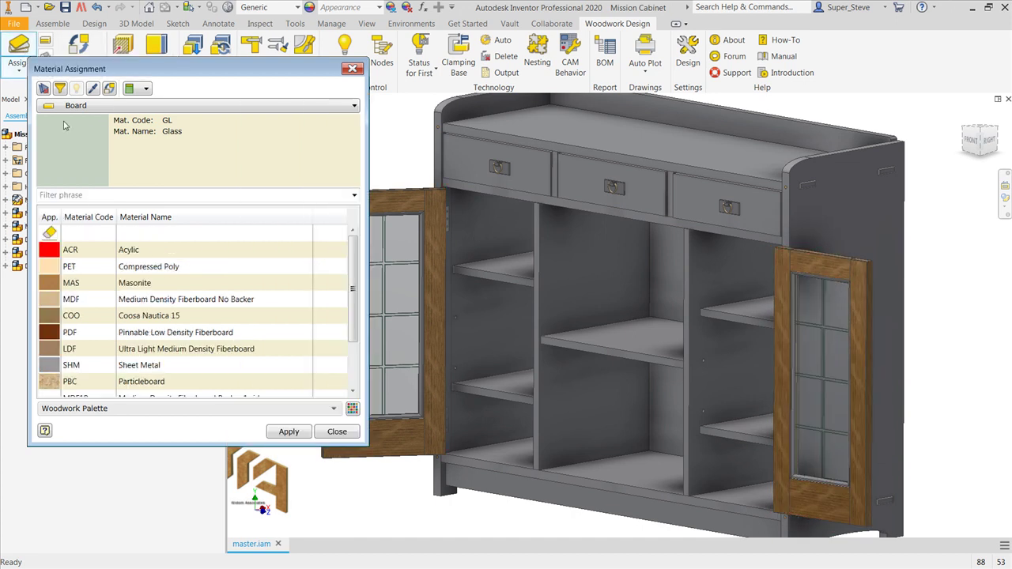
{"action": "left_click", "coordinate": [92, 106]}
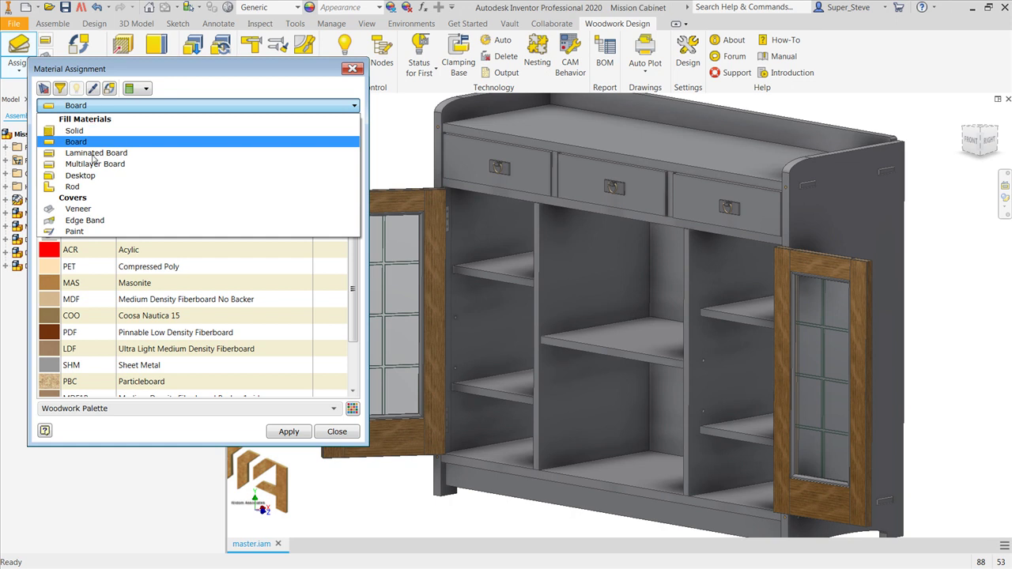
Apply Rod-type Red Oak Quarter Sliced (Oakqtr) to the door's glass moulding
{"action": "left_click", "coordinate": [49, 188]}
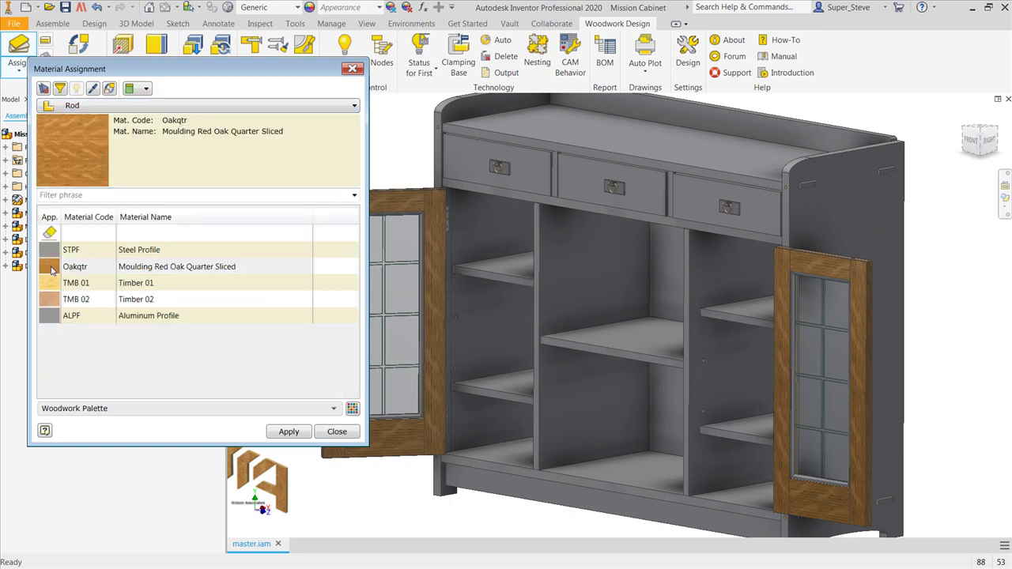
{"action": "left_click", "coordinate": [51, 270]}
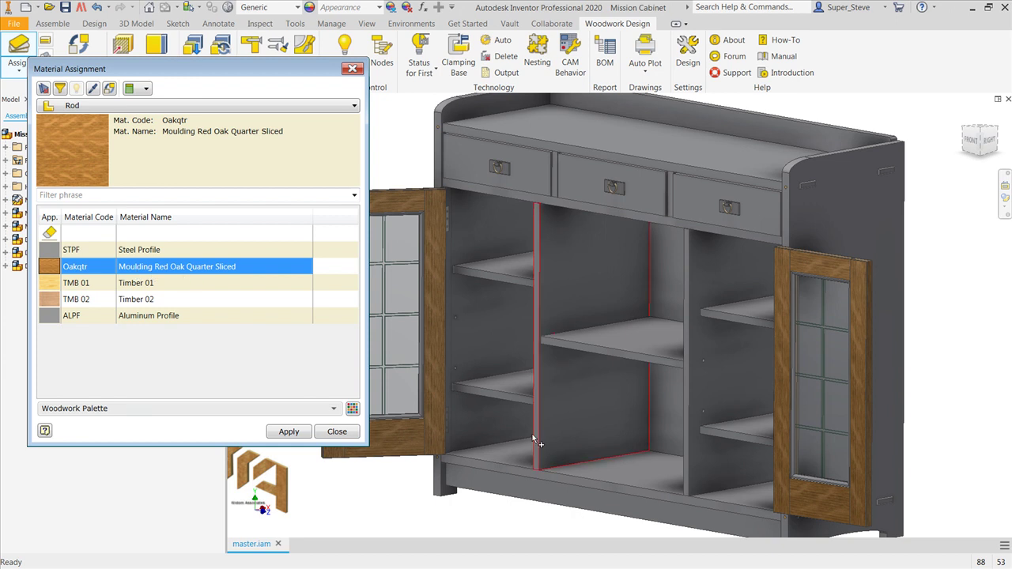
{"action": "scroll", "coordinate": [569, 466], "scroll_direction": "up", "scroll_amount": 6}
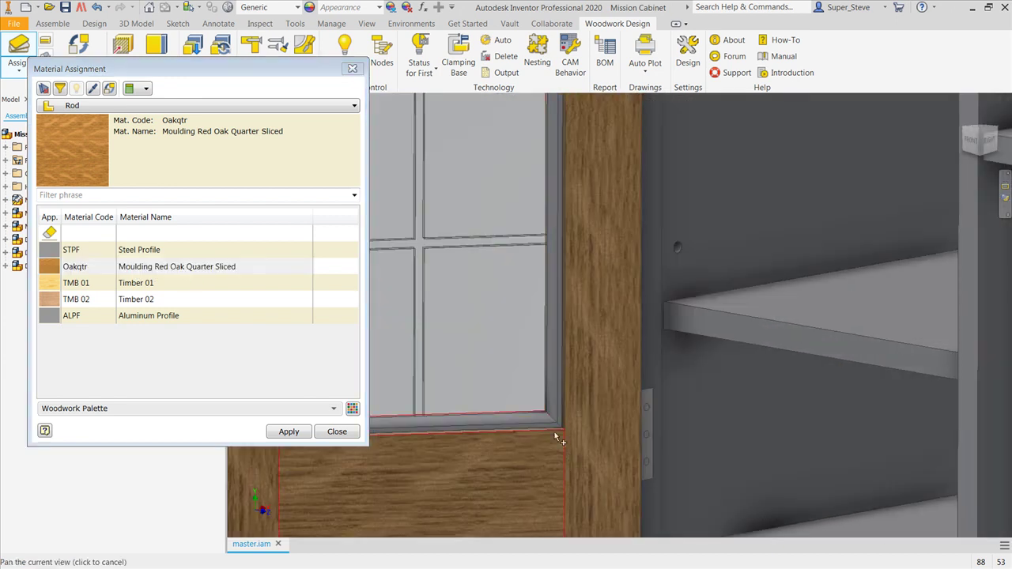
{"action": "scroll", "coordinate": [554, 401], "scroll_direction": "down", "scroll_amount": 5}
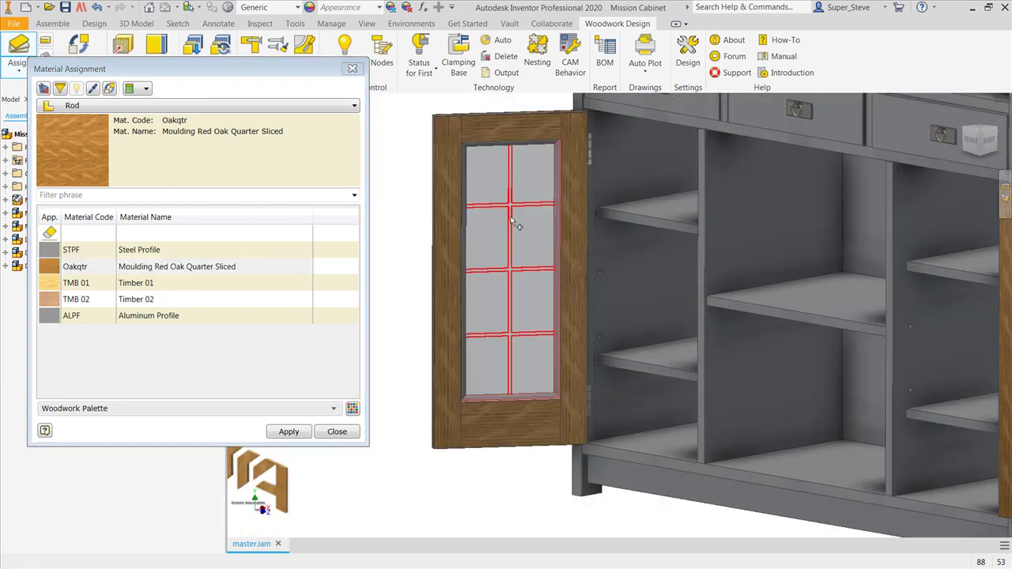
{"action": "scroll", "coordinate": [545, 285], "scroll_direction": "down", "scroll_amount": 3}
{"action": "scroll", "coordinate": [553, 297], "scroll_direction": "up", "scroll_amount": 5}
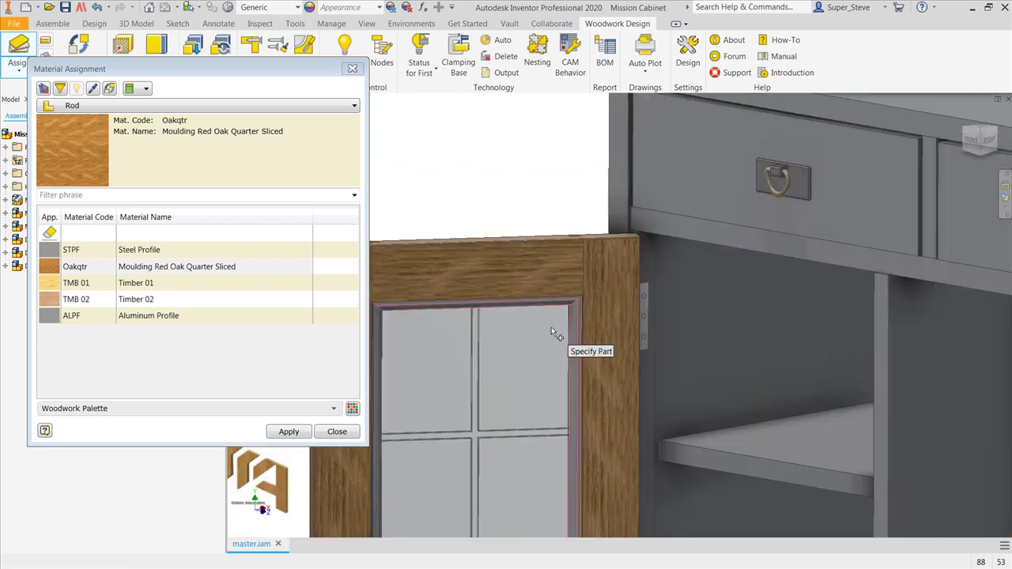
{"action": "middle_click_drag", "start_coordinate": [551, 327], "coordinate": [574, 350]}
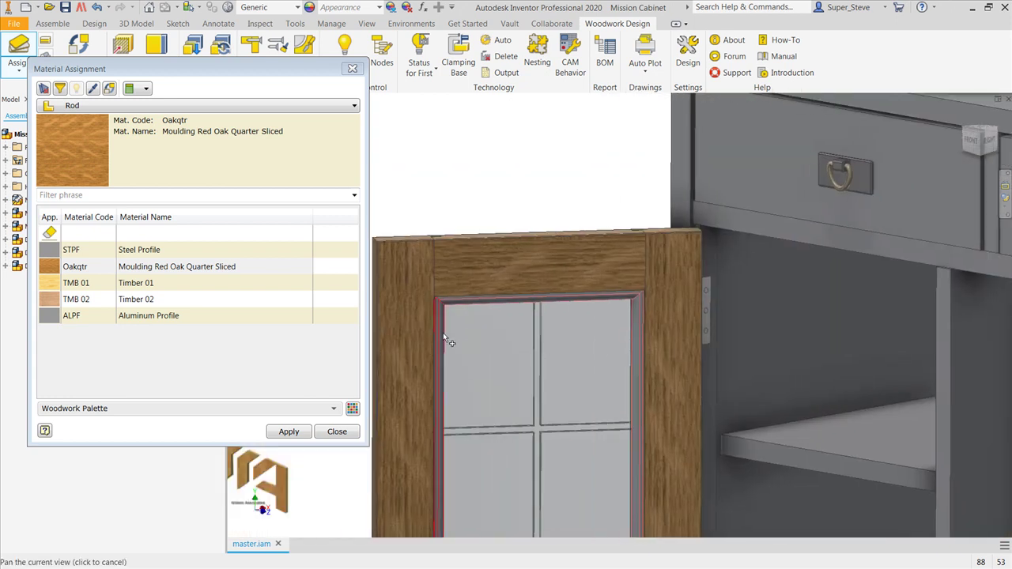
{"action": "scroll", "coordinate": [446, 339], "scroll_direction": "down", "scroll_amount": 4}
{"action": "scroll", "coordinate": [512, 275], "scroll_direction": "up", "scroll_amount": 4}
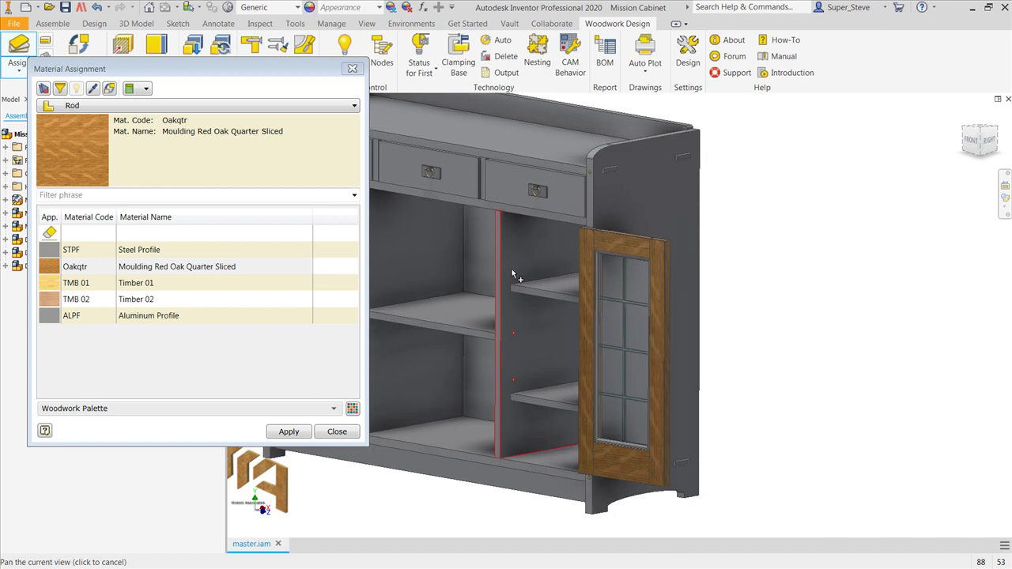
{"action": "scroll", "coordinate": [512, 275], "scroll_direction": "up", "scroll_amount": 5}
{"action": "scroll", "coordinate": [538, 203], "scroll_direction": "down", "scroll_amount": 2}
{"action": "scroll", "coordinate": [836, 289], "scroll_direction": "down", "scroll_amount": 4}
{"action": "scroll", "coordinate": [681, 257], "scroll_direction": "up", "scroll_amount": 1}
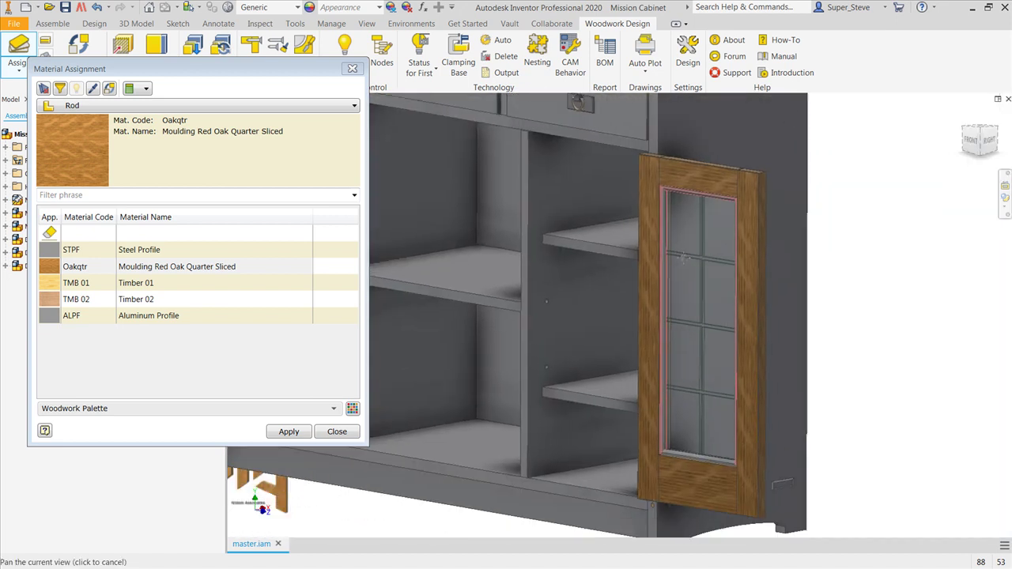
{"action": "scroll", "coordinate": [679, 383], "scroll_direction": "up", "scroll_amount": 5}
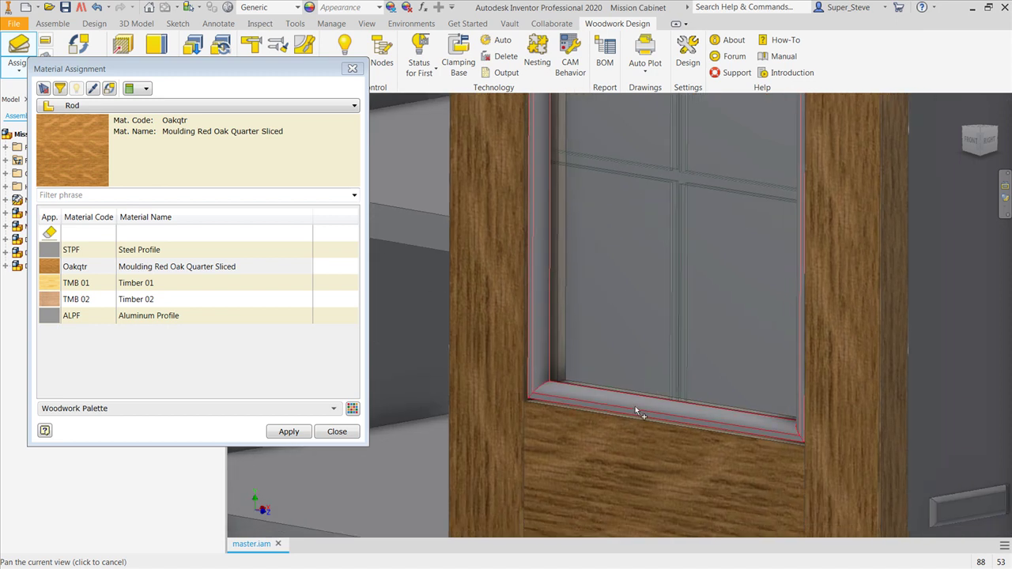
{"action": "left_click", "coordinate": [288, 433]}
{"action": "left_click", "coordinate": [334, 431]}
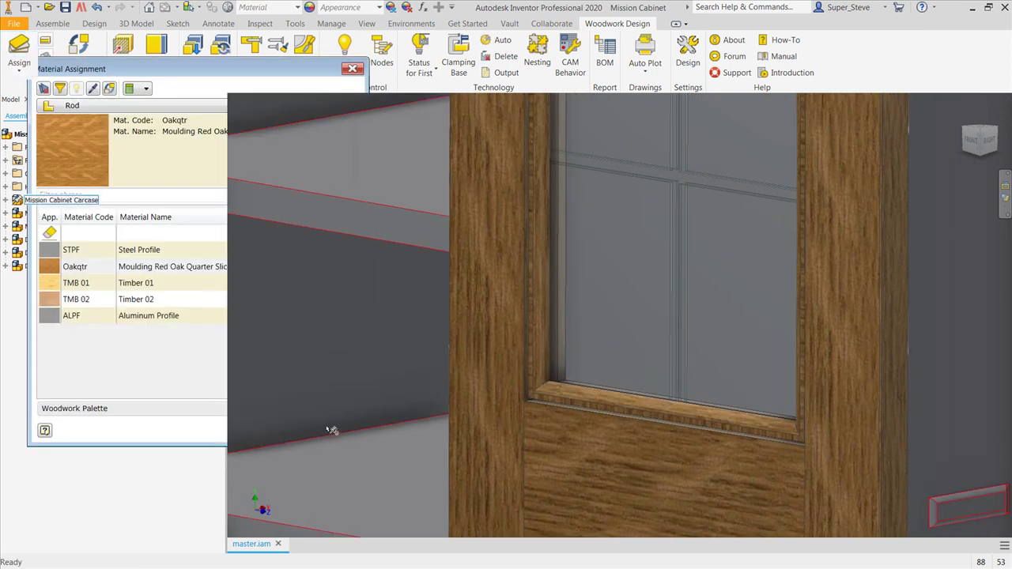
Swing the right door closed and the left door nearly closed
{"action": "scroll", "coordinate": [489, 423], "scroll_direction": "down", "scroll_amount": 5}
{"action": "middle_click_drag", "start_coordinate": [497, 426], "coordinate": [616, 460]}
{"action": "scroll", "coordinate": [617, 460], "scroll_direction": "up", "scroll_amount": 5}
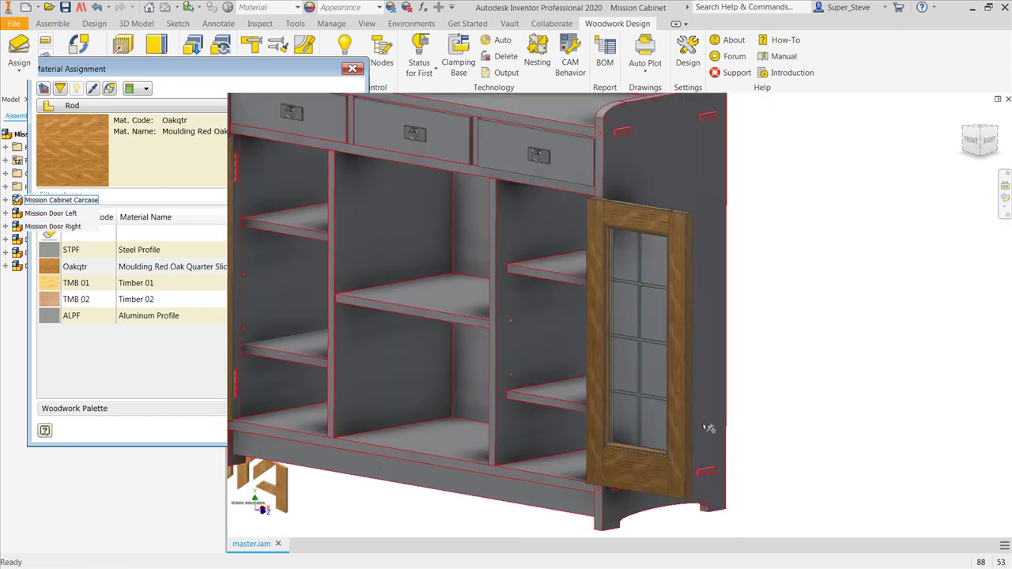
{"action": "left_click_drag", "start_coordinate": [666, 411], "coordinate": [546, 395]}
{"action": "scroll", "coordinate": [545, 396], "scroll_direction": "down", "scroll_amount": 4}
{"action": "left_click_drag", "start_coordinate": [366, 357], "coordinate": [479, 370]}
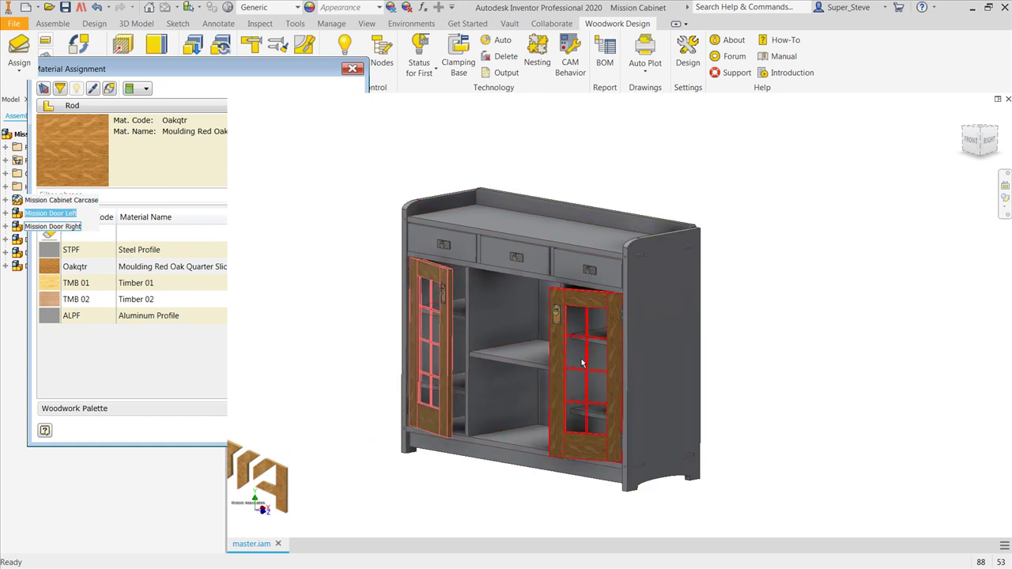
{"action": "scroll", "coordinate": [581, 363], "scroll_direction": "up", "scroll_amount": 3}
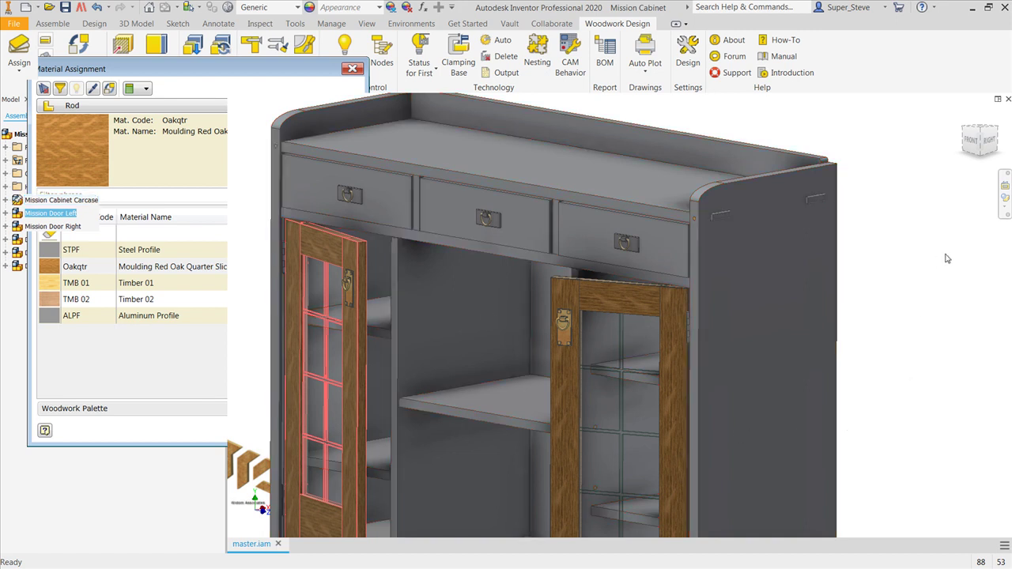
{"action": "left_click", "coordinate": [605, 55]}
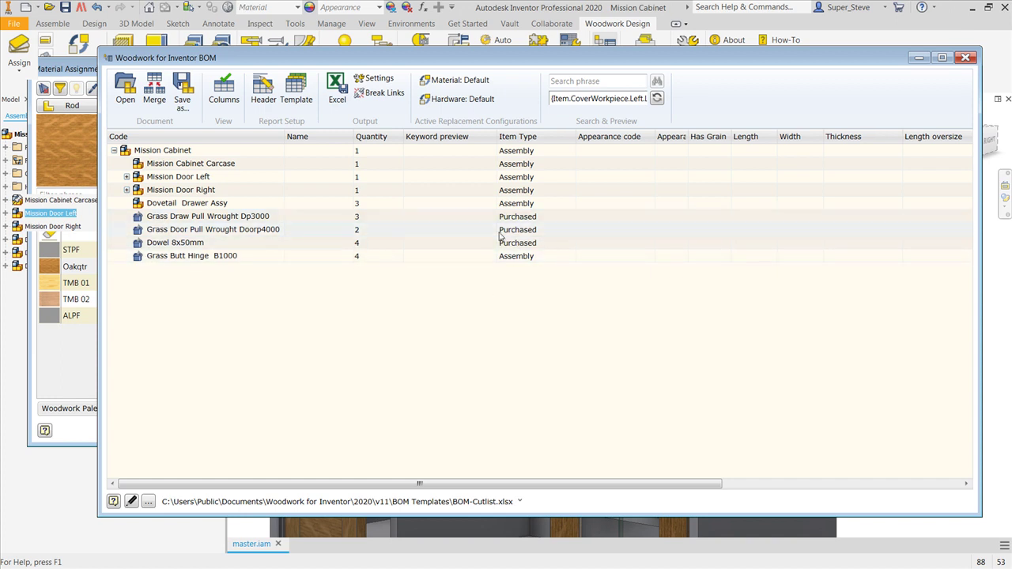
{"action": "left_click", "coordinate": [126, 177]}
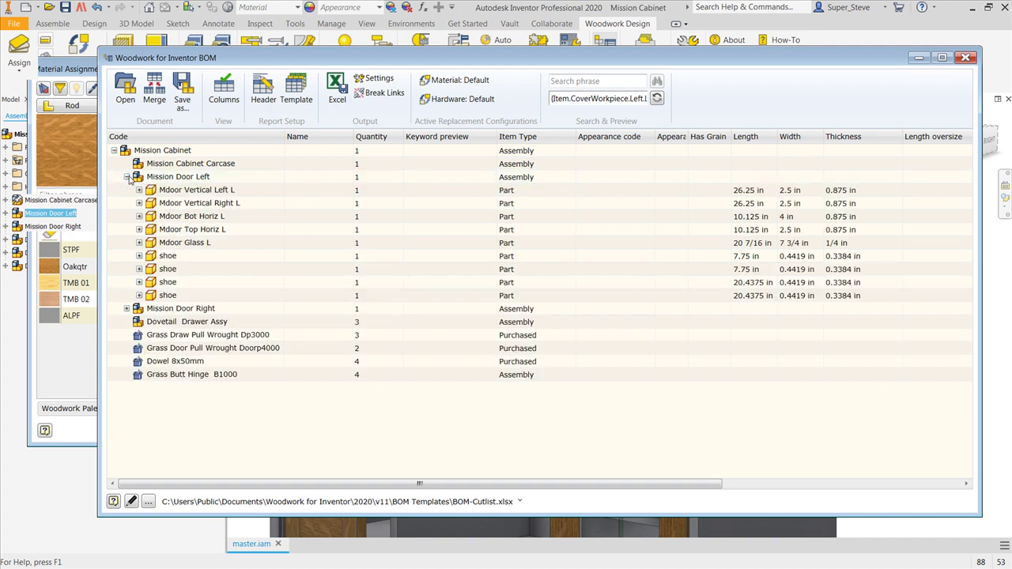
{"action": "left_click", "coordinate": [127, 309]}
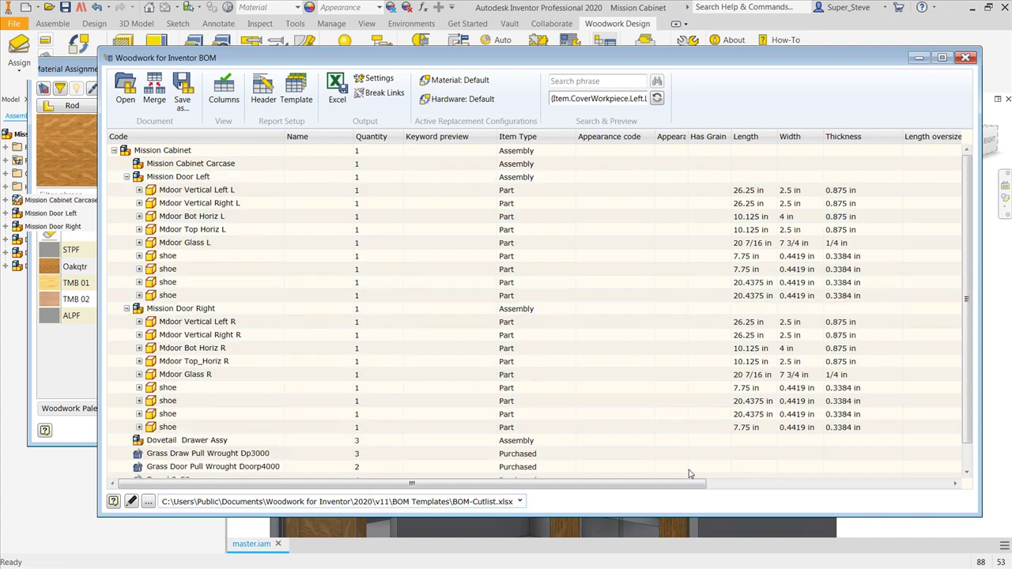
{"action": "left_click", "coordinate": [139, 243]}
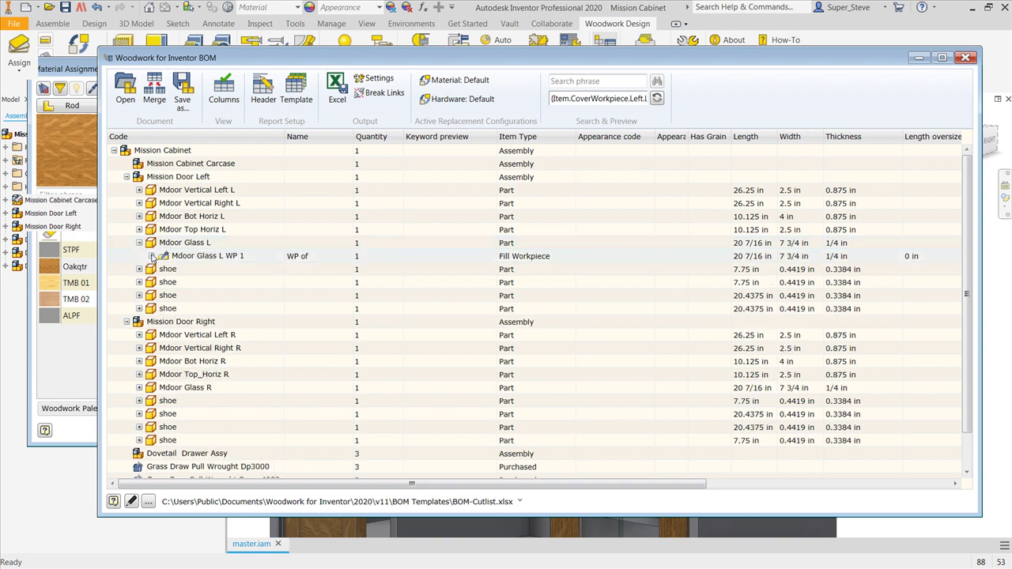
{"action": "left_click", "coordinate": [152, 256]}
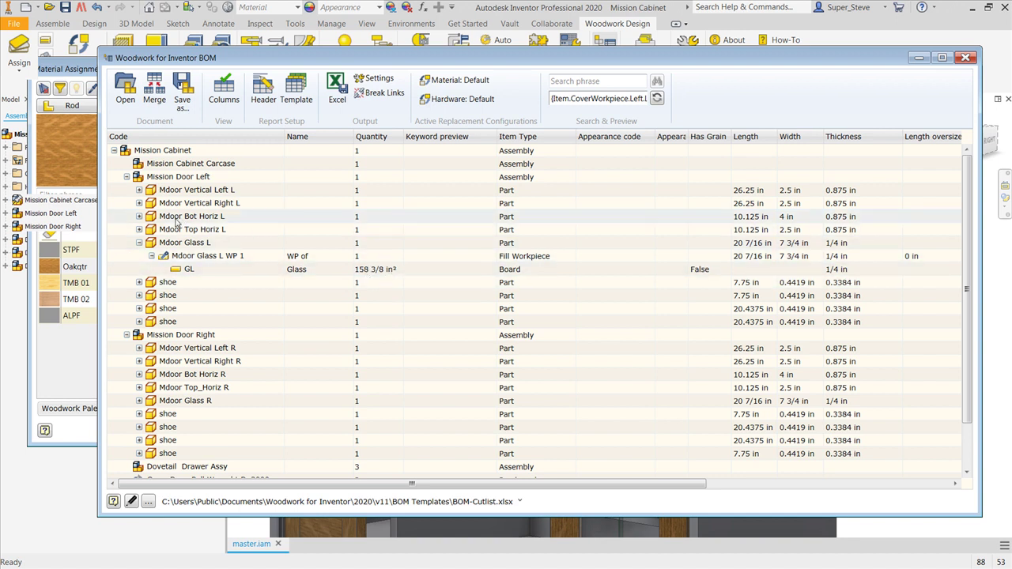
{"action": "left_click", "coordinate": [140, 216]}
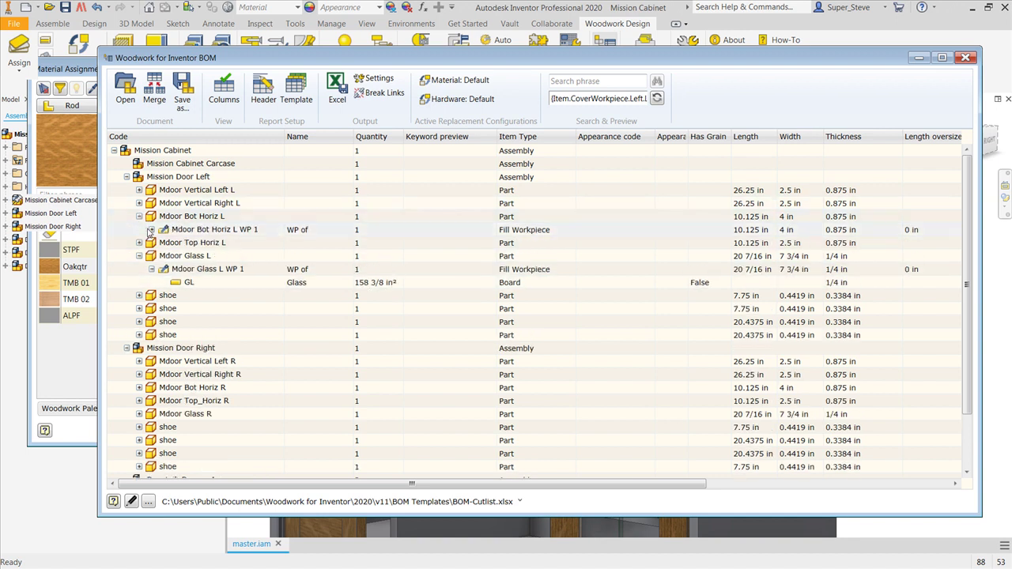
{"action": "left_click", "coordinate": [150, 229]}
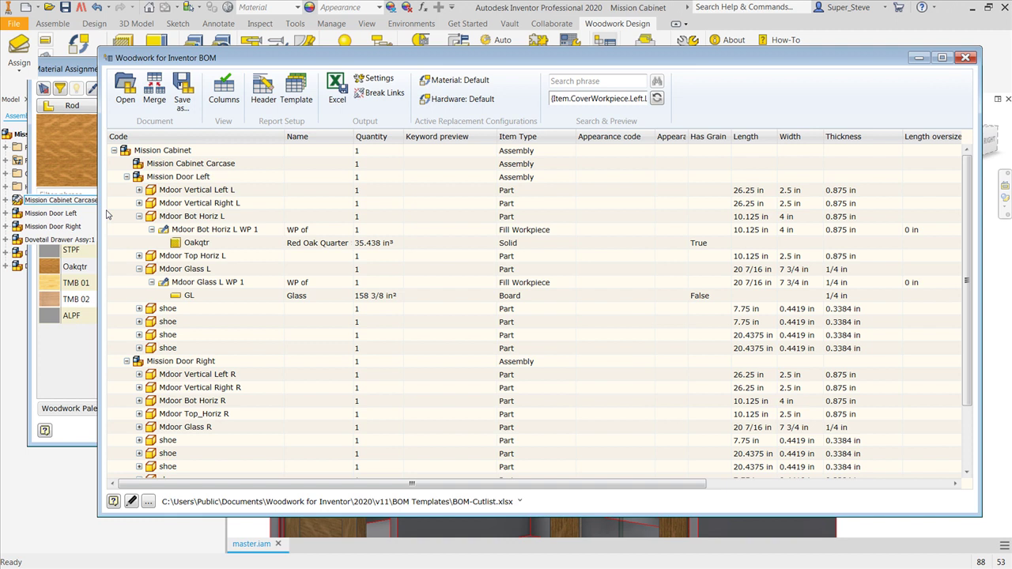
{"action": "left_click", "coordinate": [126, 176]}
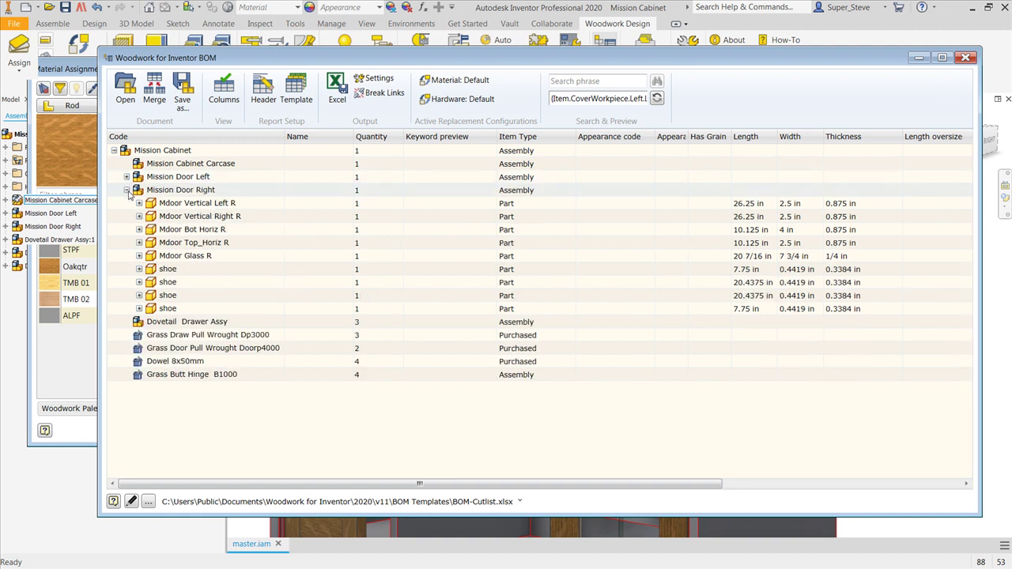
{"action": "left_click", "coordinate": [126, 190]}
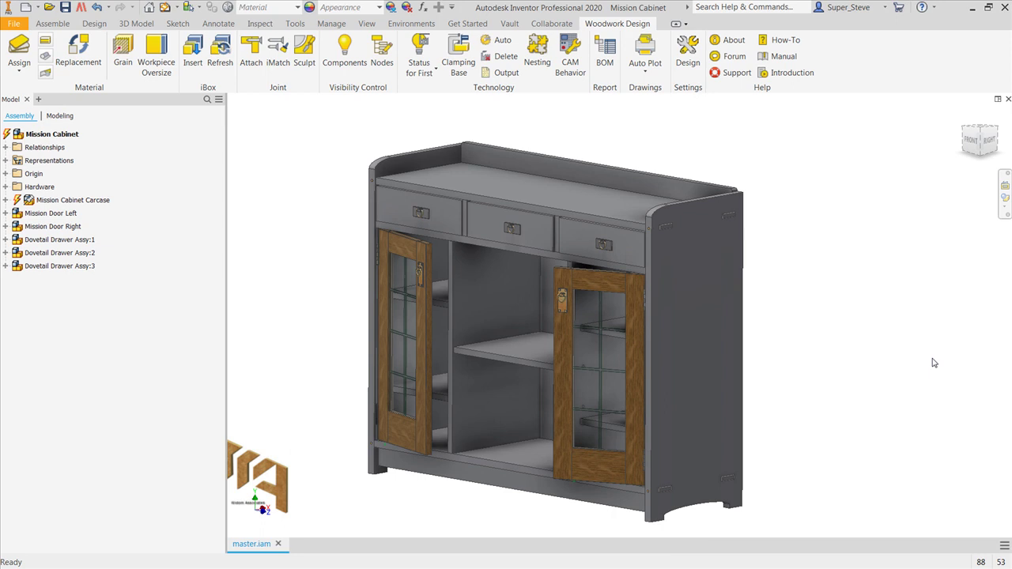
Open Mission Cabinet Carcase as its own assembly, accept the update, and start material assignment
{"action": "left_click", "coordinate": [731, 257]}
{"action": "right_click", "coordinate": [714, 242]}
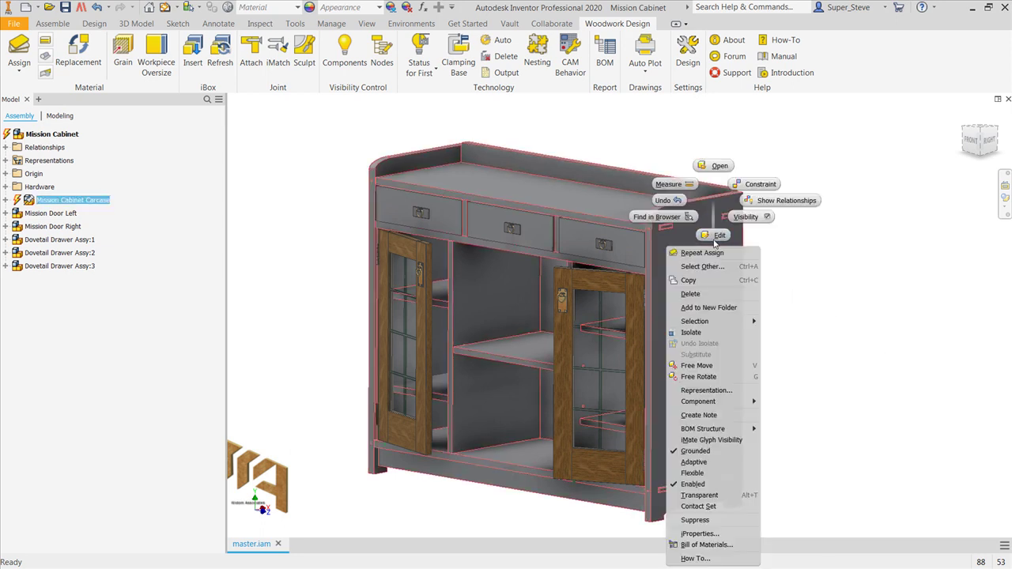
{"action": "left_click", "coordinate": [720, 166]}
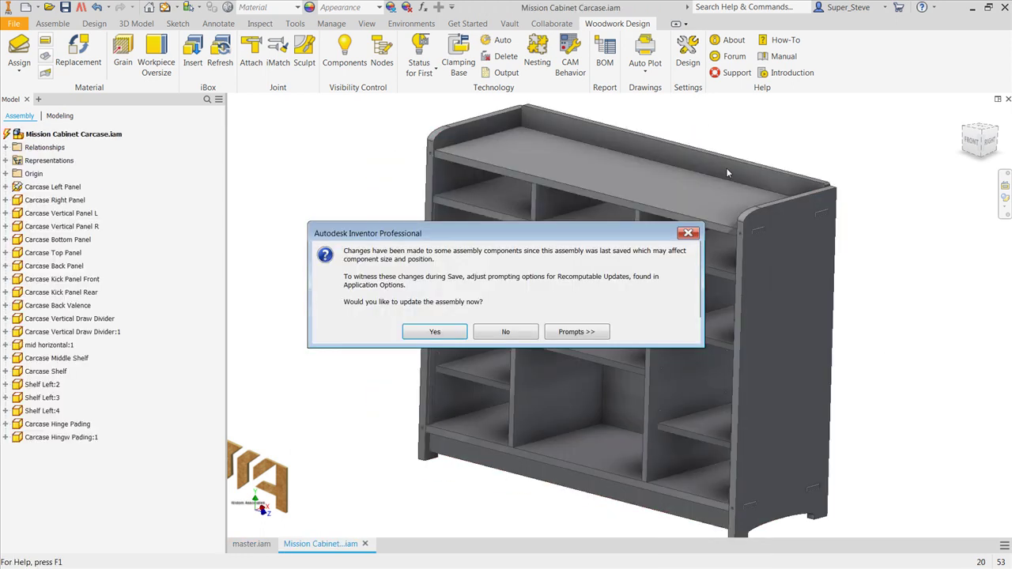
{"action": "left_click", "coordinate": [435, 331]}
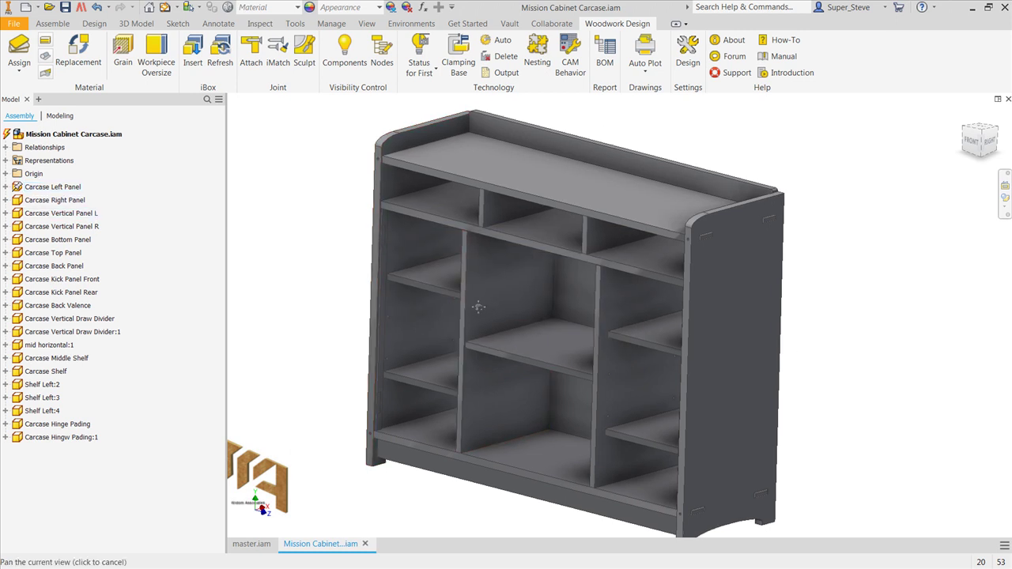
{"action": "left_click", "coordinate": [19, 49]}
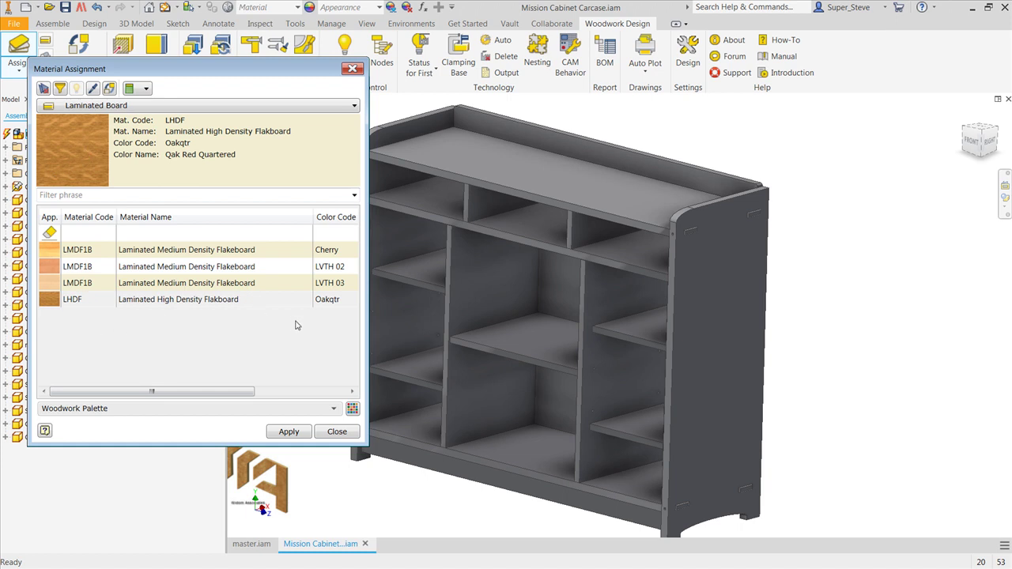
Apply LHDF Oakqtr laminated board to the carcase and inspect the oak finish
{"action": "left_click_drag", "start_coordinate": [202, 386], "coordinate": [155, 385]}
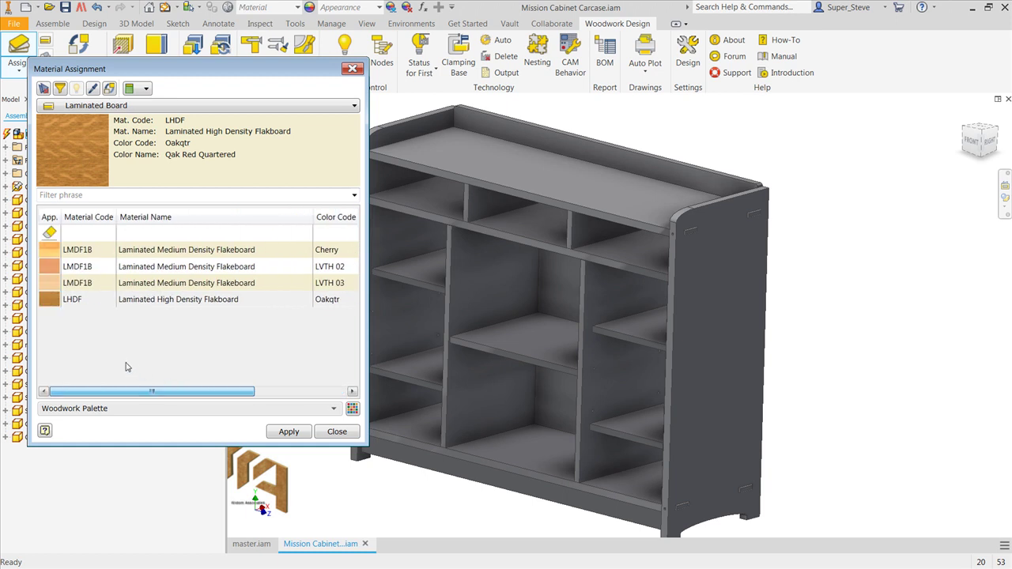
{"action": "left_click", "coordinate": [288, 431]}
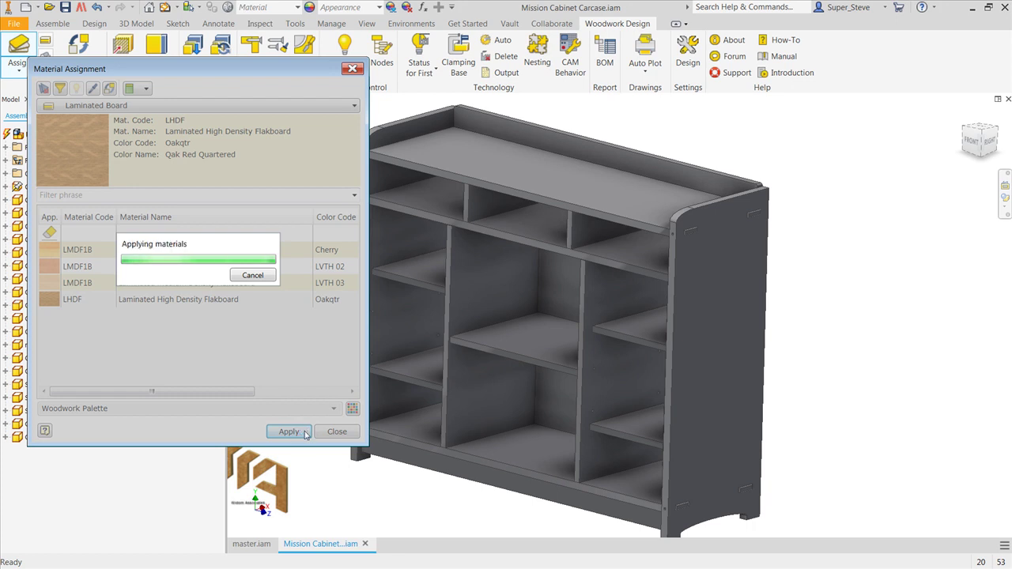
{"action": "key", "text": "F2"}
{"action": "scroll", "coordinate": [511, 234], "scroll_direction": "up", "scroll_amount": 5}
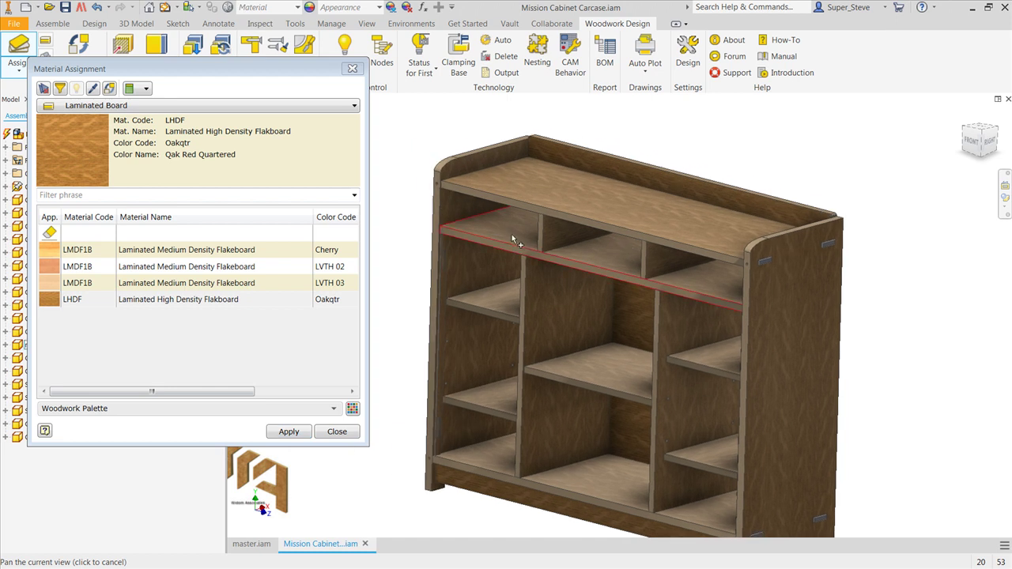
{"action": "left_click_drag", "start_coordinate": [469, 193], "coordinate": [520, 264]}
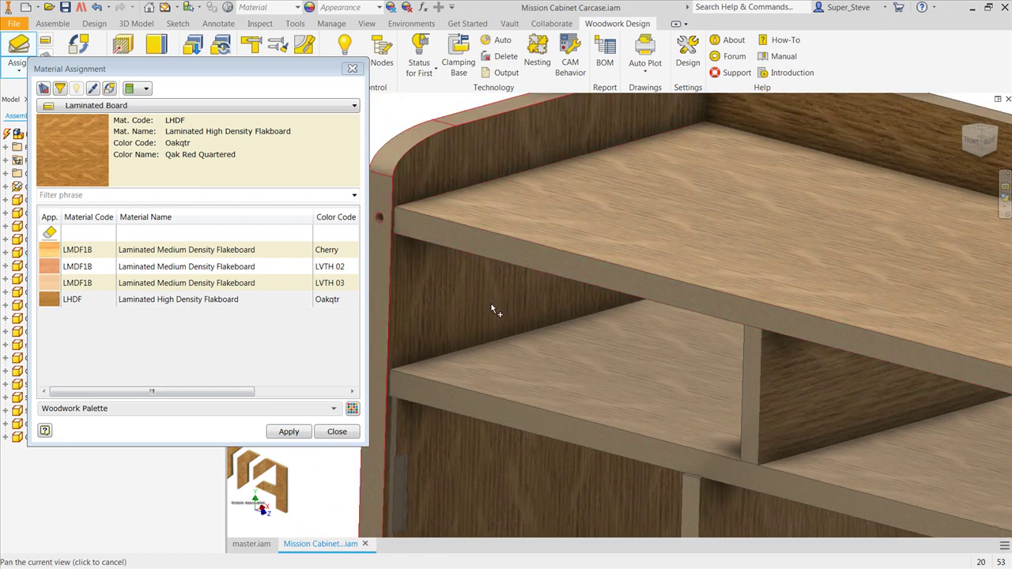
{"action": "scroll", "coordinate": [506, 302], "scroll_direction": "down", "scroll_amount": 5}
{"action": "key", "text": "F4"}
{"action": "left_click_drag", "start_coordinate": [545, 304], "coordinate": [639, 198]}
{"action": "key", "text": "F2"}
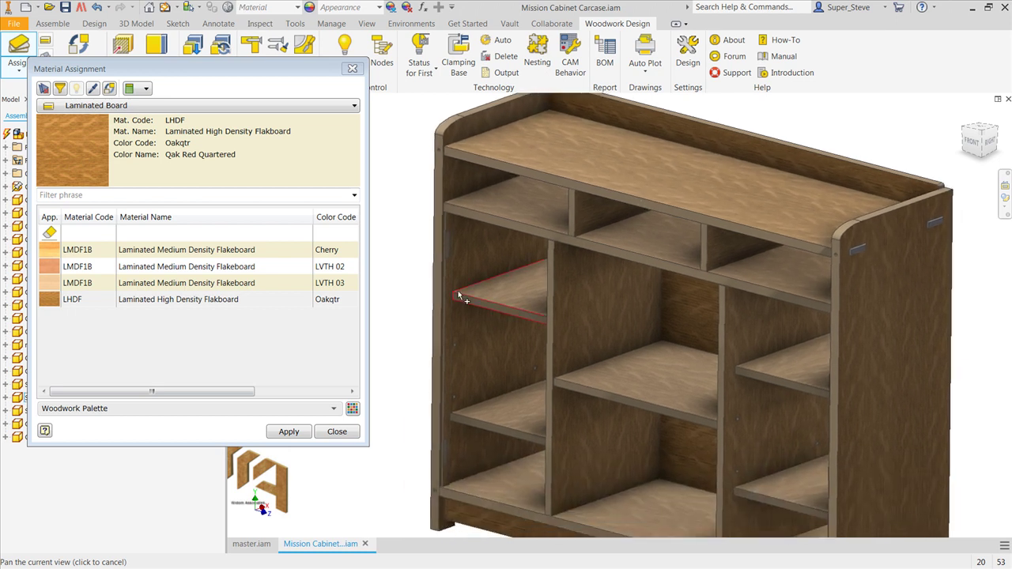
{"action": "left_click", "coordinate": [156, 106]}
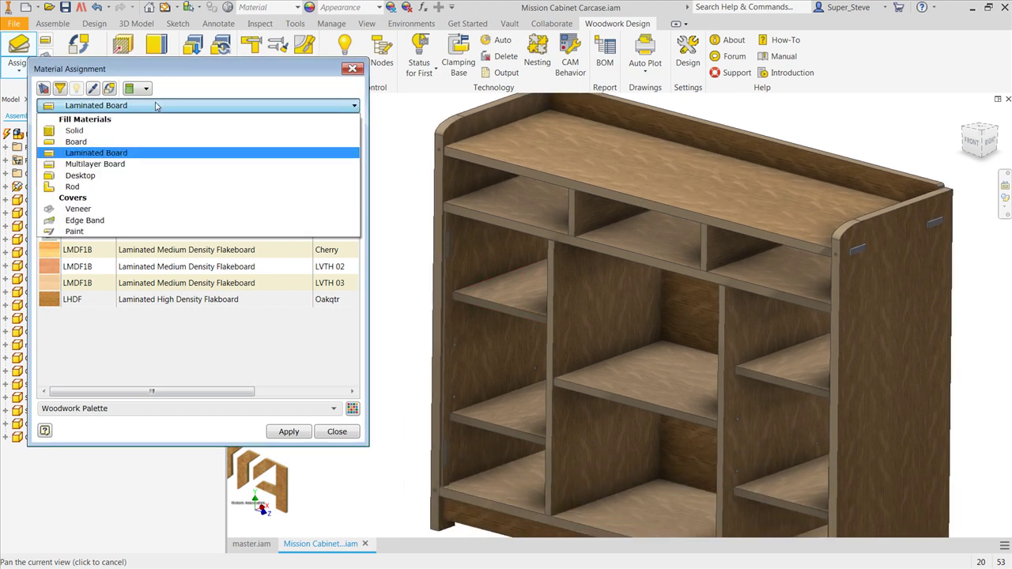
Band the front edges of the top, shelf, dividers and bottom with 0.118 in Oakqtr edge band
{"action": "left_click", "coordinate": [92, 218]}
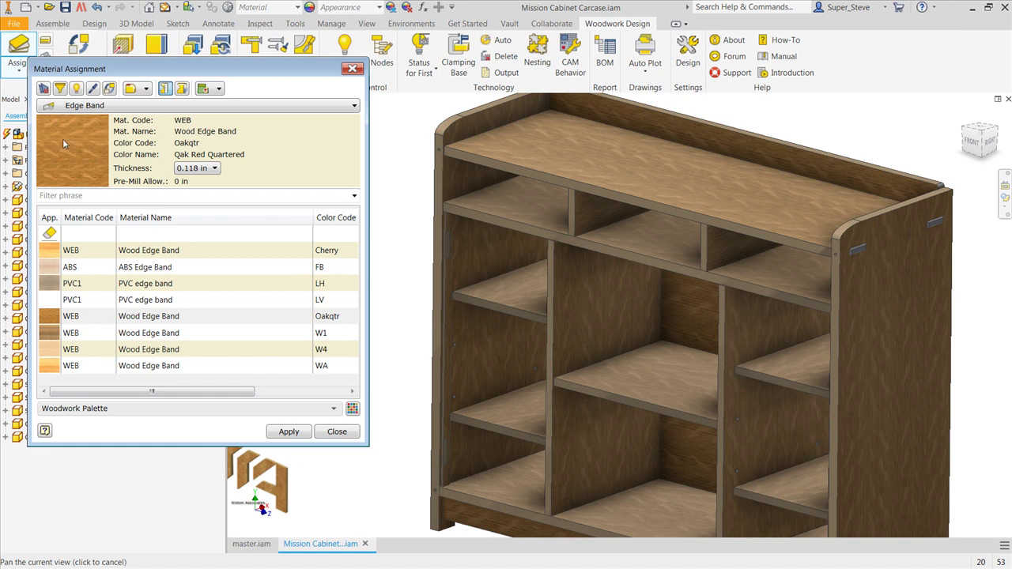
{"action": "left_click", "coordinate": [215, 168]}
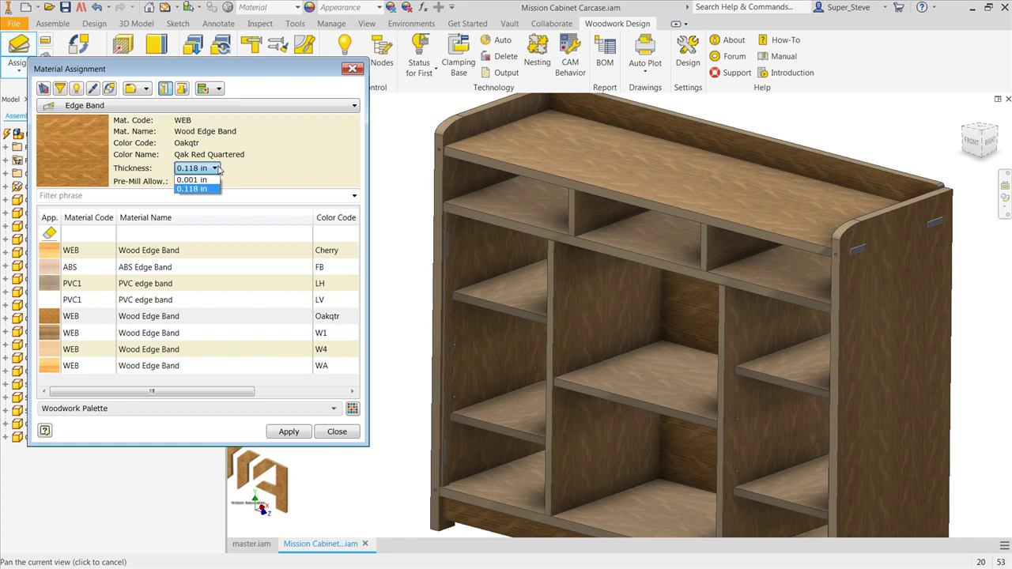
{"action": "left_click", "coordinate": [215, 168]}
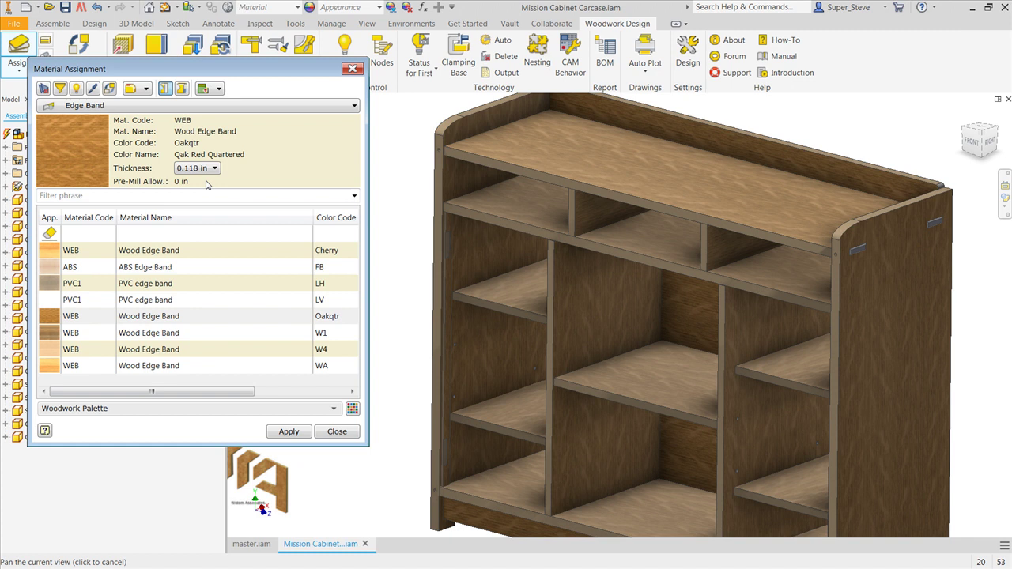
{"action": "left_click", "coordinate": [493, 161]}
{"action": "left_click", "coordinate": [497, 218]}
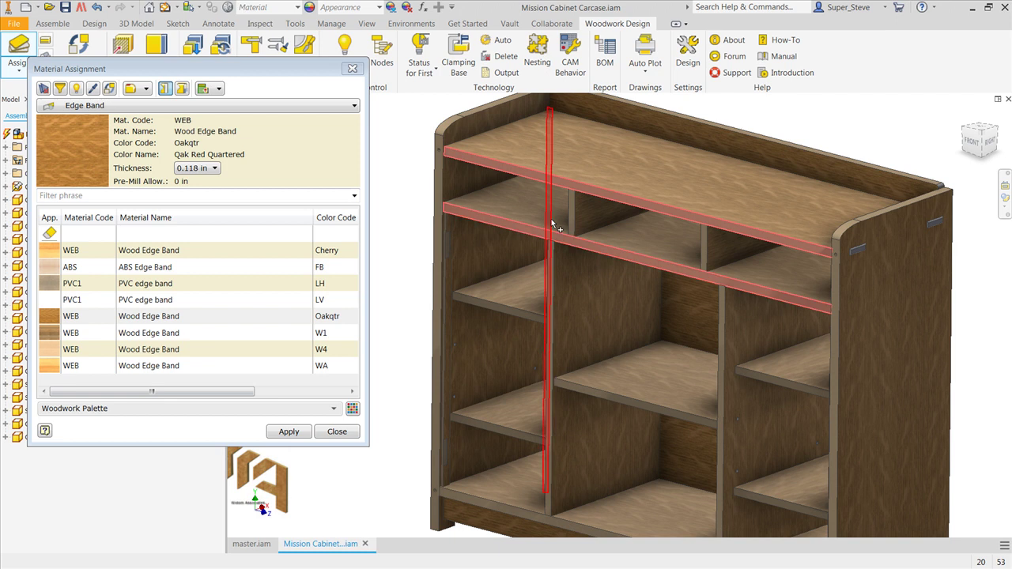
{"action": "left_click", "coordinate": [573, 215]}
{"action": "left_click", "coordinate": [704, 242]}
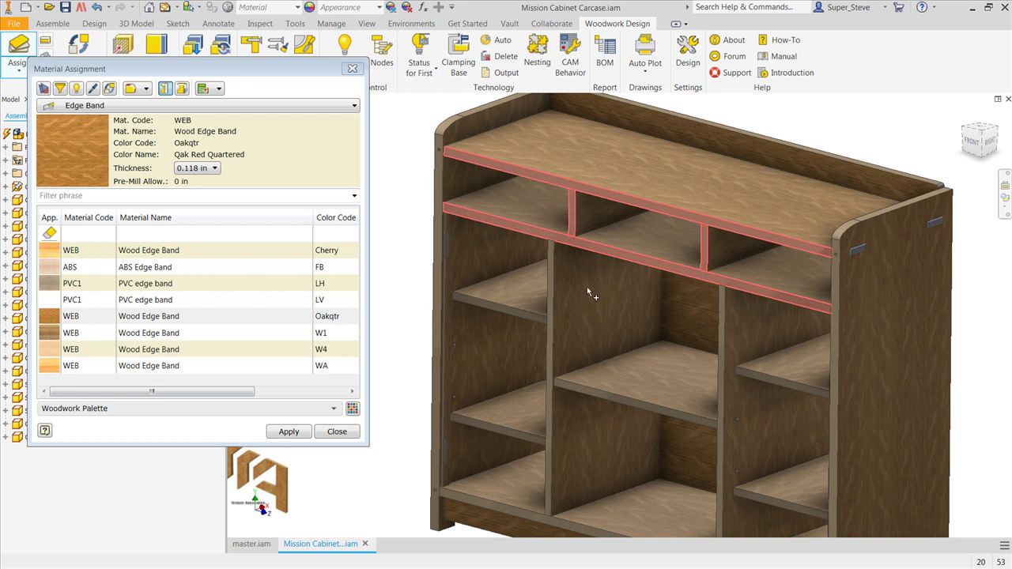
{"action": "left_click", "coordinate": [551, 279]}
{"action": "left_click", "coordinate": [722, 337]}
{"action": "middle_click_drag", "start_coordinate": [722, 337], "coordinate": [738, 258]}
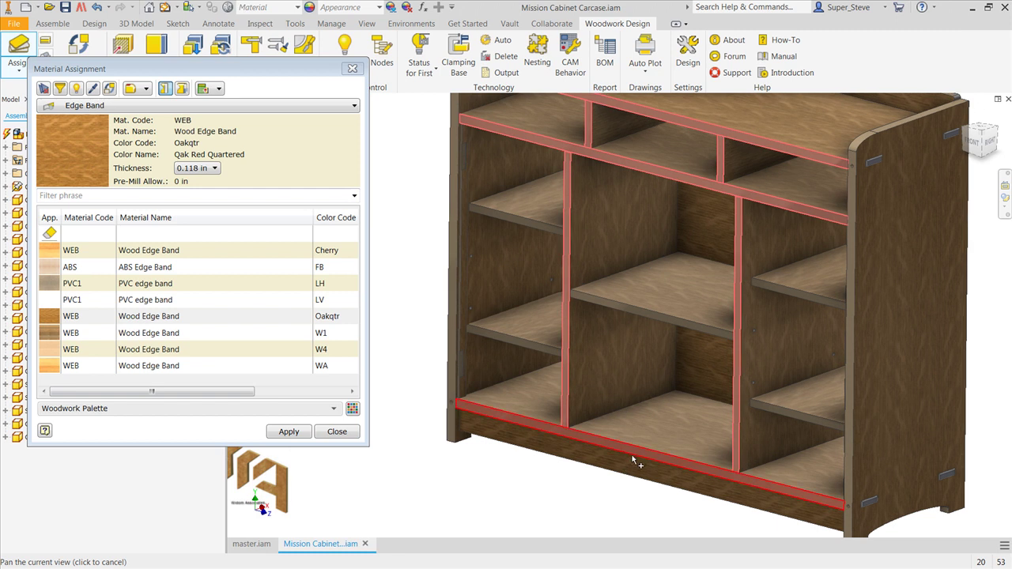
{"action": "left_click", "coordinate": [632, 457]}
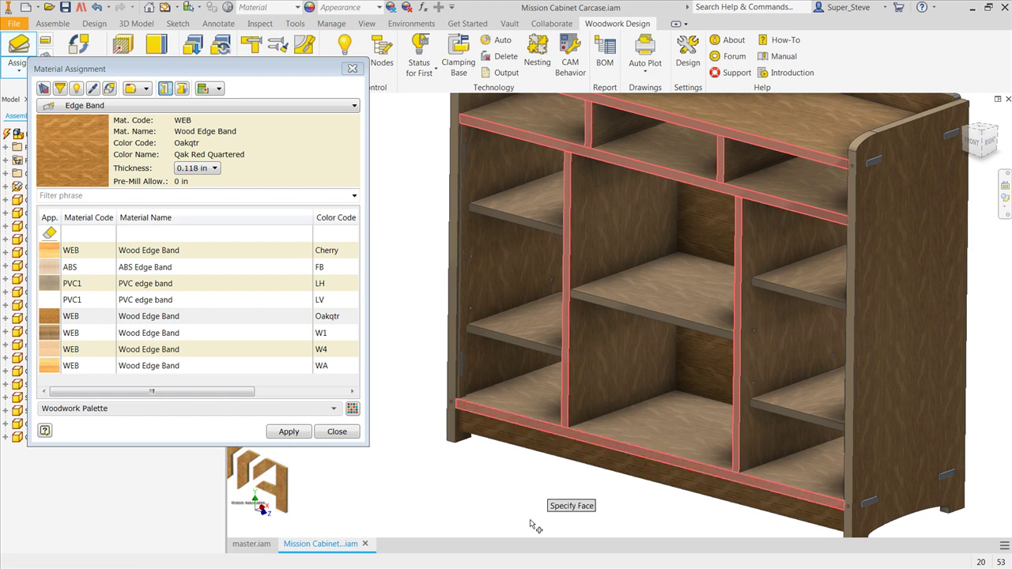
{"action": "left_click", "coordinate": [289, 432]}
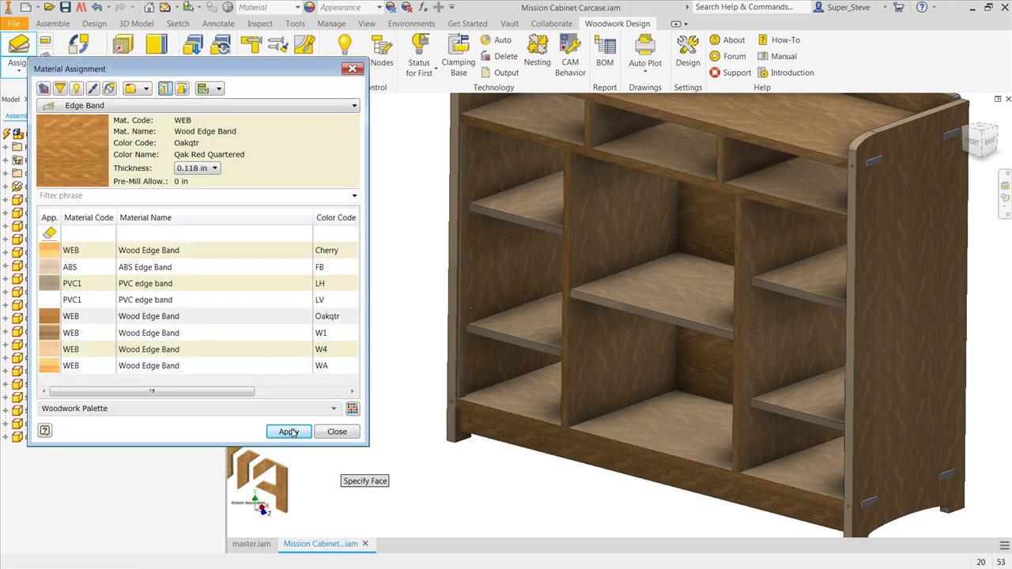
Use a multi-face selection mode to band all five adjustable shelves with Oakqtr, then close
{"action": "middle_click_drag", "start_coordinate": [611, 187], "coordinate": [468, 219], "text": "shift"}
{"action": "scroll", "coordinate": [467, 217], "scroll_direction": "up", "scroll_amount": 5}
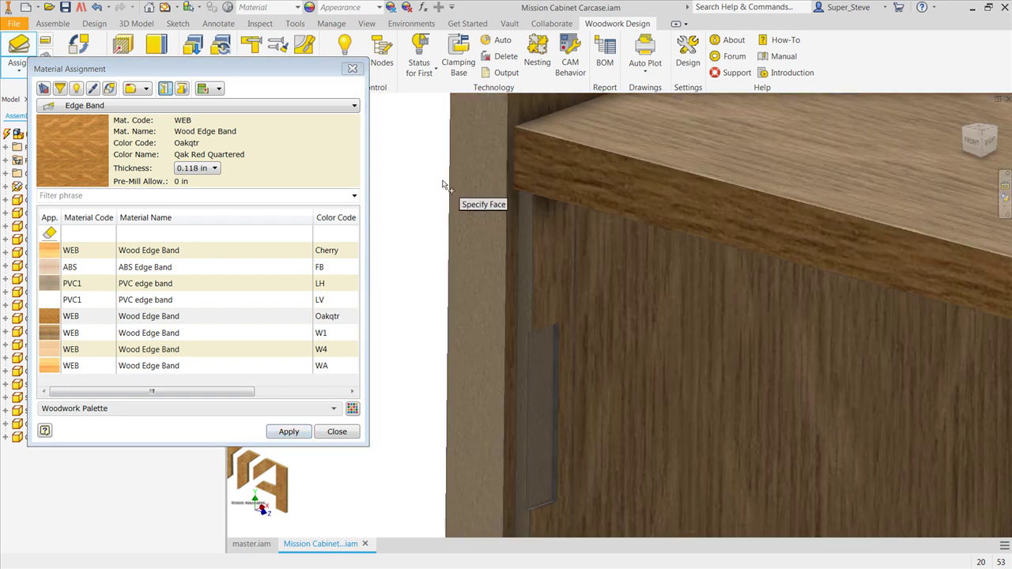
{"action": "scroll", "coordinate": [412, 226], "scroll_direction": "down", "scroll_amount": 5}
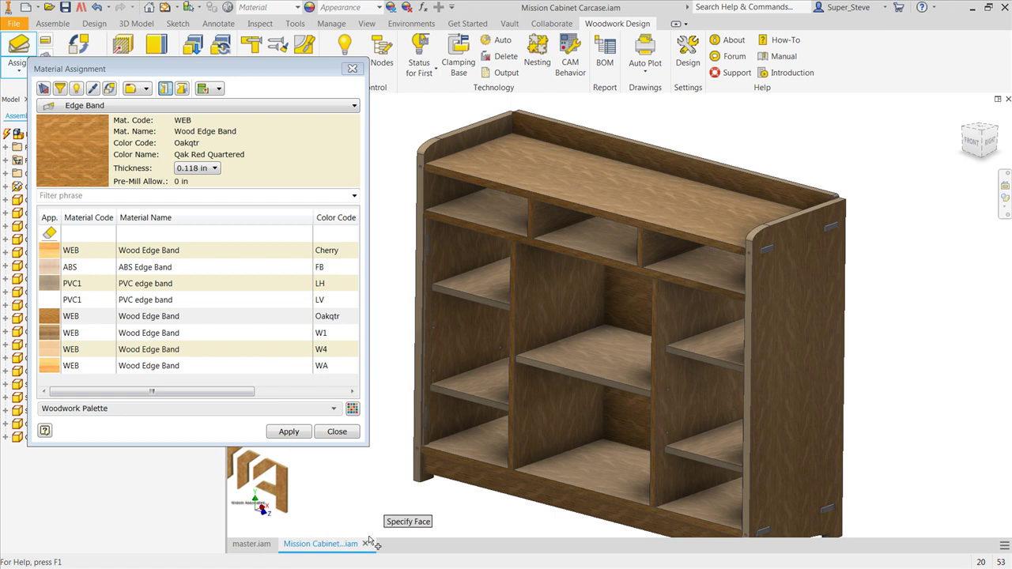
{"action": "left_click", "coordinate": [145, 90]}
{"action": "left_click", "coordinate": [145, 124]}
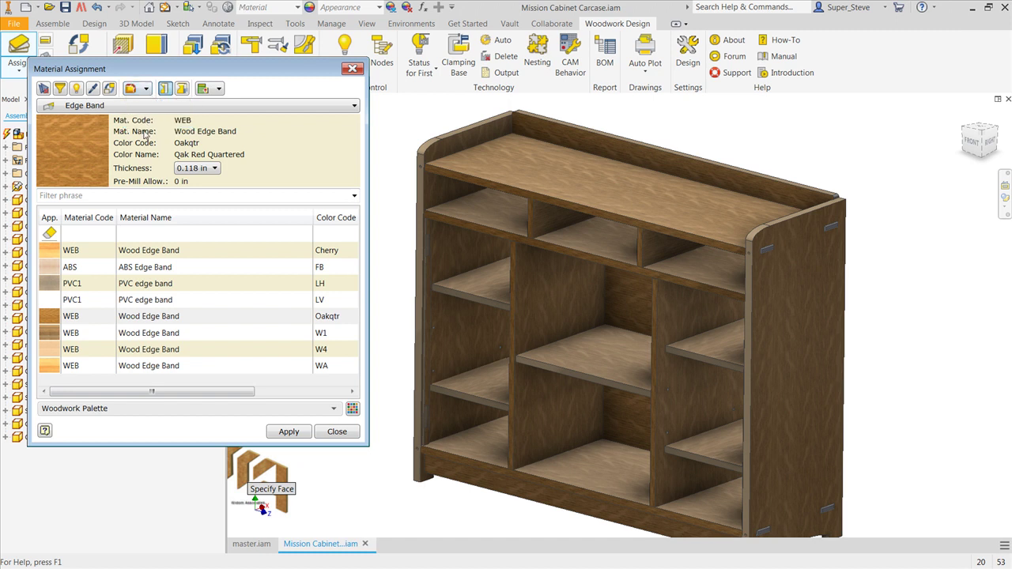
{"action": "left_click", "coordinate": [479, 300]}
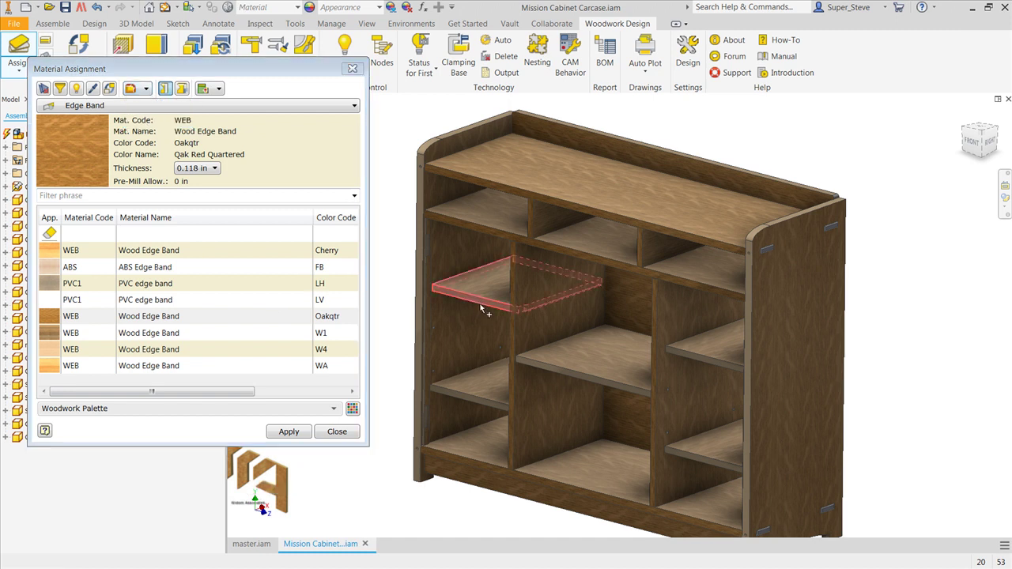
{"action": "left_click", "coordinate": [482, 405]}
{"action": "left_click", "coordinate": [605, 383]}
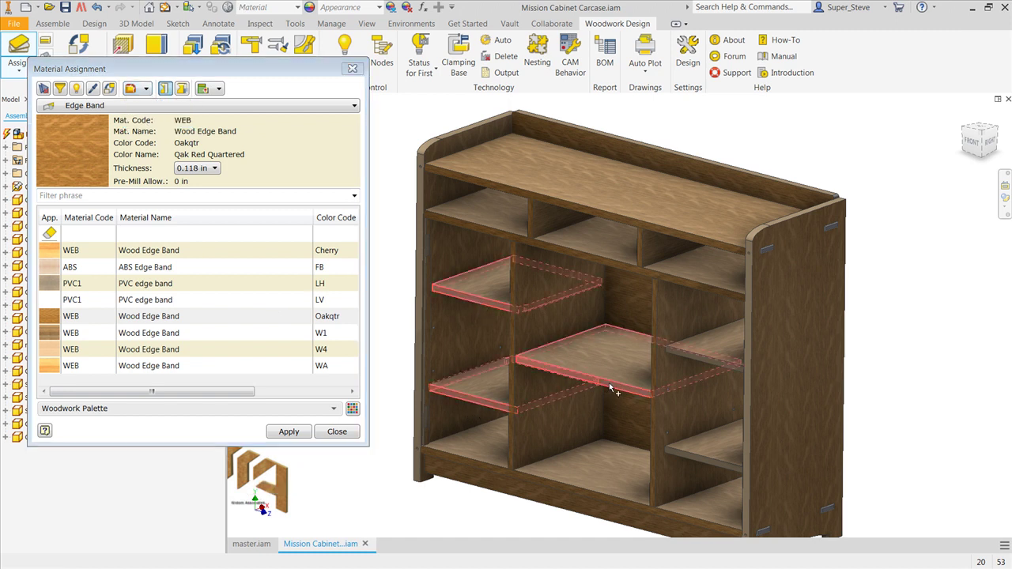
{"action": "left_click", "coordinate": [707, 360]}
{"action": "left_click", "coordinate": [720, 468]}
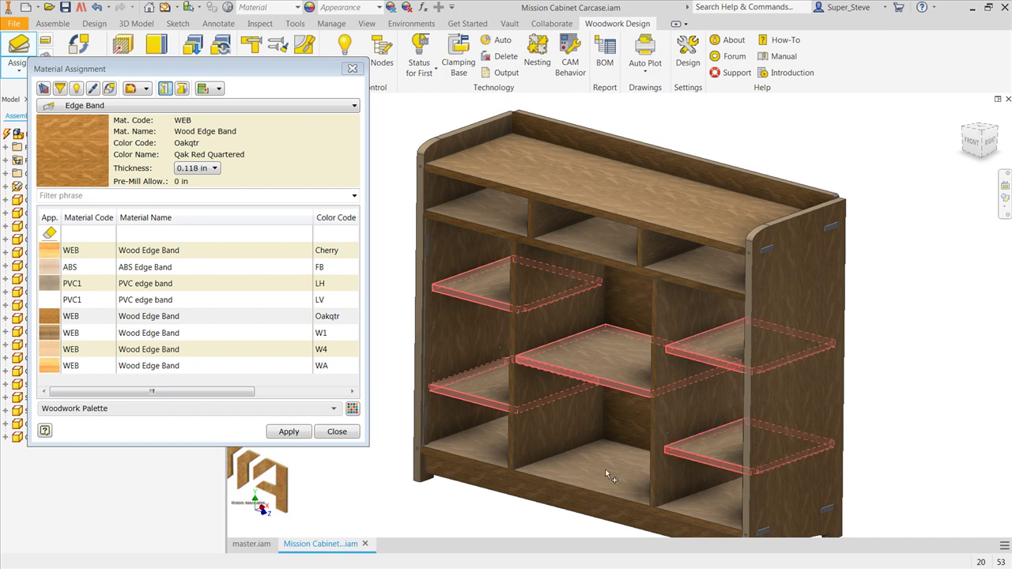
{"action": "left_click", "coordinate": [295, 432]}
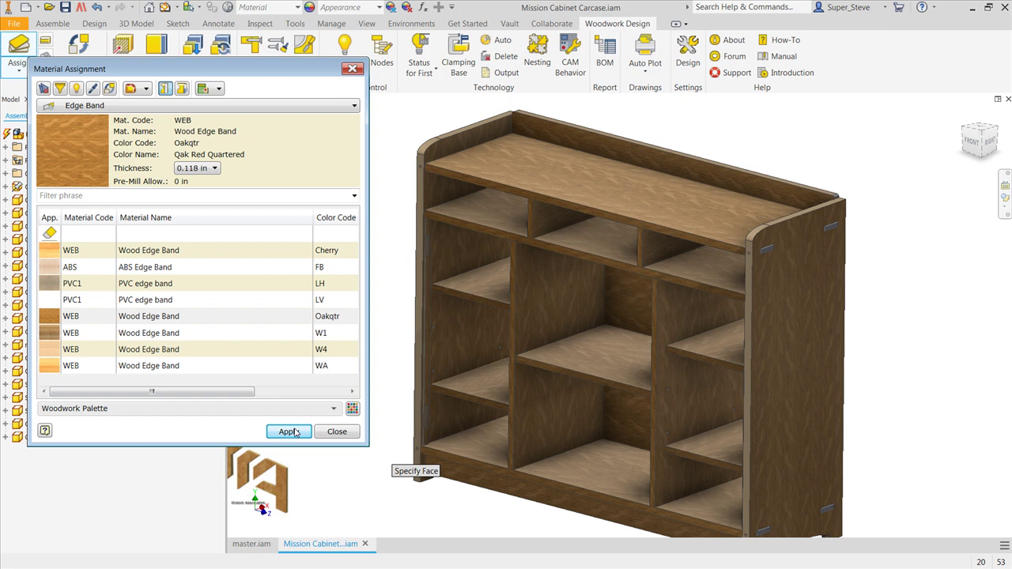
{"action": "left_click", "coordinate": [353, 70]}
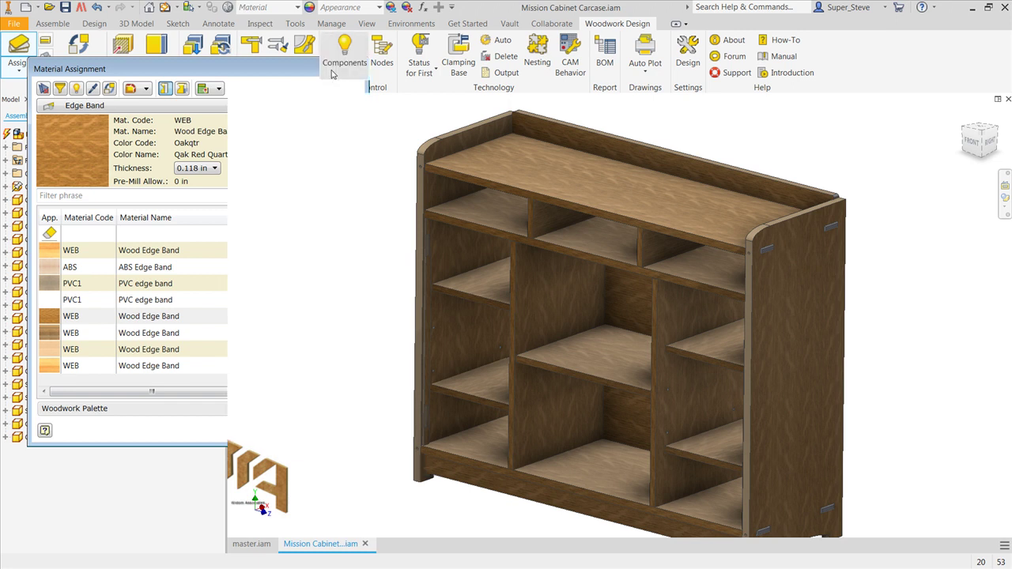
Flip the grain arrow on Shelf Left:3 using Grain, then return to the Home view
{"action": "left_click", "coordinate": [124, 53]}
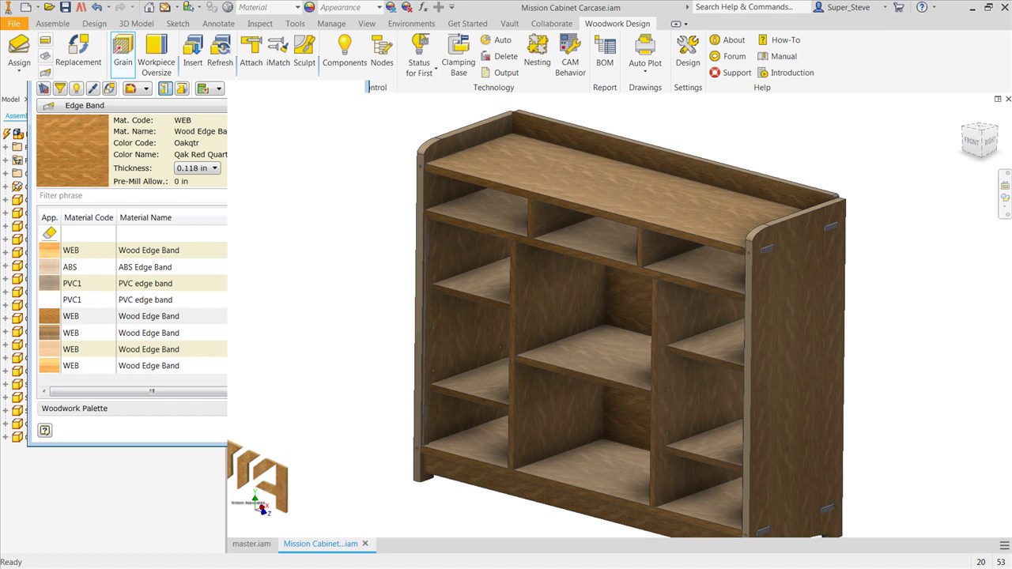
{"action": "left_click", "coordinate": [478, 278]}
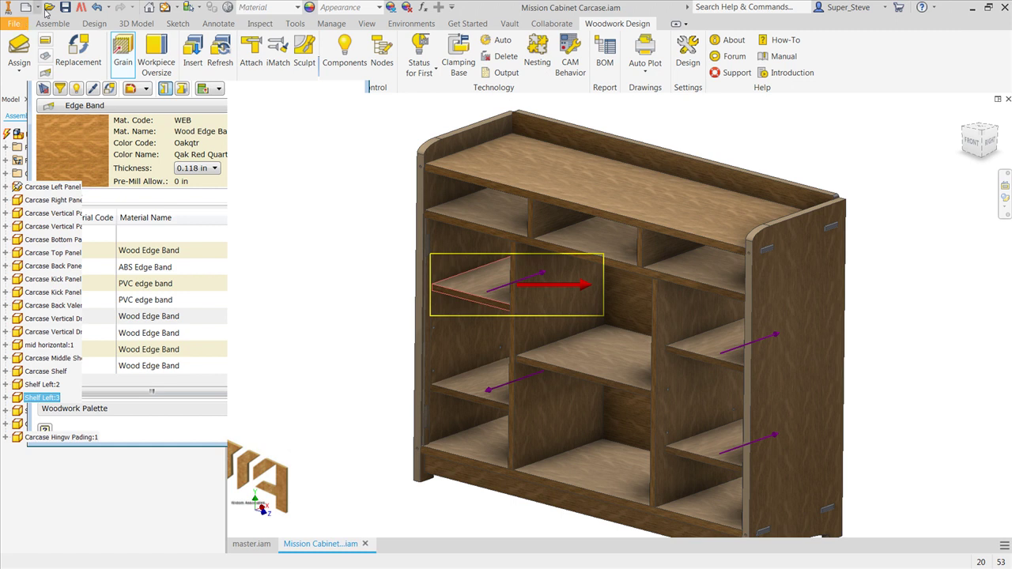
{"action": "left_click", "coordinate": [482, 315]}
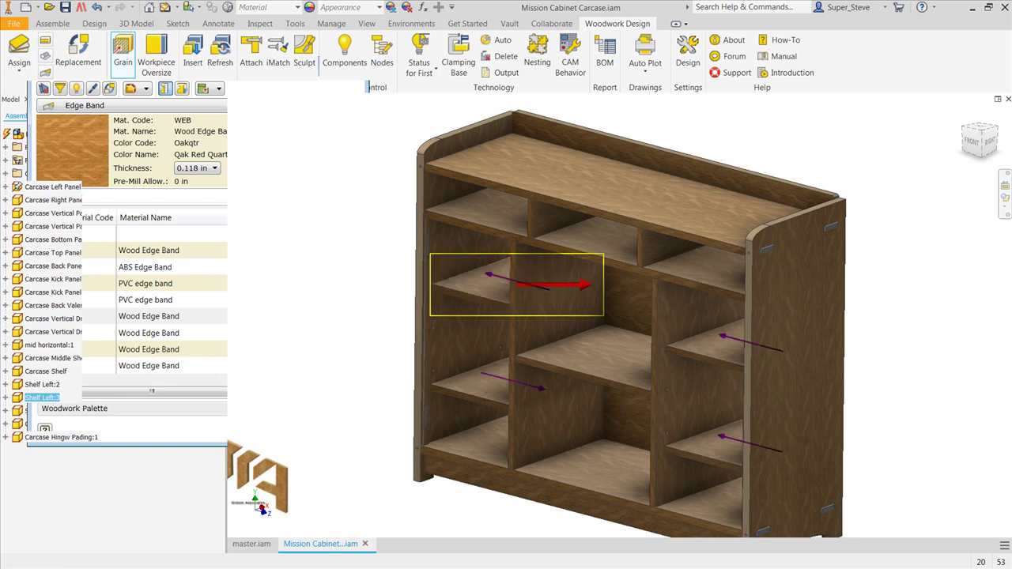
{"action": "key", "text": "Escape"}
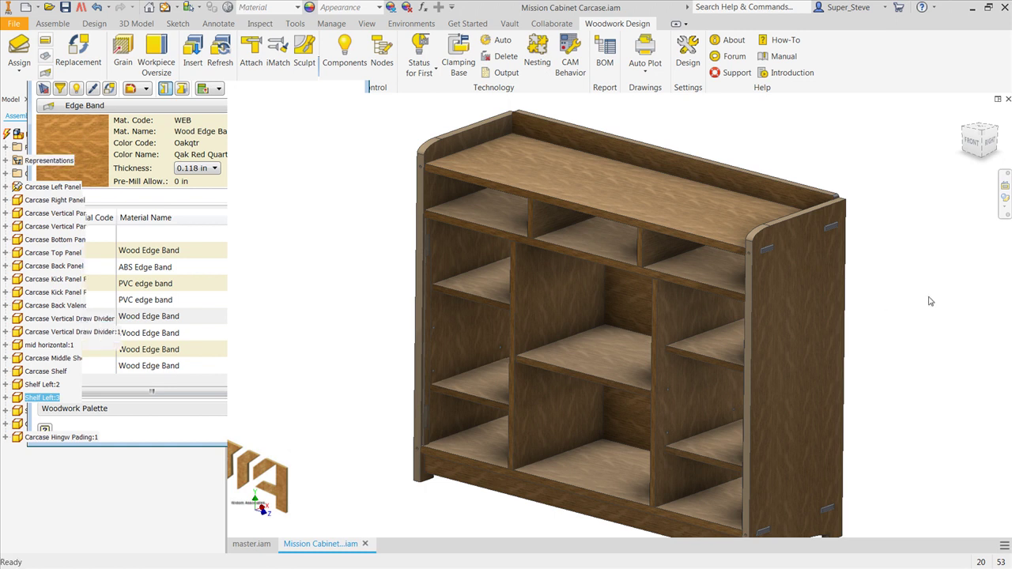
{"action": "key", "text": "F5"}
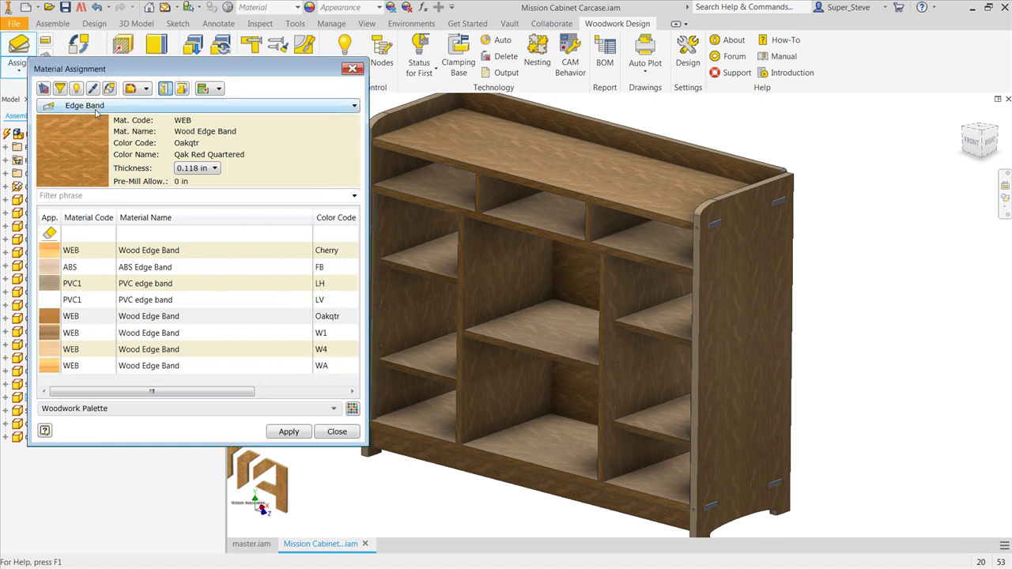
With the Tangent faces filter, band the left and right side panels' curved front edges in Oakqtr, then close
{"action": "left_click", "coordinate": [146, 88]}
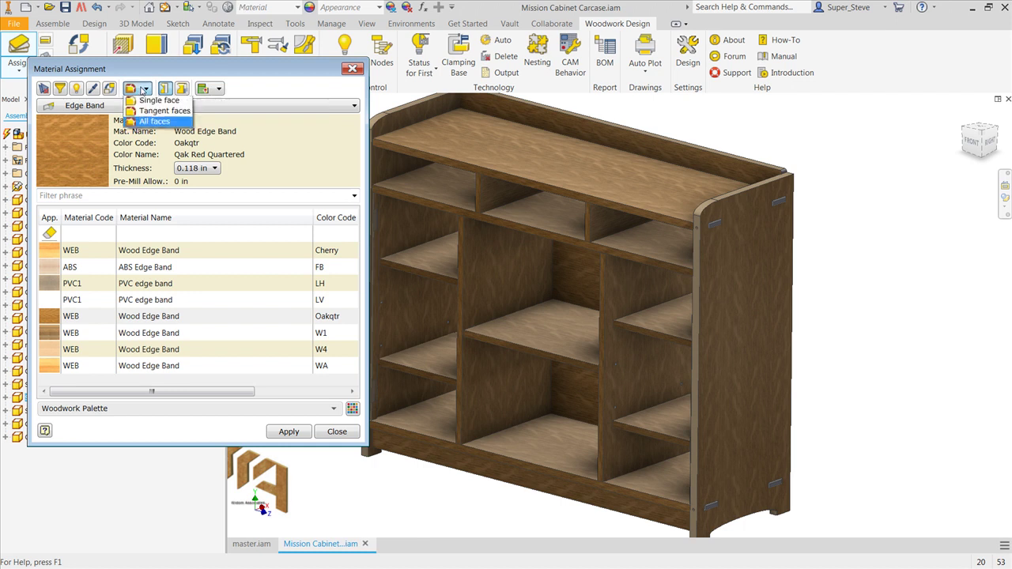
{"action": "left_click", "coordinate": [155, 111]}
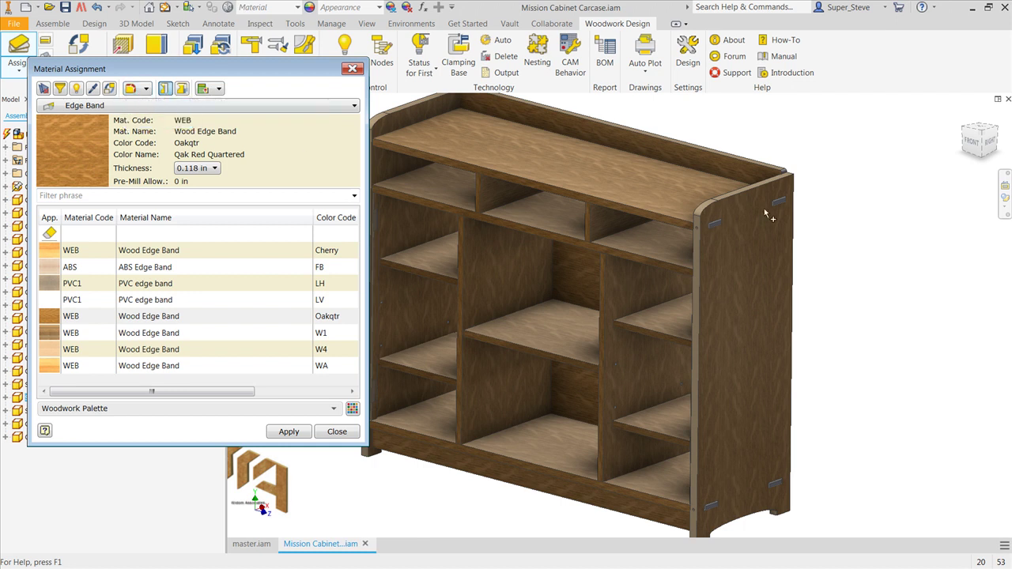
{"action": "left_click", "coordinate": [711, 211]}
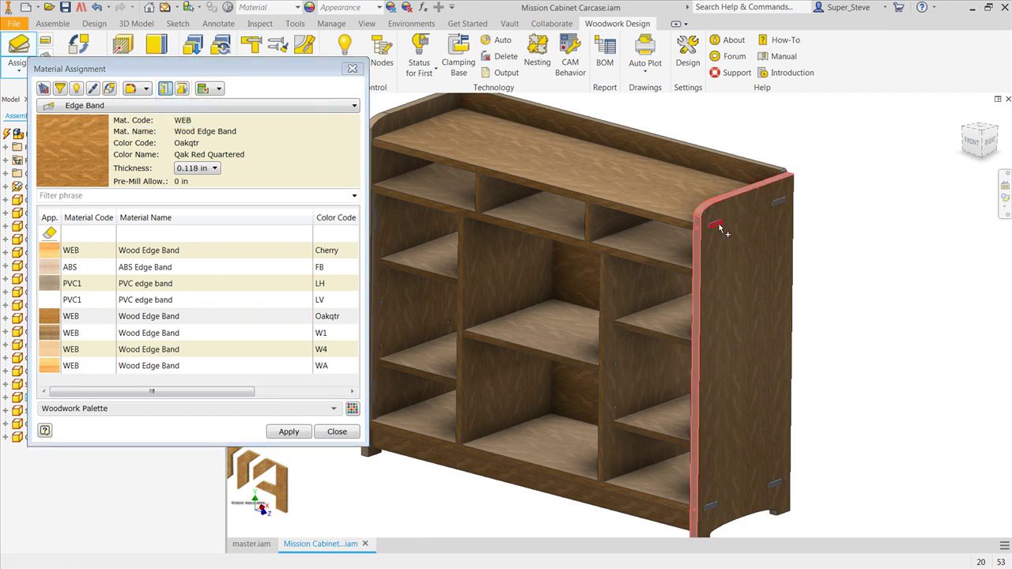
{"action": "middle_click_drag", "start_coordinate": [867, 323], "coordinate": [968, 361]}
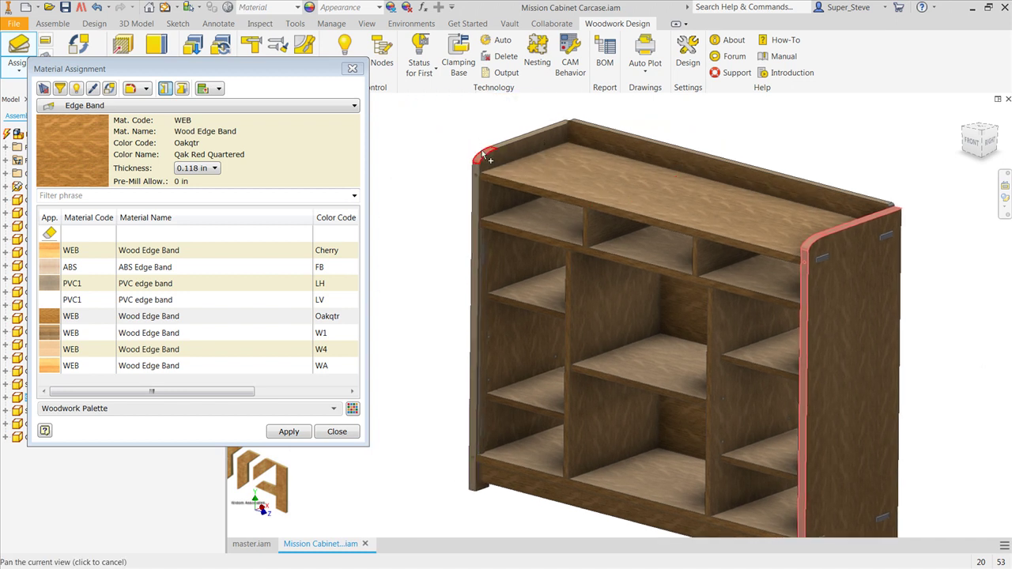
{"action": "left_click", "coordinate": [475, 229]}
{"action": "left_click", "coordinate": [289, 431]}
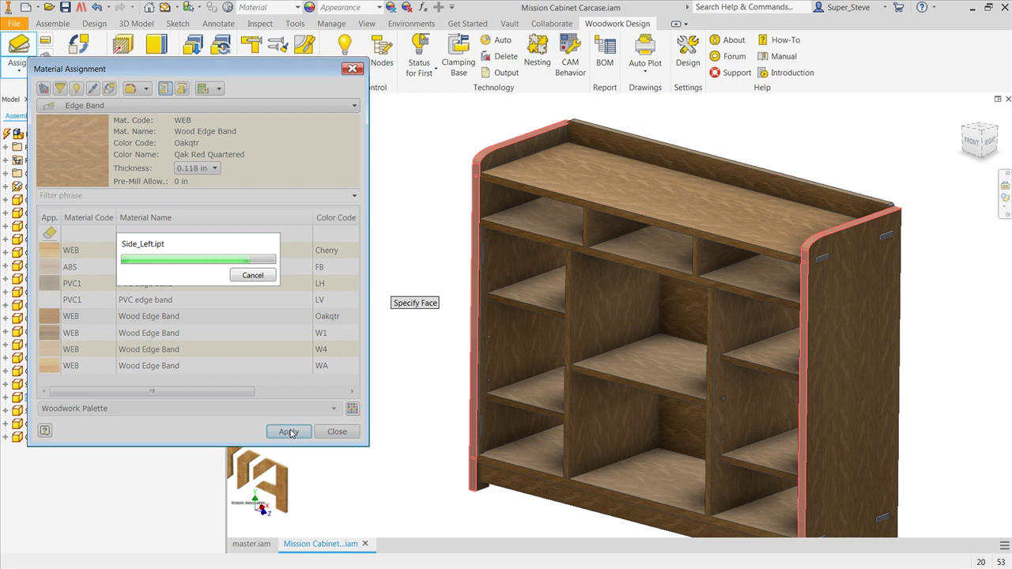
{"action": "middle_click_drag", "start_coordinate": [429, 353], "coordinate": [495, 329], "text": "shift"}
{"action": "scroll", "coordinate": [398, 257], "scroll_direction": "up", "scroll_amount": 3}
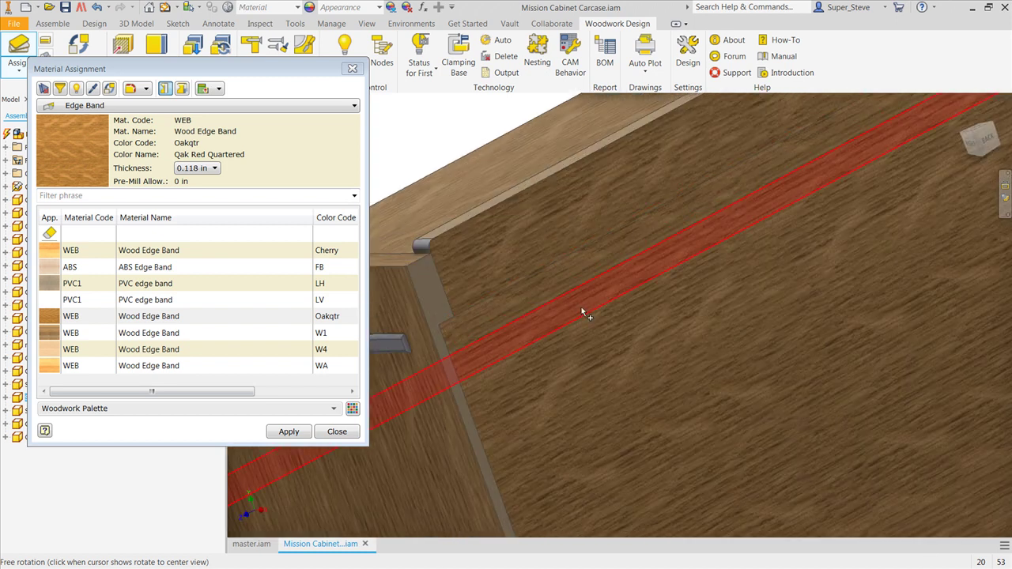
{"action": "key", "text": "F6"}
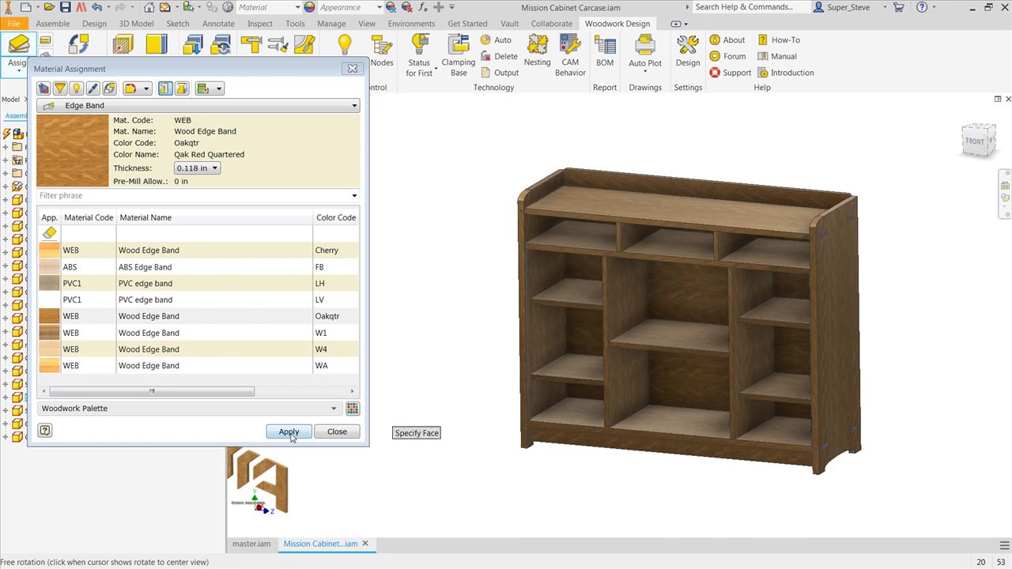
{"action": "left_click", "coordinate": [338, 430]}
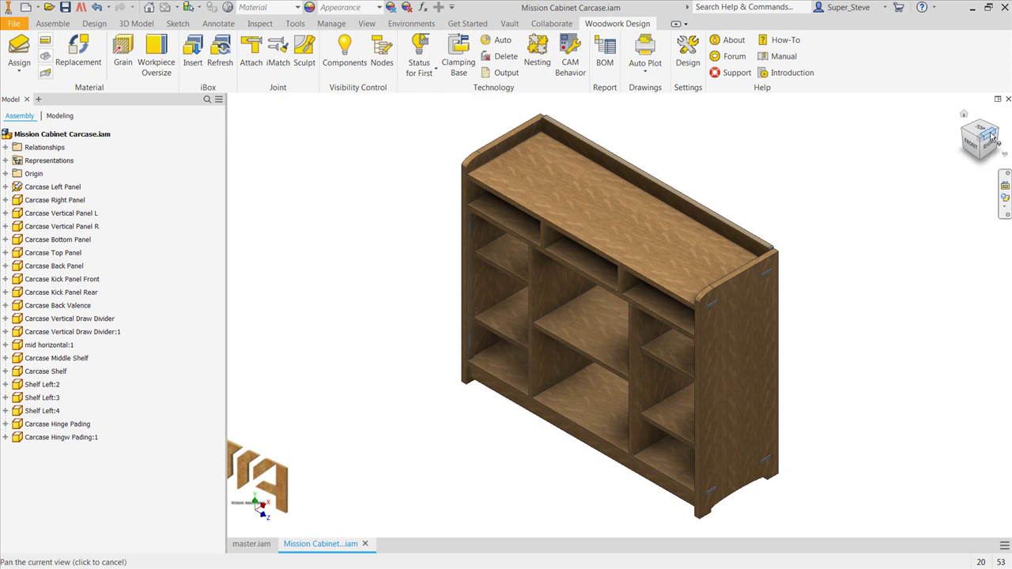
Close the Carcase tab, drag two top drawers out in master.iam, and open solid Assign
{"action": "left_click", "coordinate": [1007, 99]}
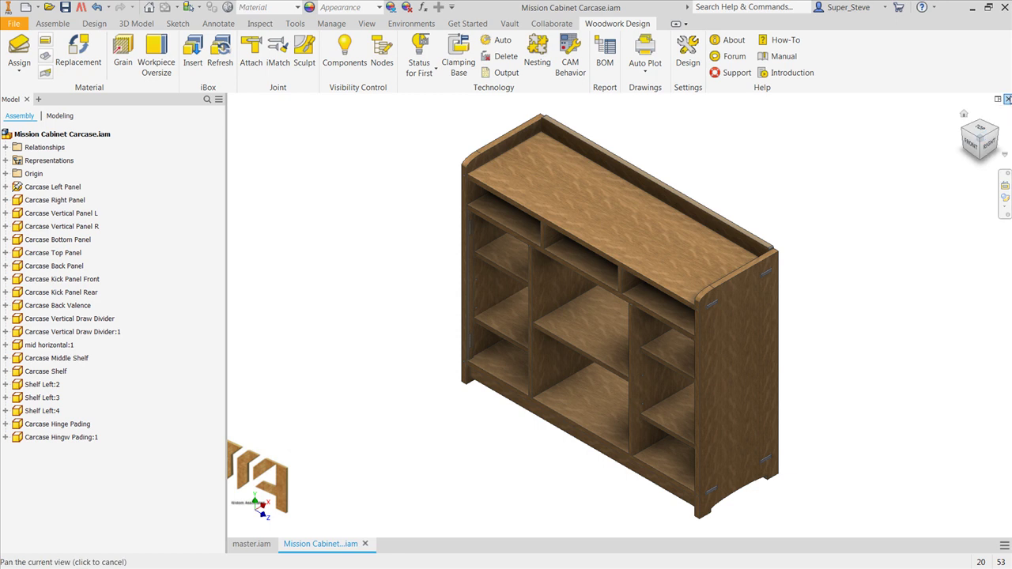
{"action": "left_click_drag", "start_coordinate": [940, 242], "coordinate": [894, 248]}
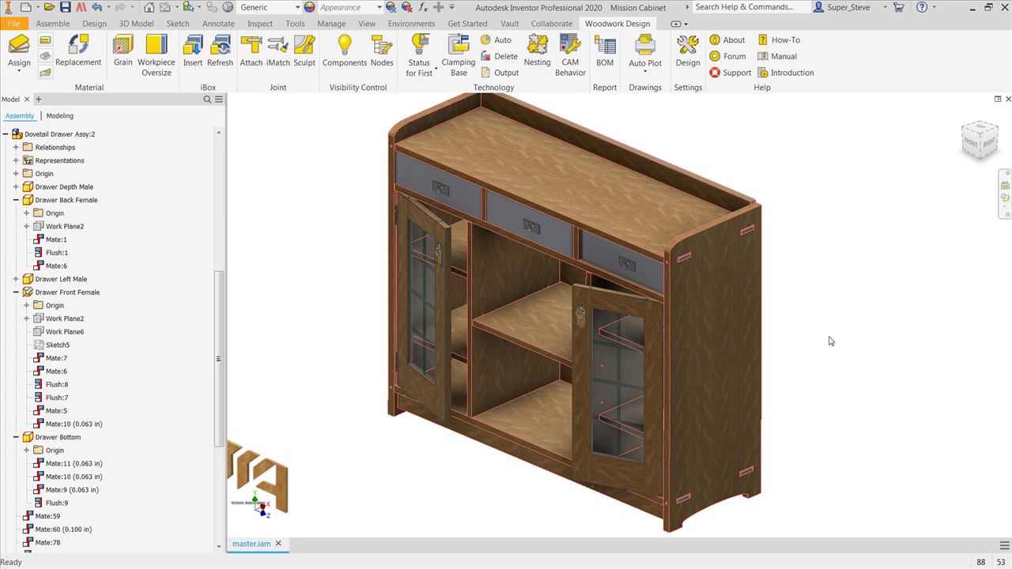
{"action": "left_click_drag", "start_coordinate": [472, 211], "coordinate": [331, 277]}
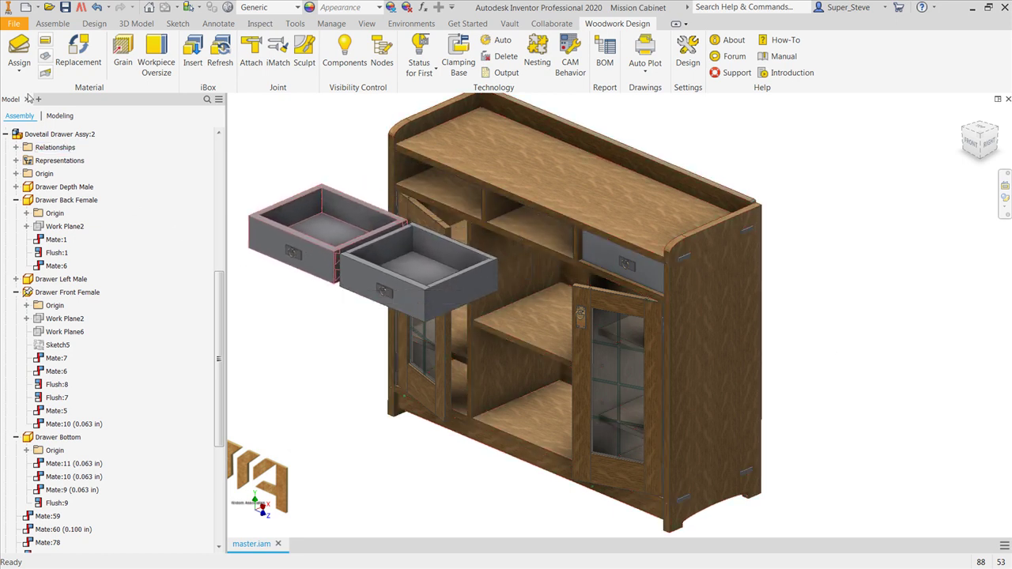
{"action": "left_click", "coordinate": [23, 49]}
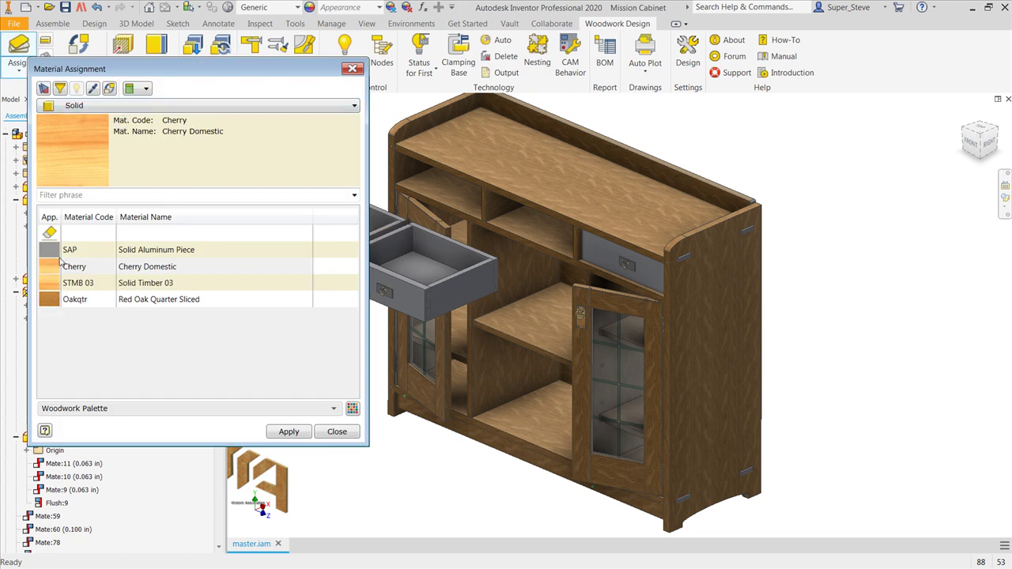
{"action": "left_click_drag", "start_coordinate": [190, 75], "coordinate": [842, 60]}
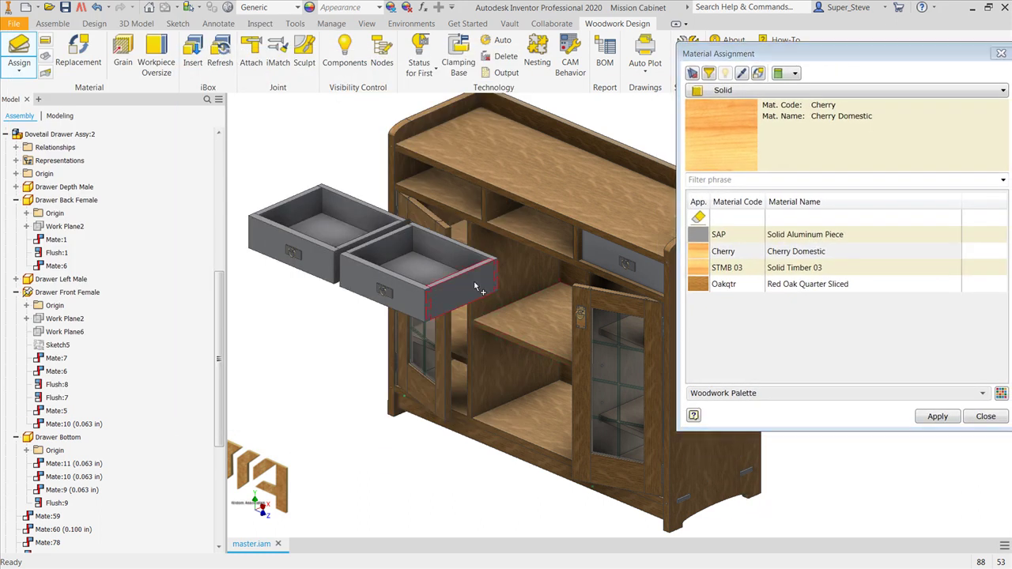
{"action": "left_click", "coordinate": [411, 300]}
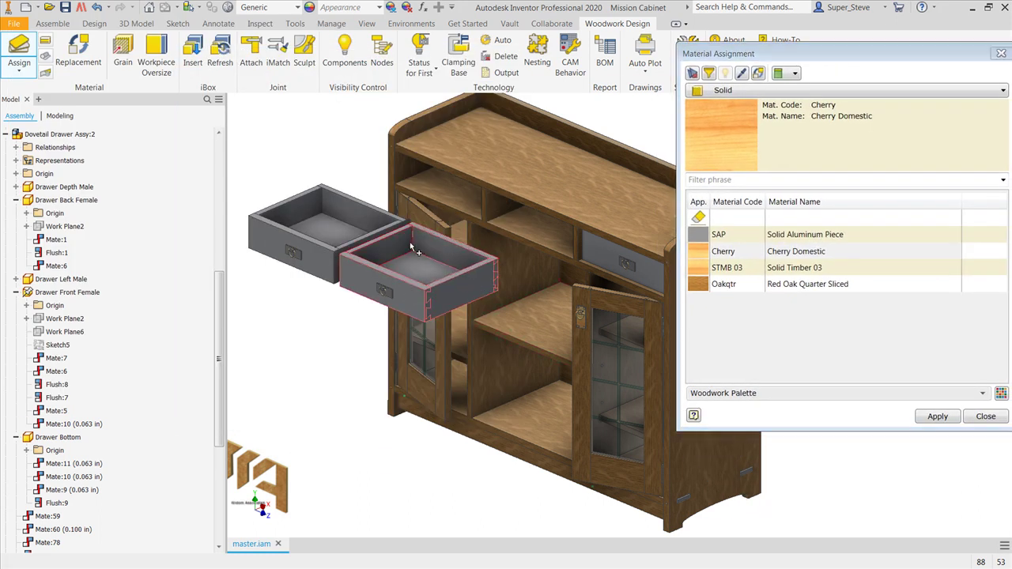
{"action": "left_click", "coordinate": [935, 417]}
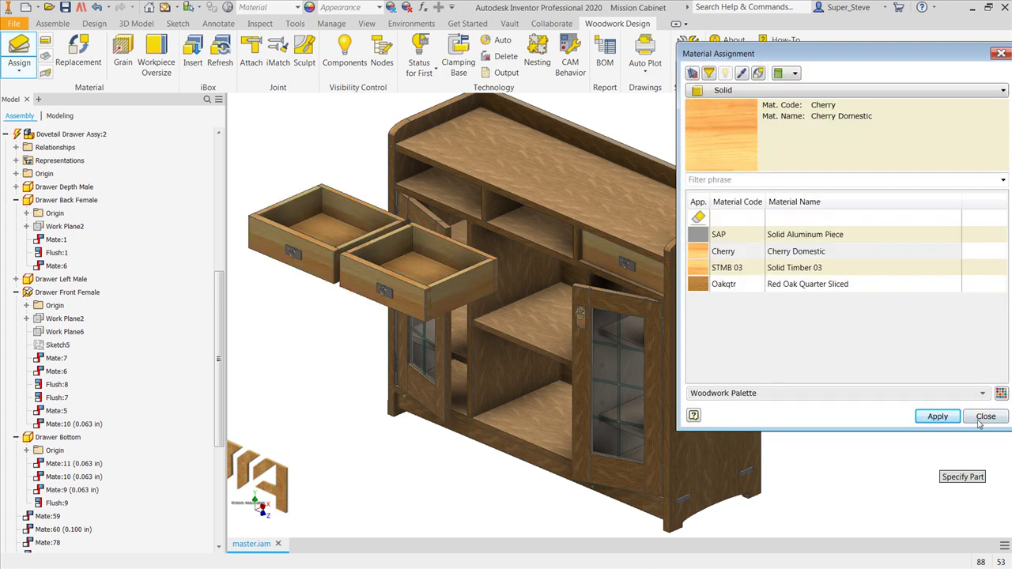
{"action": "left_click_drag", "start_coordinate": [381, 287], "coordinate": [528, 230]}
{"action": "middle_click_drag", "start_coordinate": [356, 293], "coordinate": [282, 283]}
{"action": "left_click", "coordinate": [65, 7]}
{"action": "left_click", "coordinate": [567, 233]}
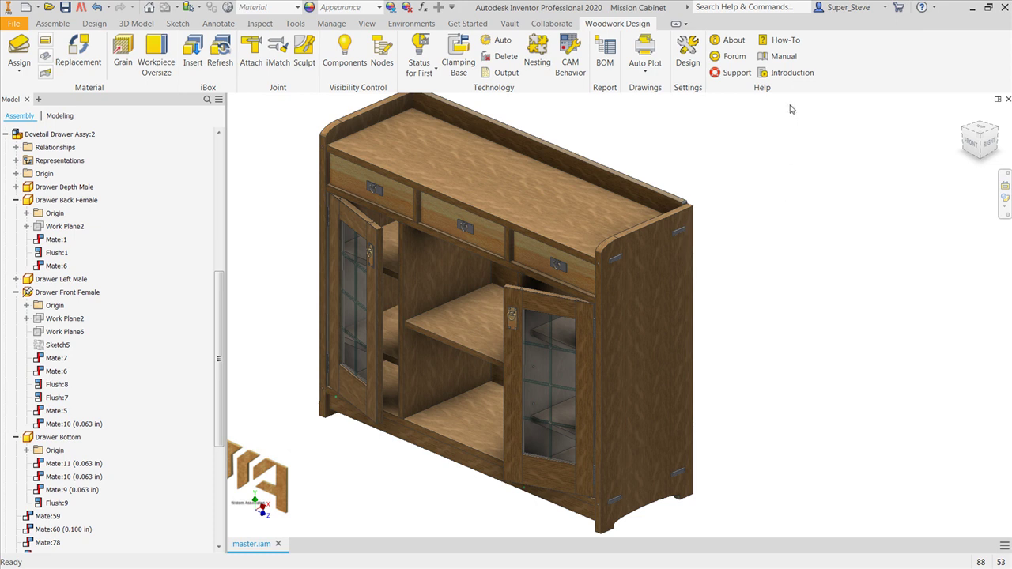
Open the BOM and expand Carcase, Mission Door Left, and Carcase Top Panel's WP 1 and WP 2
{"action": "left_click", "coordinate": [603, 49]}
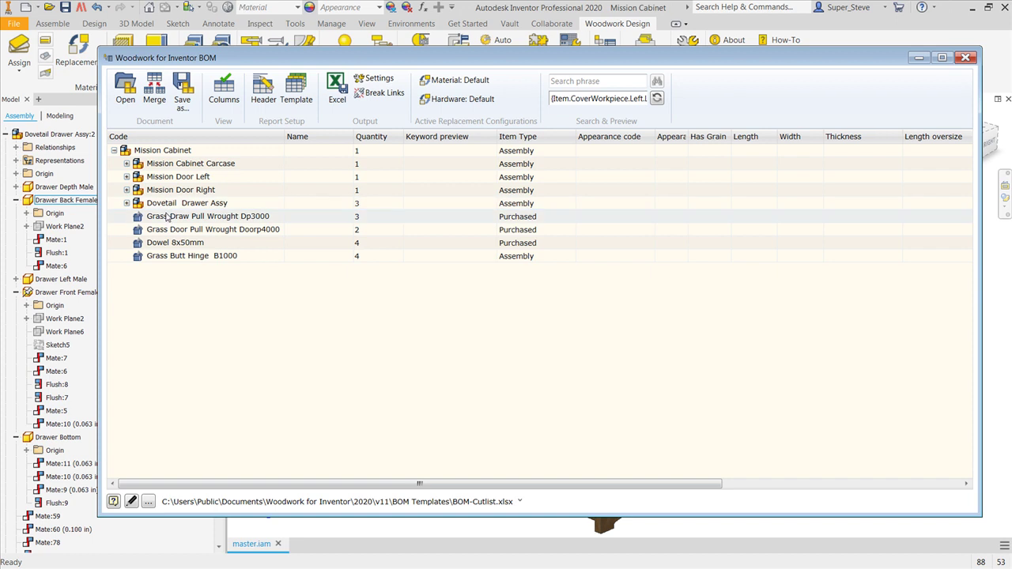
{"action": "left_click", "coordinate": [127, 163]}
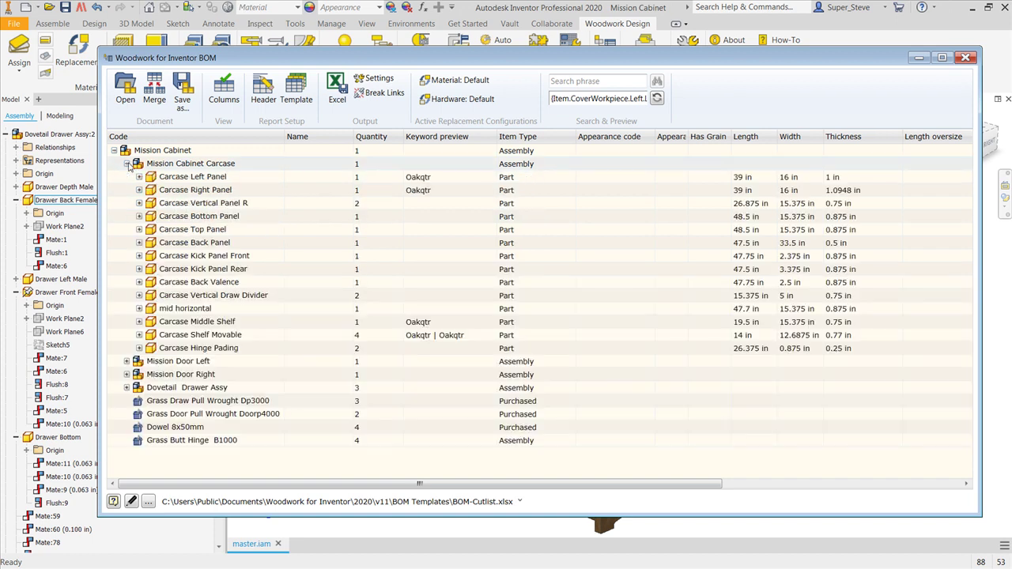
{"action": "left_click", "coordinate": [127, 361]}
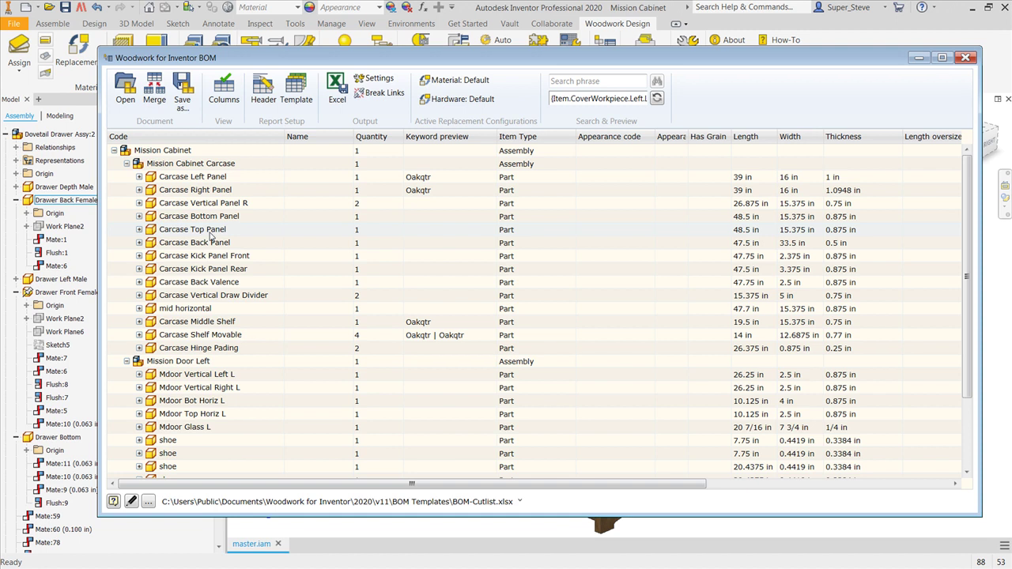
{"action": "left_click", "coordinate": [139, 229]}
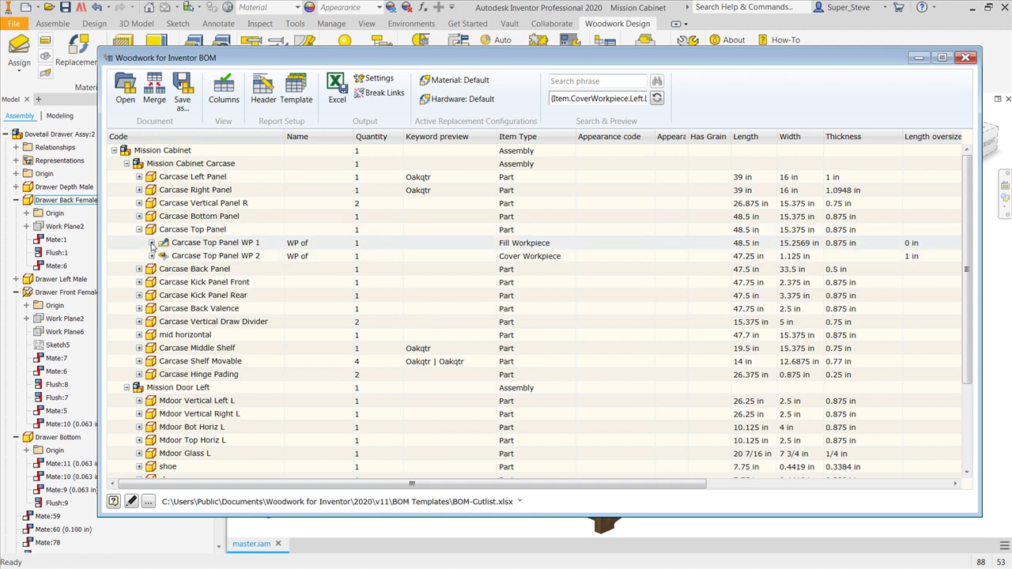
{"action": "left_click", "coordinate": [152, 244]}
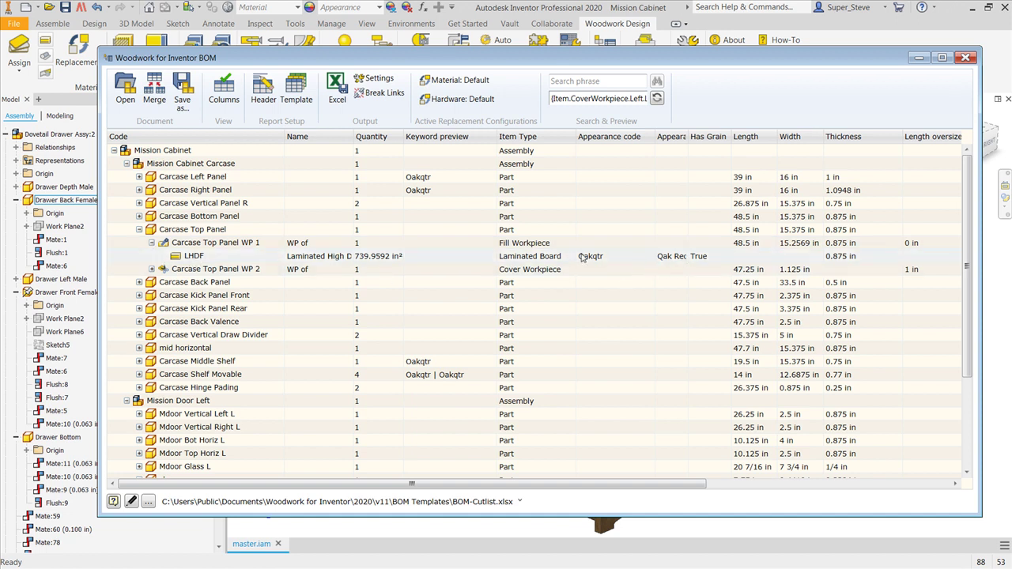
{"action": "left_click", "coordinate": [152, 269]}
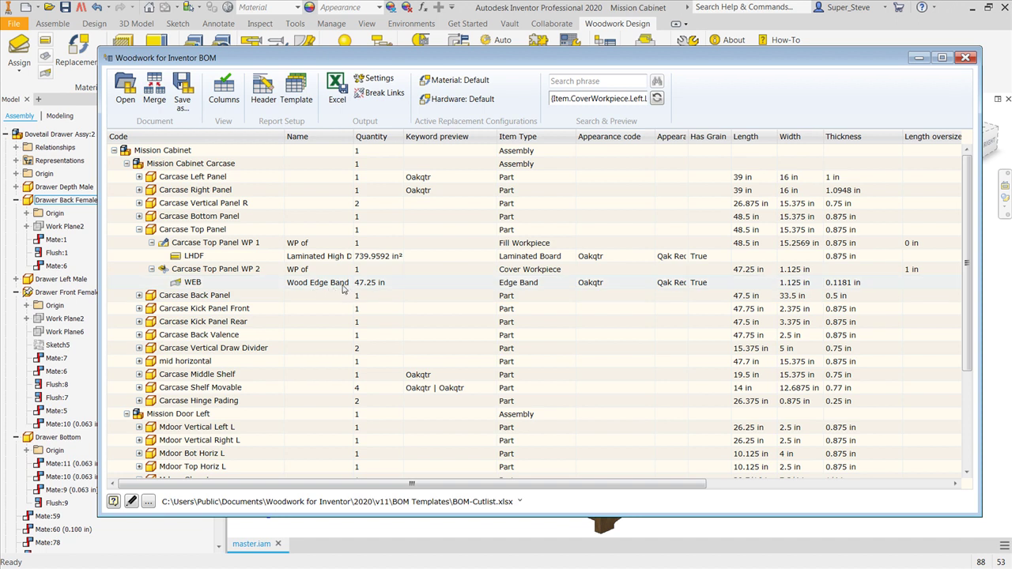
{"action": "scroll", "coordinate": [344, 290], "scroll_direction": "down", "scroll_amount": 1}
{"action": "scroll", "coordinate": [344, 308], "scroll_direction": "down", "scroll_amount": 1}
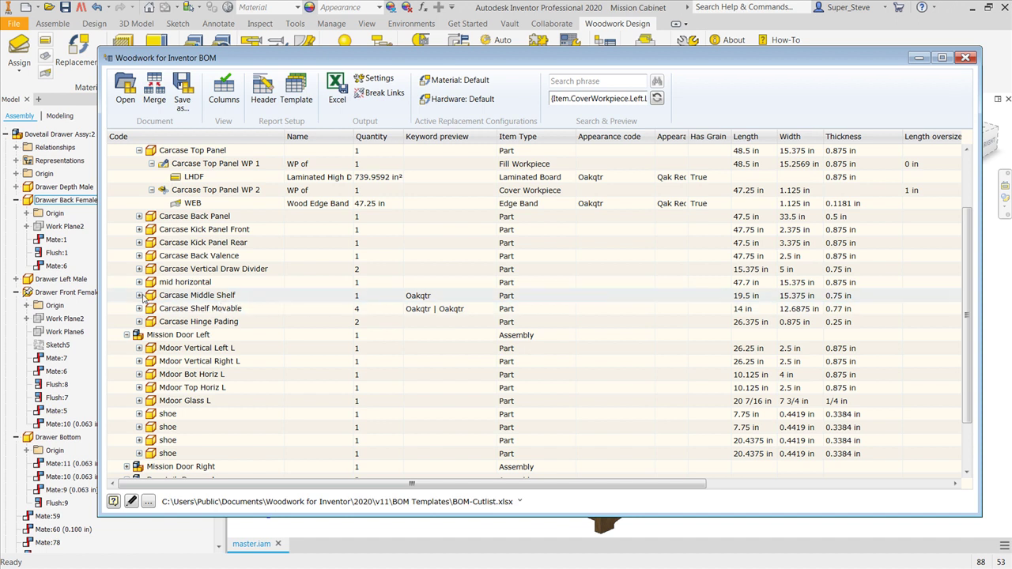
Expand Carcase Middle Shelf's WP 1–WP 5 board and edge-band rows, then close the BOM
{"action": "left_click", "coordinate": [140, 295]}
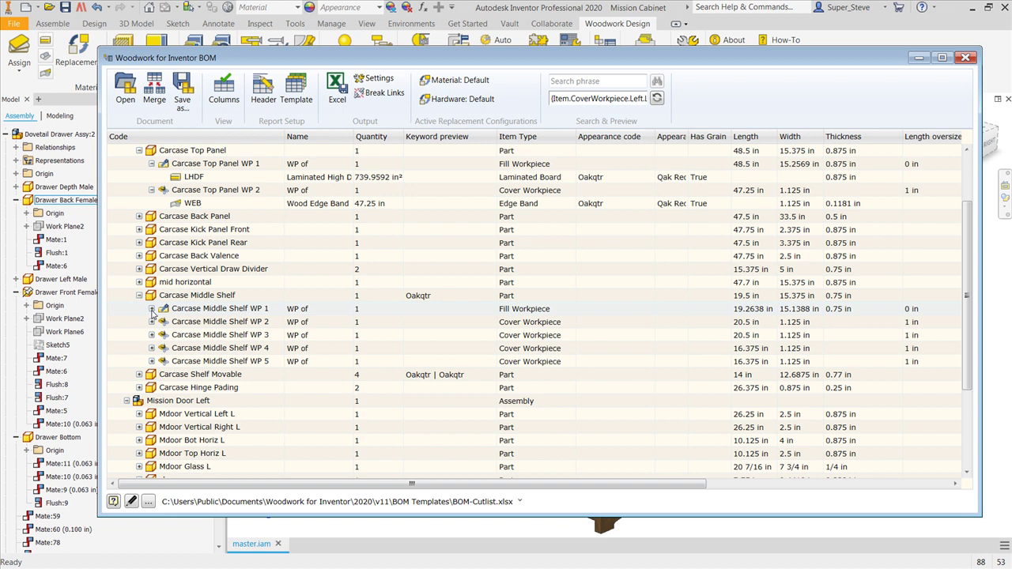
{"action": "left_click", "coordinate": [151, 309]}
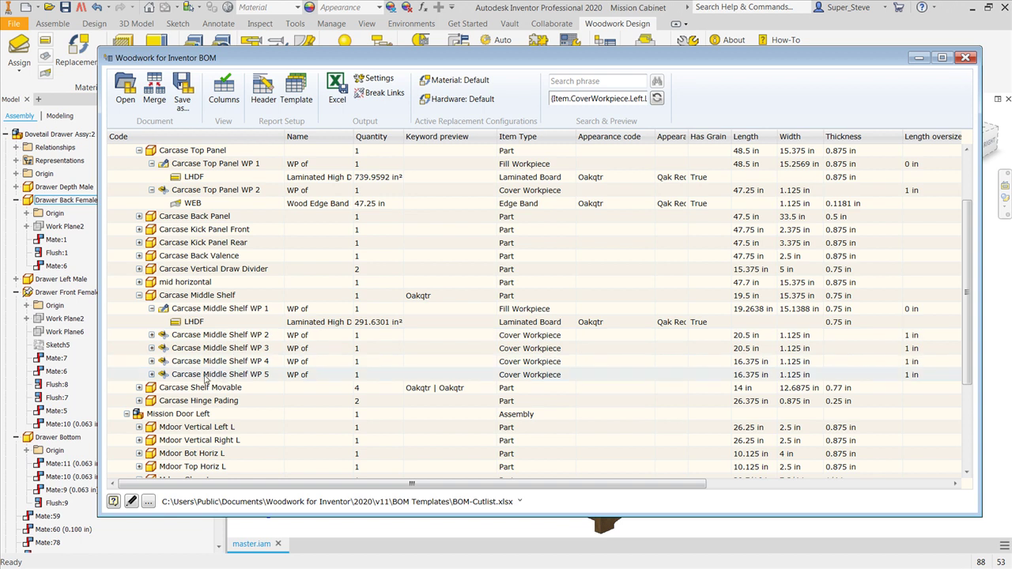
{"action": "left_click", "coordinate": [152, 373]}
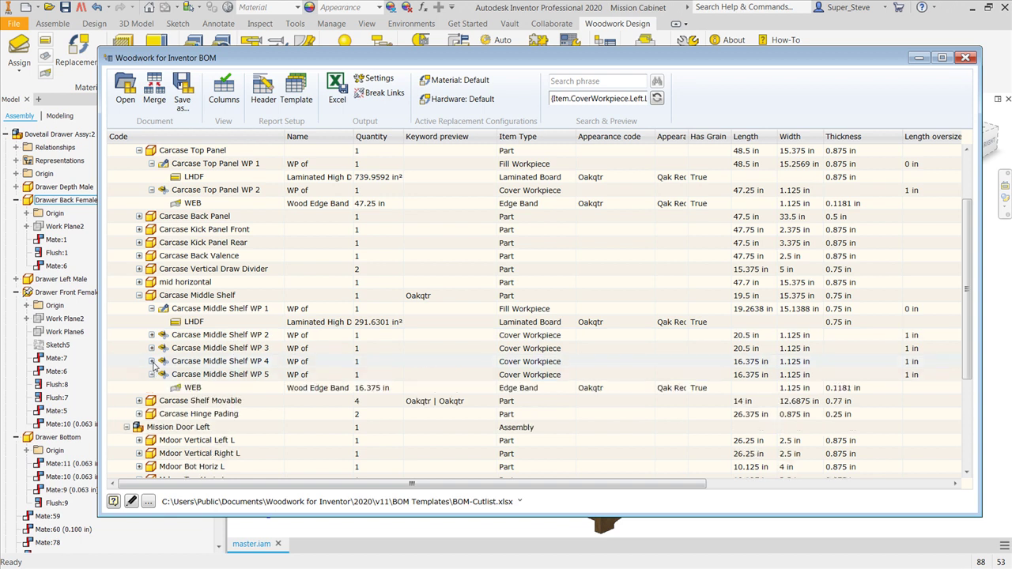
{"action": "left_click", "coordinate": [152, 360]}
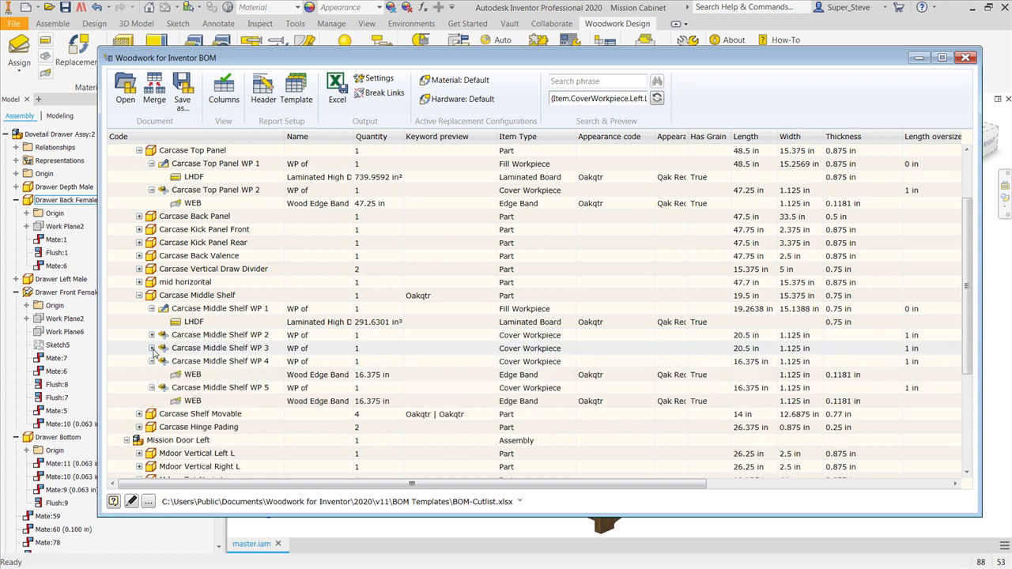
{"action": "left_click", "coordinate": [152, 337]}
{"action": "left_click", "coordinate": [152, 336]}
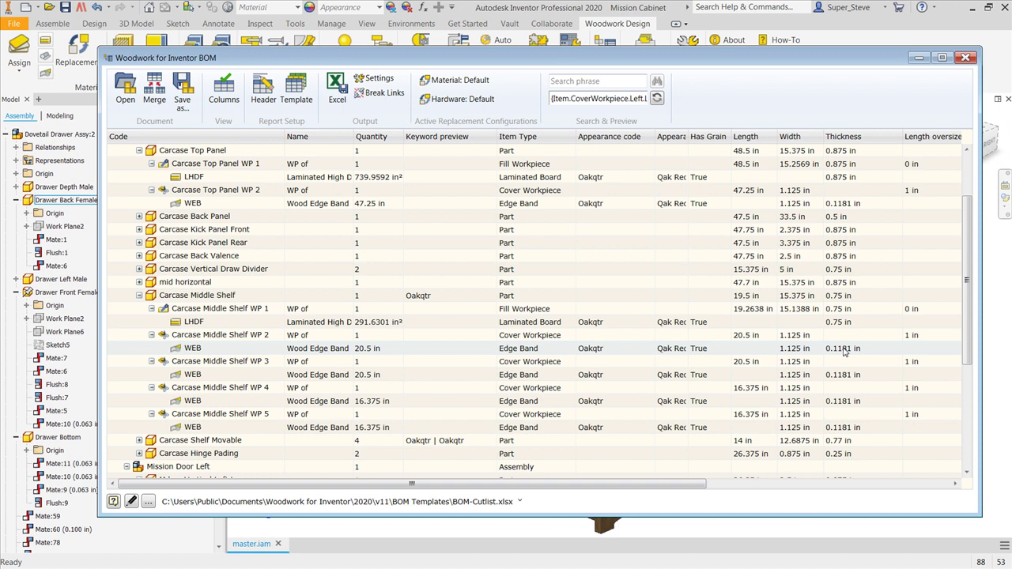
{"action": "scroll", "coordinate": [902, 261], "scroll_direction": "down", "scroll_amount": 5}
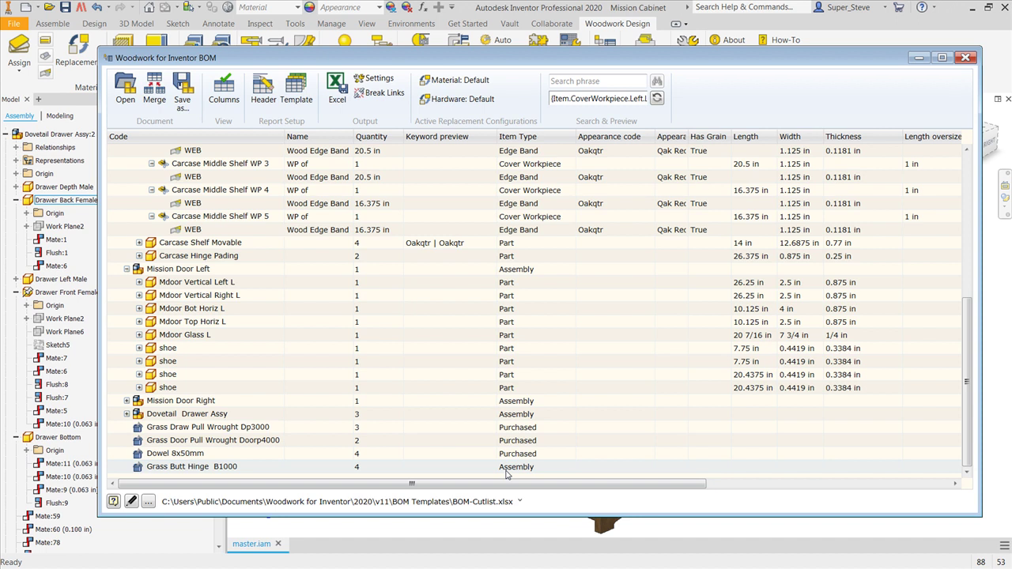
{"action": "key", "text": "Escape"}
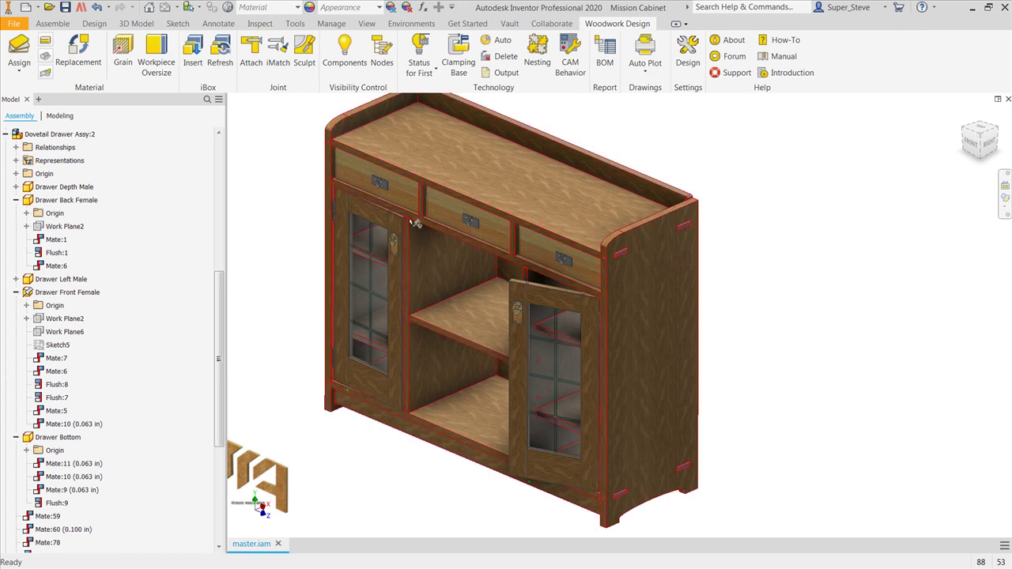
Show the marking menu for the left cabinet door
{"action": "right_click", "coordinate": [395, 221]}
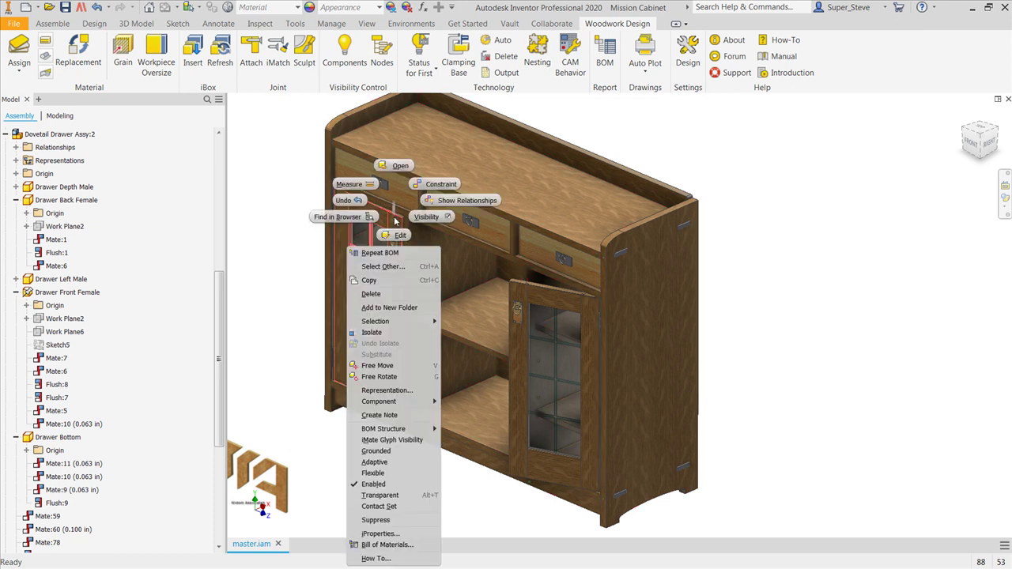
Open Mission Door Left.iam in its own tab from the marking menu
{"action": "left_click", "coordinate": [398, 166]}
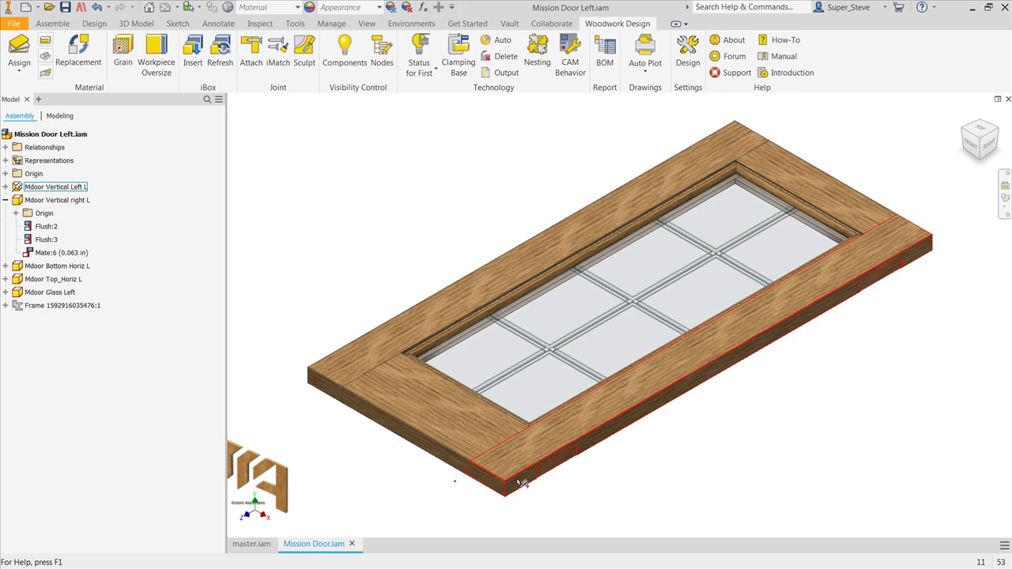
Open the door BOM, expand Mdoor Vertical Left L and the shoe workpieces, and widen Name
{"action": "left_click", "coordinate": [610, 52]}
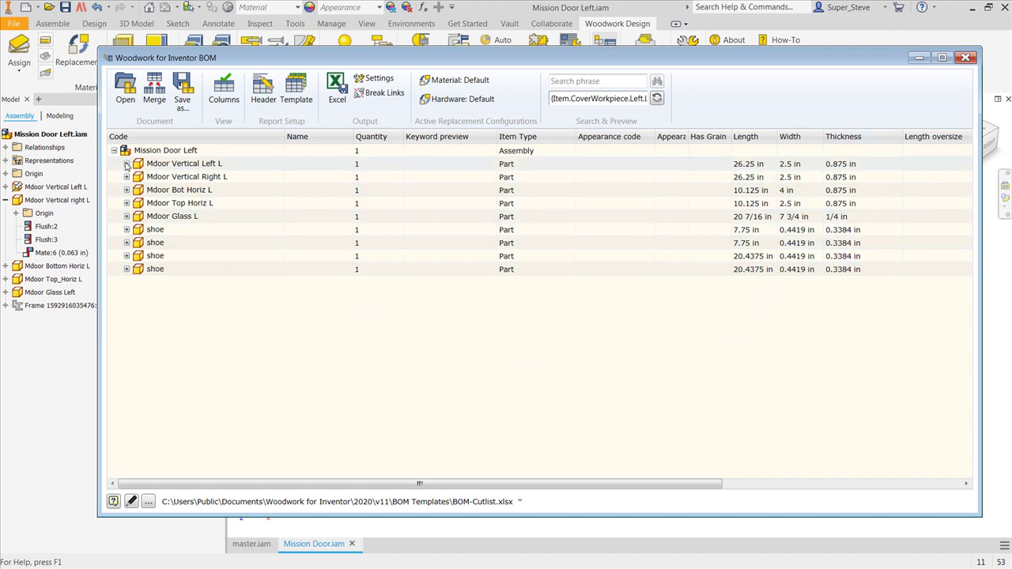
{"action": "left_click", "coordinate": [127, 164]}
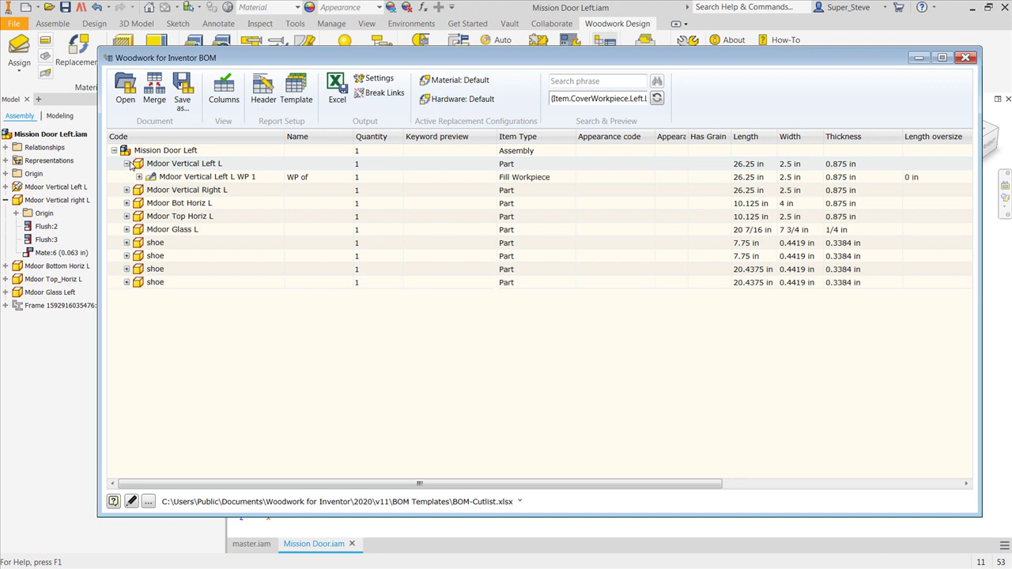
{"action": "left_click", "coordinate": [139, 177]}
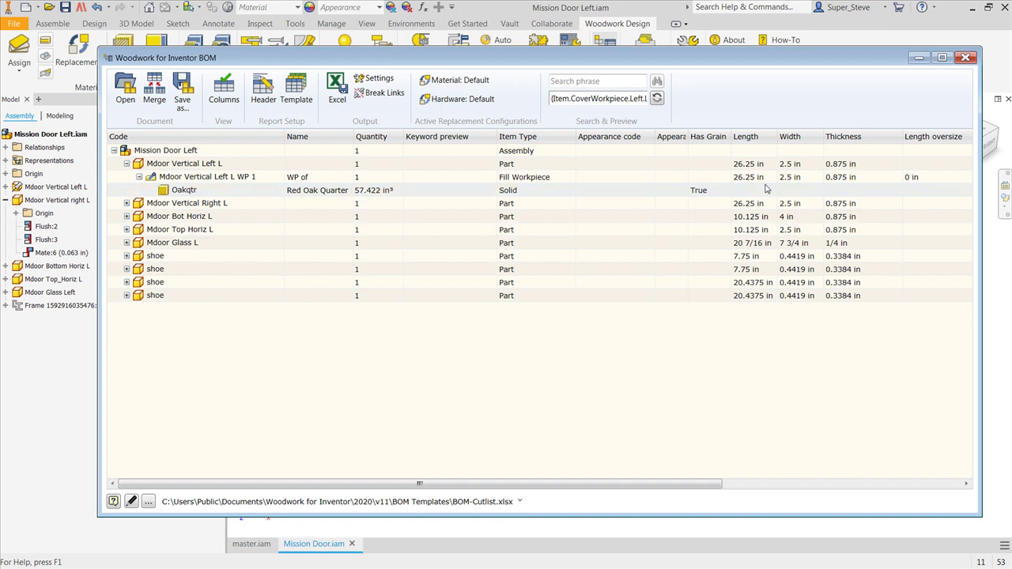
{"action": "left_click", "coordinate": [127, 296]}
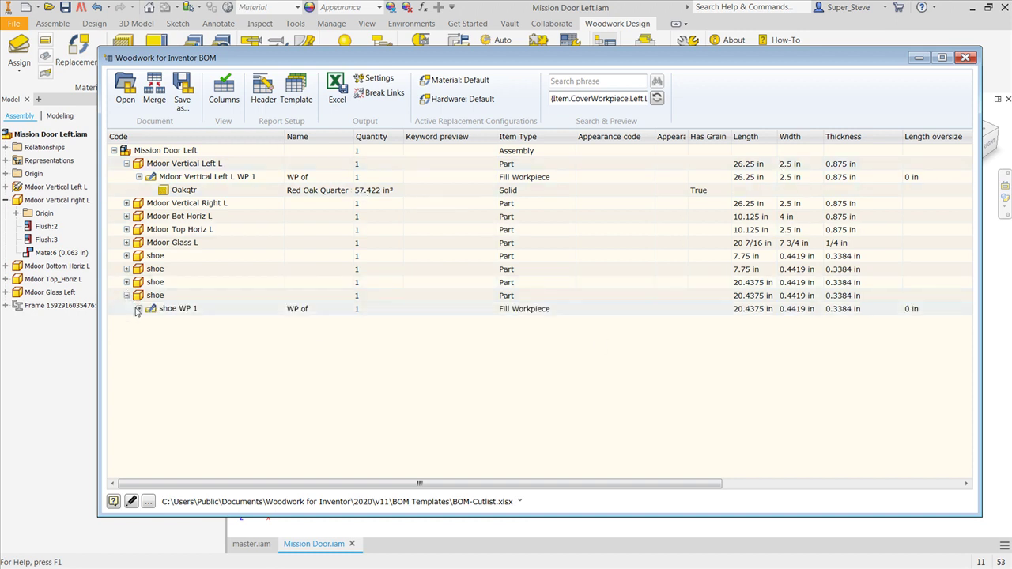
{"action": "left_click", "coordinate": [139, 308]}
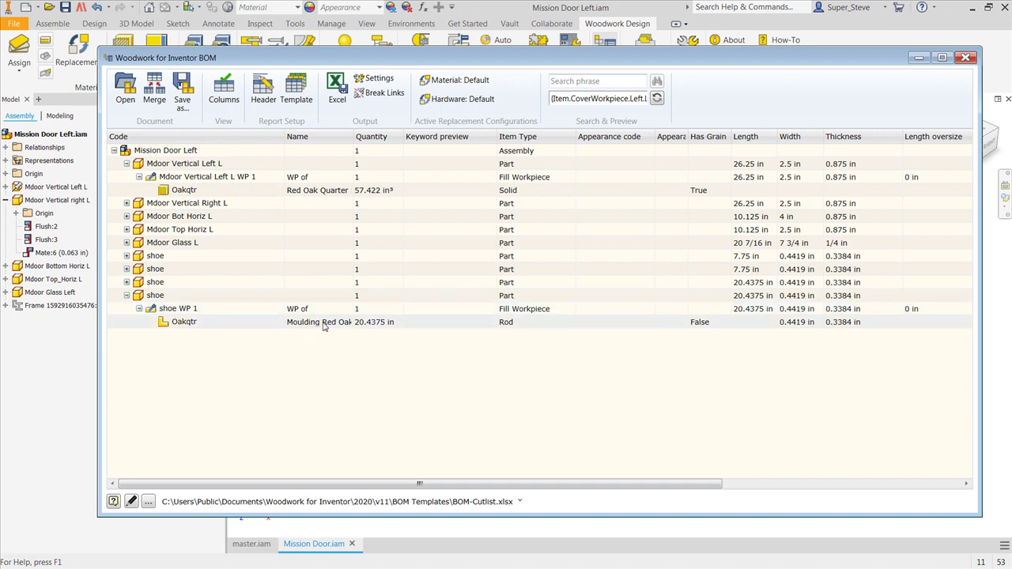
{"action": "left_click_drag", "start_coordinate": [381, 139], "coordinate": [465, 138]}
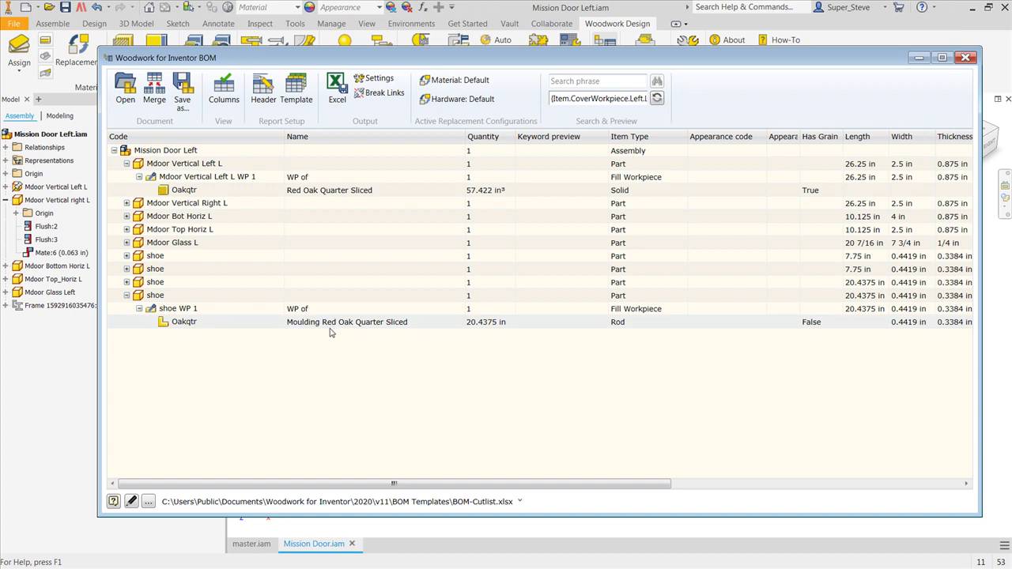
{"action": "left_click", "coordinate": [126, 282]}
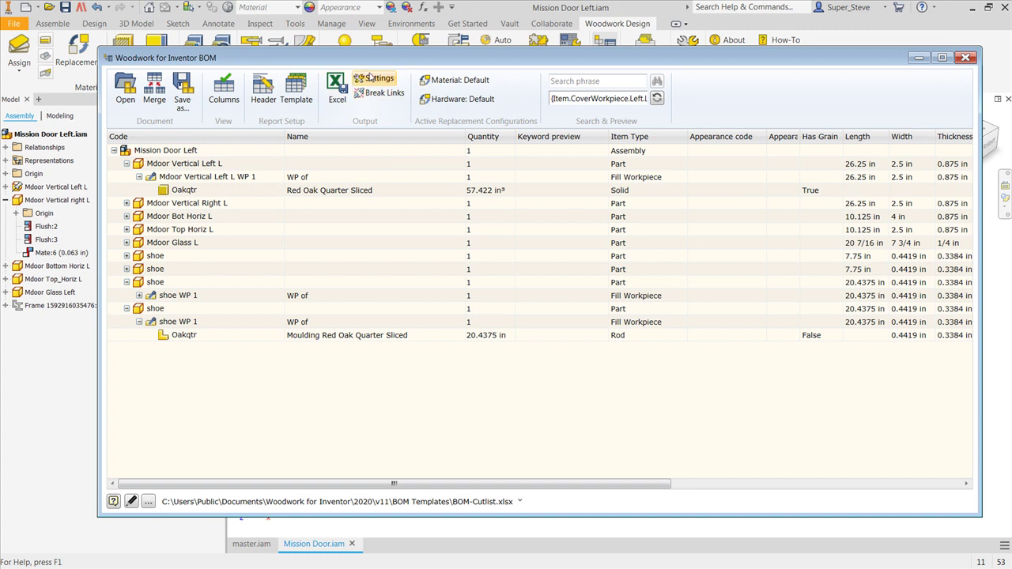
Save the BOM export as Mission Door.xlsx over the existing file and open it in Excel
{"action": "left_click", "coordinate": [336, 87]}
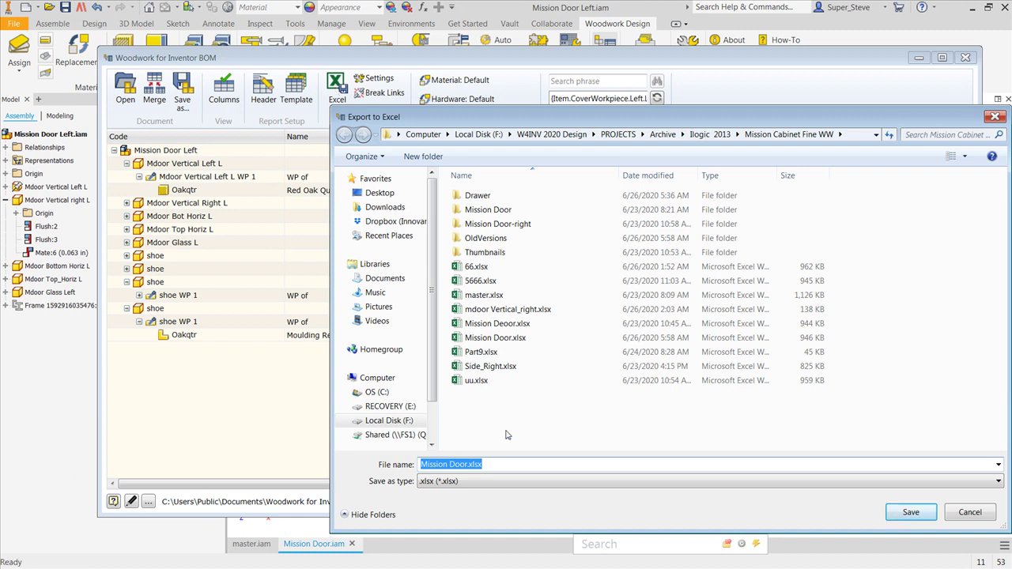
{"action": "left_click_drag", "start_coordinate": [618, 116], "coordinate": [456, 59]}
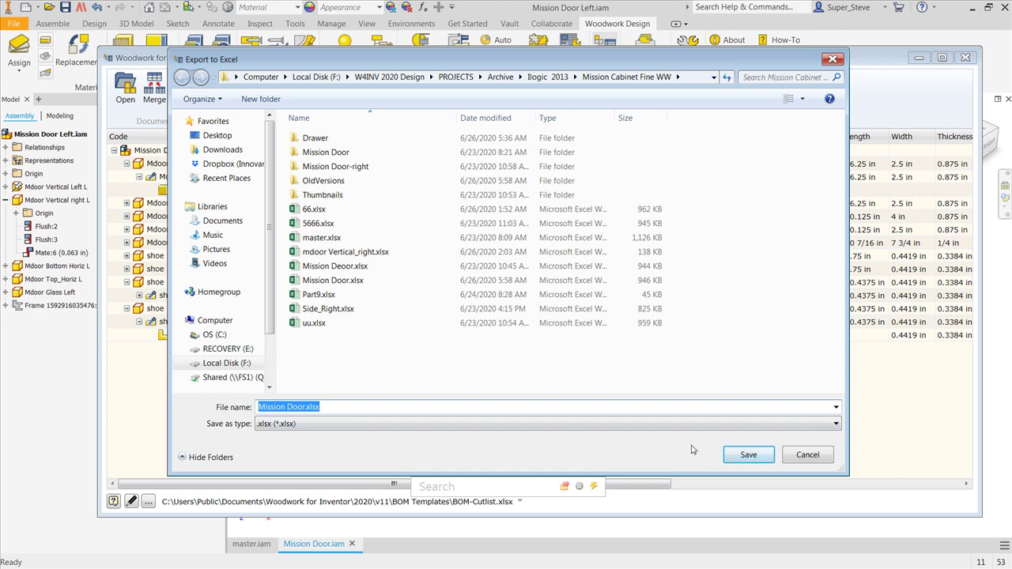
{"action": "left_click", "coordinate": [743, 459]}
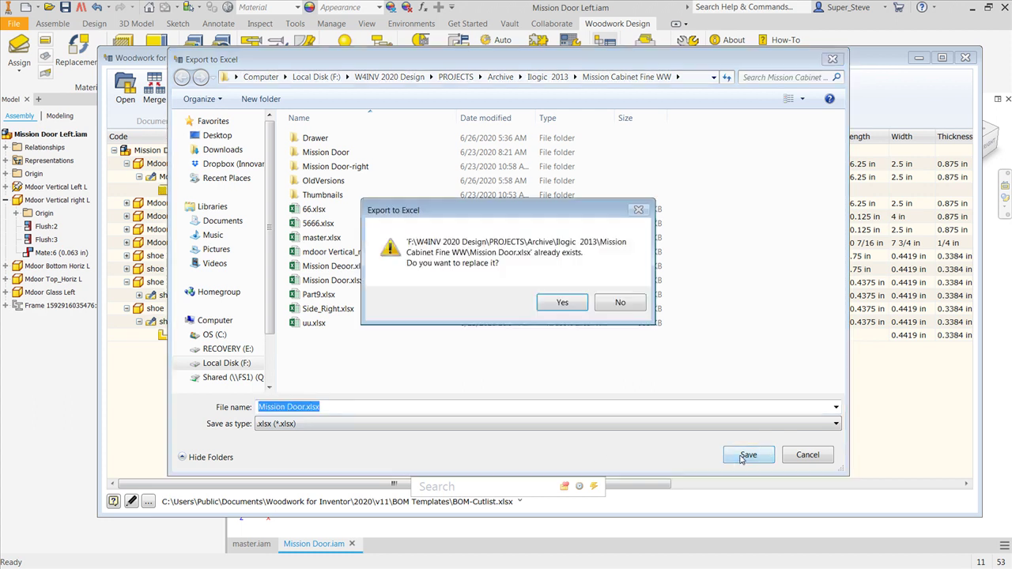
{"action": "left_click", "coordinate": [562, 303]}
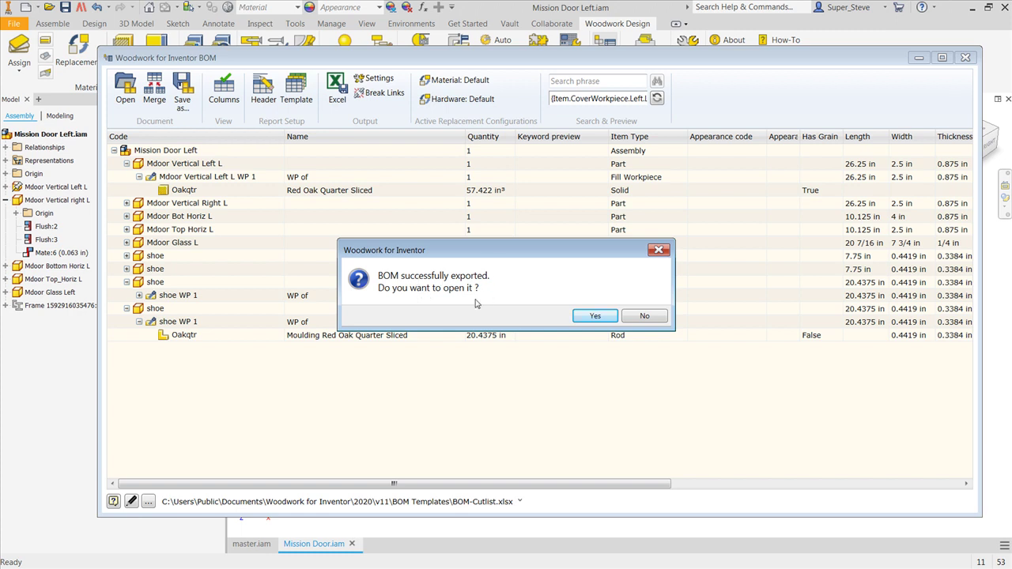
{"action": "left_click", "coordinate": [589, 317]}
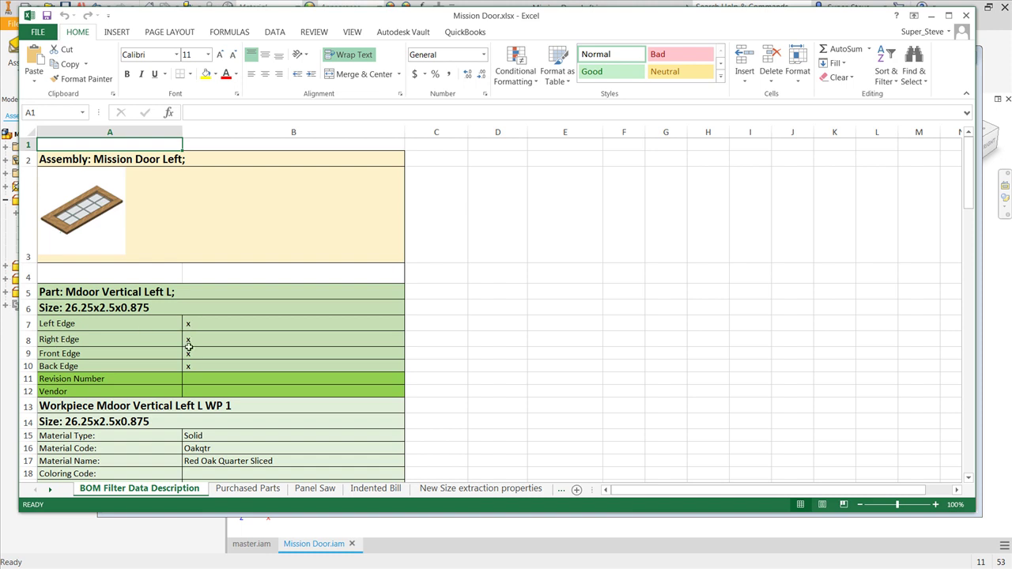
{"action": "scroll", "coordinate": [443, 382], "scroll_direction": "down", "scroll_amount": 1}
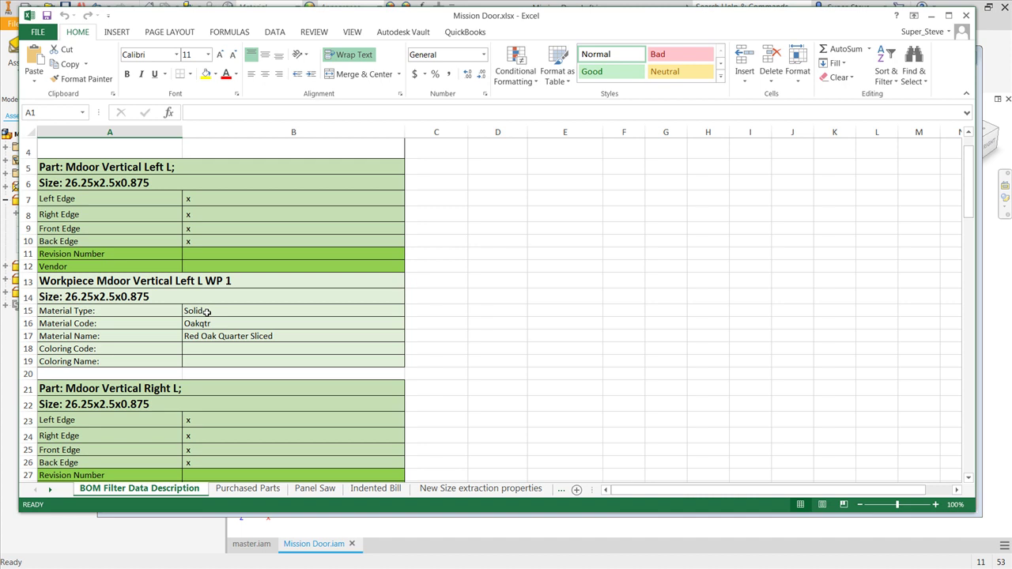
{"action": "scroll", "coordinate": [210, 325], "scroll_direction": "down", "scroll_amount": 2}
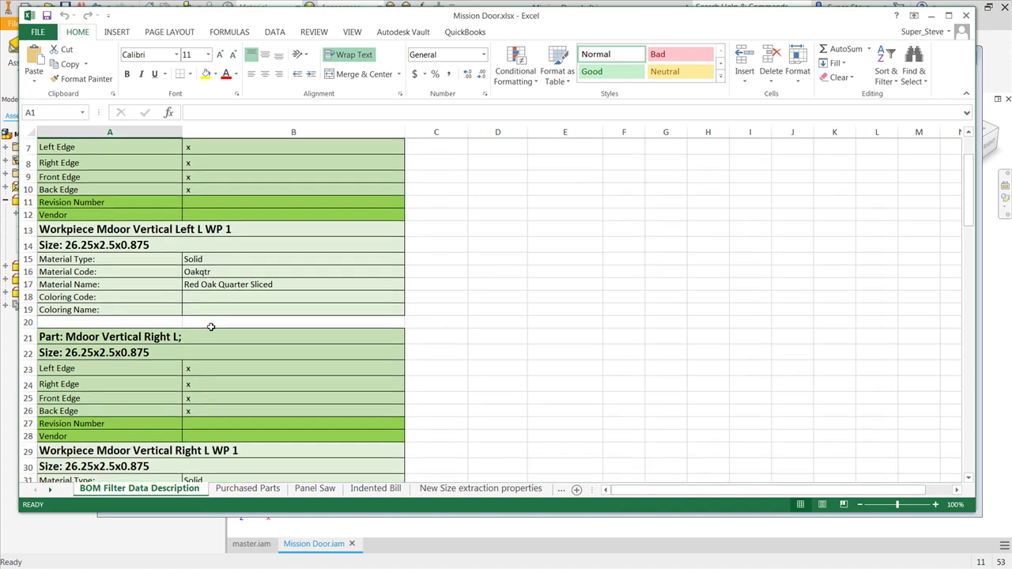
{"action": "scroll", "coordinate": [182, 322], "scroll_direction": "down", "scroll_amount": 1}
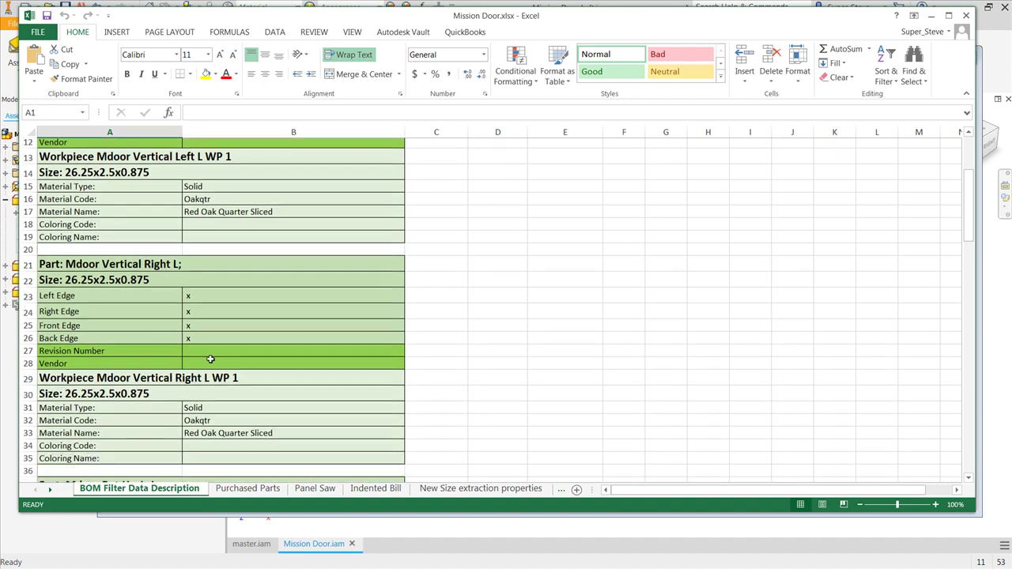
{"action": "scroll", "coordinate": [191, 371], "scroll_direction": "down", "scroll_amount": 3}
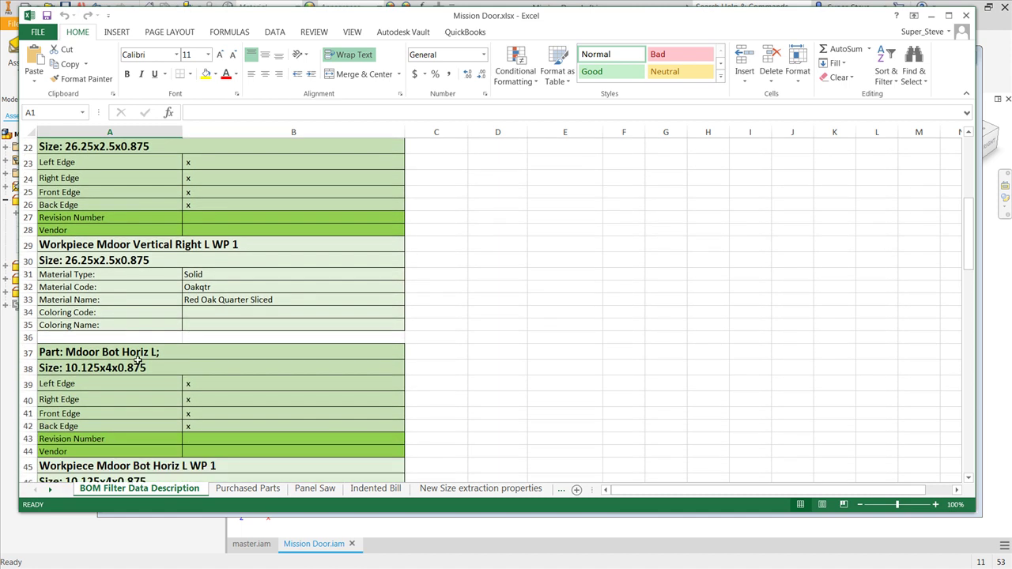
{"action": "scroll", "coordinate": [138, 360], "scroll_direction": "down", "scroll_amount": 3}
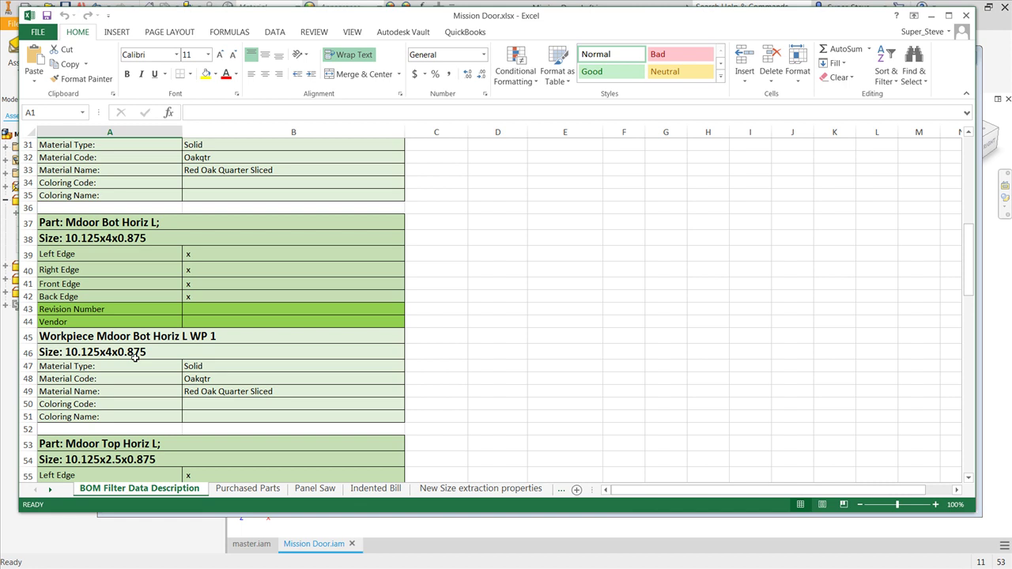
{"action": "scroll", "coordinate": [135, 356], "scroll_direction": "down", "scroll_amount": 4}
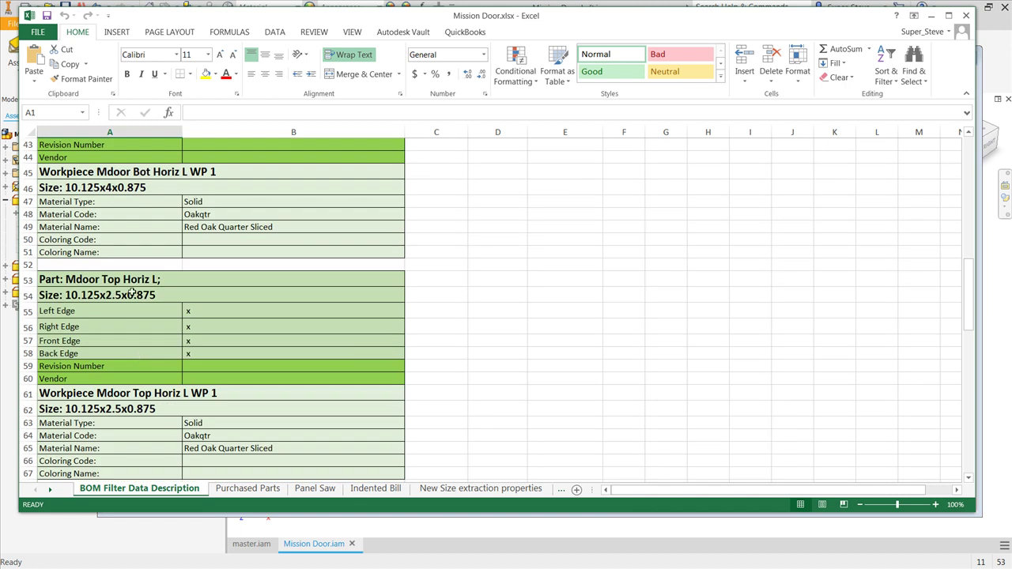
{"action": "scroll", "coordinate": [131, 292], "scroll_direction": "down", "scroll_amount": 5}
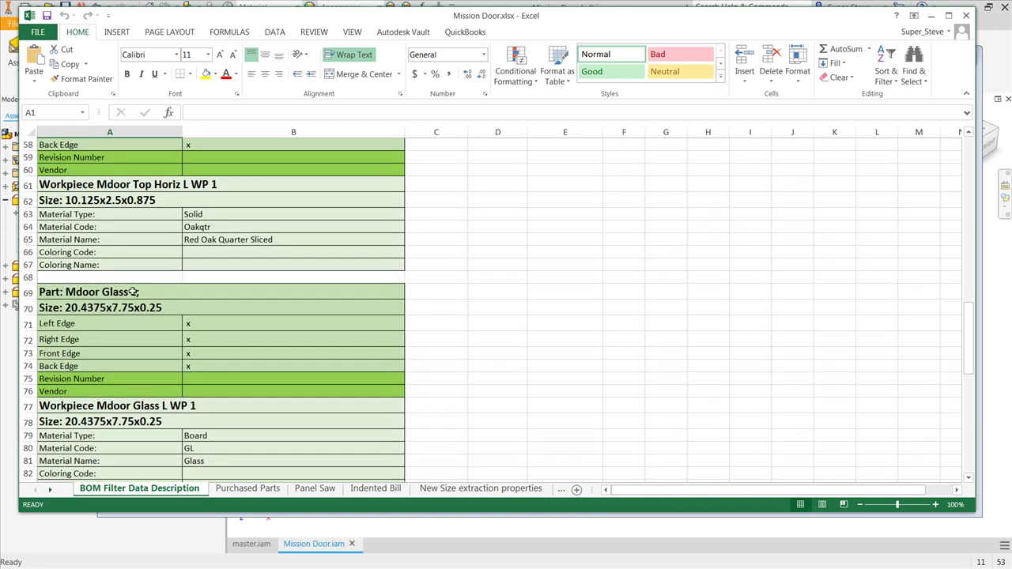
{"action": "scroll", "coordinate": [181, 407], "scroll_direction": "down", "scroll_amount": 1}
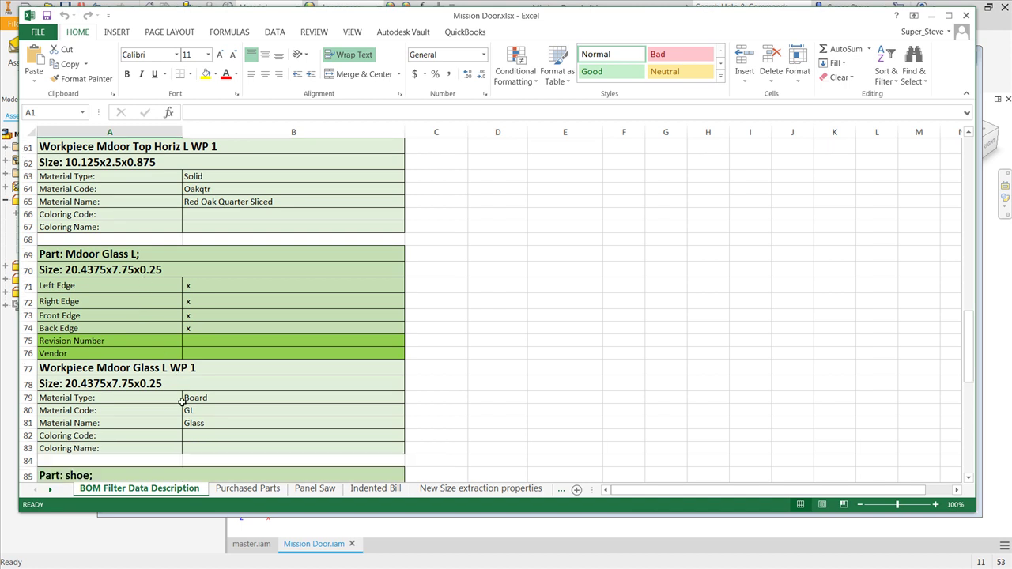
{"action": "scroll", "coordinate": [190, 408], "scroll_direction": "down", "scroll_amount": 4}
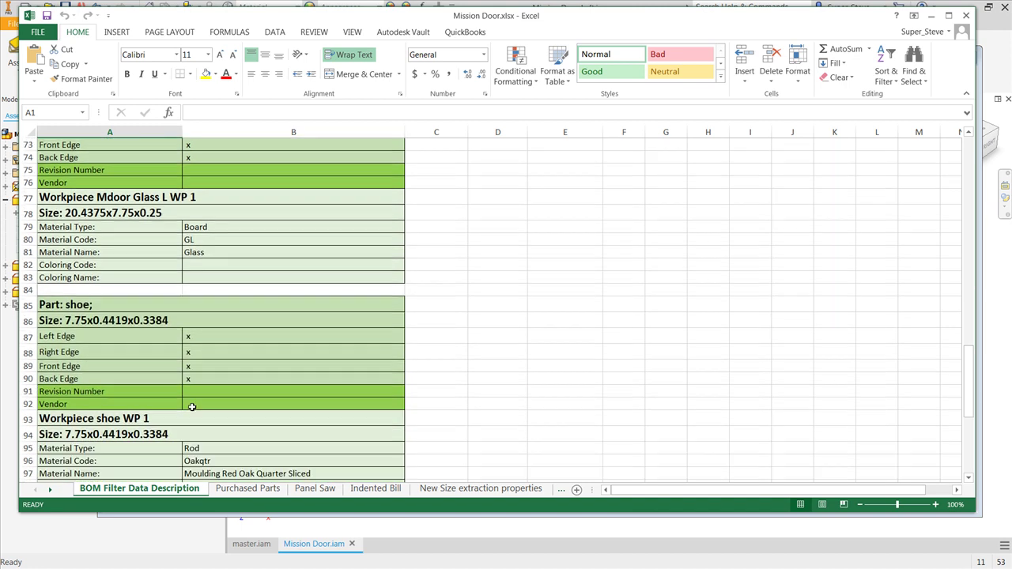
{"action": "scroll", "coordinate": [178, 360], "scroll_direction": "down", "scroll_amount": 1}
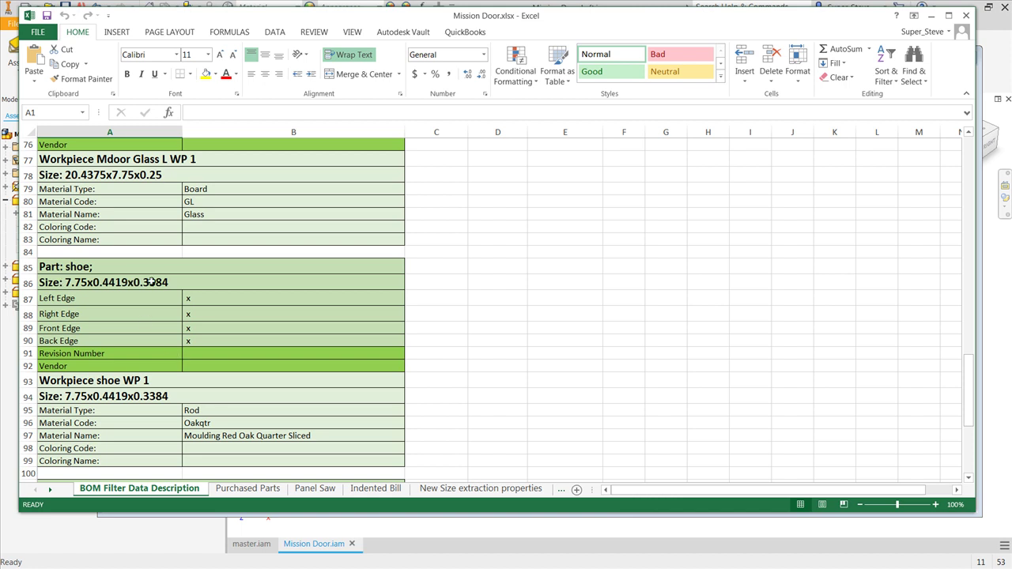
{"action": "scroll", "coordinate": [255, 341], "scroll_direction": "down", "scroll_amount": 6}
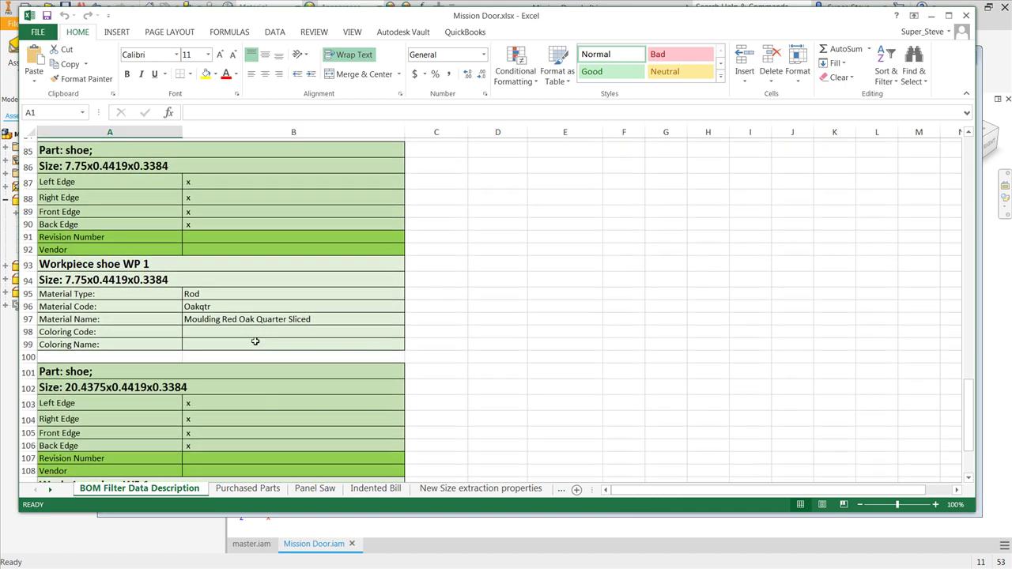
{"action": "scroll", "coordinate": [256, 341], "scroll_direction": "down", "scroll_amount": 3}
{"action": "scroll", "coordinate": [255, 340], "scroll_direction": "up", "scroll_amount": 3}
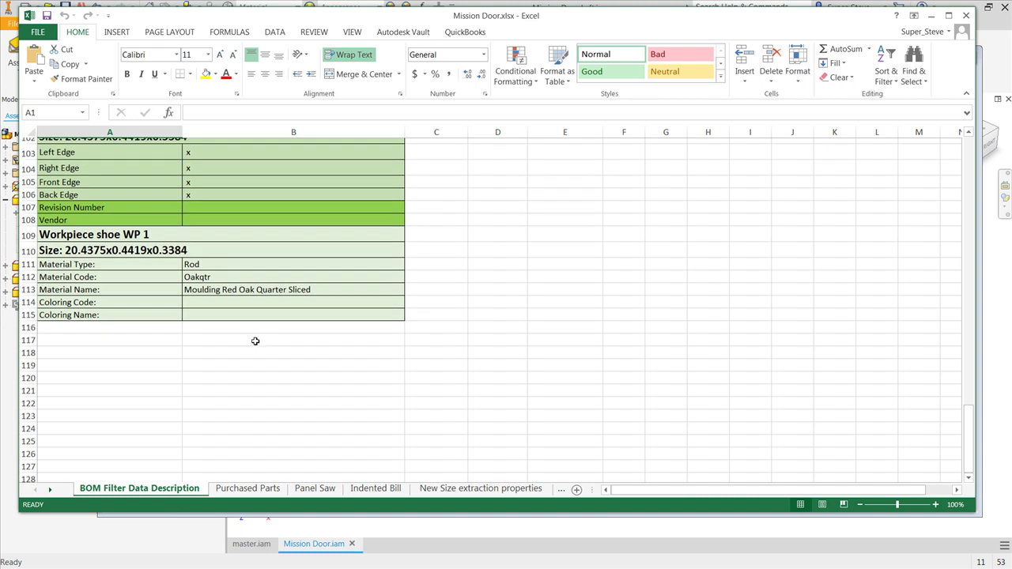
{"action": "scroll", "coordinate": [255, 341], "scroll_direction": "up", "scroll_amount": 1}
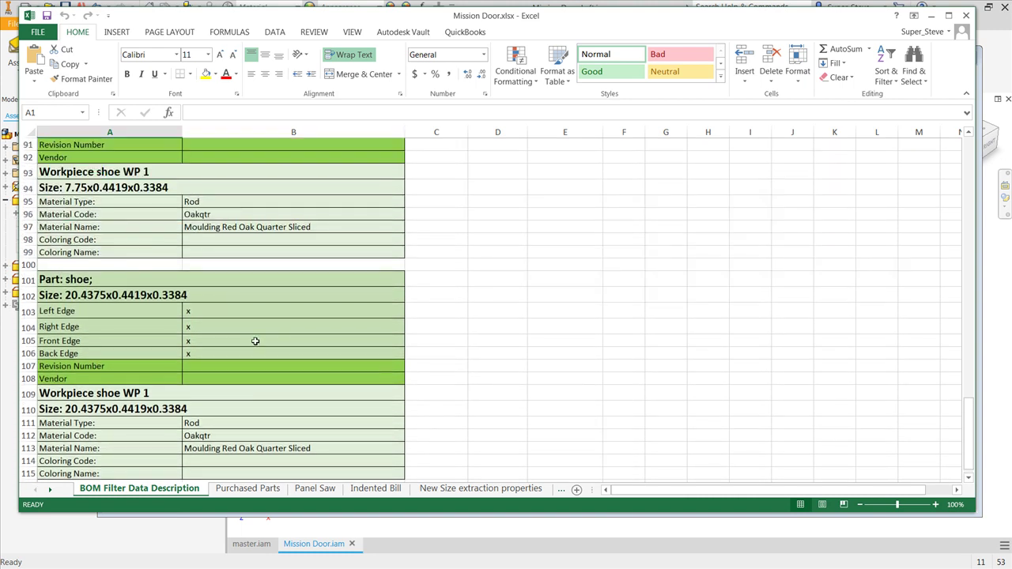
{"action": "scroll", "coordinate": [256, 340], "scroll_direction": "up", "scroll_amount": 7}
{"action": "scroll", "coordinate": [255, 341], "scroll_direction": "up", "scroll_amount": 9}
{"action": "scroll", "coordinate": [255, 341], "scroll_direction": "up", "scroll_amount": 8}
{"action": "scroll", "coordinate": [255, 340], "scroll_direction": "down", "scroll_amount": 4}
{"action": "scroll", "coordinate": [255, 341], "scroll_direction": "down", "scroll_amount": 15}
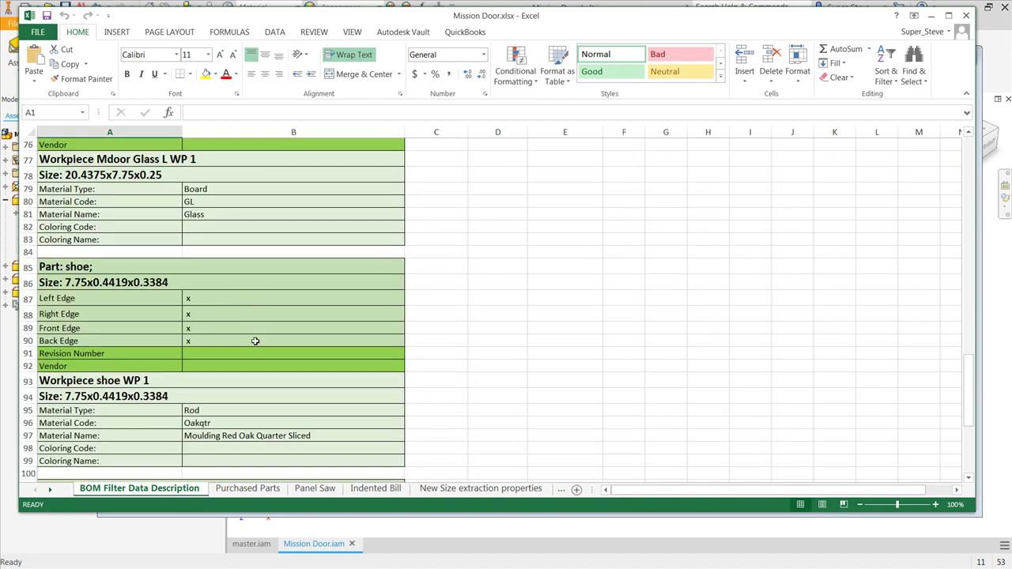
Review the Purchased Parts, Panel Saw and Indented Bill sheets, scrolling right across each one's columns
{"action": "left_click", "coordinate": [247, 488]}
{"action": "scroll", "coordinate": [191, 282], "scroll_direction": "up", "scroll_amount": 1}
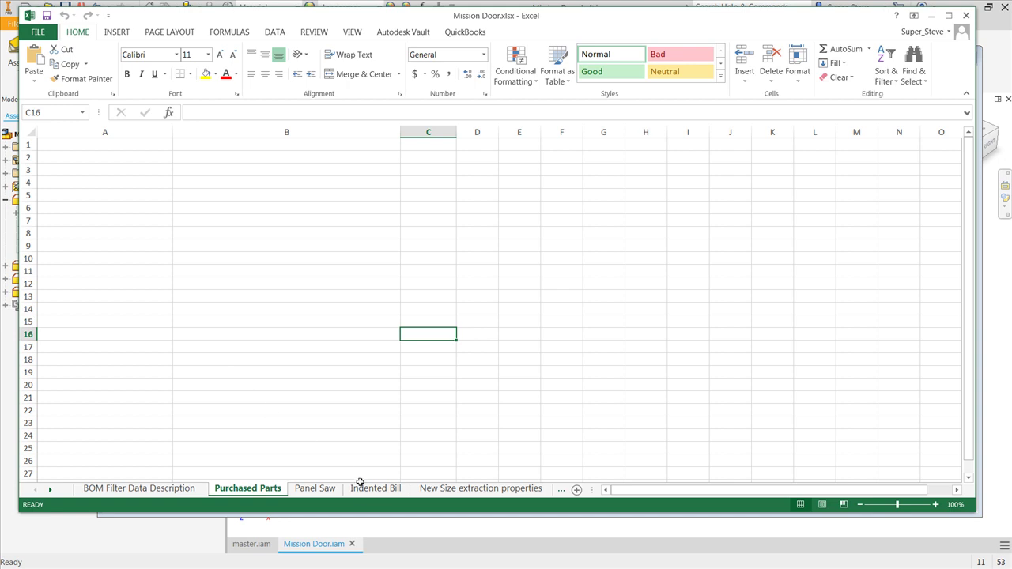
{"action": "left_click", "coordinate": [316, 488]}
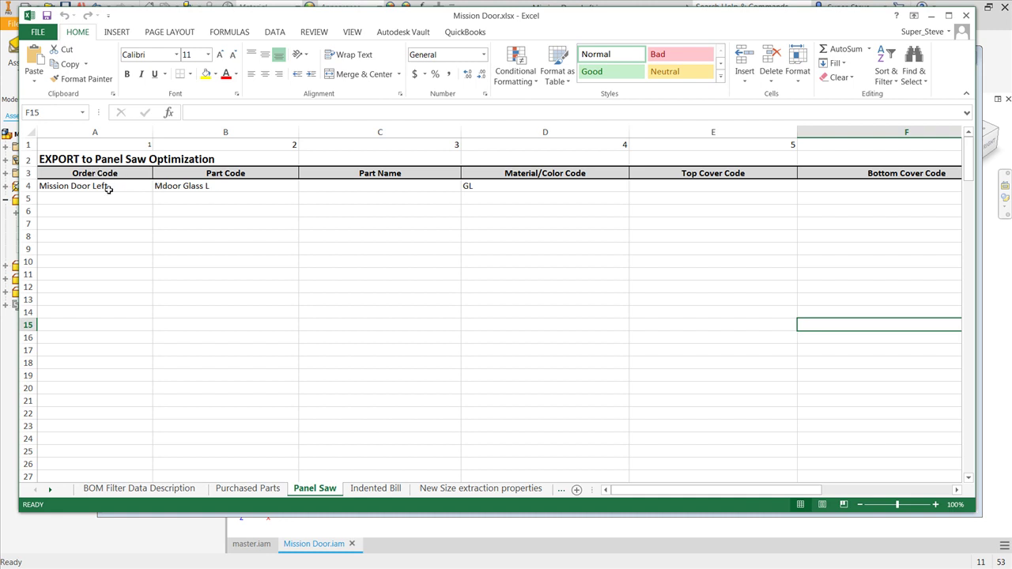
{"action": "left_click_drag", "start_coordinate": [636, 493], "coordinate": [732, 503]}
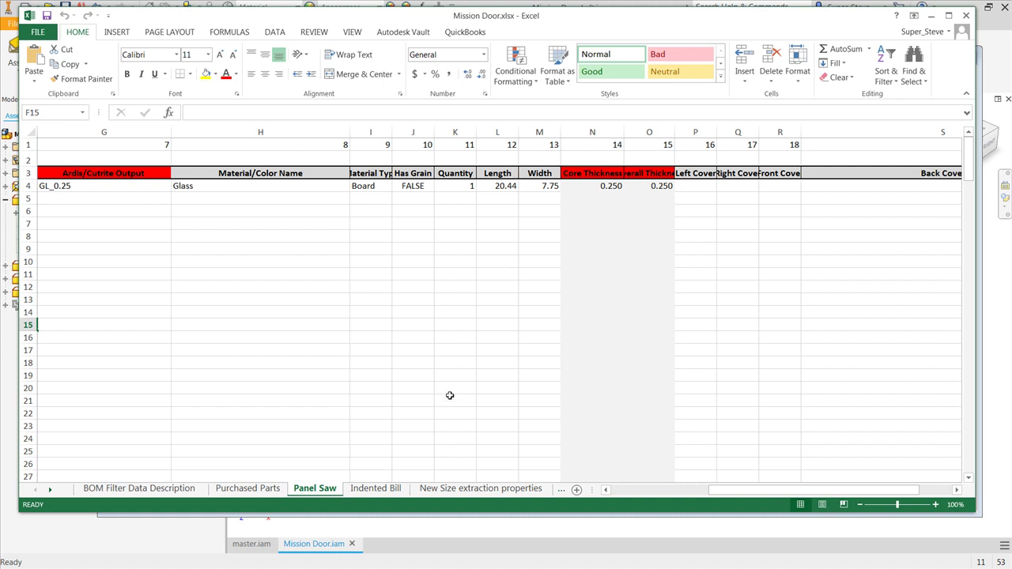
{"action": "left_click", "coordinate": [375, 488]}
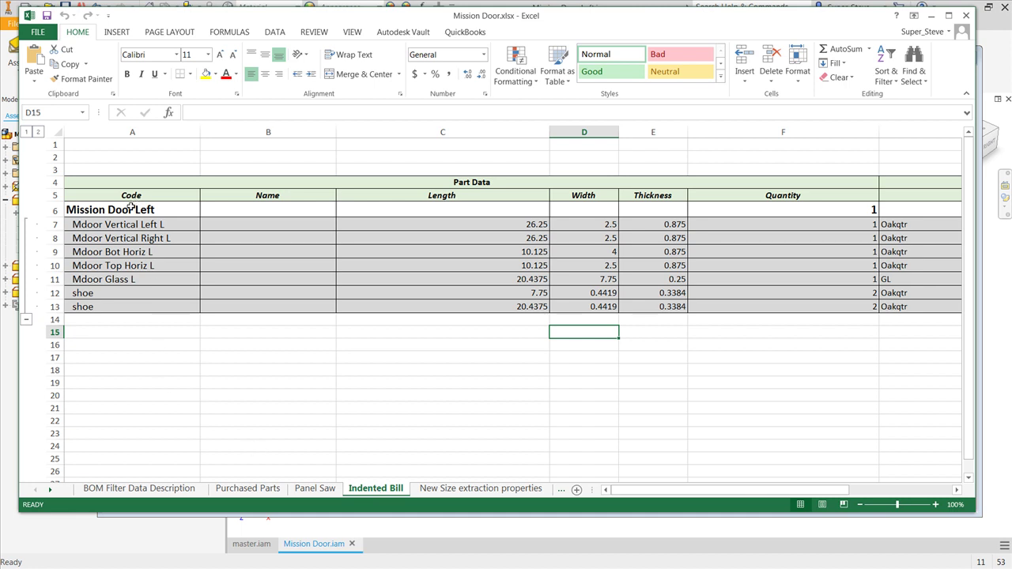
{"action": "left_click_drag", "start_coordinate": [639, 494], "coordinate": [732, 501]}
Show the Solids, Boards and Moulding tables down to the Moulding Total Quantity Length row
{"action": "left_click", "coordinate": [490, 489]}
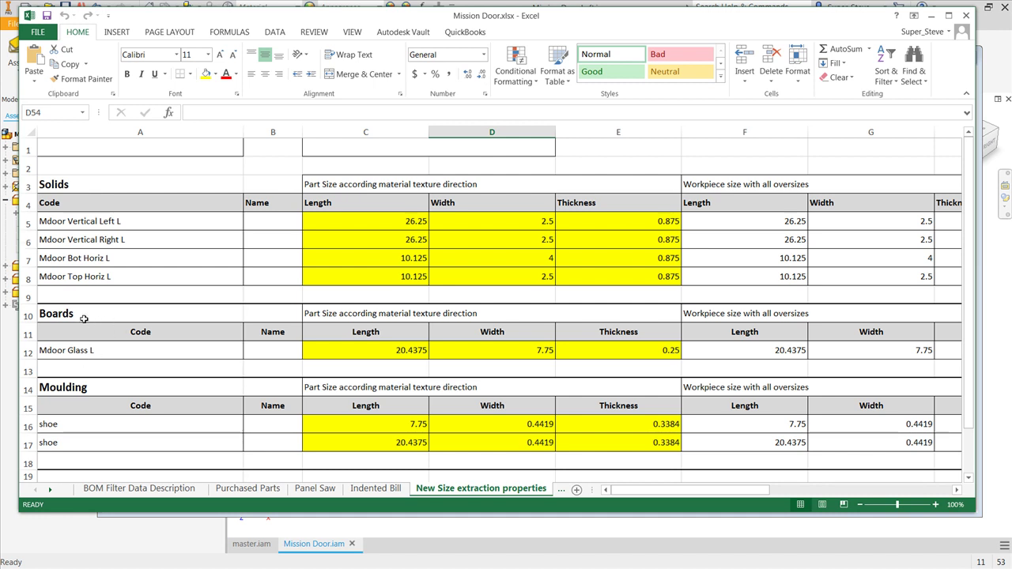
{"action": "scroll", "coordinate": [84, 318], "scroll_direction": "down", "scroll_amount": 1}
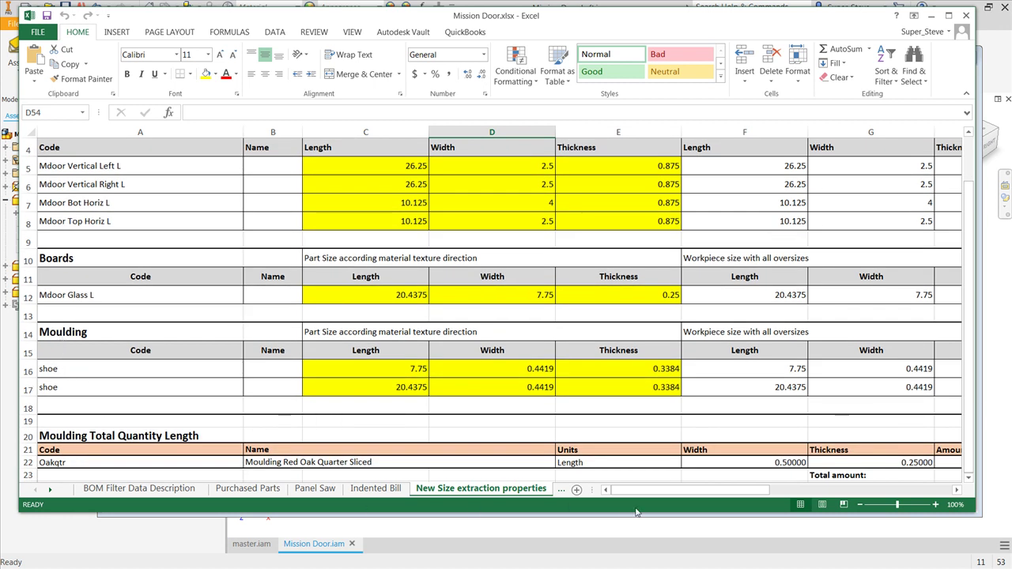
{"action": "scroll", "coordinate": [729, 493], "scroll_direction": "right", "scroll_amount": 2}
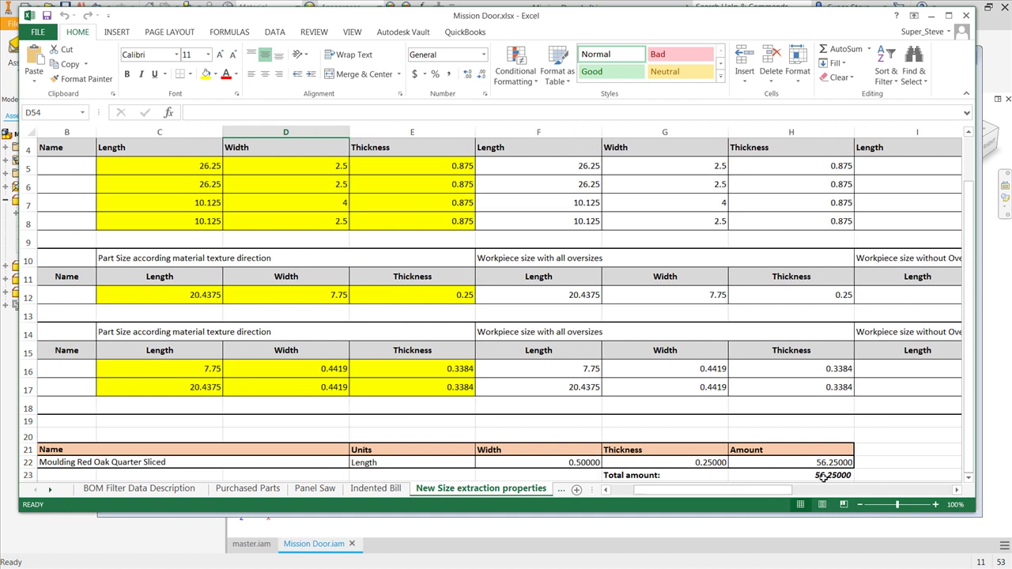
{"action": "left_click_drag", "start_coordinate": [774, 492], "coordinate": [703, 495]}
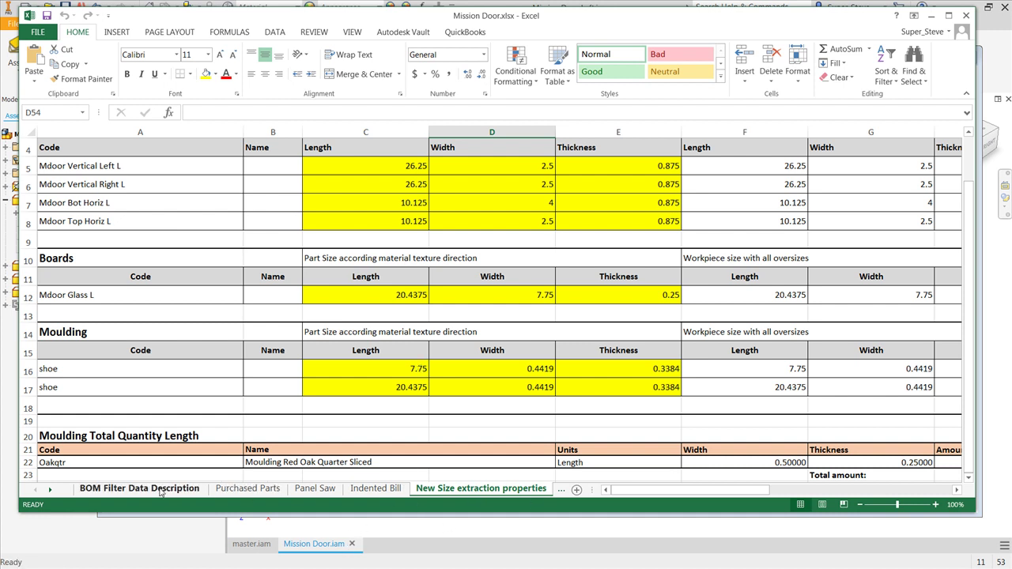
Reveal the individual part sheets and browse Mdoor Vertical Left L, Vertical Right L, Bot Horiz L and Top Horiz L
{"action": "left_click", "coordinate": [50, 490]}
{"action": "left_click", "coordinate": [51, 490]}
{"action": "left_click", "coordinate": [51, 490]}
{"action": "left_click", "coordinate": [51, 490]}
{"action": "left_click", "coordinate": [51, 490]}
{"action": "left_click", "coordinate": [213, 490]}
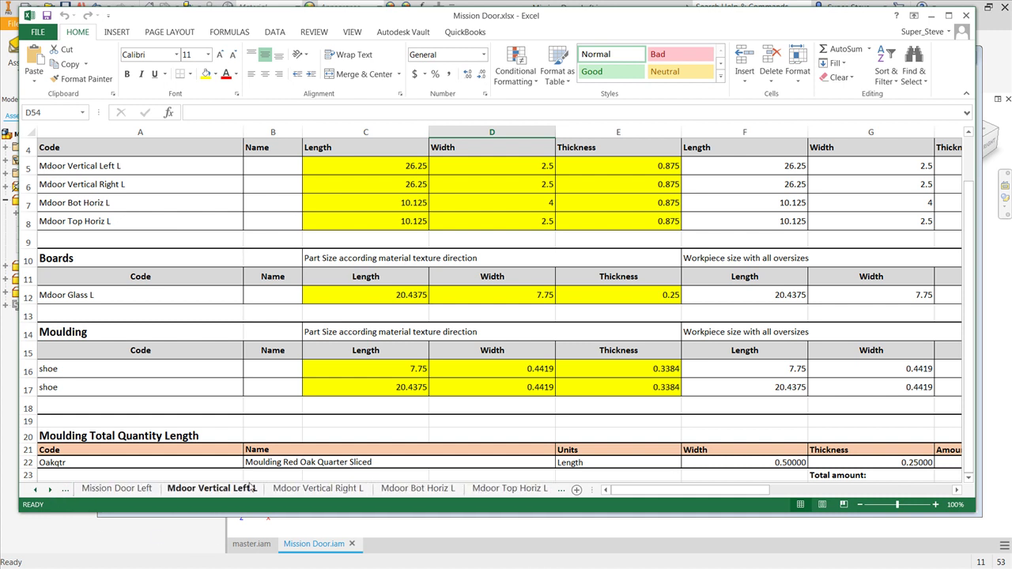
{"action": "left_click", "coordinate": [280, 490]}
{"action": "left_click", "coordinate": [214, 490]}
{"action": "left_click", "coordinate": [305, 490]}
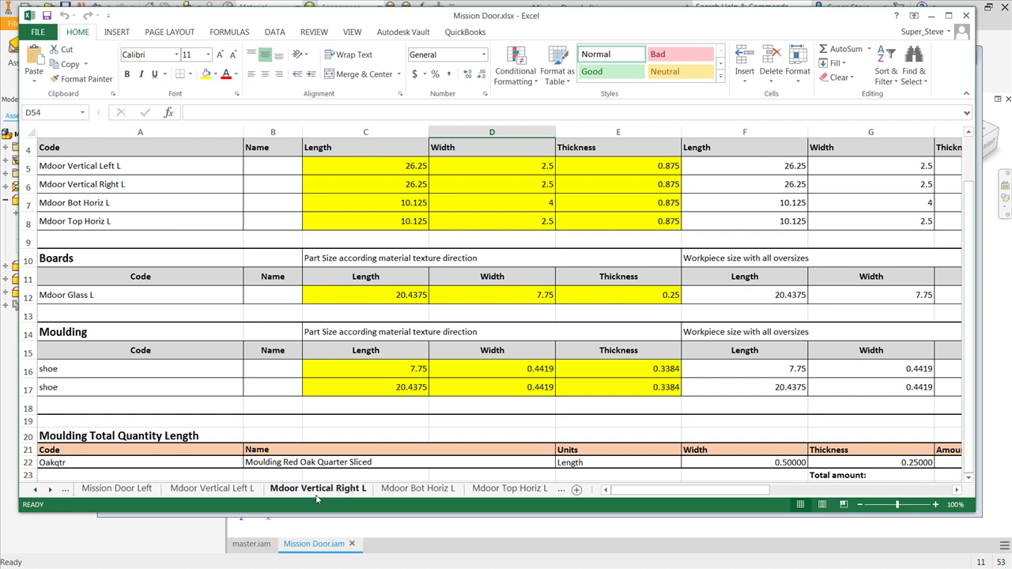
{"action": "left_click", "coordinate": [401, 490]}
{"action": "left_click", "coordinate": [508, 490]}
Return to the Mdoor Vertical Left L sheet and scroll down to its Component Data Card QR code
{"action": "left_click", "coordinate": [404, 490]}
{"action": "left_click", "coordinate": [250, 490]}
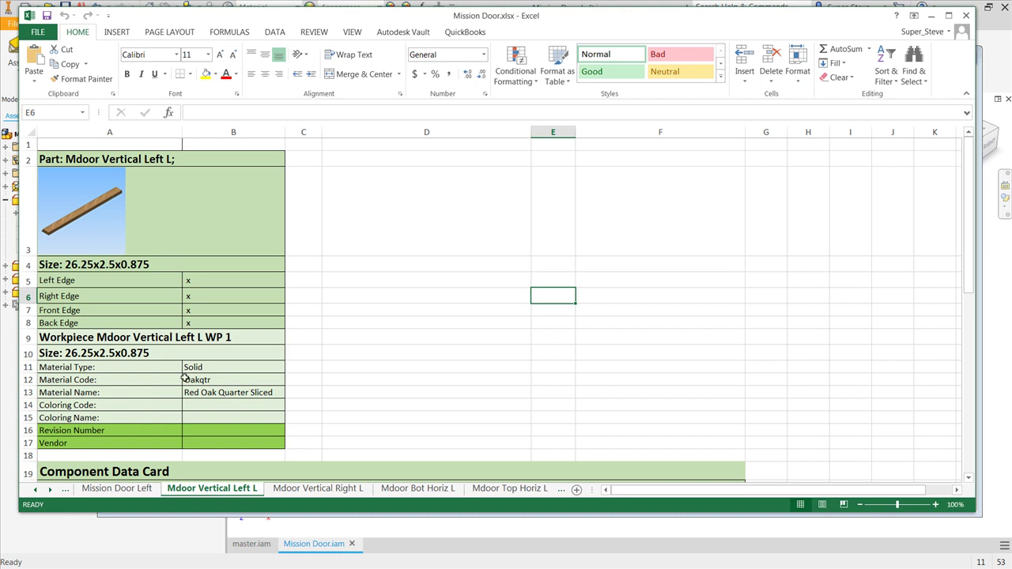
{"action": "scroll", "coordinate": [183, 379], "scroll_direction": "down", "scroll_amount": 1}
{"action": "scroll", "coordinate": [184, 378], "scroll_direction": "up", "scroll_amount": 1}
{"action": "scroll", "coordinate": [150, 331], "scroll_direction": "down", "scroll_amount": 1}
{"action": "scroll", "coordinate": [150, 330], "scroll_direction": "down", "scroll_amount": 3}
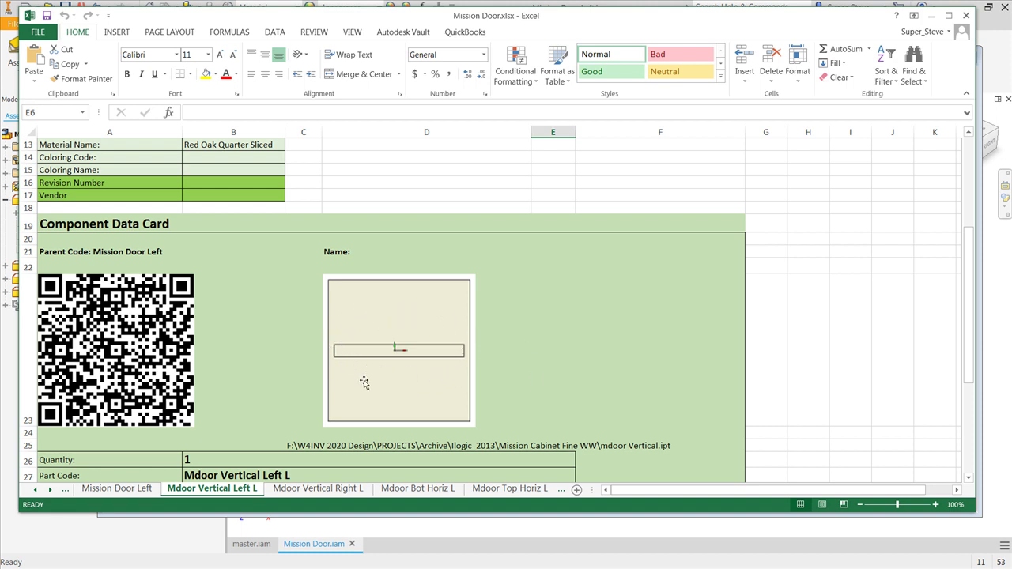
Scroll through the Mdoor Vertical Left L sheet's part data
{"action": "scroll", "coordinate": [358, 383], "scroll_direction": "down", "scroll_amount": 3}
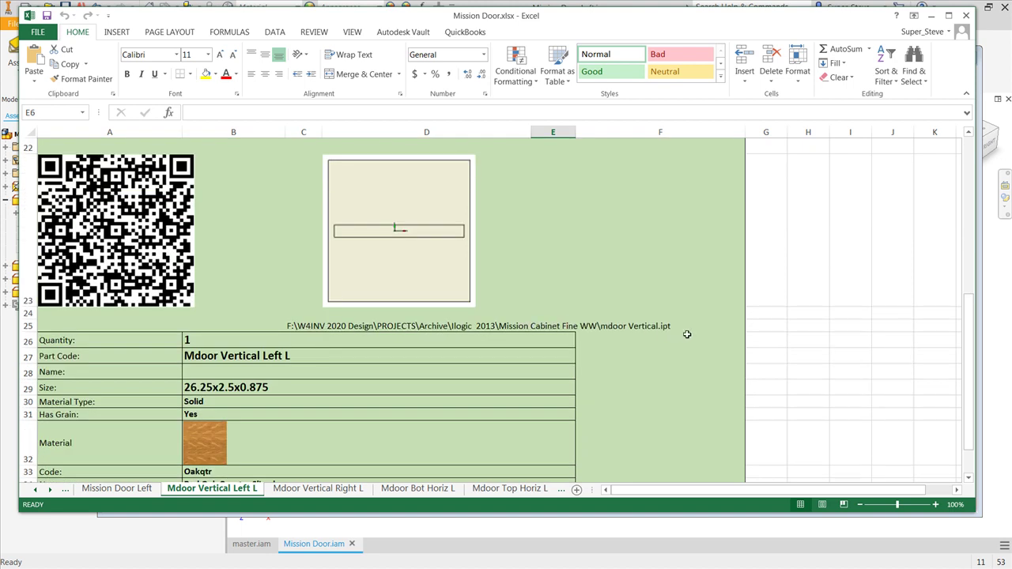
{"action": "scroll", "coordinate": [330, 315], "scroll_direction": "down", "scroll_amount": 2}
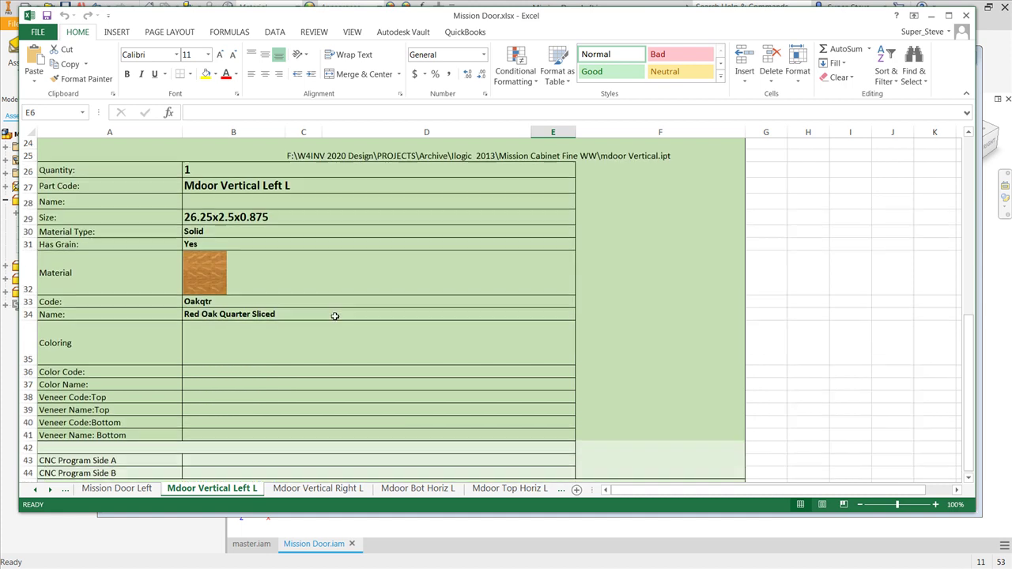
{"action": "scroll", "coordinate": [334, 316], "scroll_direction": "up", "scroll_amount": 1}
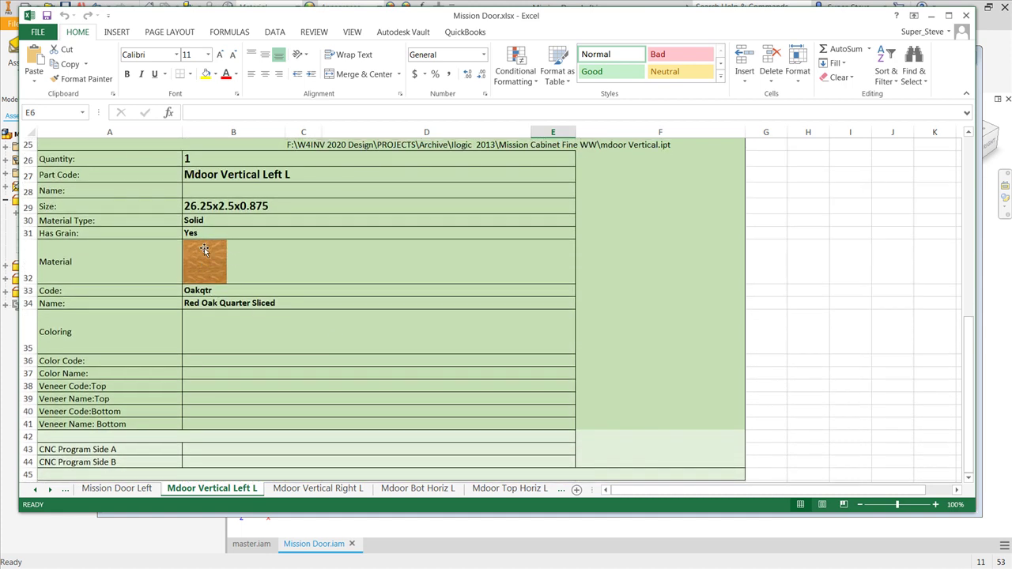
{"action": "scroll", "coordinate": [204, 250], "scroll_direction": "down", "scroll_amount": 1}
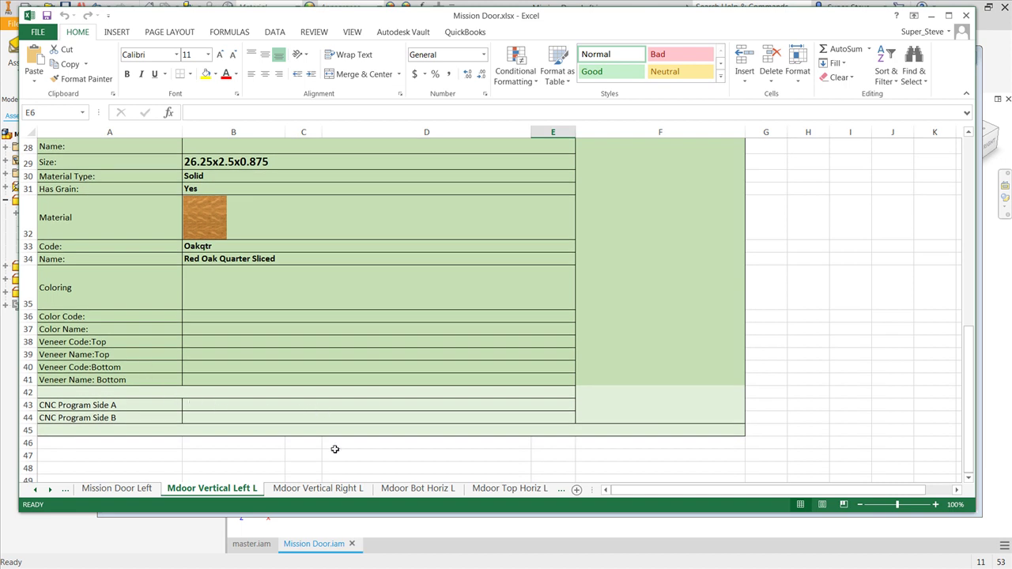
Review the Mdoor Bot Horiz L sheet (10.125x4x0.875, Red Oak Quarter Sliced), then close the workbook
{"action": "left_click", "coordinate": [418, 488]}
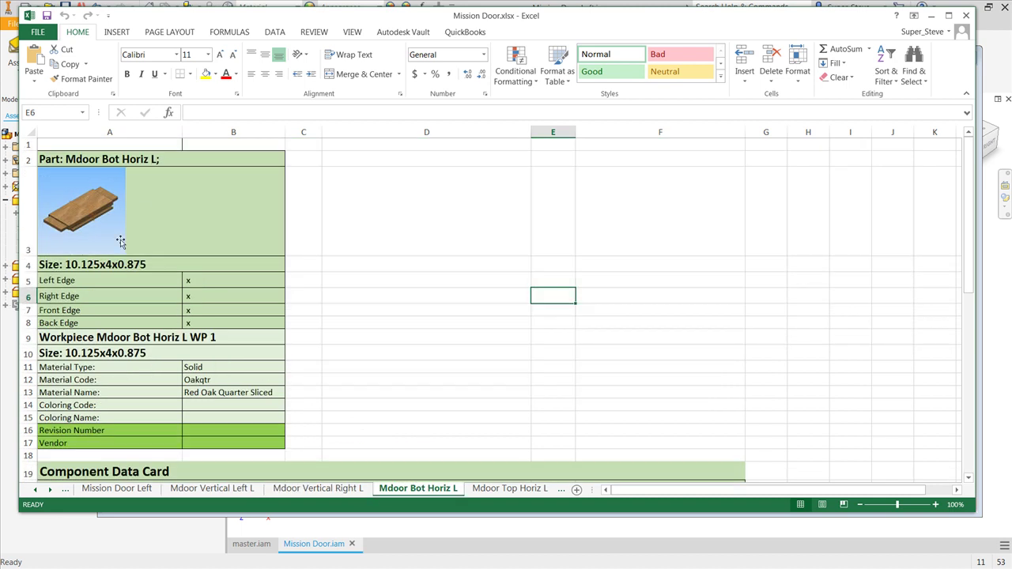
{"action": "scroll", "coordinate": [156, 319], "scroll_direction": "down", "scroll_amount": 2}
{"action": "scroll", "coordinate": [159, 318], "scroll_direction": "down", "scroll_amount": 1}
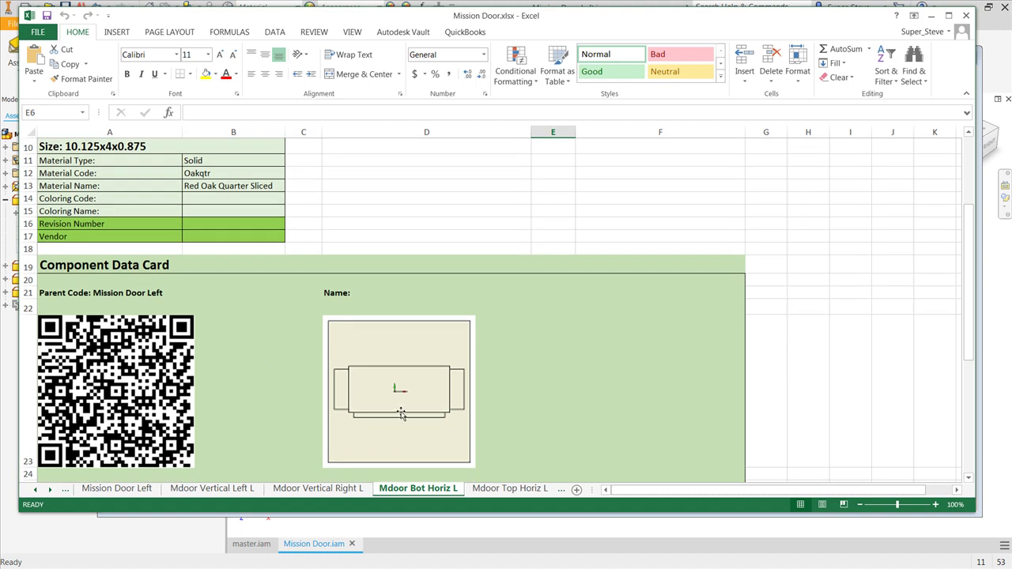
{"action": "scroll", "coordinate": [197, 223], "scroll_direction": "up", "scroll_amount": 3}
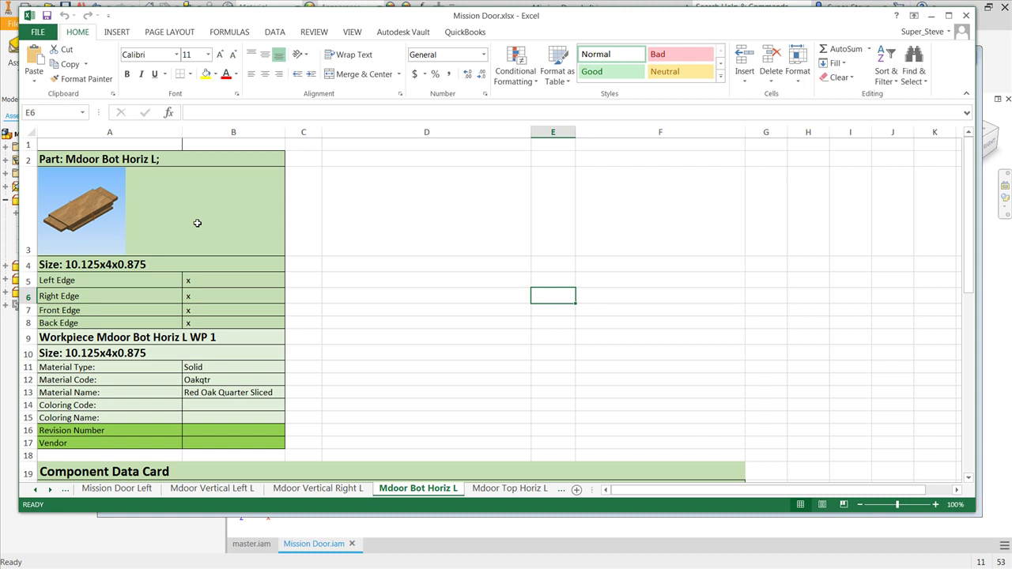
{"action": "left_click", "coordinate": [967, 20]}
Close Excel, the BOM window and the Mission Door assembly without saving changes
{"action": "left_click", "coordinate": [518, 310]}
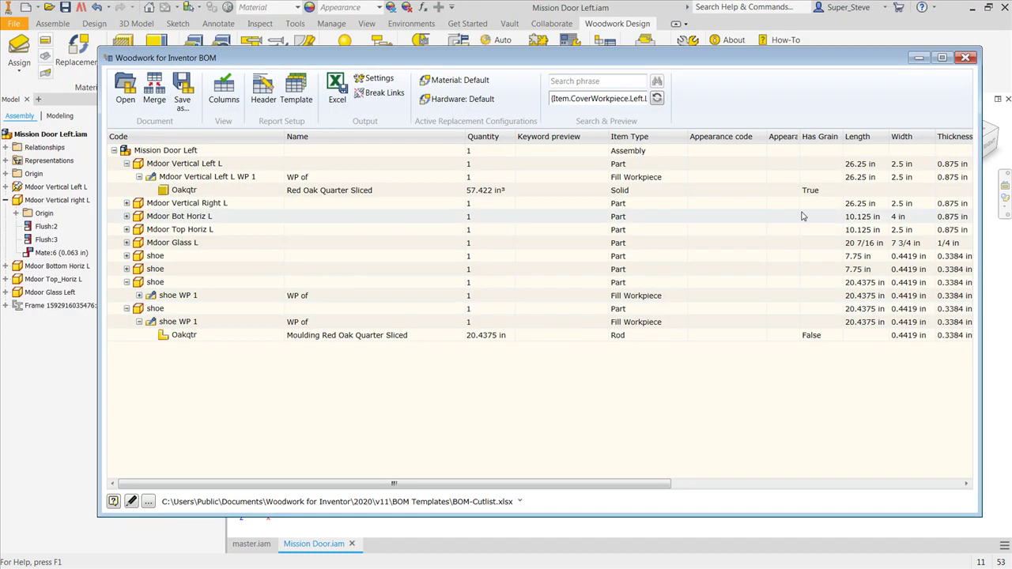
{"action": "left_click", "coordinate": [966, 58]}
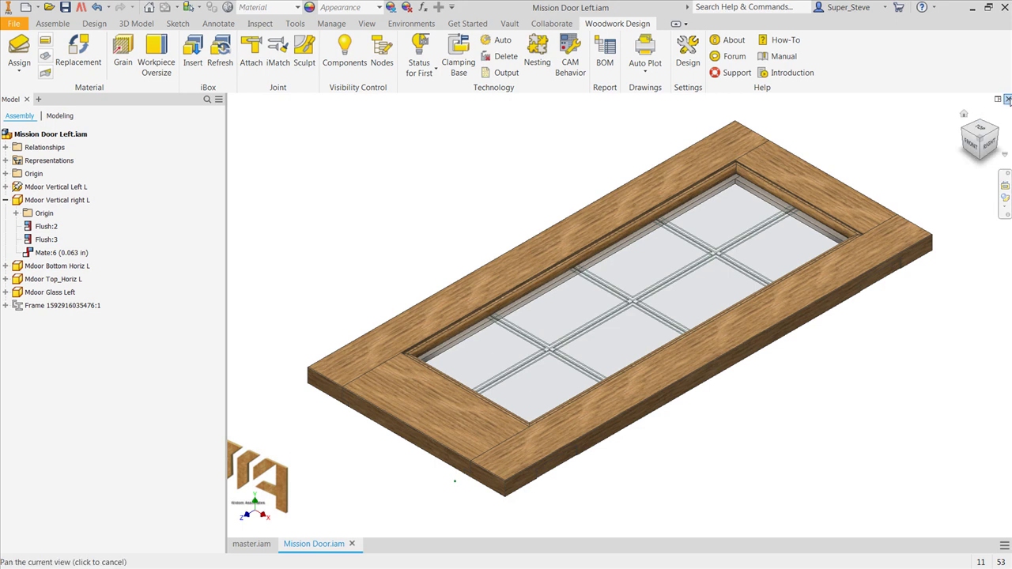
{"action": "left_click", "coordinate": [1007, 100]}
{"action": "left_click", "coordinate": [472, 316]}
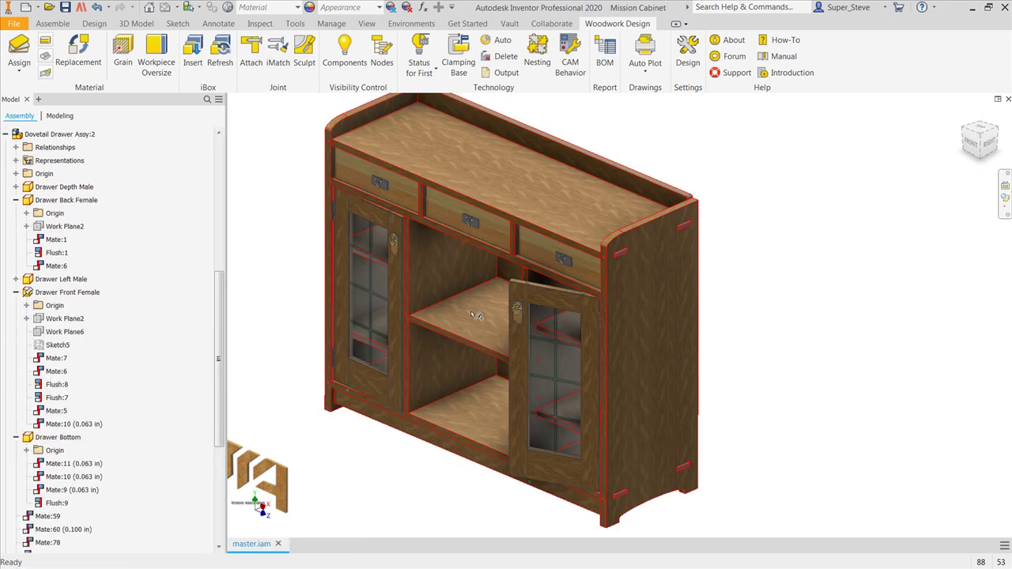
Open the Mission Cabinet Carcase subassembly from the cabinet top and frame it in view
{"action": "right_click", "coordinate": [498, 168]}
{"action": "left_click", "coordinate": [504, 137]}
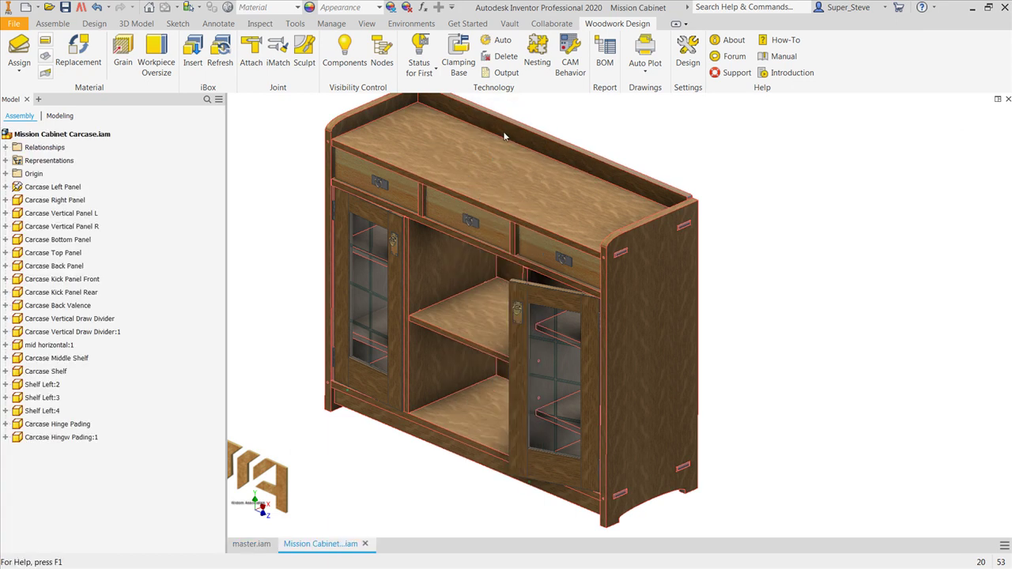
{"action": "middle_click_drag", "start_coordinate": [368, 264], "coordinate": [324, 299], "text": "shift"}
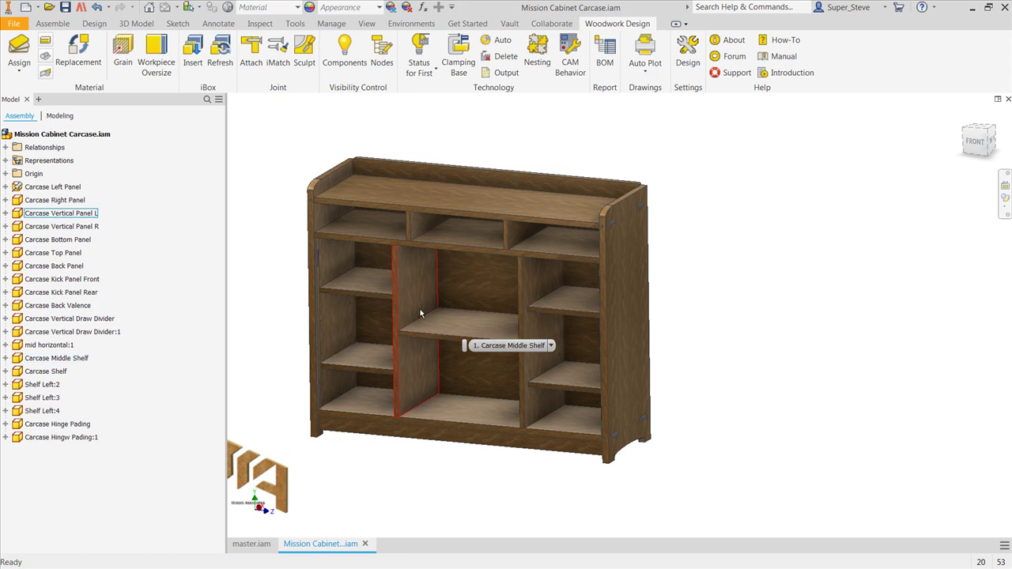
{"action": "scroll", "coordinate": [373, 275], "scroll_direction": "up", "scroll_amount": 4}
{"action": "middle_click_drag", "start_coordinate": [365, 279], "coordinate": [441, 370]}
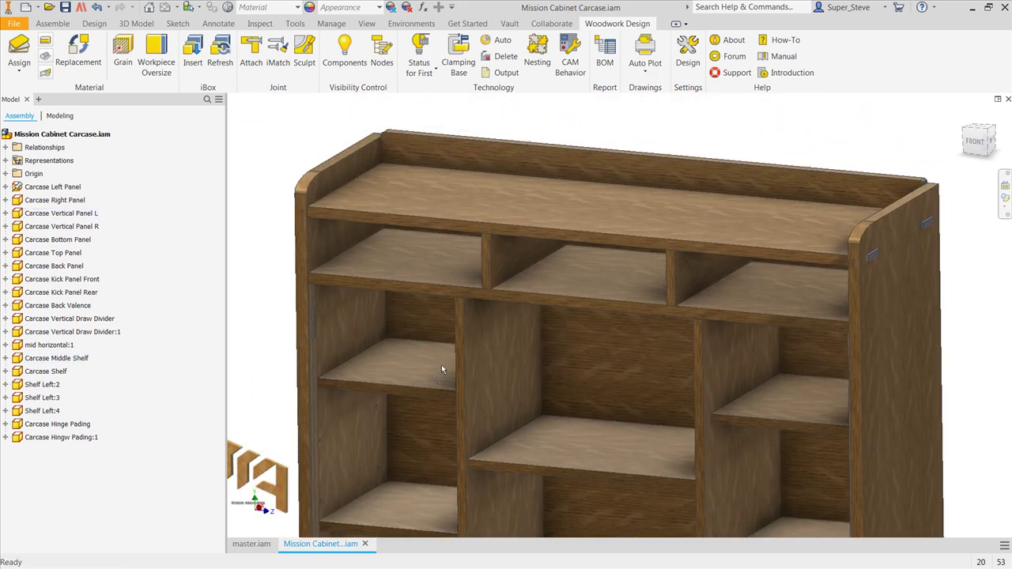
{"action": "mouse_move", "coordinate": [440, 370]}
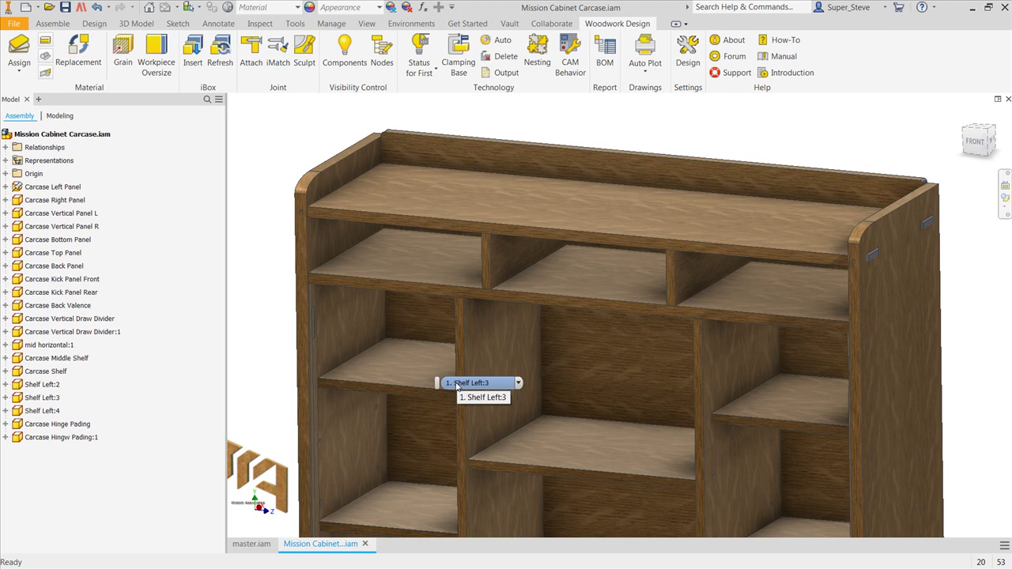
{"action": "middle_click_drag", "start_coordinate": [507, 361], "coordinate": [507, 281]}
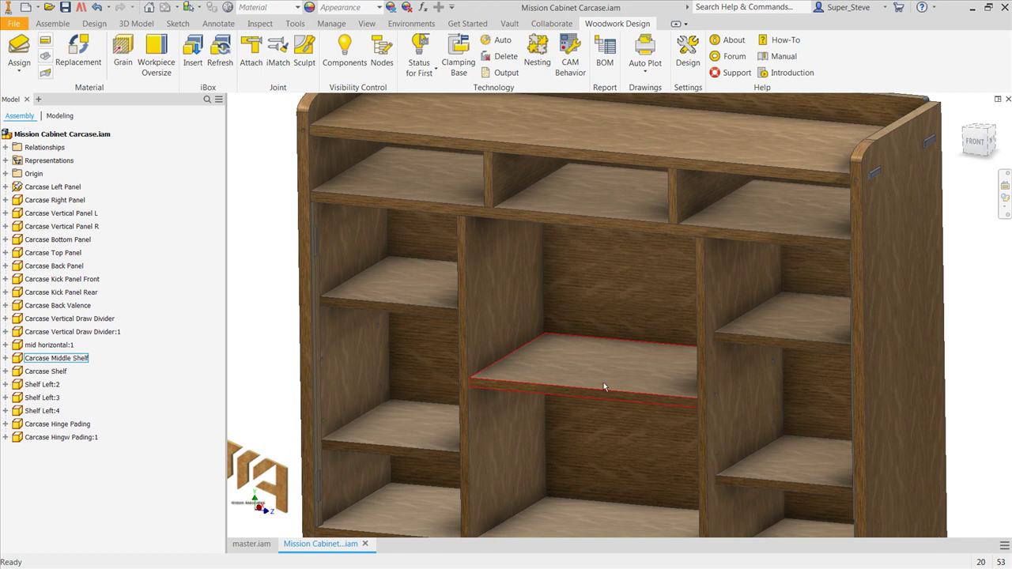
{"action": "mouse_move", "coordinate": [583, 404]}
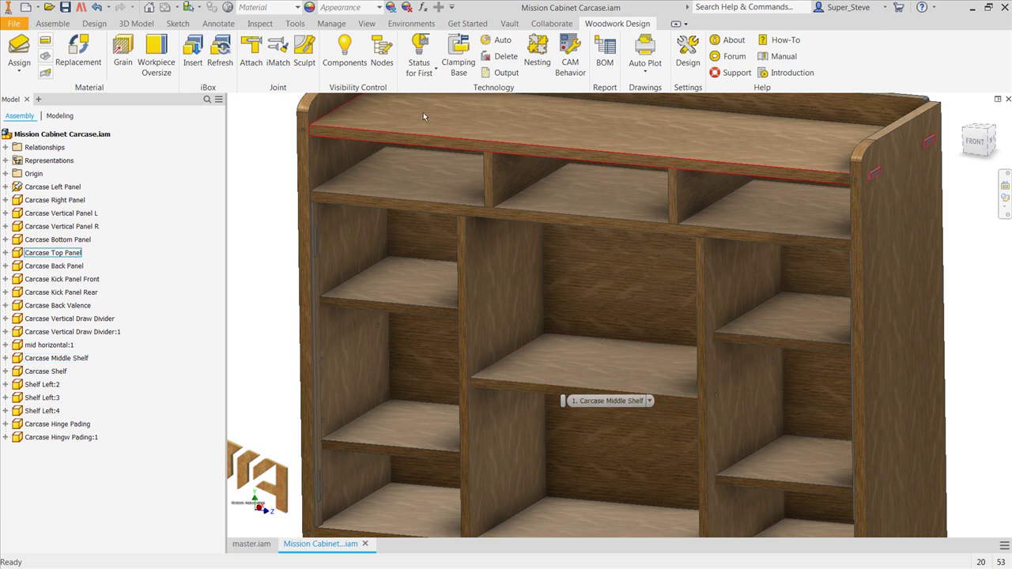
{"action": "scroll", "coordinate": [476, 182], "scroll_direction": "down", "scroll_amount": 3}
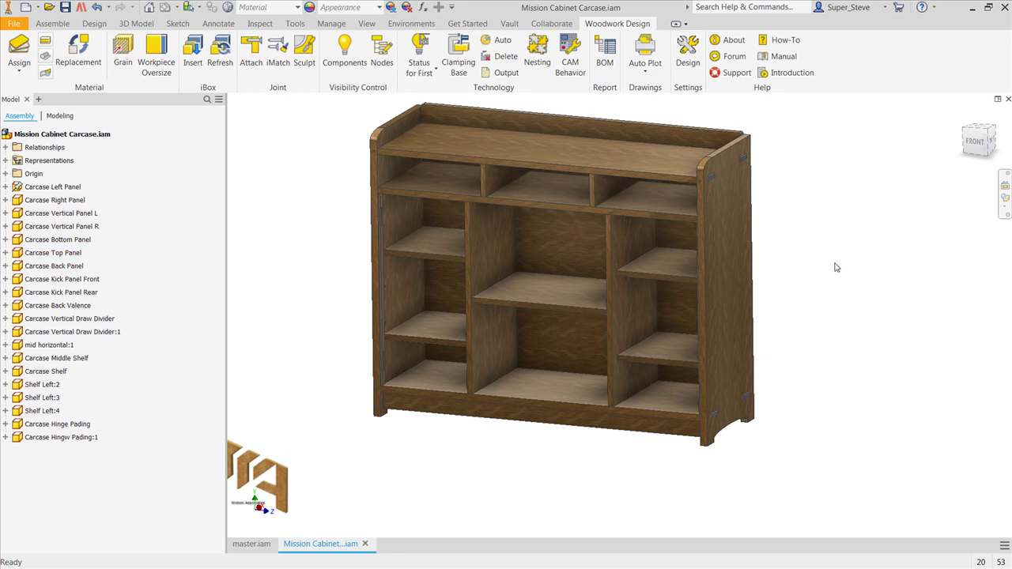
{"action": "middle_click_drag", "start_coordinate": [922, 265], "coordinate": [889, 300]}
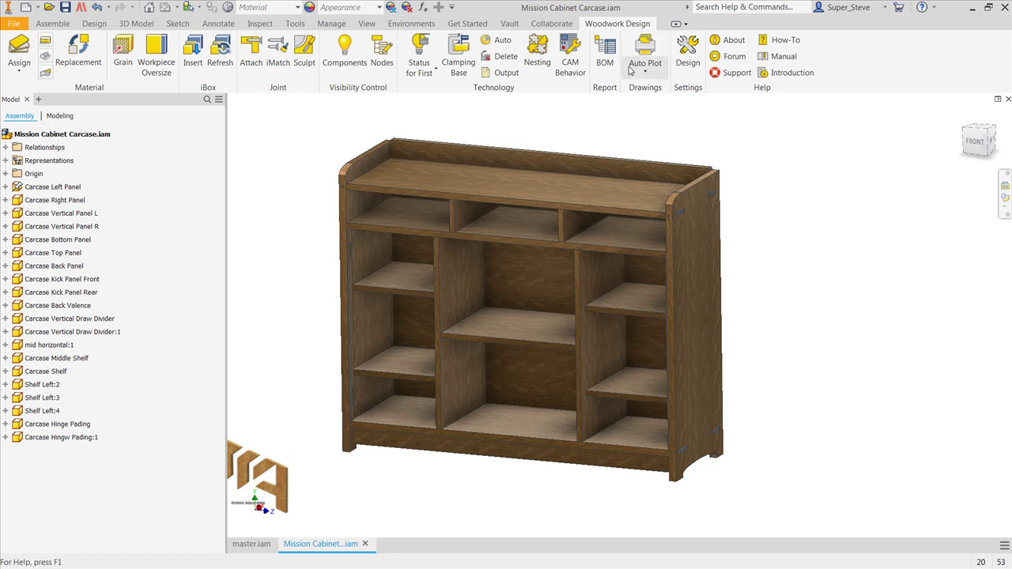
Export the carcase BOM to Excel, overwriting Mission Cabinet Carcase.xlsx, and open the workbook
{"action": "left_click", "coordinate": [607, 52]}
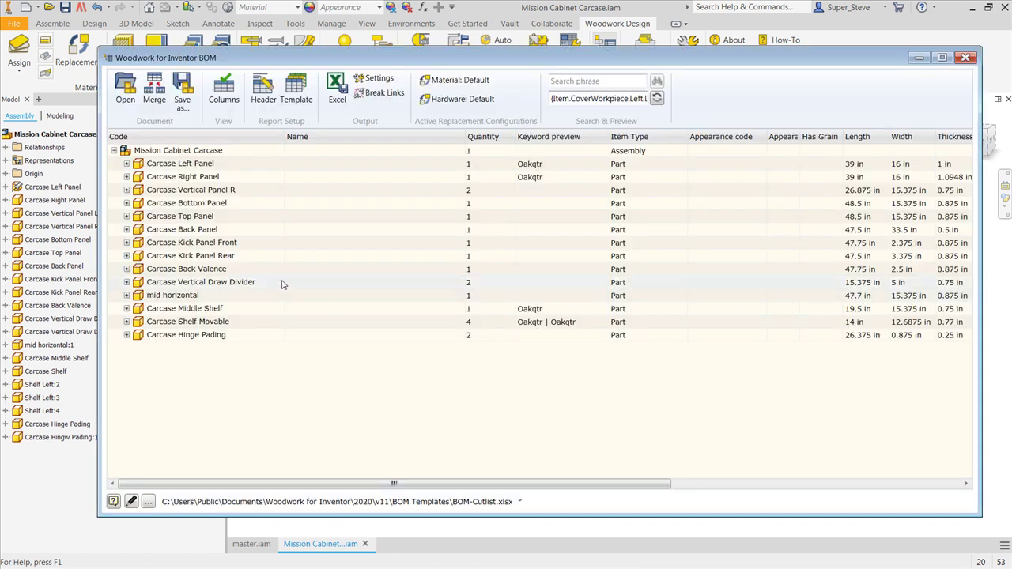
{"action": "left_click", "coordinate": [337, 87]}
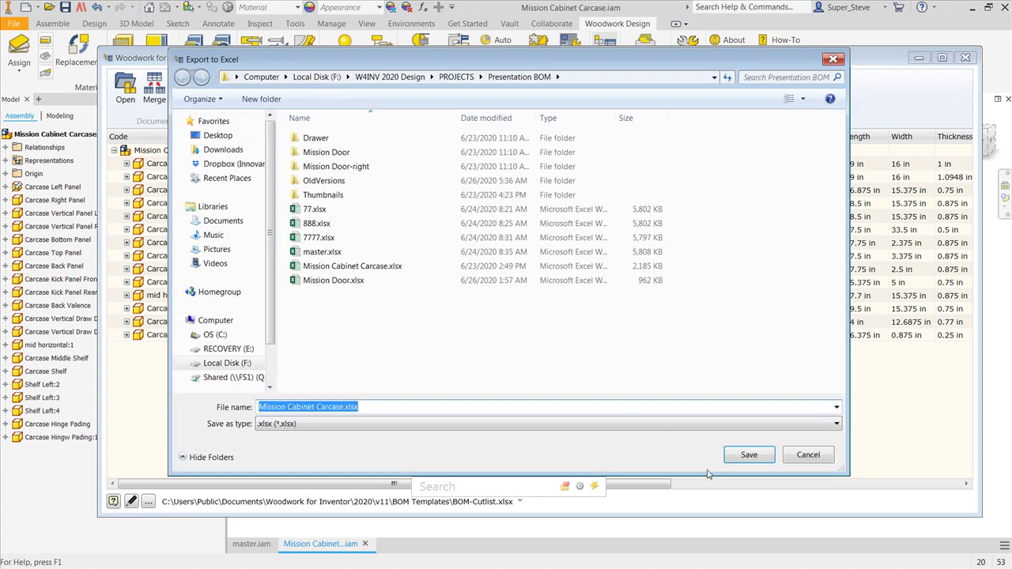
{"action": "left_click", "coordinate": [747, 456]}
{"action": "left_click", "coordinate": [581, 306]}
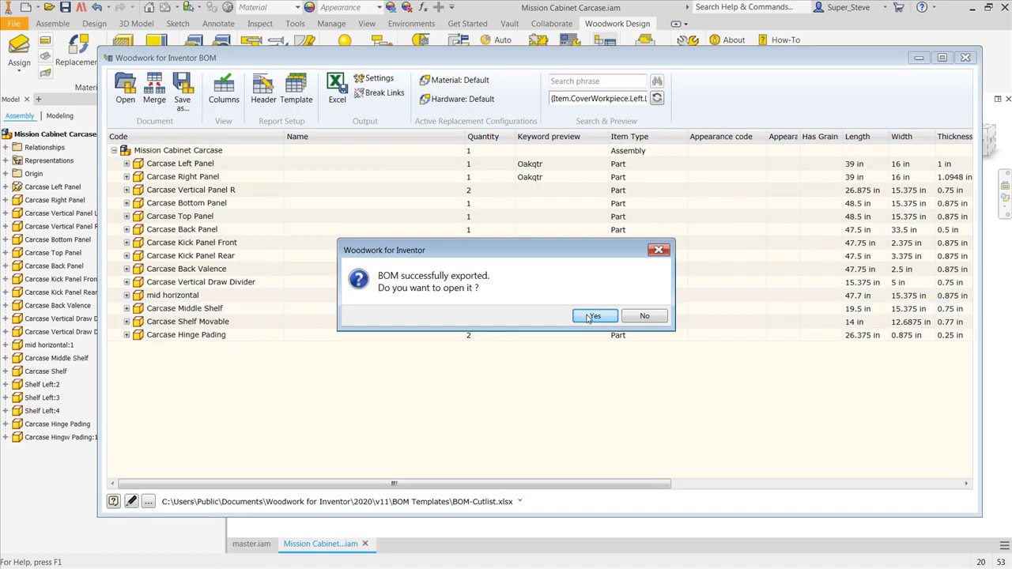
{"action": "left_click", "coordinate": [592, 314]}
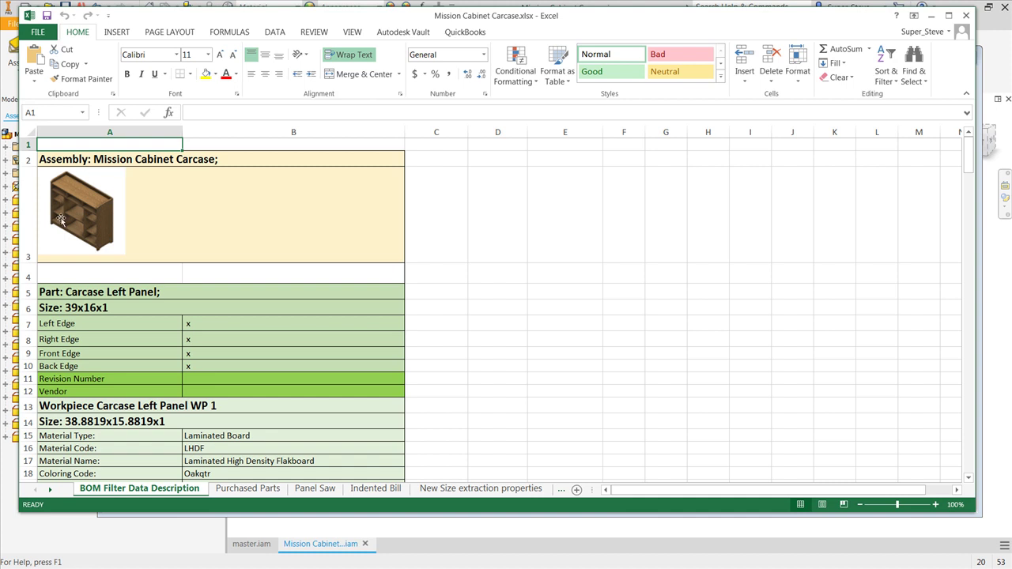
Scroll the BOM Filter Data Description sheet, then switch to the Panel Saw sheet's 14 Oakqtr parts
{"action": "scroll", "coordinate": [368, 334], "scroll_direction": "down", "scroll_amount": 1}
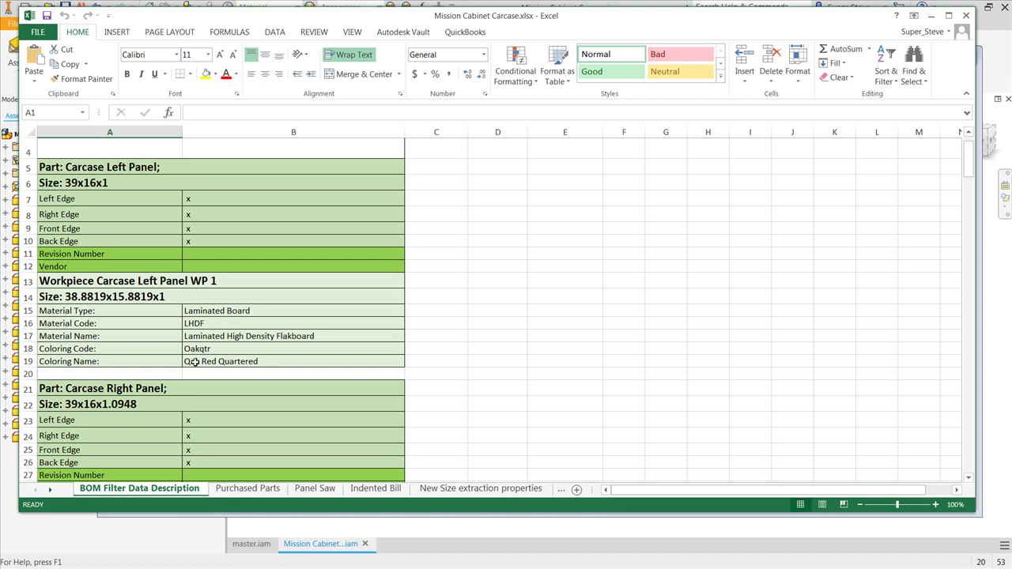
{"action": "scroll", "coordinate": [222, 361], "scroll_direction": "down", "scroll_amount": 6}
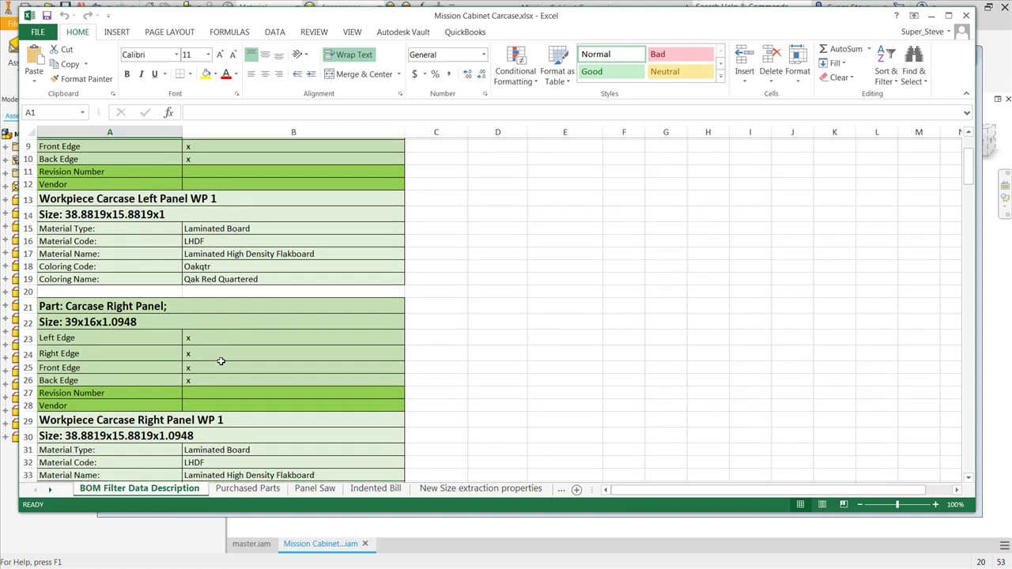
{"action": "scroll", "coordinate": [221, 361], "scroll_direction": "down", "scroll_amount": 2}
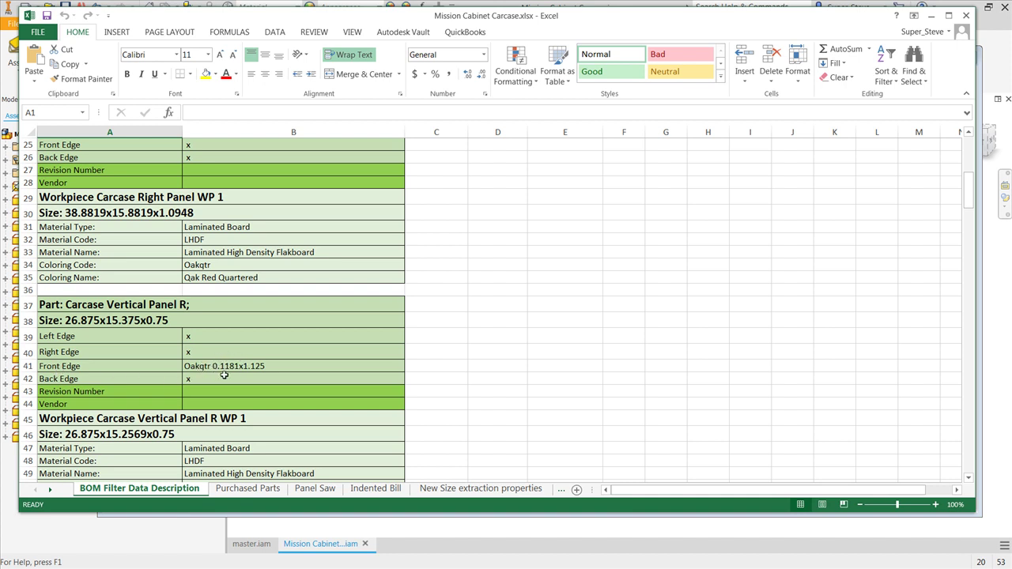
{"action": "scroll", "coordinate": [238, 366], "scroll_direction": "down", "scroll_amount": 5}
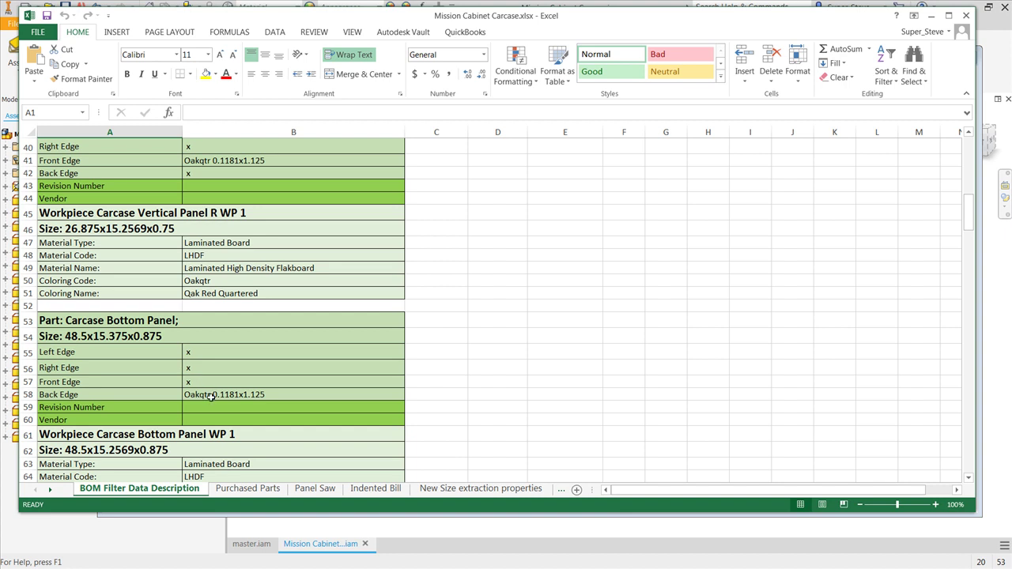
{"action": "scroll", "coordinate": [211, 396], "scroll_direction": "down", "scroll_amount": 6}
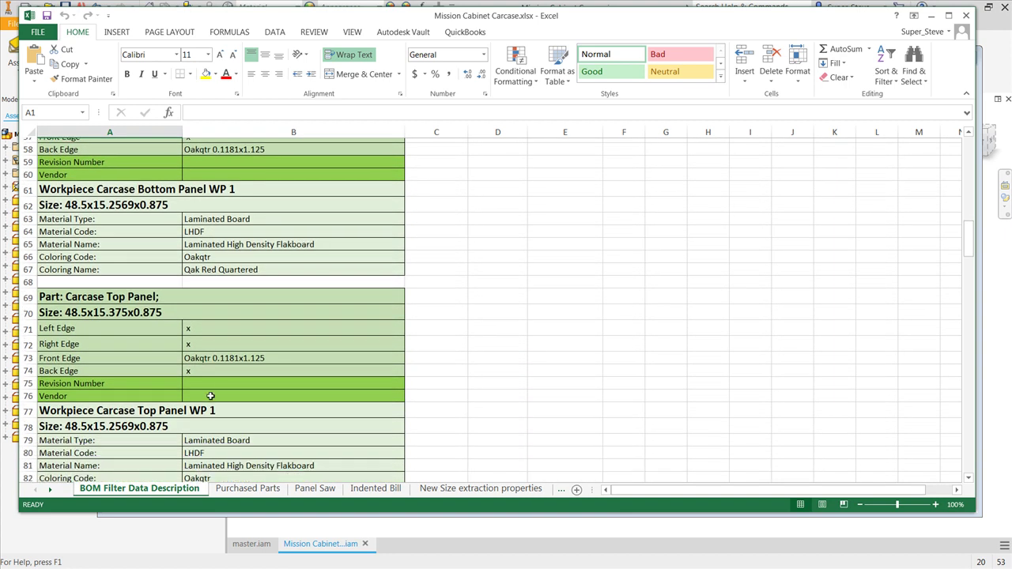
{"action": "scroll", "coordinate": [210, 396], "scroll_direction": "down", "scroll_amount": 1}
{"action": "scroll", "coordinate": [221, 316], "scroll_direction": "down", "scroll_amount": 6}
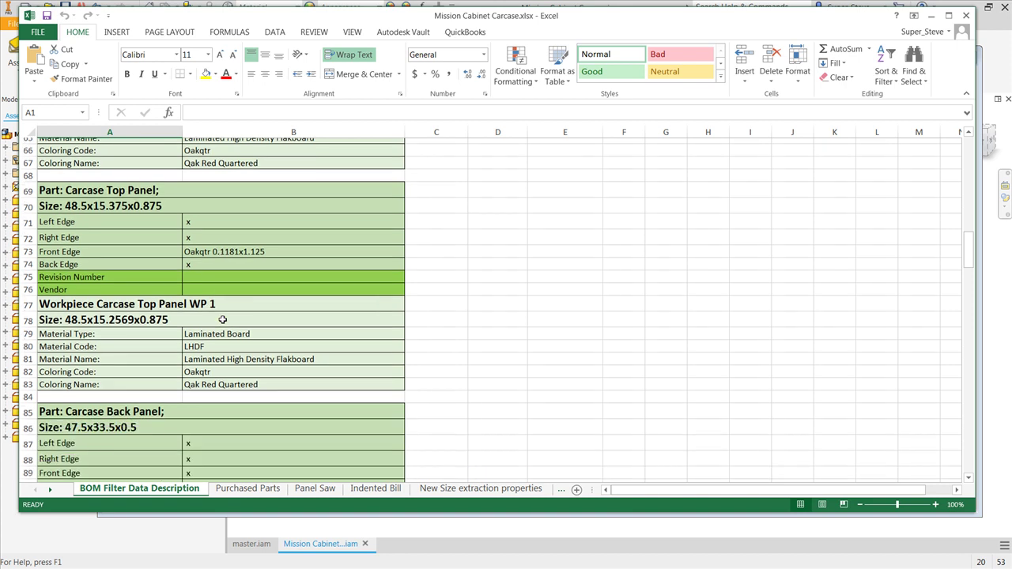
{"action": "scroll", "coordinate": [222, 320], "scroll_direction": "down", "scroll_amount": 6}
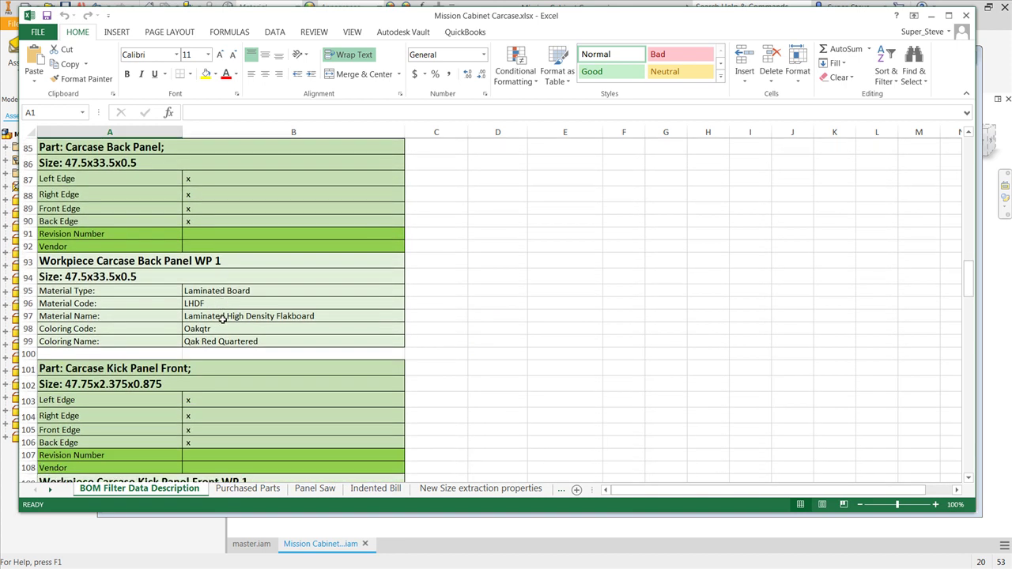
{"action": "scroll", "coordinate": [222, 320], "scroll_direction": "down", "scroll_amount": 9}
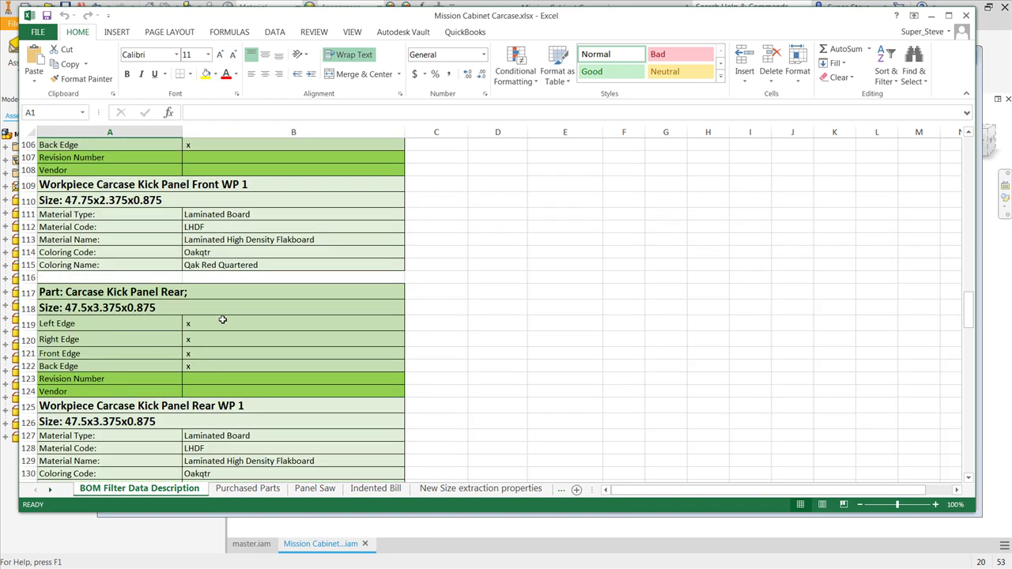
{"action": "scroll", "coordinate": [223, 319], "scroll_direction": "down", "scroll_amount": 3}
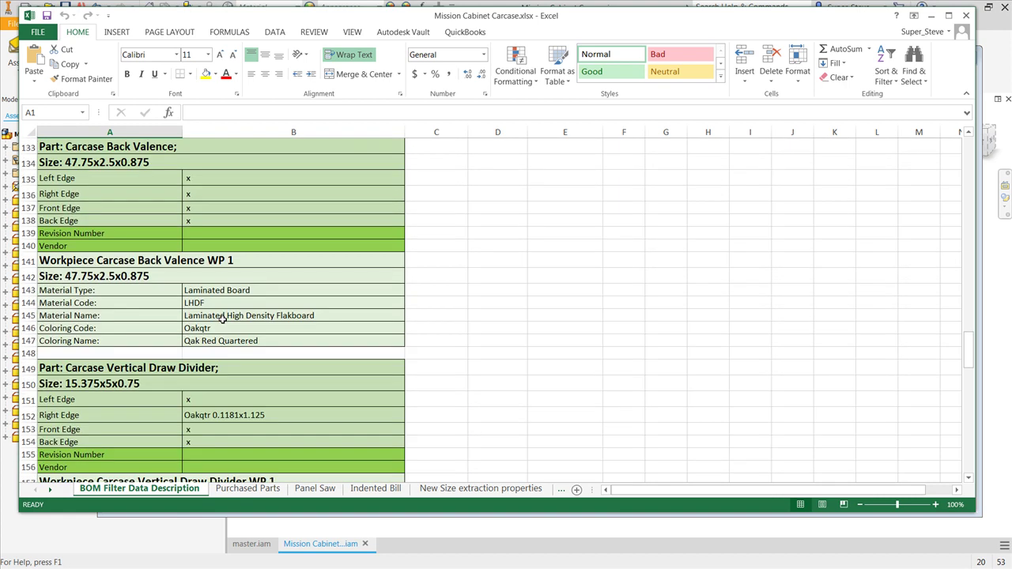
{"action": "scroll", "coordinate": [222, 320], "scroll_direction": "down", "scroll_amount": 2}
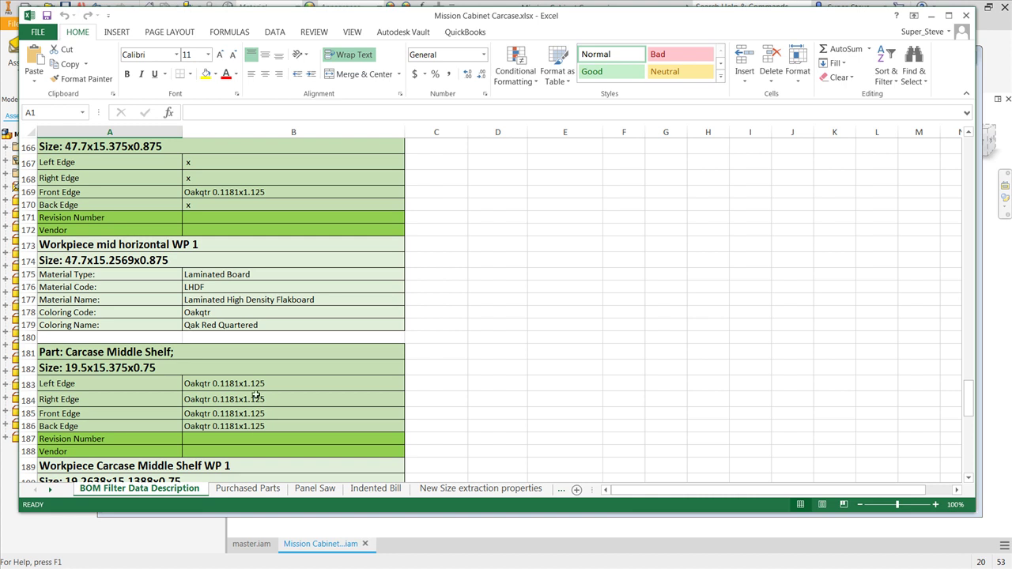
{"action": "scroll", "coordinate": [256, 395], "scroll_direction": "down", "scroll_amount": 8}
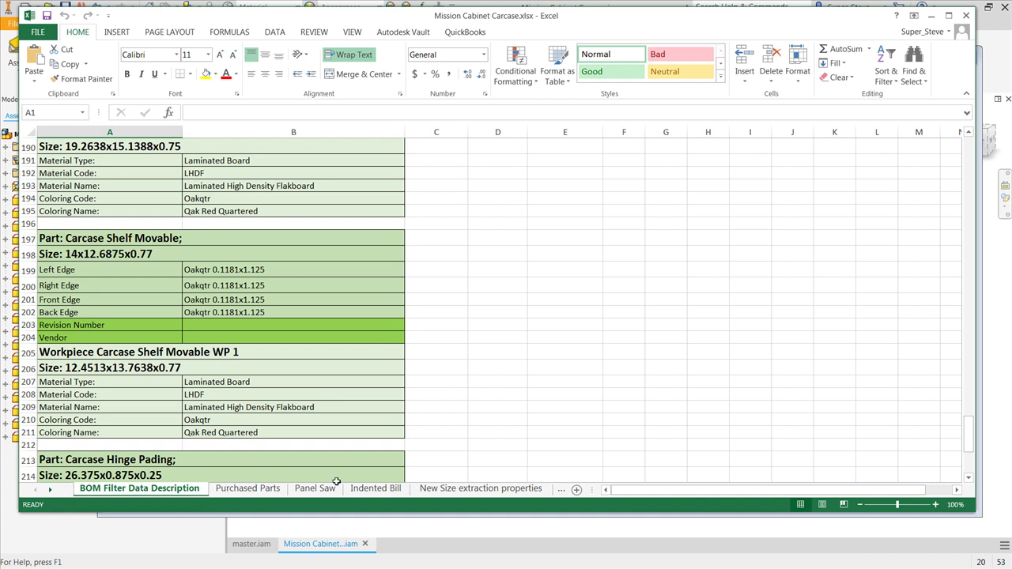
{"action": "left_click", "coordinate": [314, 489]}
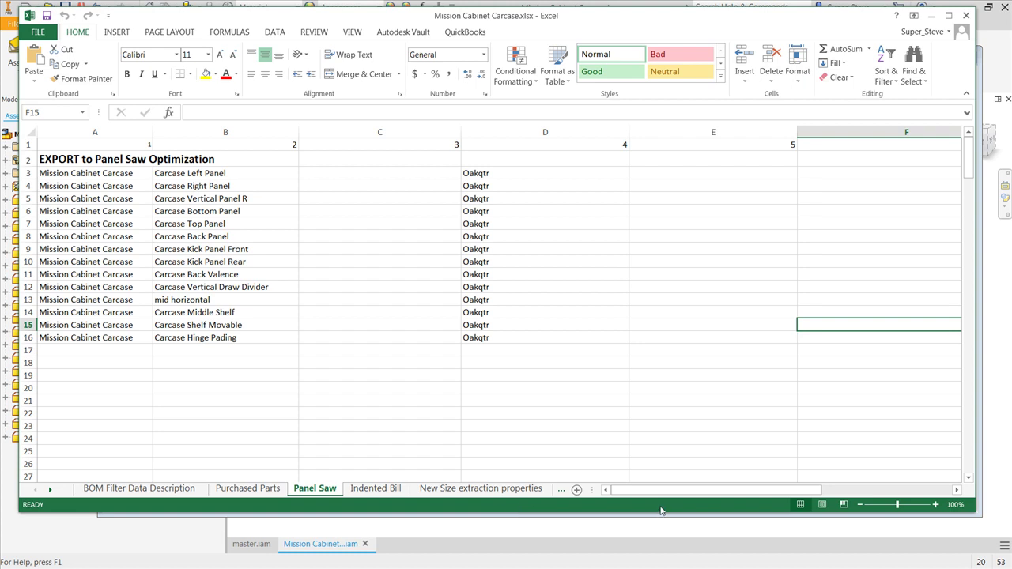
Check the Panel Saw columns and the New Size extraction properties sheet
{"action": "left_click_drag", "start_coordinate": [666, 496], "coordinate": [755, 511]}
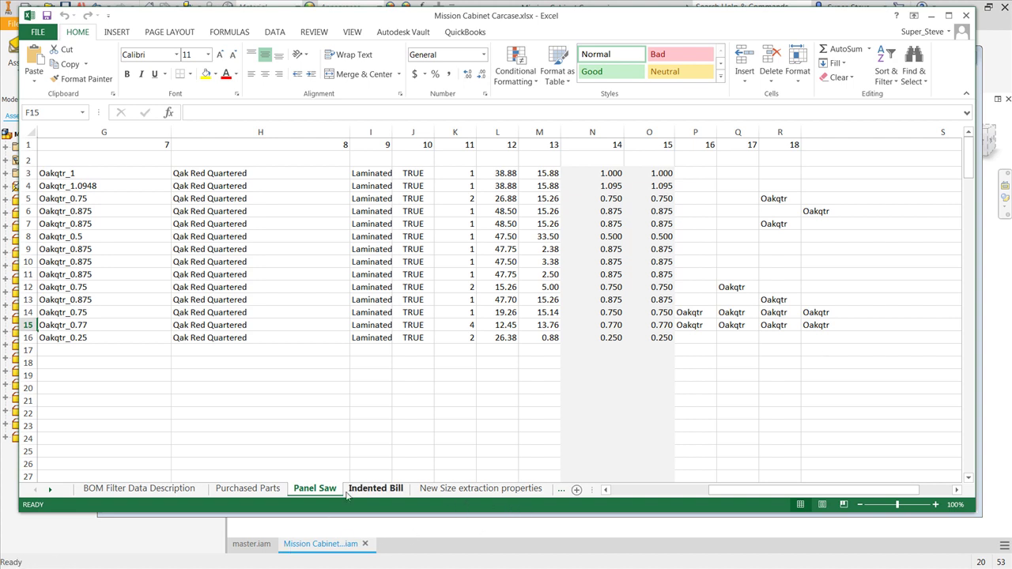
{"action": "left_click", "coordinate": [452, 489]}
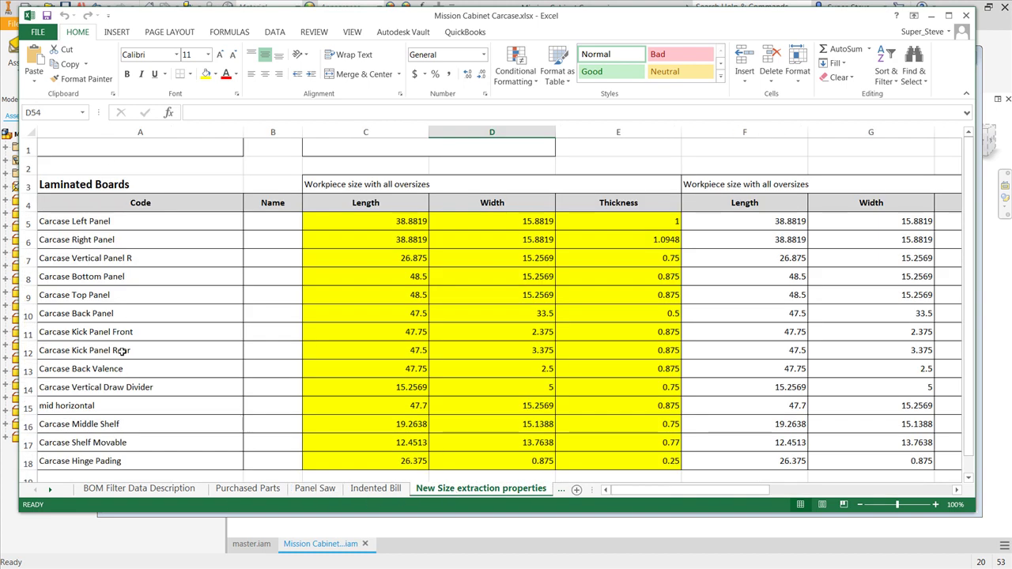
{"action": "scroll", "coordinate": [122, 351], "scroll_direction": "down", "scroll_amount": 1}
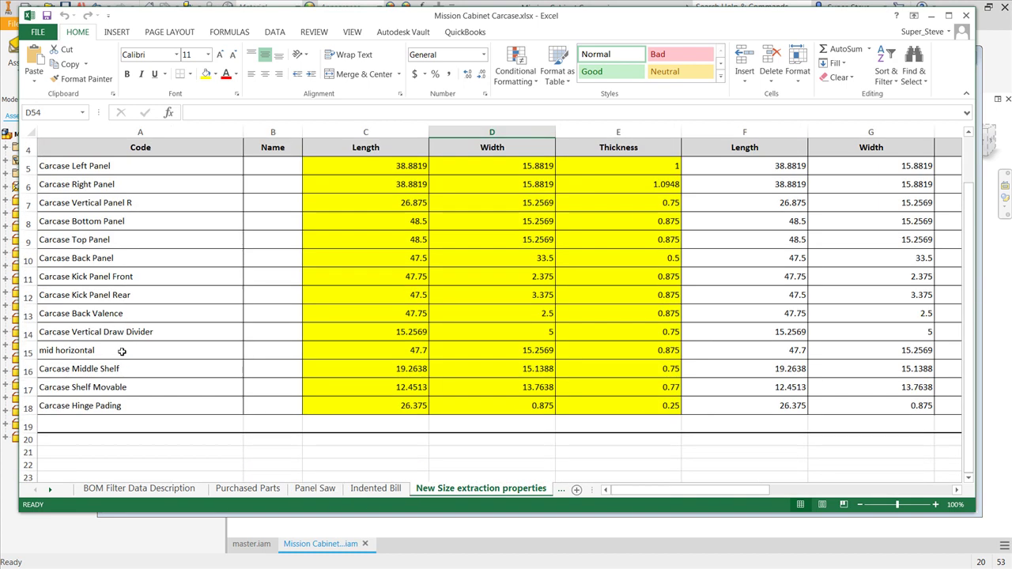
Open the Carcase Right Panel card (39x16x1.0948, Laminated Board)
{"action": "left_click", "coordinate": [50, 490]}
{"action": "left_click", "coordinate": [51, 490]}
{"action": "left_click", "coordinate": [50, 490]}
{"action": "left_click", "coordinate": [51, 490]}
{"action": "left_click", "coordinate": [324, 488]}
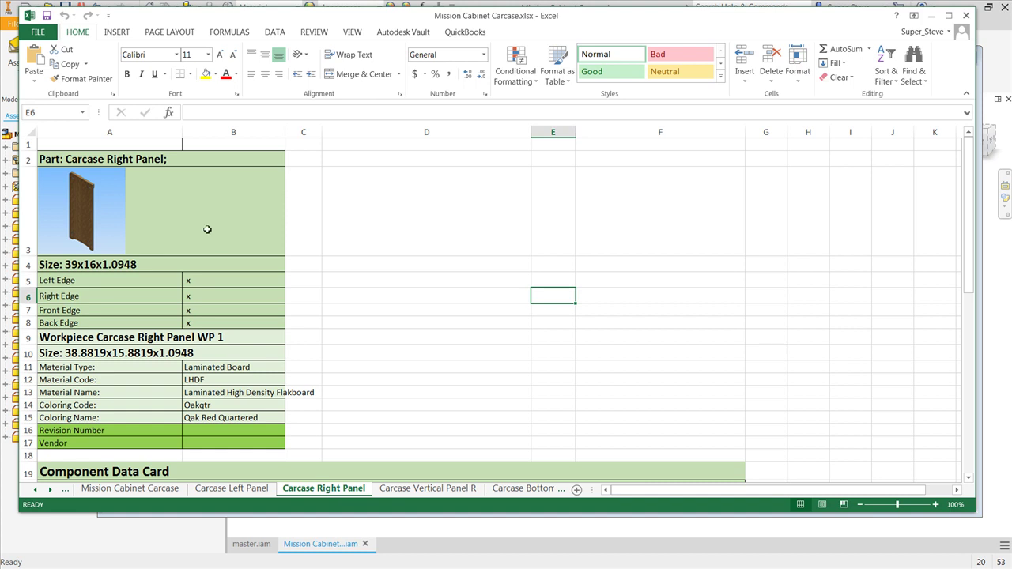
Review the Carcase Bottom Panel sheet's data card
{"action": "scroll", "coordinate": [109, 336], "scroll_direction": "down", "scroll_amount": 2}
{"action": "scroll", "coordinate": [109, 336], "scroll_direction": "down", "scroll_amount": 3}
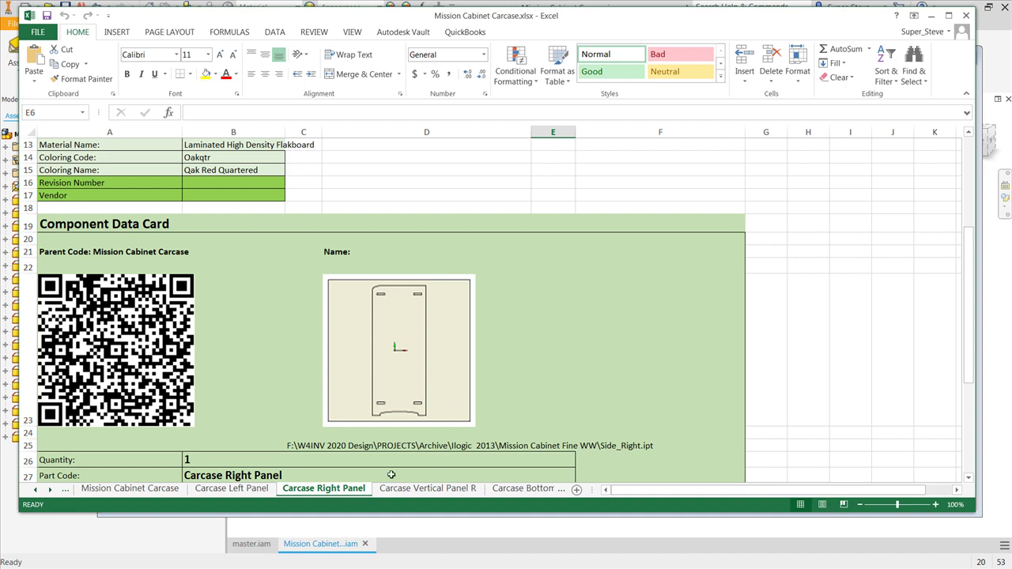
{"action": "left_click", "coordinate": [526, 488]}
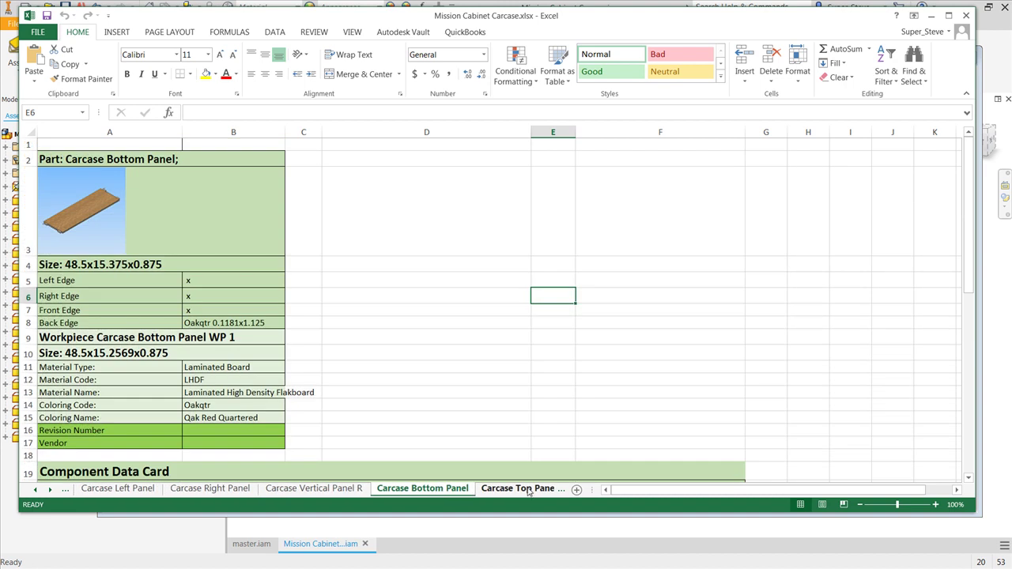
{"action": "scroll", "coordinate": [340, 409], "scroll_direction": "down", "scroll_amount": 5}
{"action": "scroll", "coordinate": [451, 445], "scroll_direction": "up", "scroll_amount": 1}
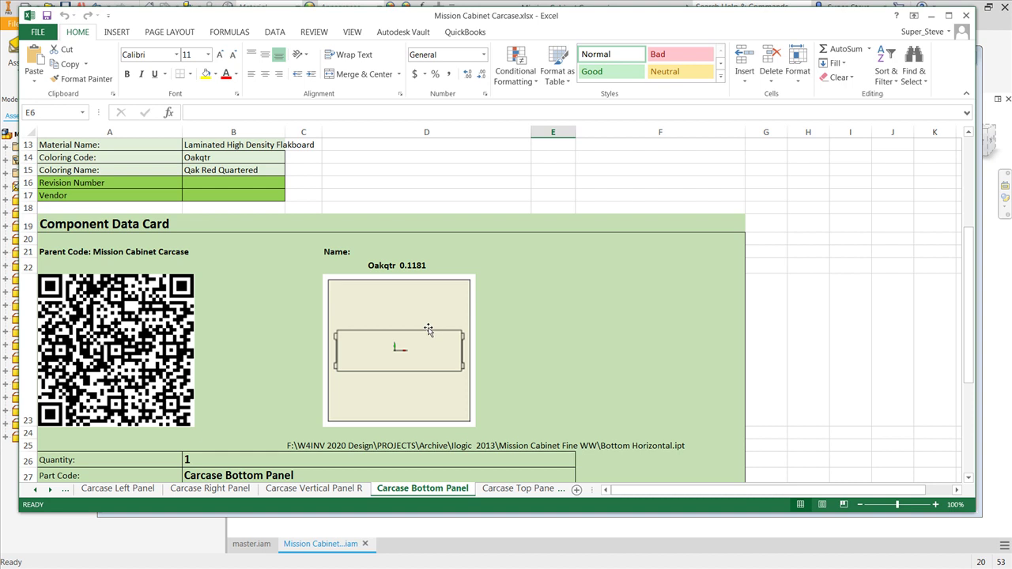
Review the Carcase Top Panel sheet's data card
{"action": "left_click", "coordinate": [515, 488]}
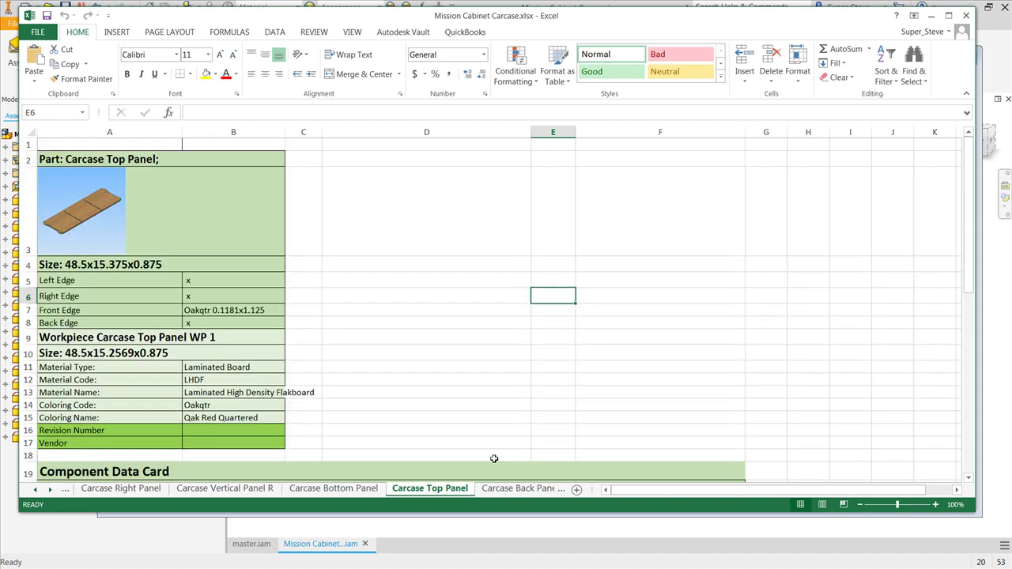
{"action": "scroll", "coordinate": [494, 443], "scroll_direction": "down", "scroll_amount": 4}
{"action": "scroll", "coordinate": [494, 416], "scroll_direction": "down", "scroll_amount": 3}
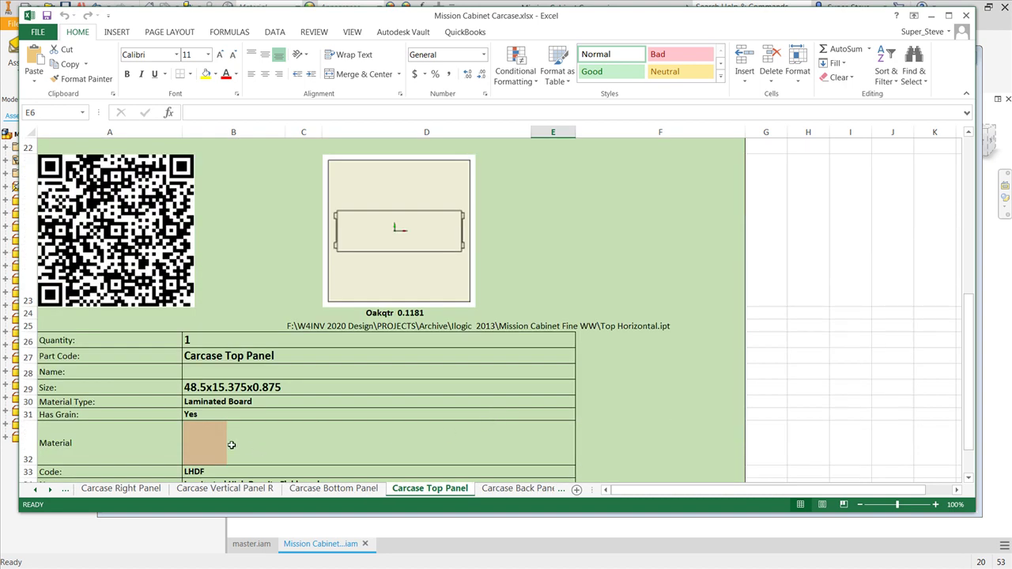
{"action": "scroll", "coordinate": [250, 407], "scroll_direction": "down", "scroll_amount": 2}
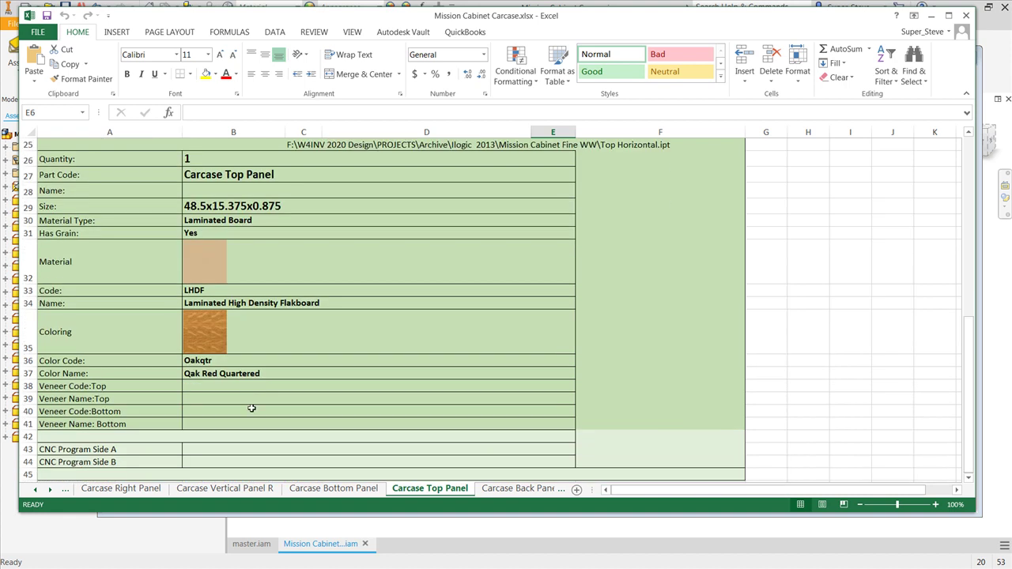
{"action": "scroll", "coordinate": [251, 404], "scroll_direction": "up", "scroll_amount": 2}
{"action": "scroll", "coordinate": [201, 388], "scroll_direction": "down", "scroll_amount": 1}
Review the Carcase Middle Shelf card (19.5x15.375x0.75, LHDF), then close the workbook
{"action": "left_click", "coordinate": [51, 490]}
{"action": "left_click", "coordinate": [50, 490]}
{"action": "left_click", "coordinate": [51, 490]}
{"action": "left_click", "coordinate": [50, 490]}
{"action": "left_click", "coordinate": [51, 490]}
{"action": "left_click", "coordinate": [51, 490]}
{"action": "left_click", "coordinate": [435, 489]}
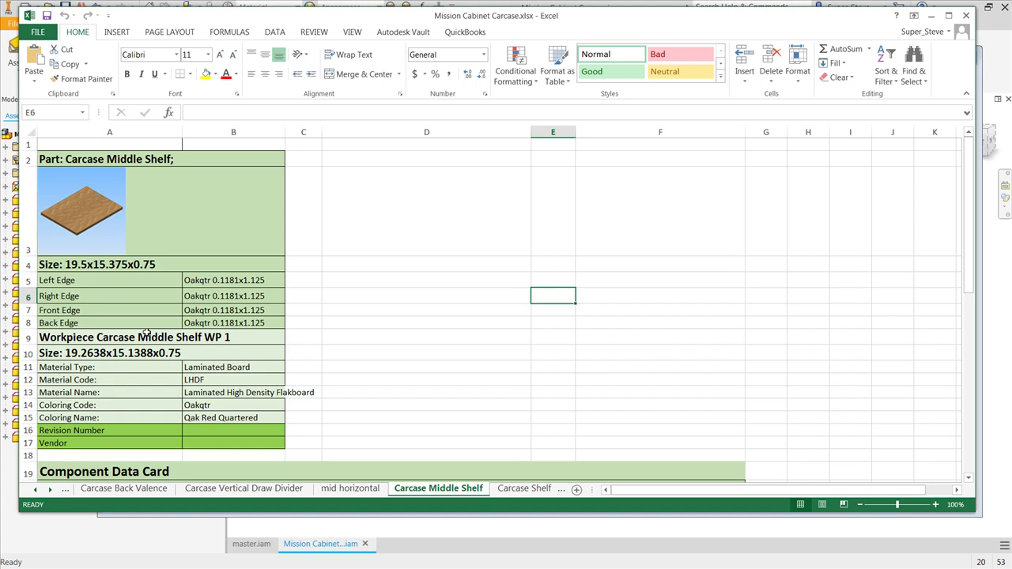
{"action": "scroll", "coordinate": [147, 333], "scroll_direction": "down", "scroll_amount": 1}
{"action": "scroll", "coordinate": [229, 317], "scroll_direction": "down", "scroll_amount": 3}
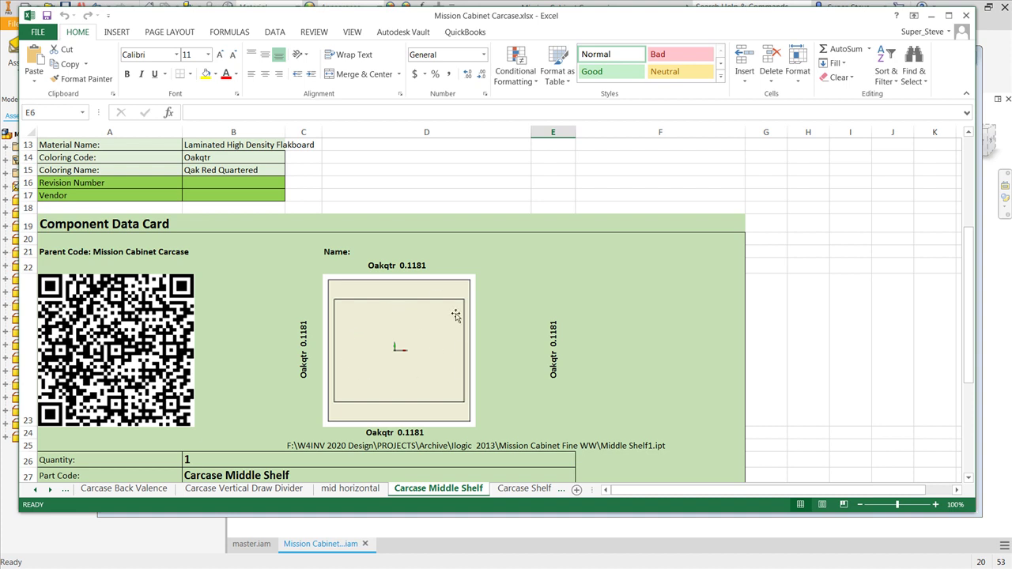
{"action": "scroll", "coordinate": [378, 366], "scroll_direction": "down", "scroll_amount": 3}
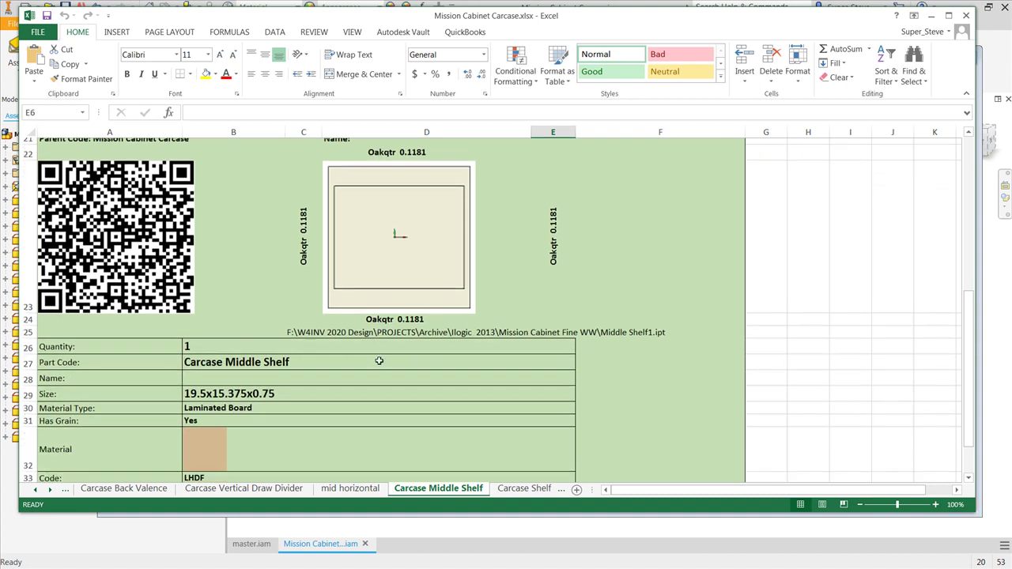
{"action": "scroll", "coordinate": [427, 326], "scroll_direction": "down", "scroll_amount": 2}
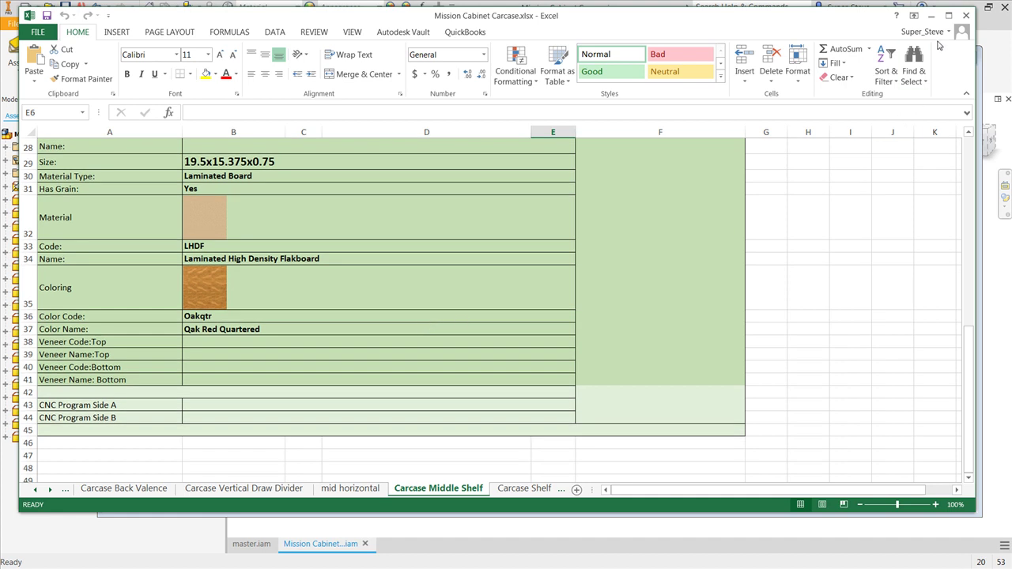
{"action": "left_click", "coordinate": [965, 15]}
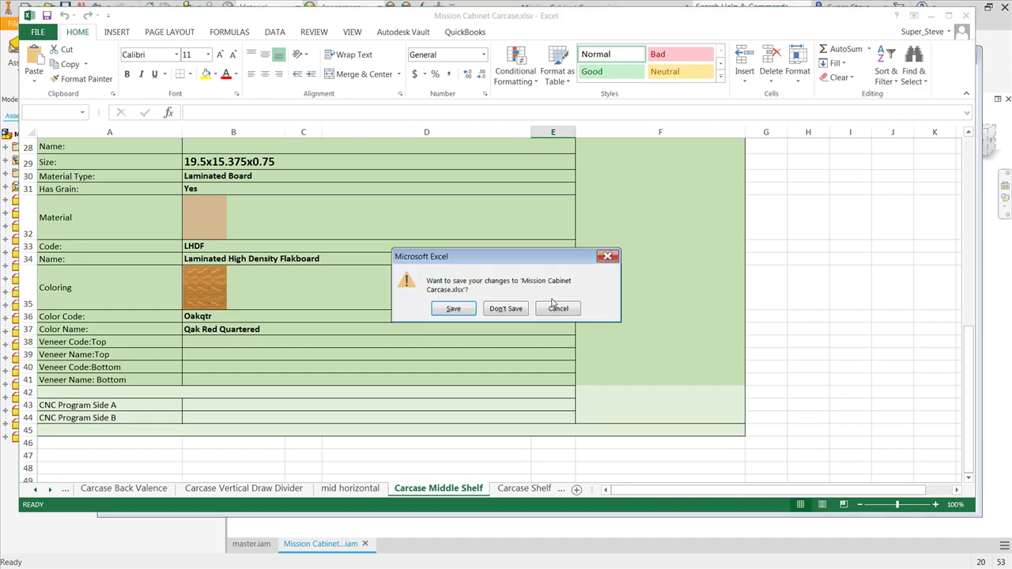
Close Excel, the carcase BOM and the Mission Cabinet Carcase assembly without saving
{"action": "left_click", "coordinate": [528, 308]}
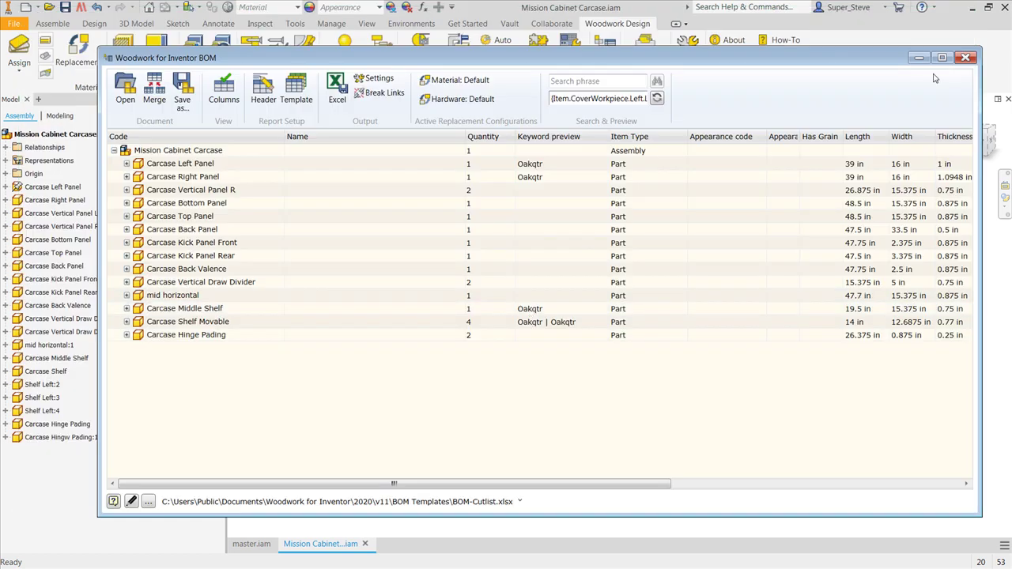
{"action": "left_click", "coordinate": [965, 58]}
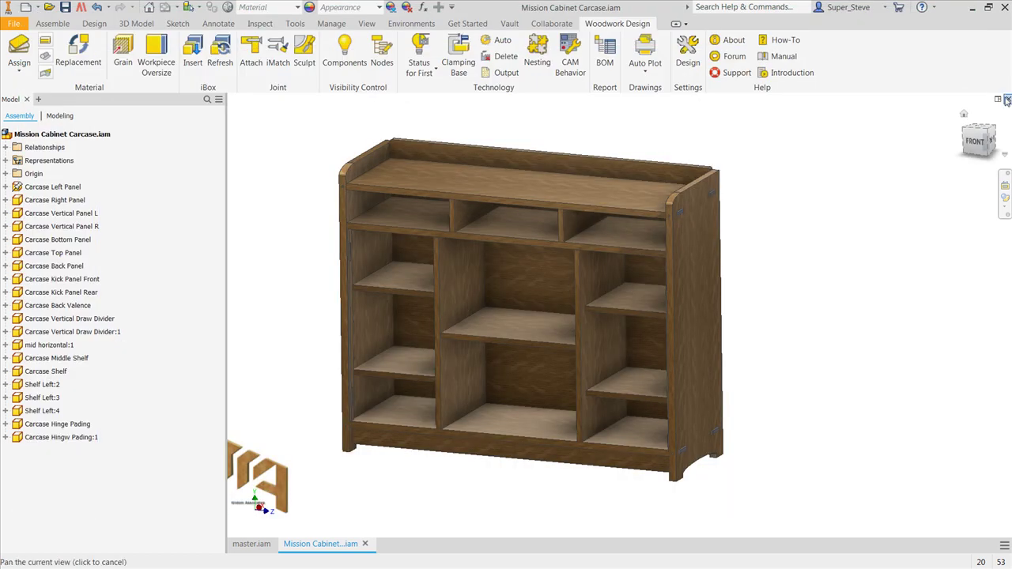
{"action": "left_click", "coordinate": [1007, 100]}
{"action": "left_click", "coordinate": [472, 320]}
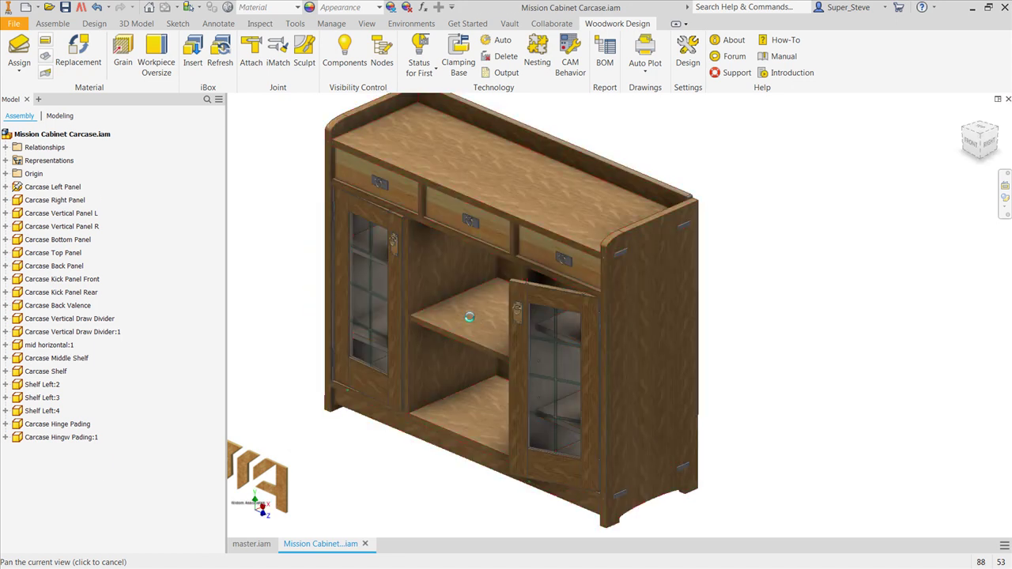
Export the master.iam BOM to Excel as master.xlsx, replacing the existing file, and open it
{"action": "left_click", "coordinate": [606, 54]}
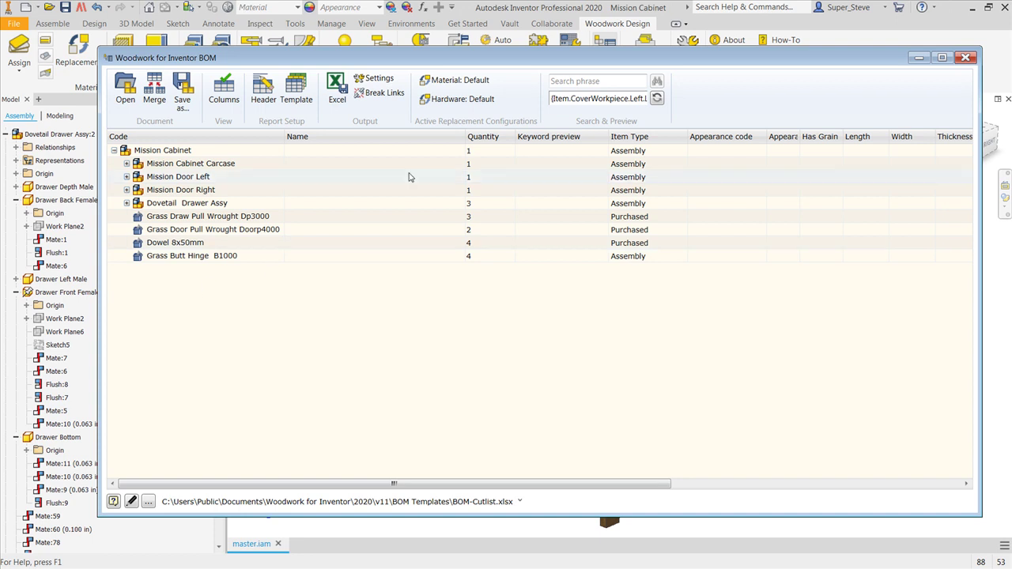
{"action": "left_click", "coordinate": [336, 85]}
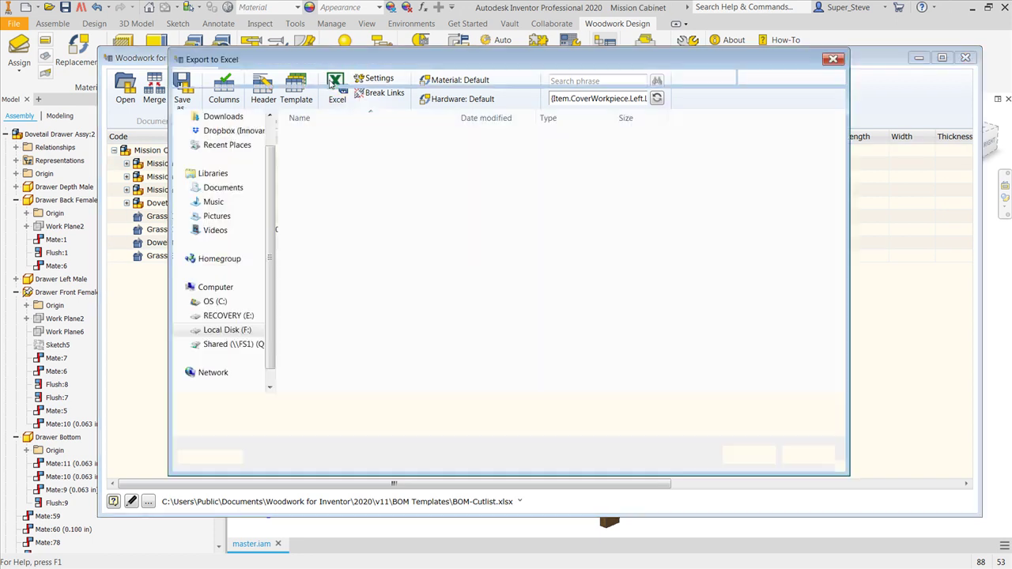
{"action": "left_click", "coordinate": [748, 455]}
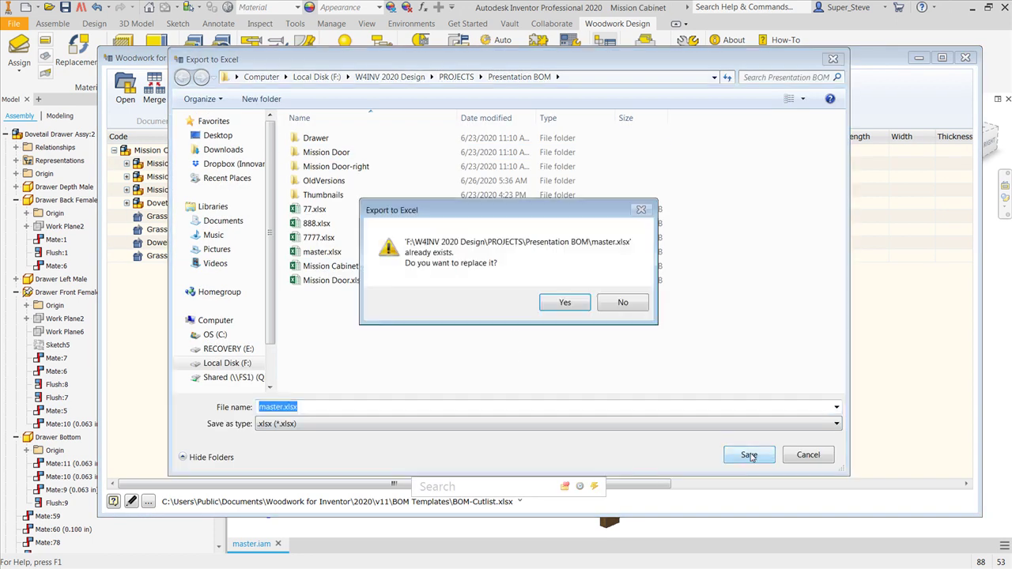
{"action": "left_click", "coordinate": [564, 302]}
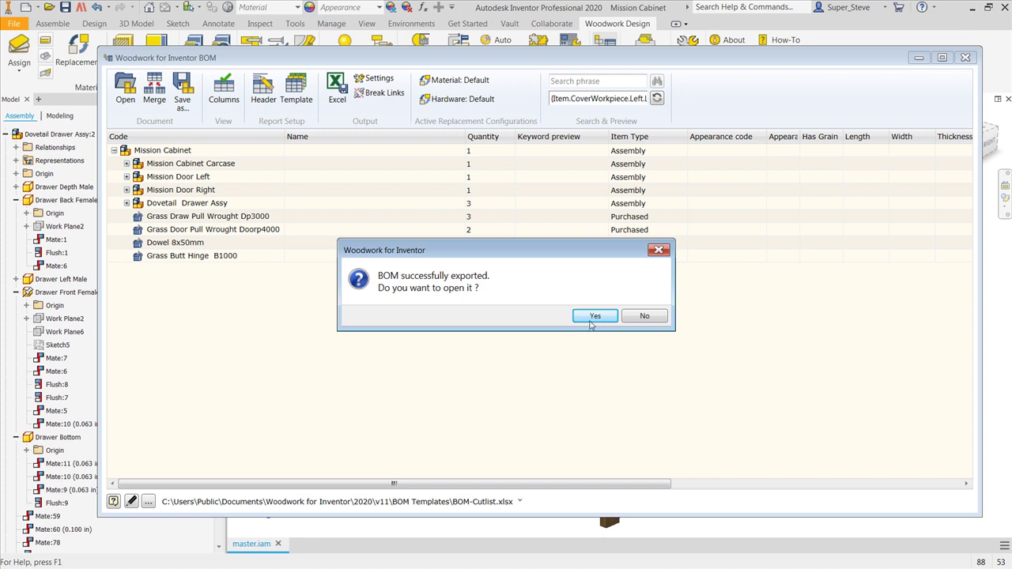
{"action": "left_click", "coordinate": [592, 318]}
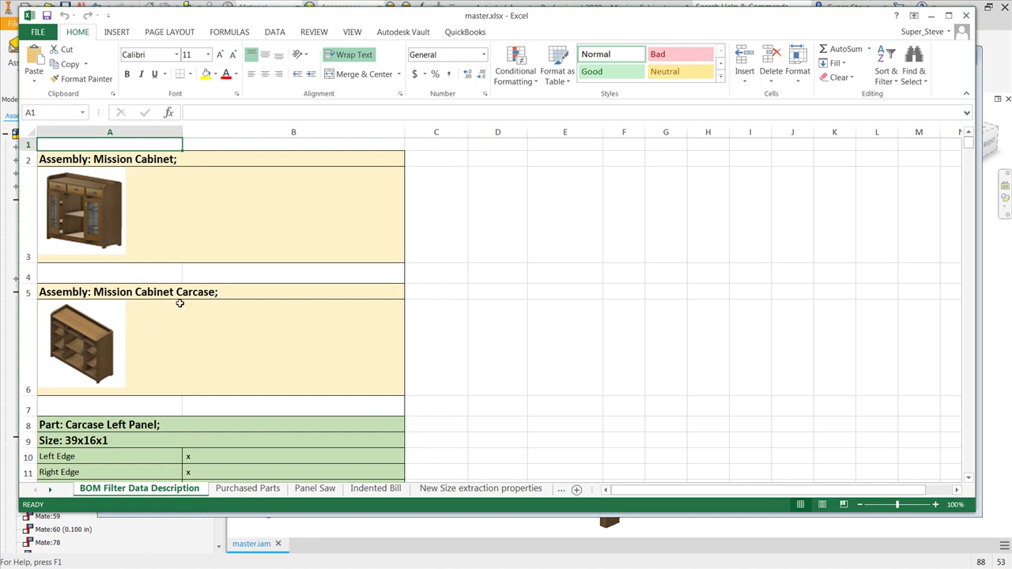
{"action": "scroll", "coordinate": [183, 331], "scroll_direction": "down", "scroll_amount": 1}
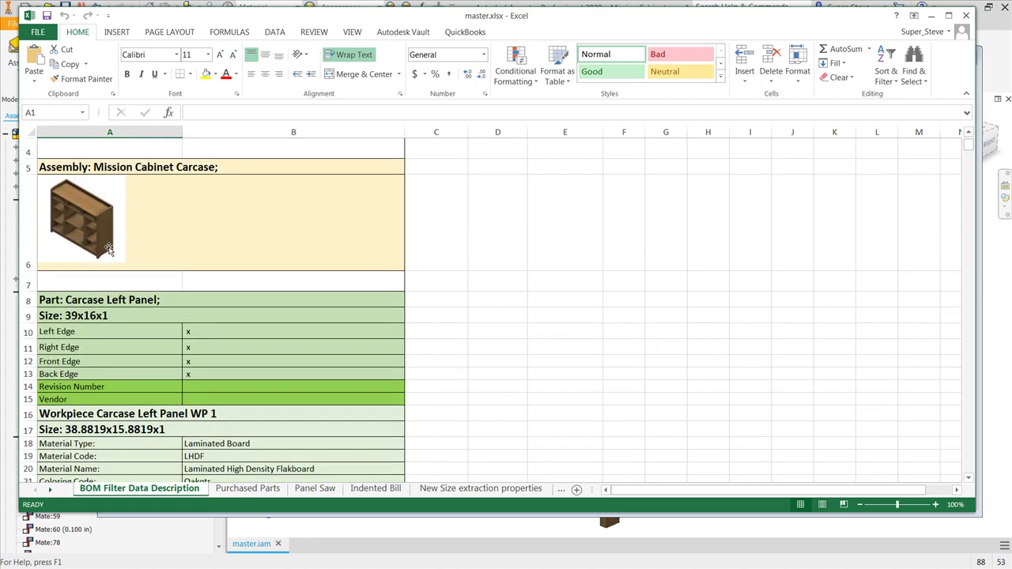
{"action": "scroll", "coordinate": [122, 322], "scroll_direction": "down", "scroll_amount": 2}
{"action": "scroll", "coordinate": [122, 323], "scroll_direction": "down", "scroll_amount": 10}
{"action": "scroll", "coordinate": [122, 322], "scroll_direction": "down", "scroll_amount": 12}
{"action": "scroll", "coordinate": [121, 322], "scroll_direction": "down", "scroll_amount": 8}
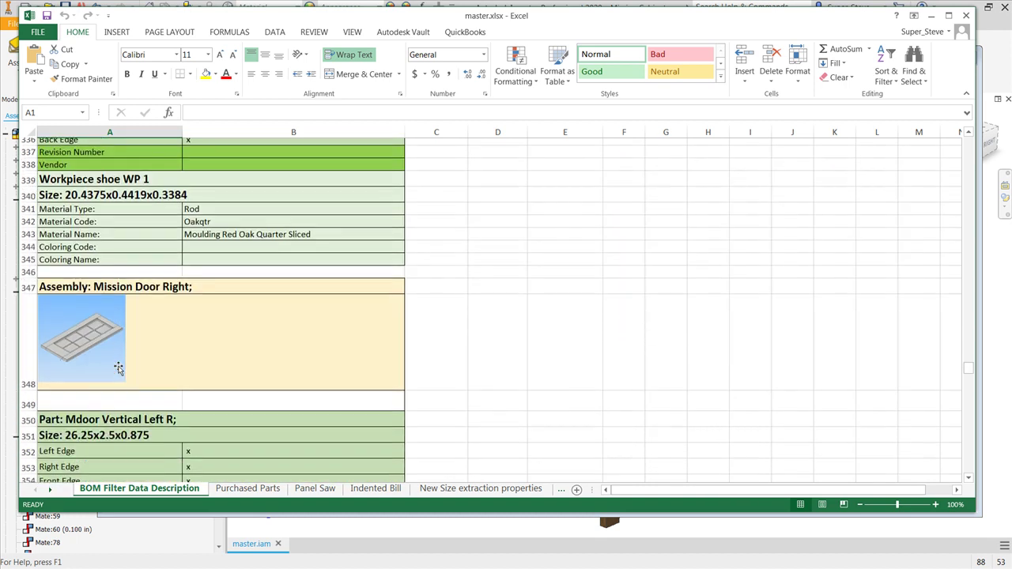
{"action": "scroll", "coordinate": [139, 332], "scroll_direction": "down", "scroll_amount": 1}
{"action": "scroll", "coordinate": [139, 332], "scroll_direction": "down", "scroll_amount": 15}
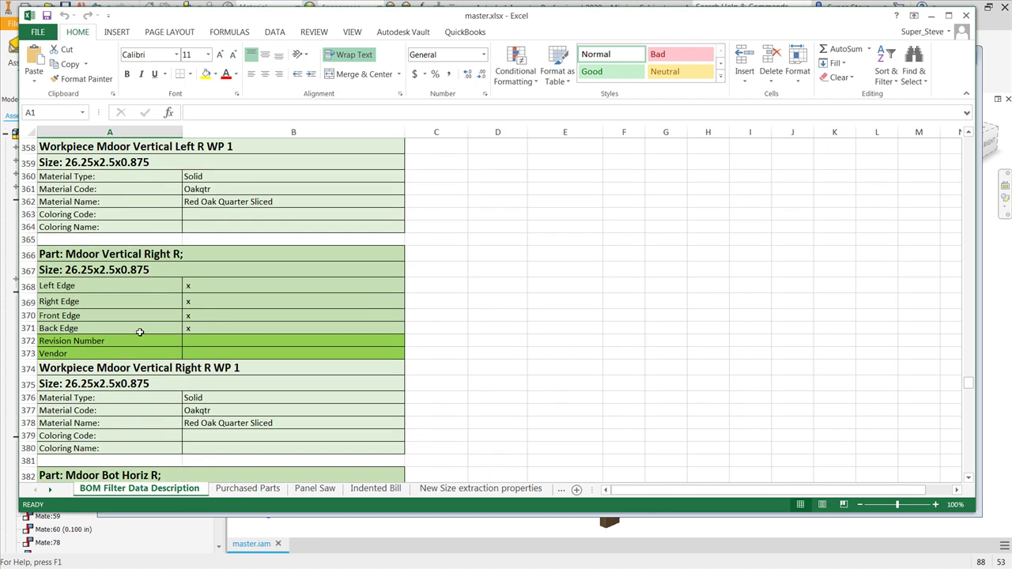
{"action": "scroll", "coordinate": [139, 332], "scroll_direction": "down", "scroll_amount": 12}
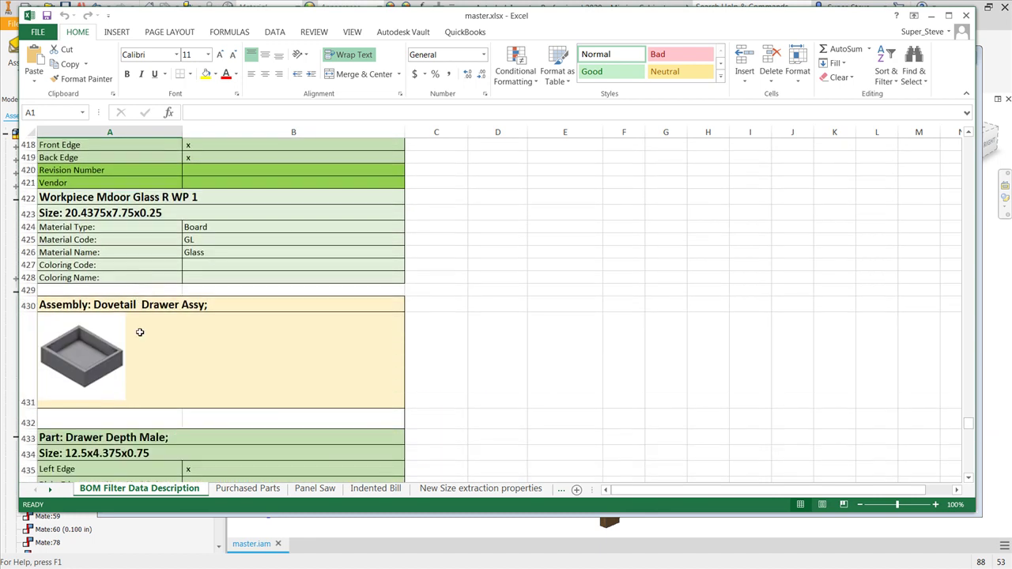
{"action": "scroll", "coordinate": [139, 332], "scroll_direction": "down", "scroll_amount": 7}
{"action": "scroll", "coordinate": [148, 262], "scroll_direction": "down", "scroll_amount": 9}
{"action": "scroll", "coordinate": [152, 327], "scroll_direction": "down", "scroll_amount": 6}
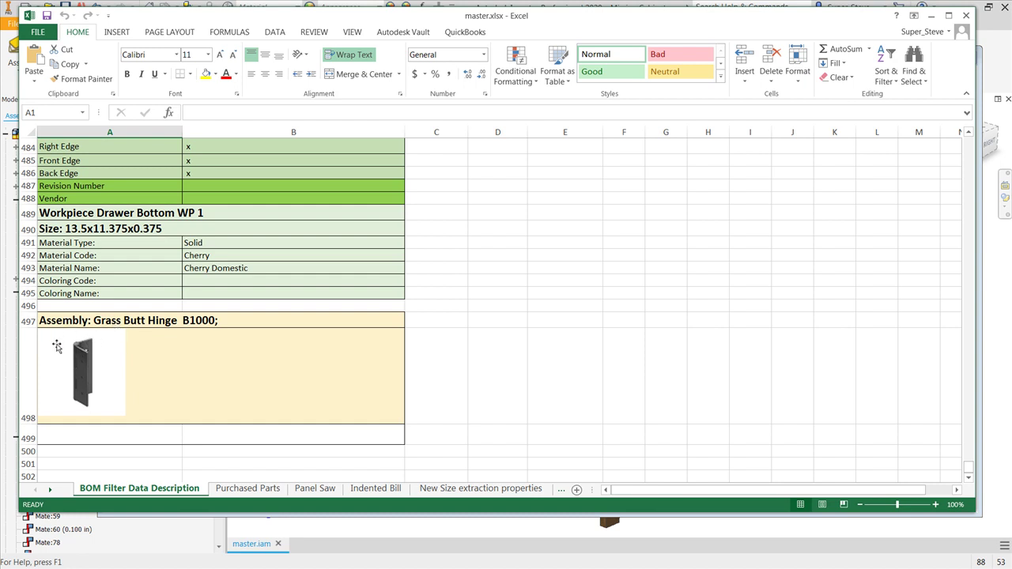
Review the Purchased Parts hardware table, then switch to the Panel Saw sheet
{"action": "left_click", "coordinate": [247, 489]}
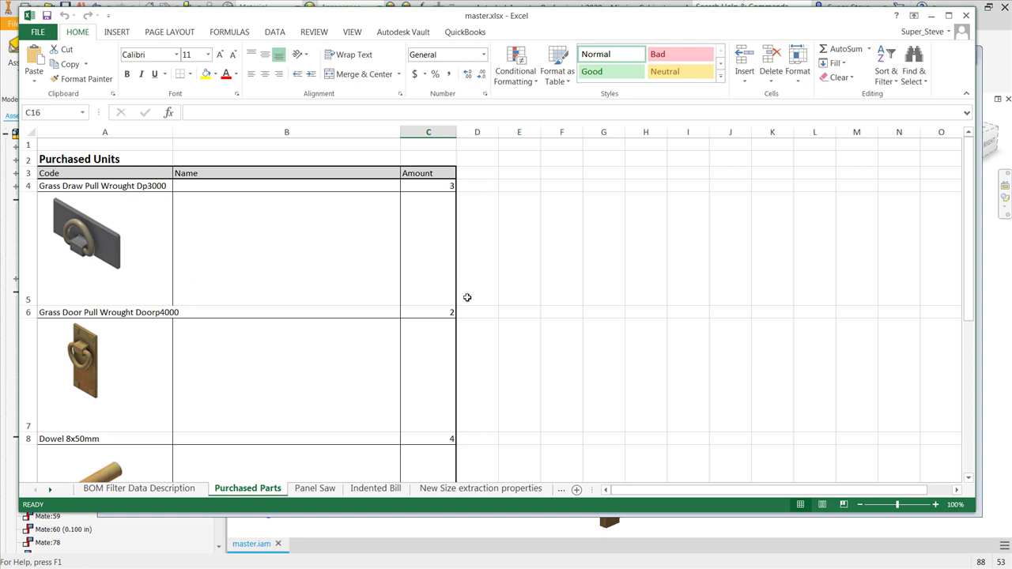
{"action": "scroll", "coordinate": [443, 289], "scroll_direction": "down", "scroll_amount": 3}
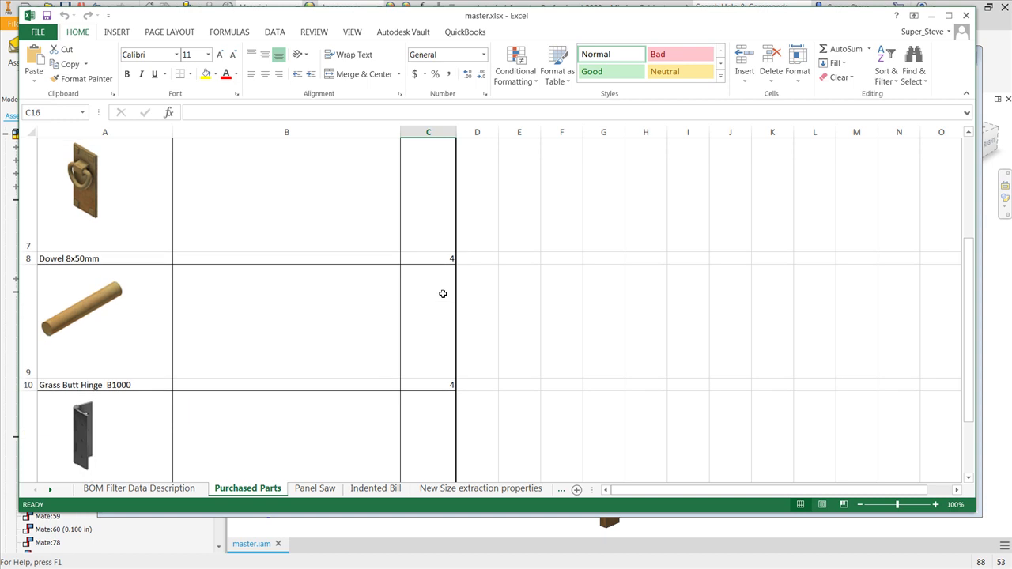
{"action": "scroll", "coordinate": [400, 323], "scroll_direction": "down", "scroll_amount": 2}
{"action": "scroll", "coordinate": [402, 317], "scroll_direction": "up", "scroll_amount": 2}
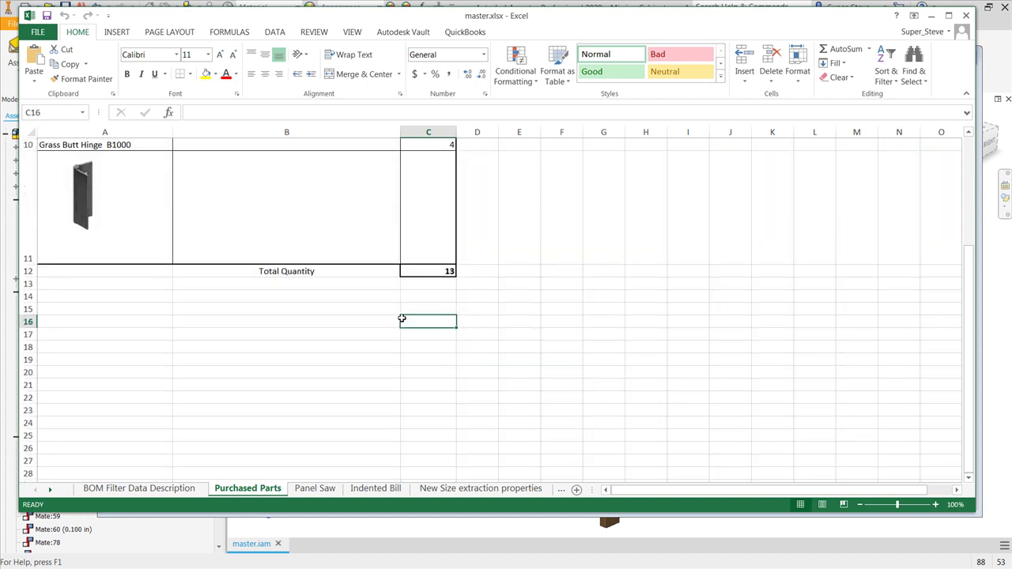
{"action": "scroll", "coordinate": [437, 331], "scroll_direction": "down", "scroll_amount": 2}
{"action": "scroll", "coordinate": [436, 199], "scroll_direction": "up", "scroll_amount": 2}
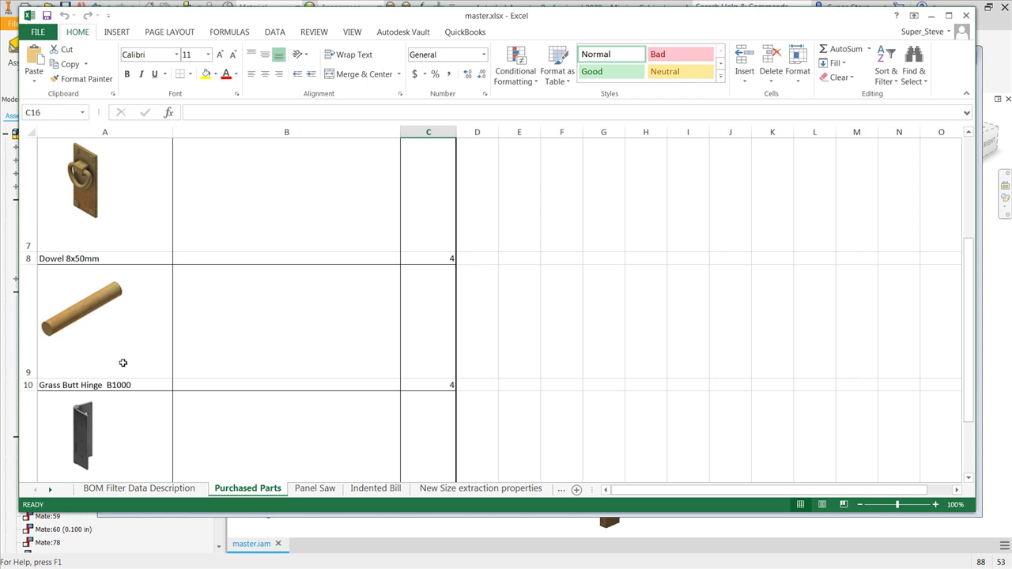
{"action": "left_click", "coordinate": [318, 489]}
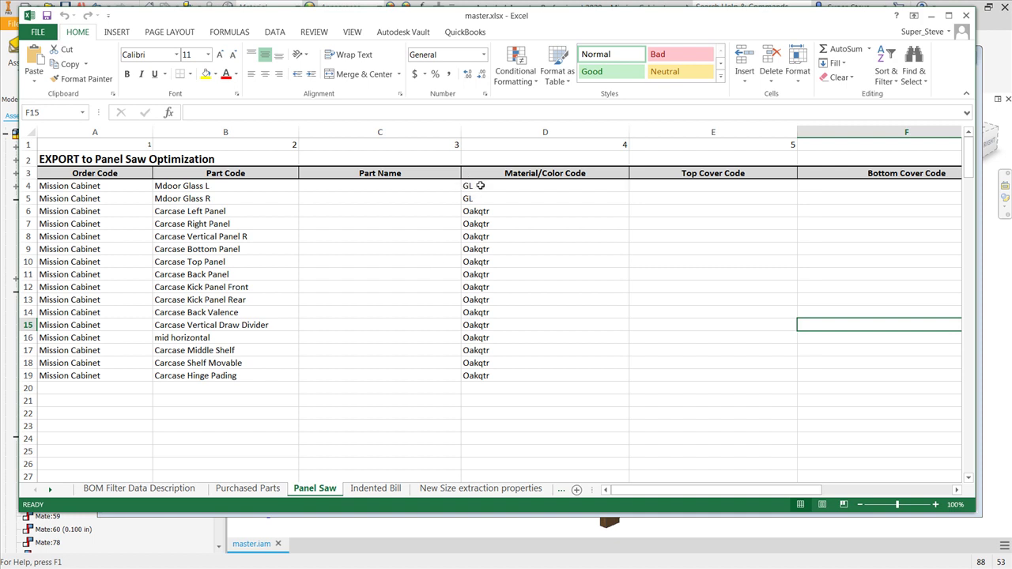
Open the Indented Bill sheet and scroll through its Mission Door and Dovetail Drawer part groups
{"action": "left_click", "coordinate": [396, 491]}
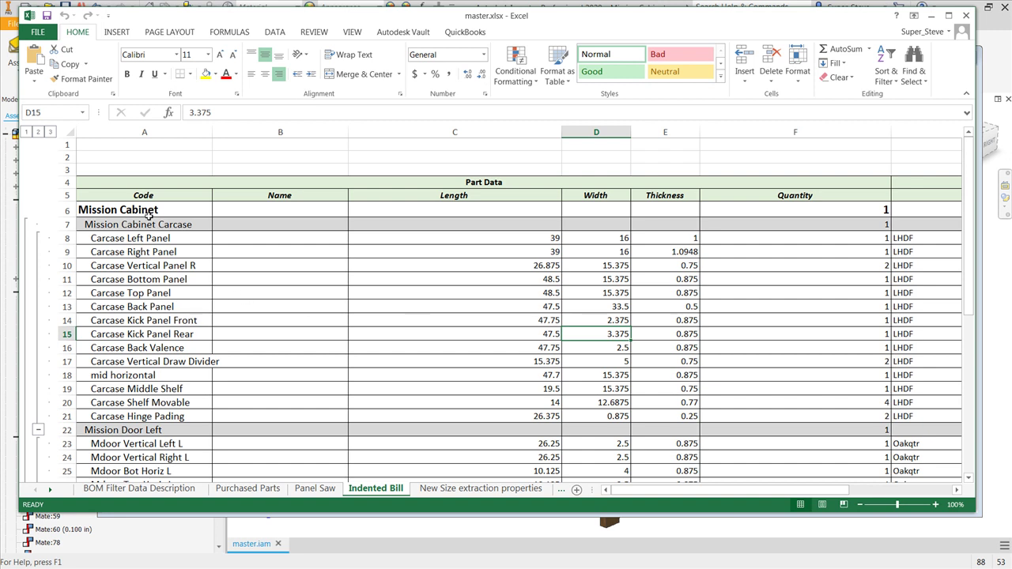
{"action": "scroll", "coordinate": [161, 249], "scroll_direction": "down", "scroll_amount": 1}
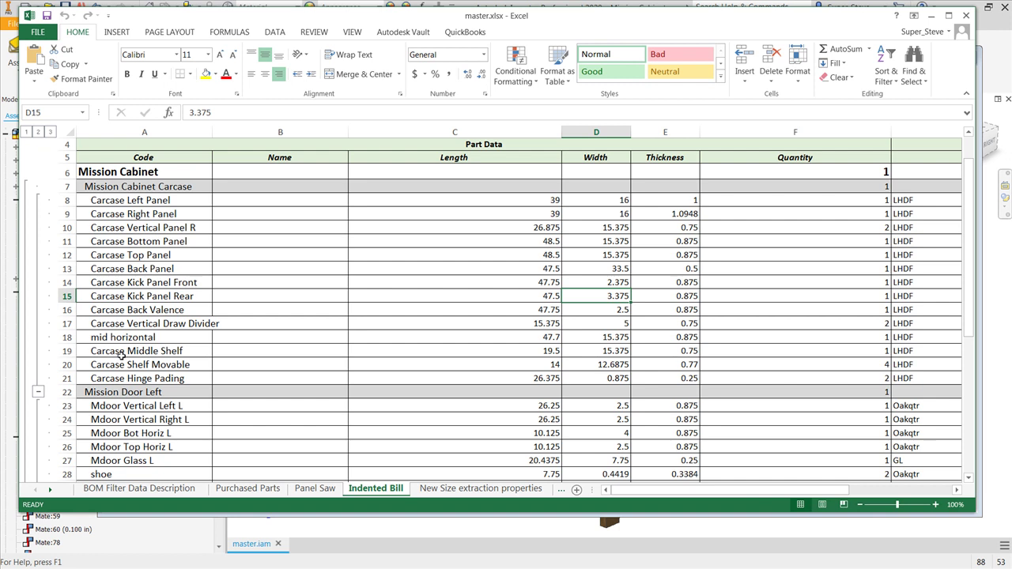
{"action": "scroll", "coordinate": [121, 354], "scroll_direction": "down", "scroll_amount": 4}
{"action": "scroll", "coordinate": [123, 355], "scroll_direction": "down", "scroll_amount": 4}
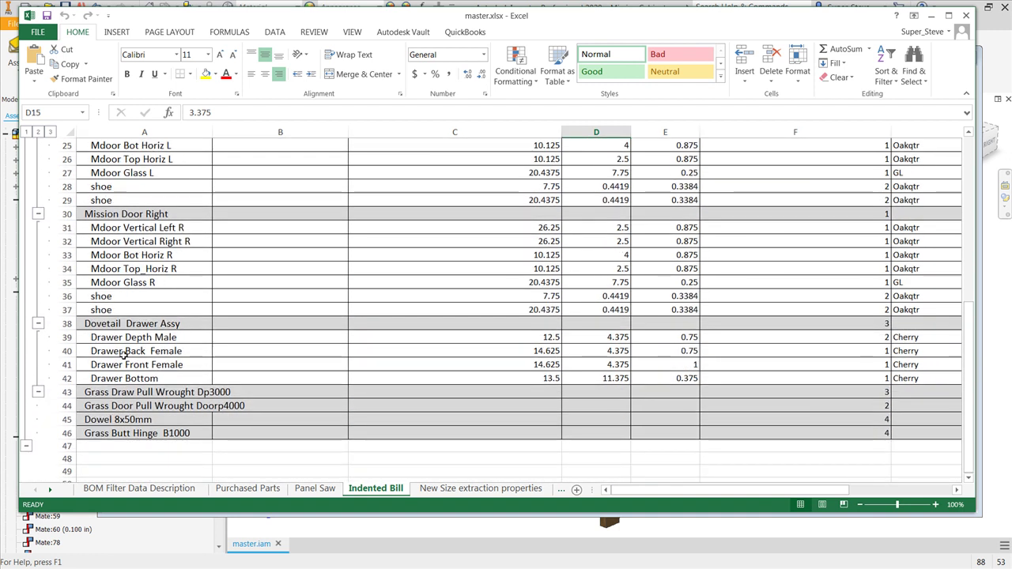
{"action": "scroll", "coordinate": [124, 354], "scroll_direction": "up", "scroll_amount": 2}
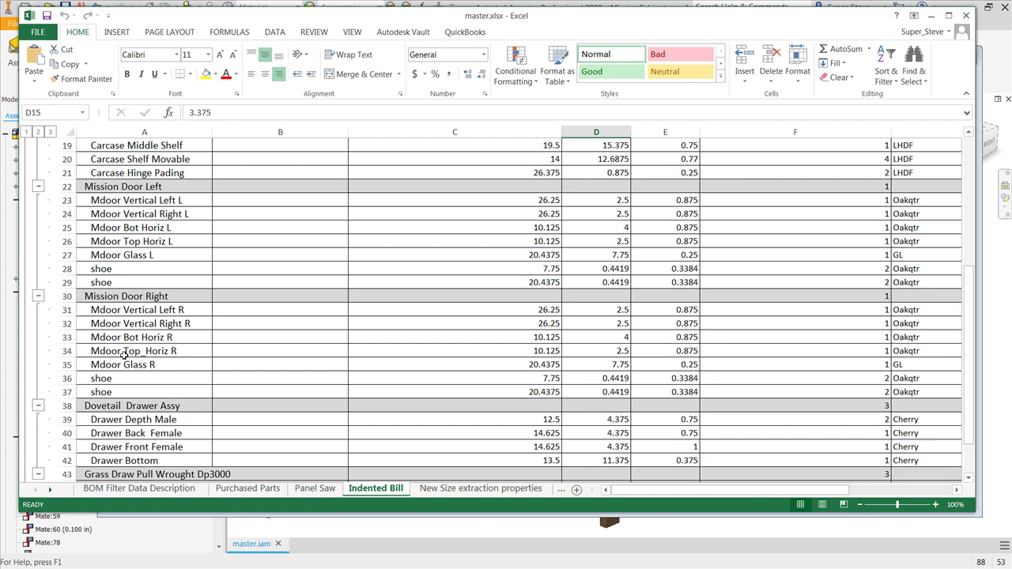
Open and scroll the Carcase Top Panel part sheet
{"action": "left_click", "coordinate": [50, 489]}
{"action": "left_click", "coordinate": [49, 489]}
{"action": "left_click", "coordinate": [50, 490]}
{"action": "left_click", "coordinate": [50, 489]}
{"action": "left_click", "coordinate": [50, 489]}
{"action": "left_click", "coordinate": [50, 489]}
{"action": "left_click", "coordinate": [49, 489]}
{"action": "left_click", "coordinate": [49, 489]}
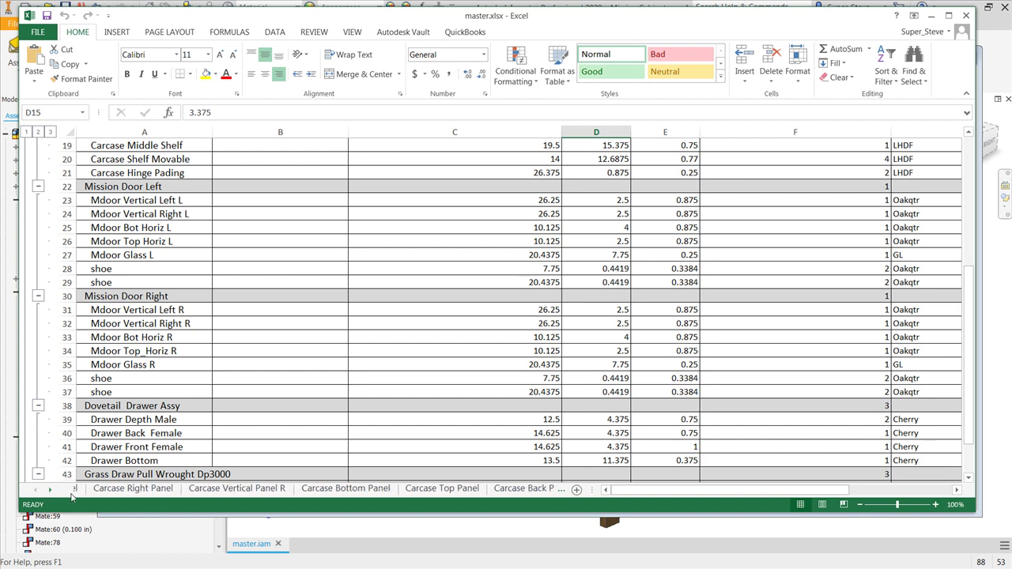
{"action": "left_click", "coordinate": [457, 488]}
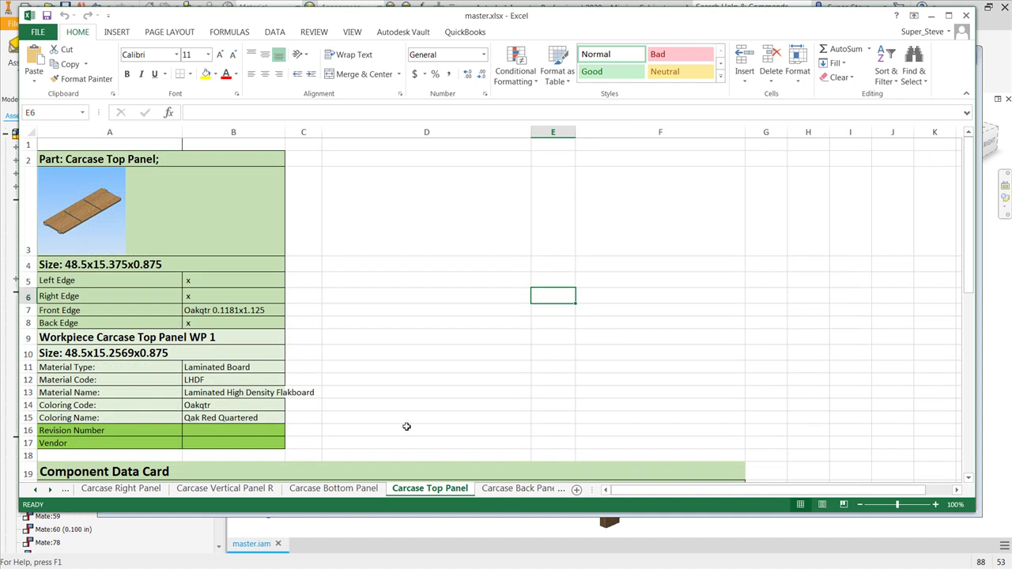
{"action": "scroll", "coordinate": [371, 316], "scroll_direction": "down", "scroll_amount": 3}
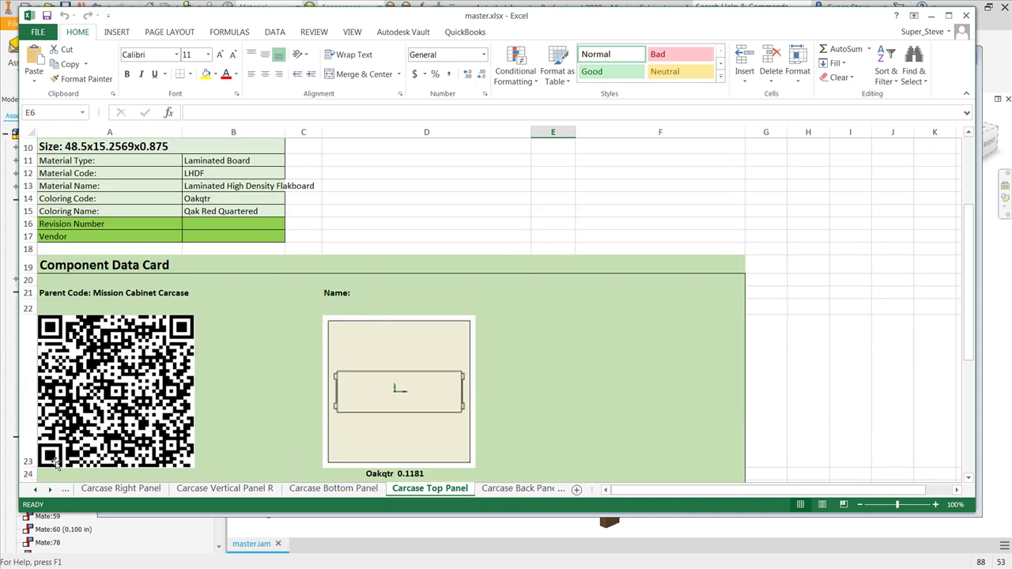
Open and scroll the Mdoor Vertical Left L part sheet
{"action": "left_click", "coordinate": [50, 489]}
{"action": "left_click", "coordinate": [50, 489]}
{"action": "left_click", "coordinate": [50, 489]}
{"action": "left_click", "coordinate": [50, 490]}
{"action": "left_click", "coordinate": [49, 490]}
{"action": "left_click", "coordinate": [426, 488]}
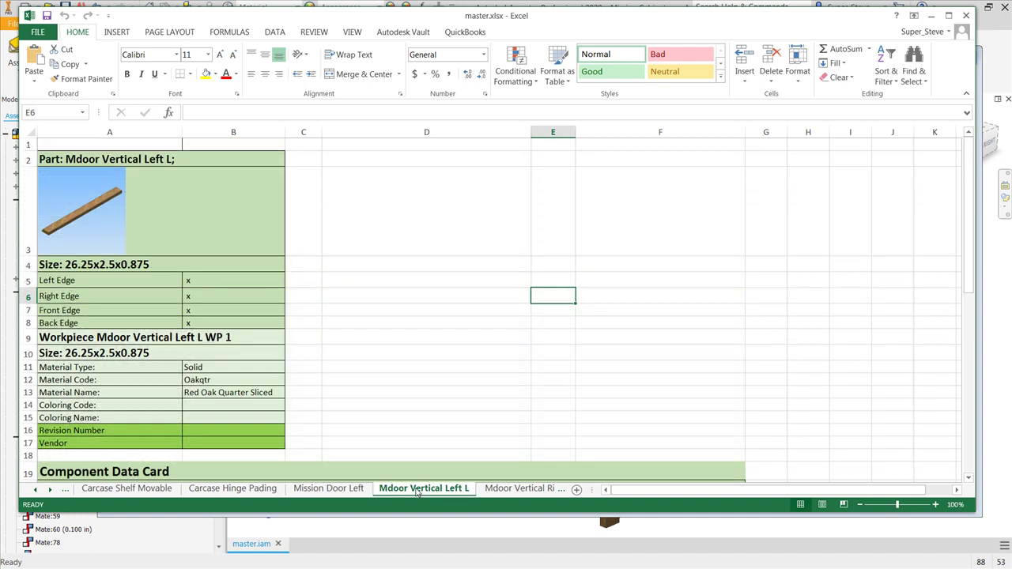
{"action": "scroll", "coordinate": [260, 261], "scroll_direction": "down", "scroll_amount": 3}
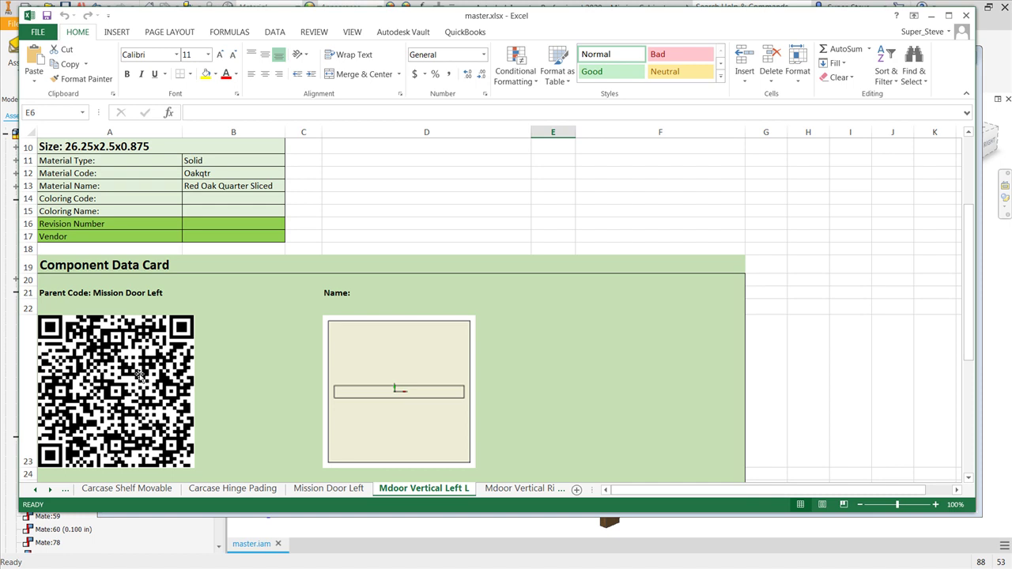
Review the Mdoor Vertical Right L sheet, then return to the master.iam assembly in Inventor
{"action": "left_click", "coordinate": [517, 488]}
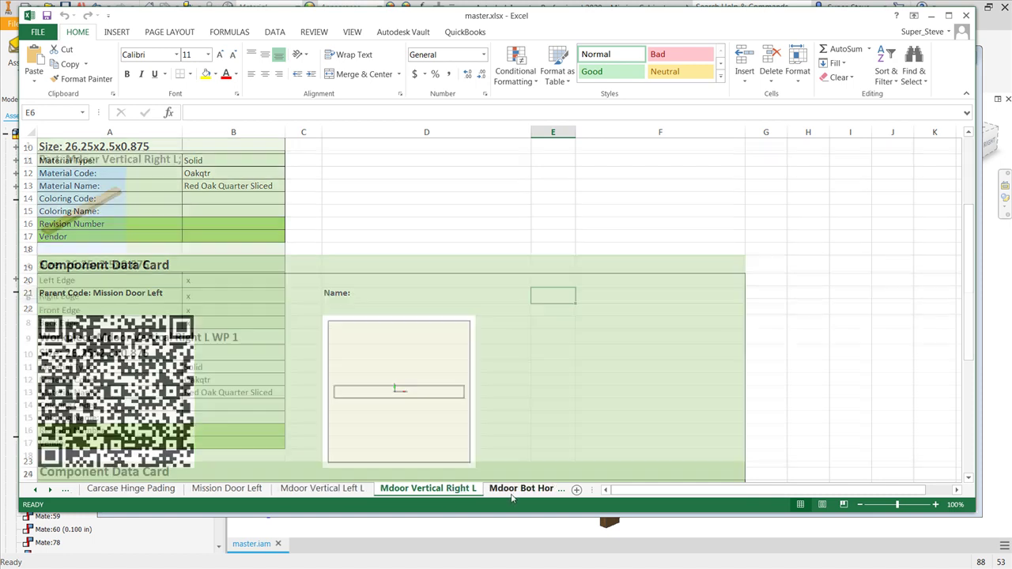
{"action": "scroll", "coordinate": [487, 442], "scroll_direction": "down", "scroll_amount": 4}
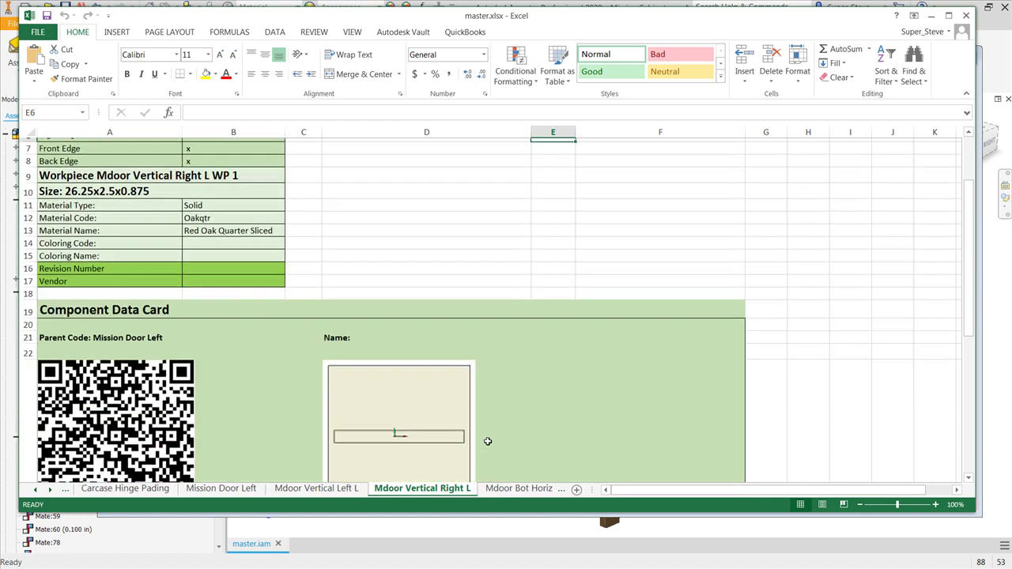
{"action": "scroll", "coordinate": [487, 441], "scroll_direction": "down", "scroll_amount": 1}
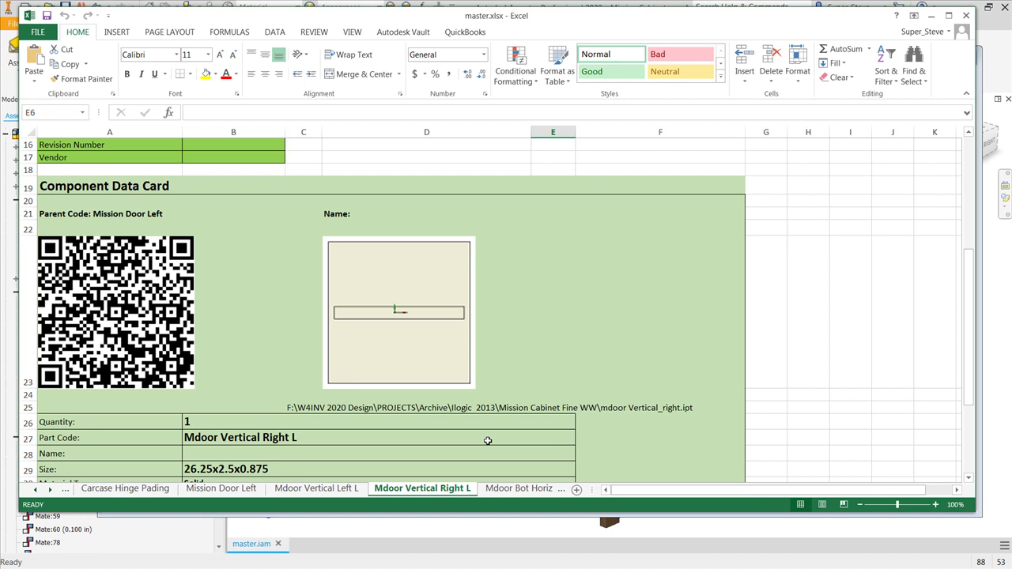
{"action": "key", "text": "alt+Tab"}
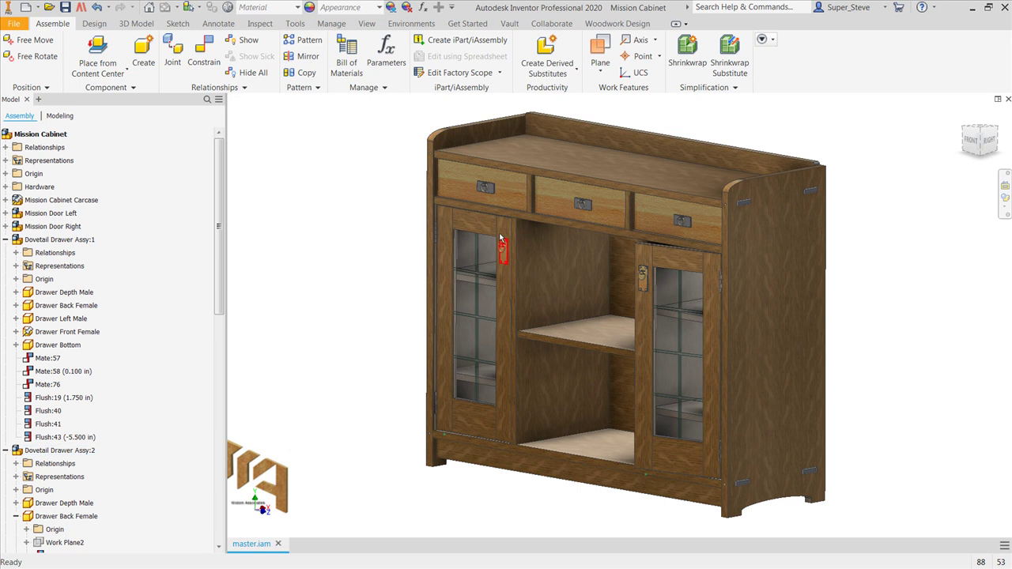
Swing the left door open and start Drawing3 from the Widom-24x36.dwg template
{"action": "left_click_drag", "start_coordinate": [494, 237], "coordinate": [395, 224]}
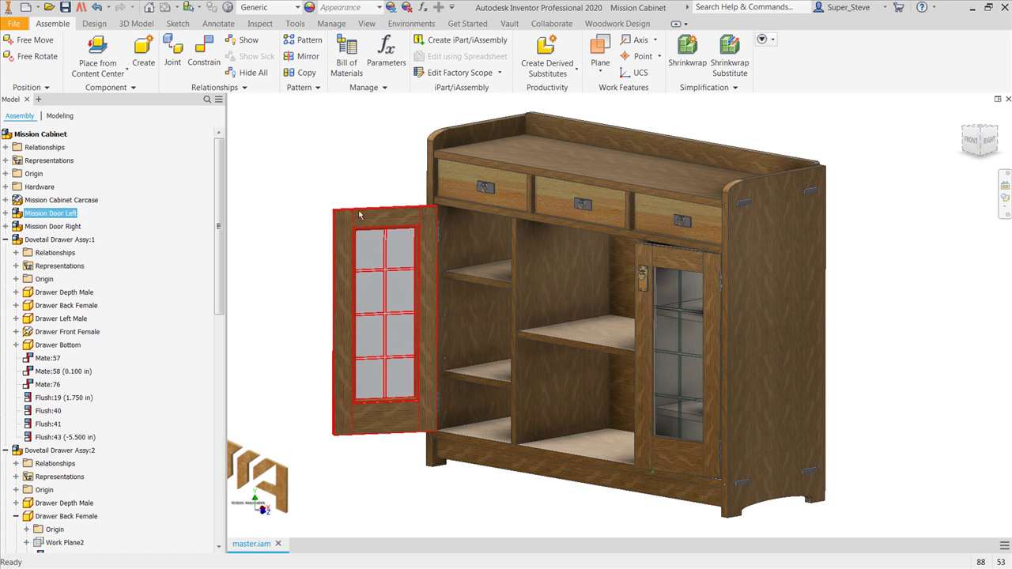
{"action": "left_click", "coordinate": [15, 26]}
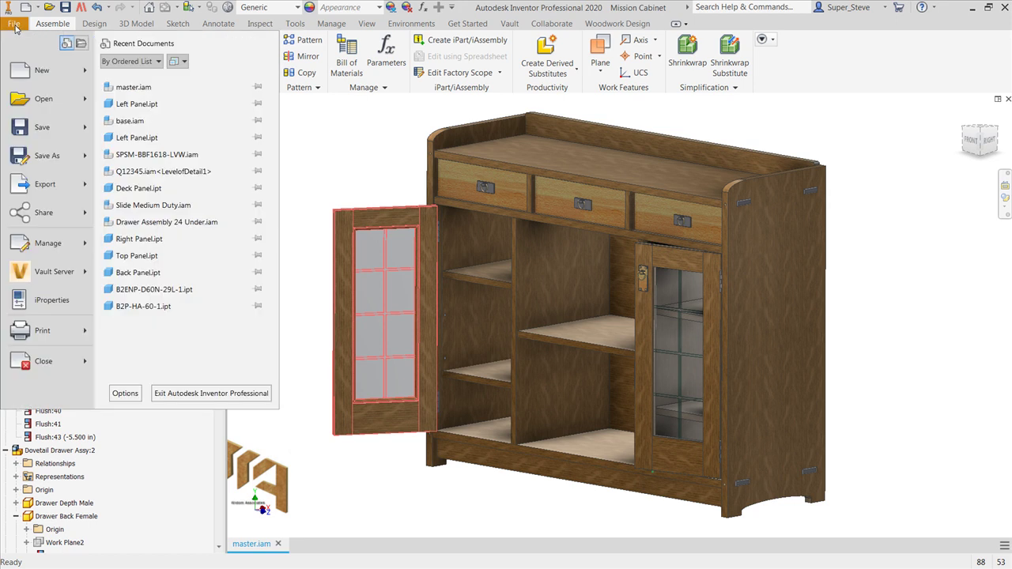
{"action": "left_click", "coordinate": [26, 71]}
{"action": "left_click", "coordinate": [345, 317]}
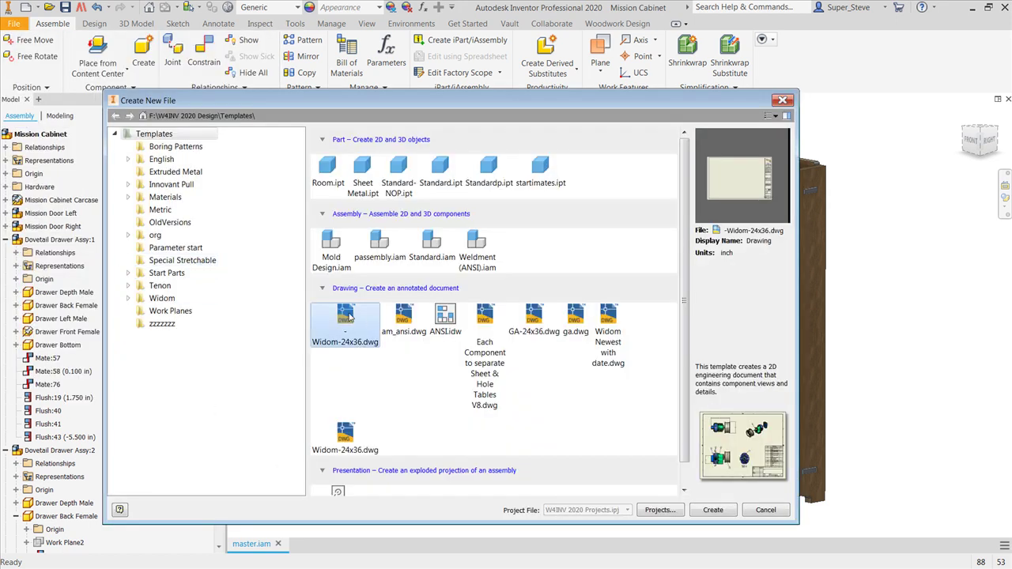
{"action": "double_click", "coordinate": [345, 315]}
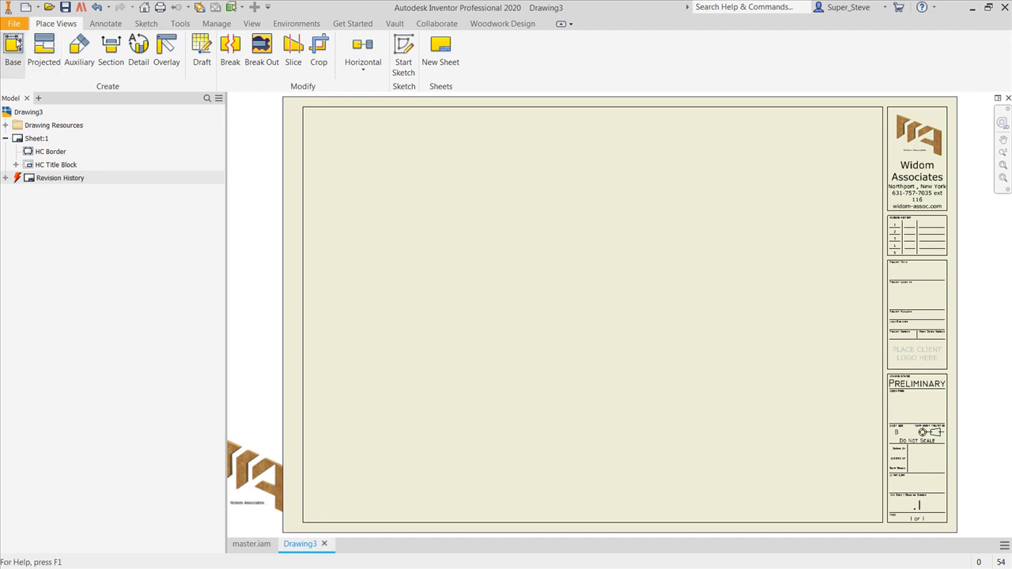
Place a shaded isometric base view of the cabinet and relabel it 'Full View'
{"action": "left_click", "coordinate": [16, 48]}
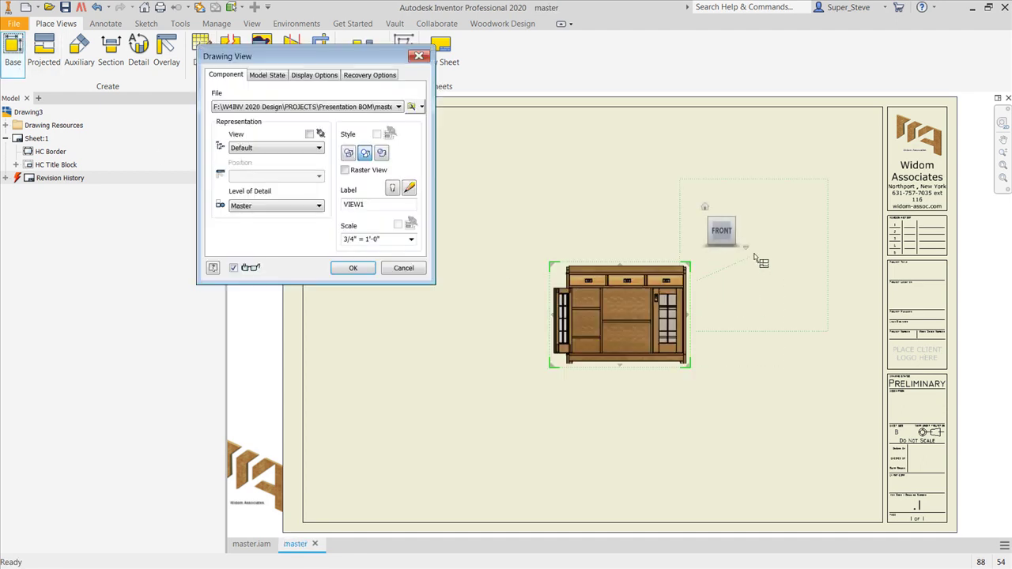
{"action": "left_click", "coordinate": [734, 223]}
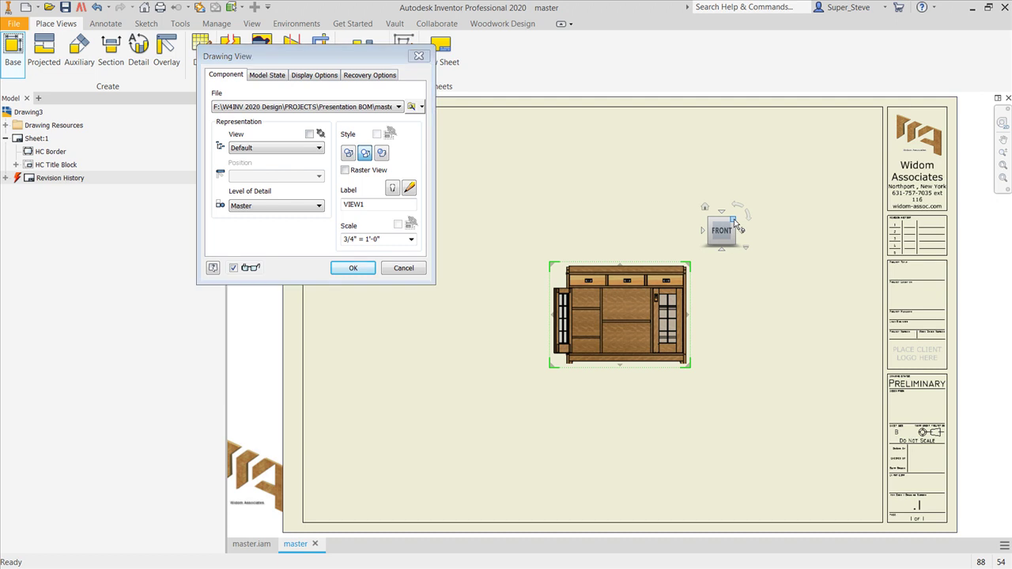
{"action": "left_click_drag", "start_coordinate": [656, 293], "coordinate": [815, 401]}
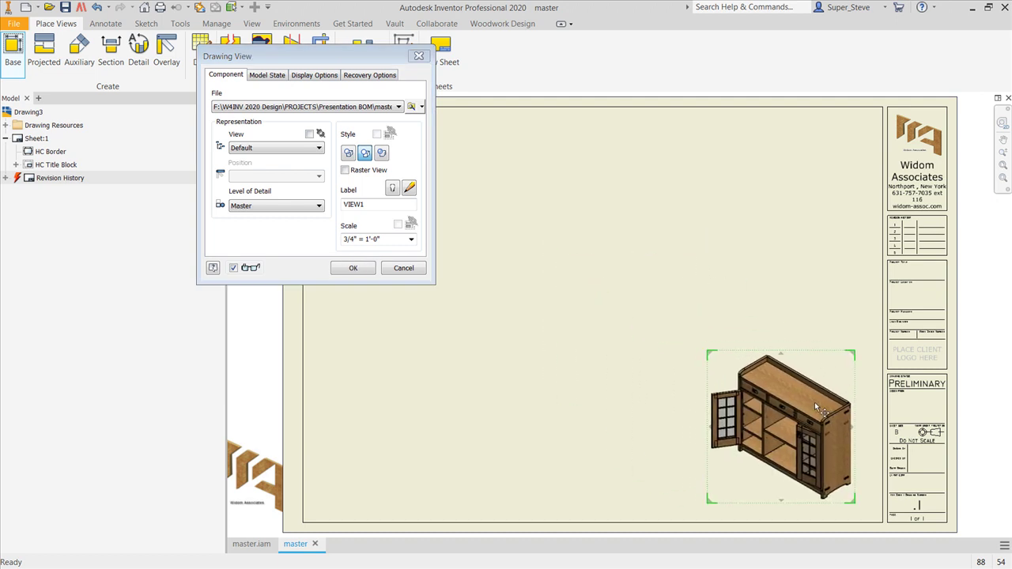
{"action": "left_click", "coordinate": [814, 402]}
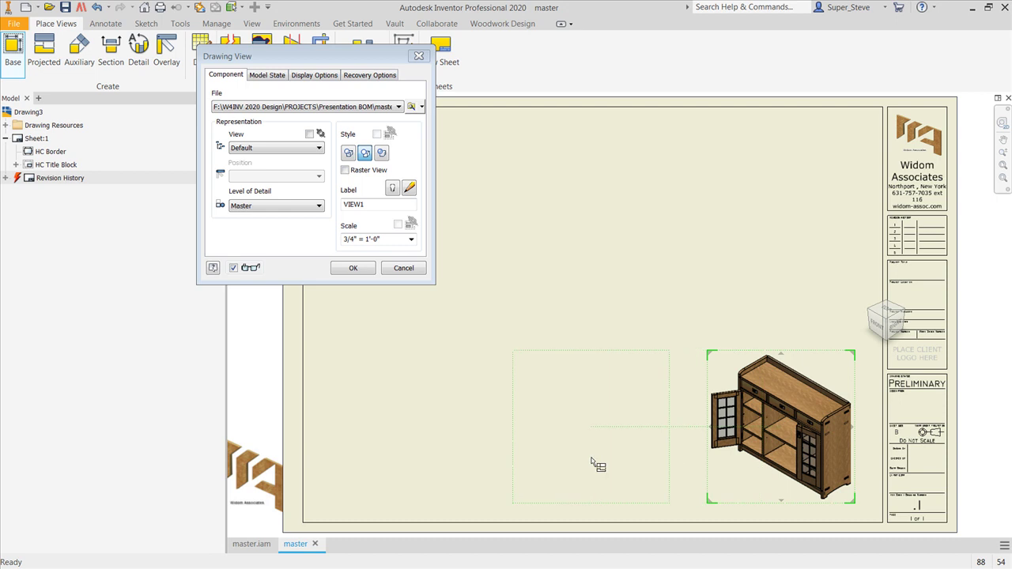
{"action": "left_click", "coordinate": [383, 152]}
{"action": "double_click", "coordinate": [372, 205]}
{"action": "type", "text": "F"}
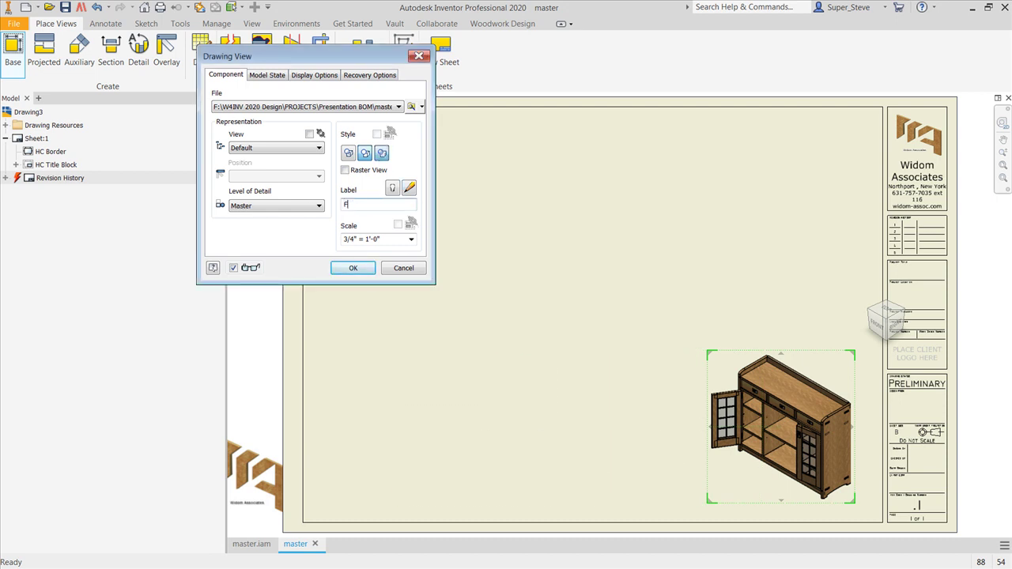
{"action": "type", "text": "ull View"}
Confirm the Full View and draw a circular detail fence around the left door's top corner
{"action": "left_click", "coordinate": [354, 267]}
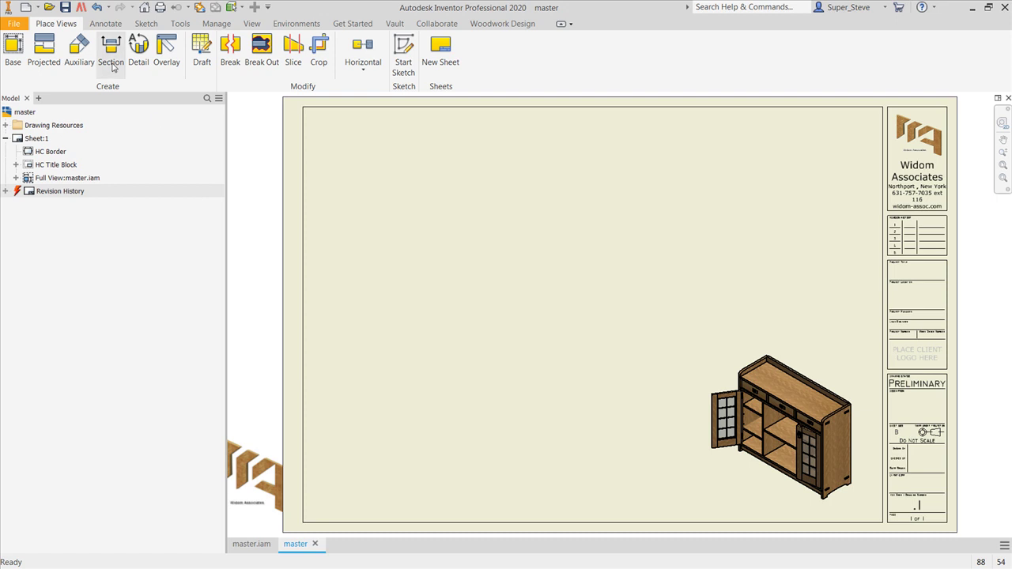
{"action": "left_click", "coordinate": [138, 48]}
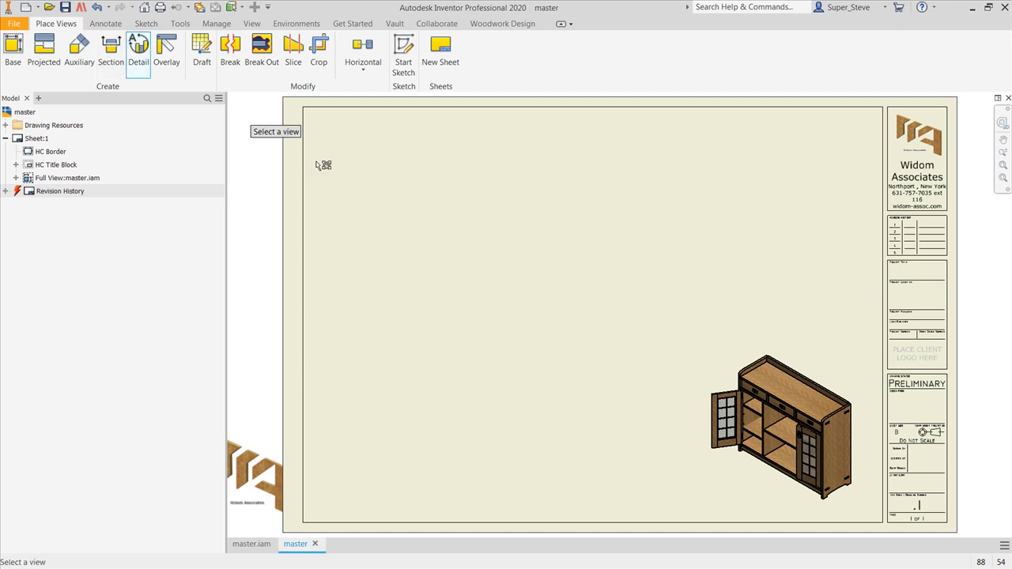
{"action": "left_click", "coordinate": [726, 409]}
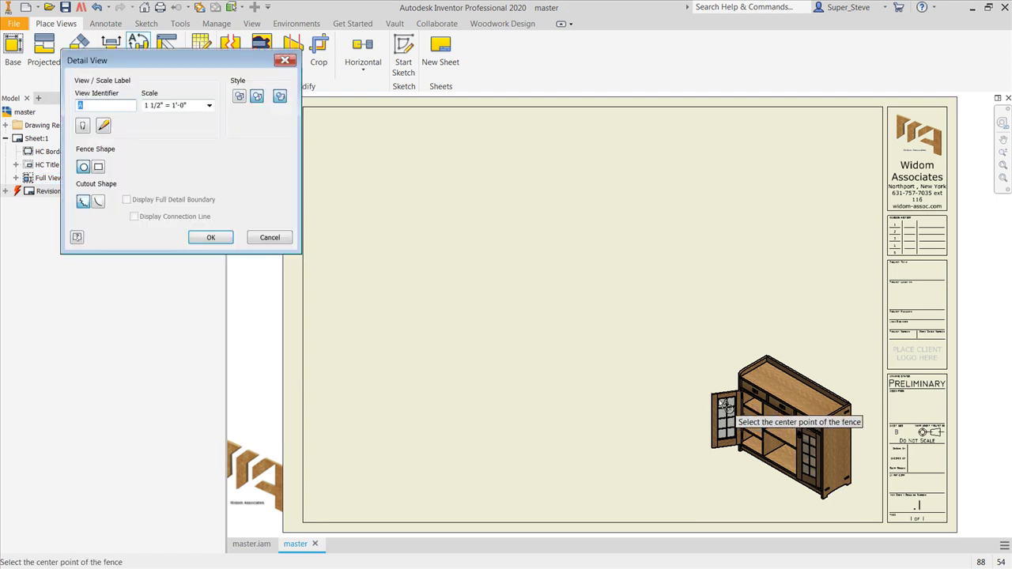
{"action": "left_click", "coordinate": [726, 408]}
{"action": "left_click", "coordinate": [728, 411]}
{"action": "left_click", "coordinate": [245, 364]}
Give the detail a smooth cutout, full boundary, connection line and 6" = 1'-0" scale
{"action": "left_click", "coordinate": [98, 202]}
{"action": "left_click", "coordinate": [126, 200]}
{"action": "left_click", "coordinate": [133, 216]}
{"action": "left_click", "coordinate": [209, 105]}
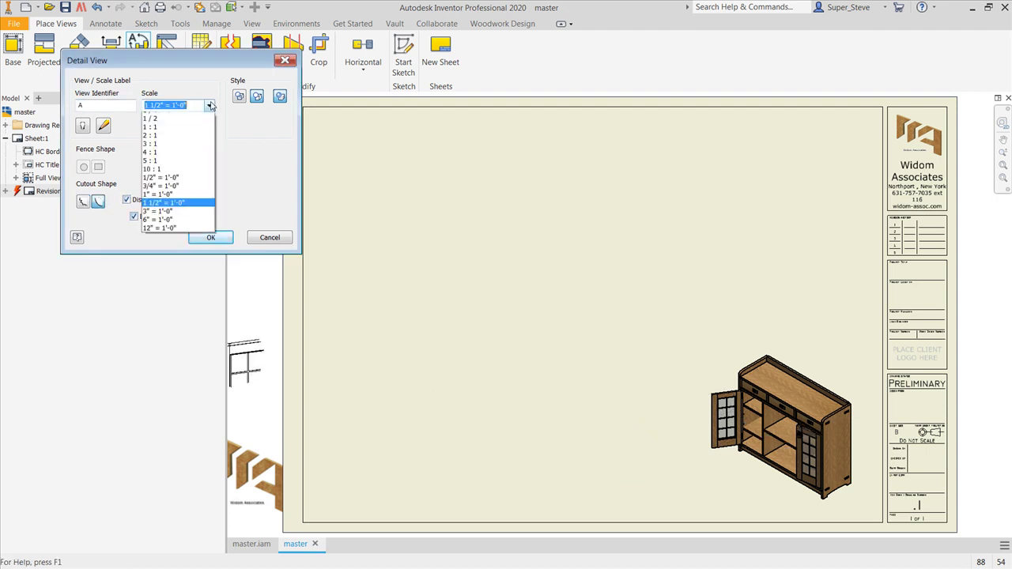
{"action": "left_click", "coordinate": [174, 226]}
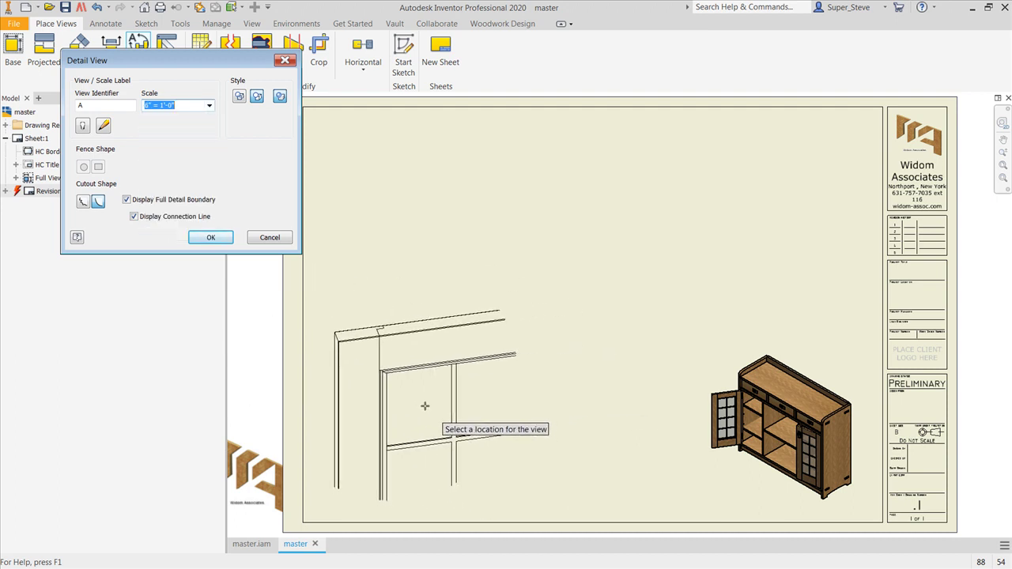
Place detail view A at the sheet's left and fine-tune its position and boundary
{"action": "left_click", "coordinate": [410, 391]}
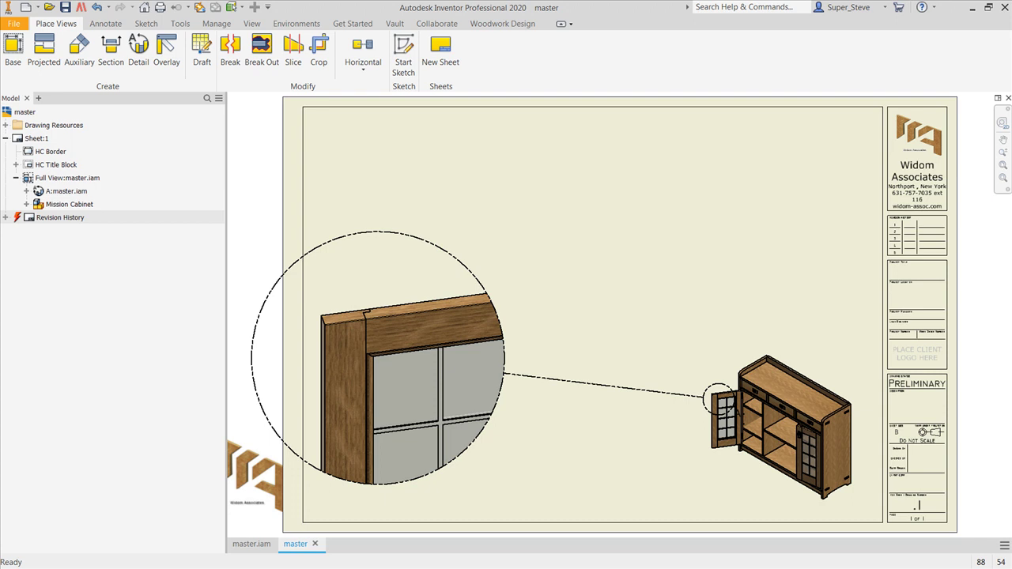
{"action": "left_click", "coordinate": [514, 509]}
{"action": "left_click_drag", "start_coordinate": [514, 510], "coordinate": [578, 480]}
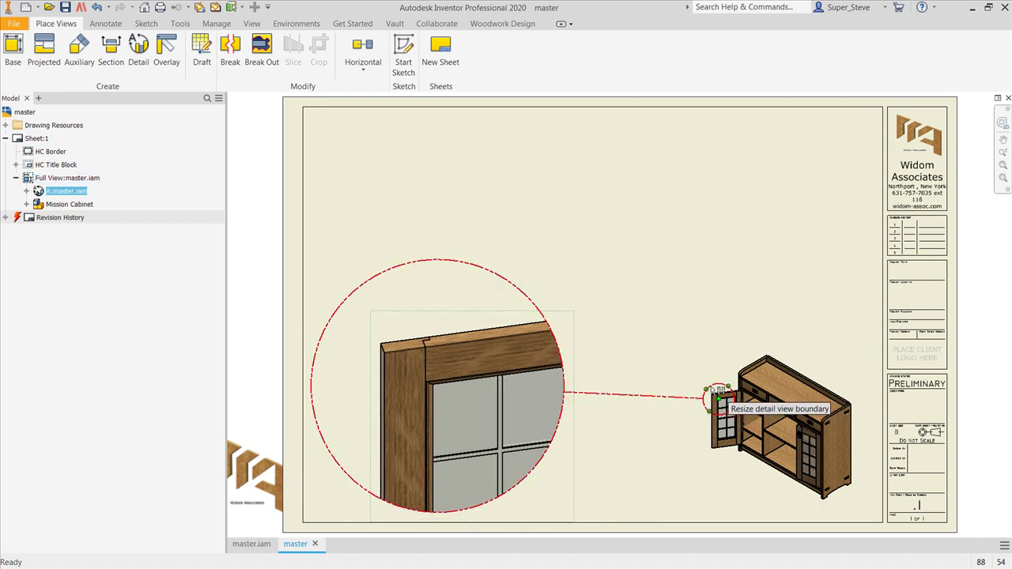
{"action": "left_click_drag", "start_coordinate": [716, 394], "coordinate": [713, 396]}
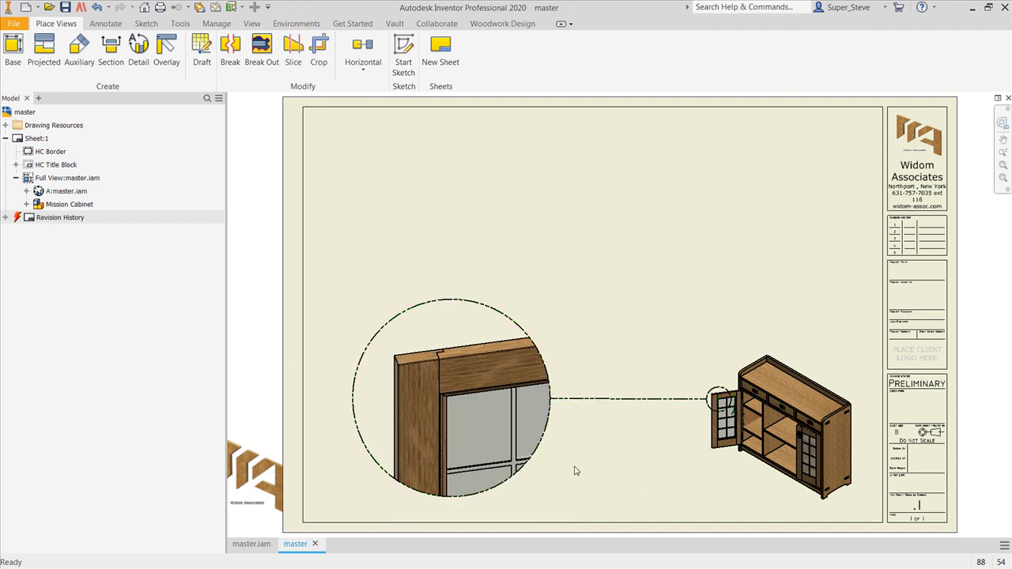
{"action": "left_click_drag", "start_coordinate": [558, 481], "coordinate": [529, 486]}
Show the label under the Full View
{"action": "double_click", "coordinate": [746, 480]}
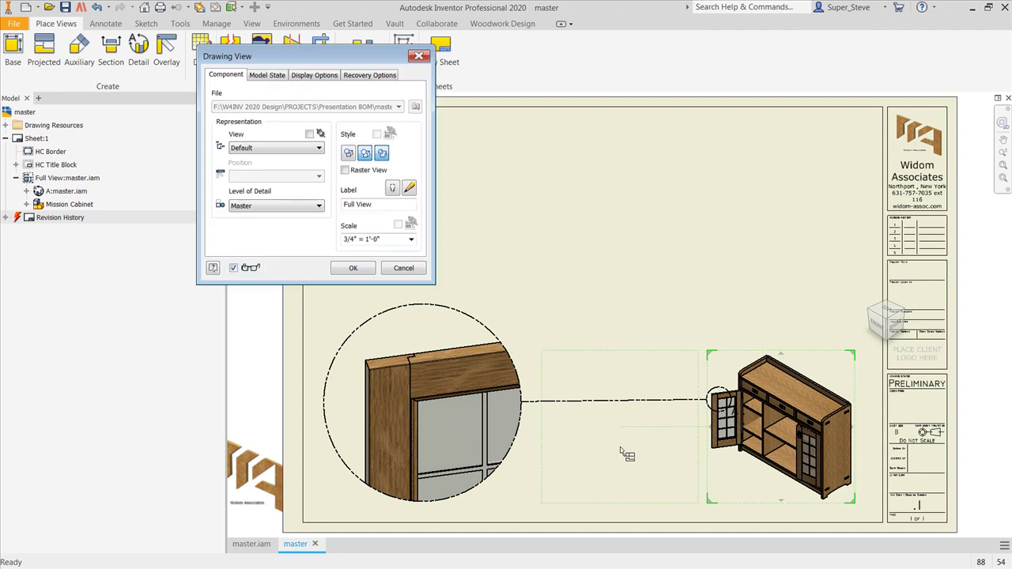
{"action": "left_click", "coordinate": [392, 188]}
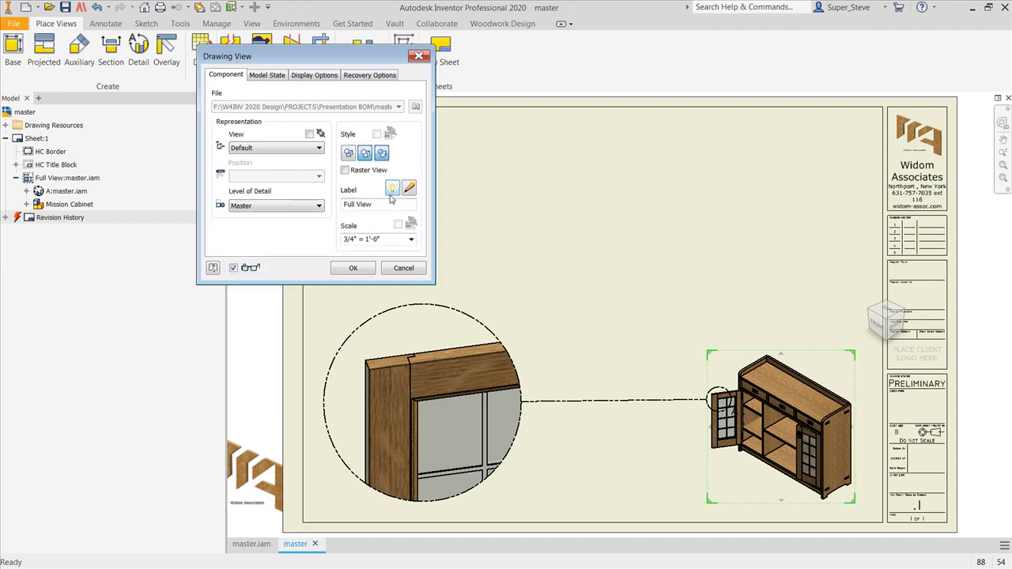
{"action": "left_click", "coordinate": [354, 269]}
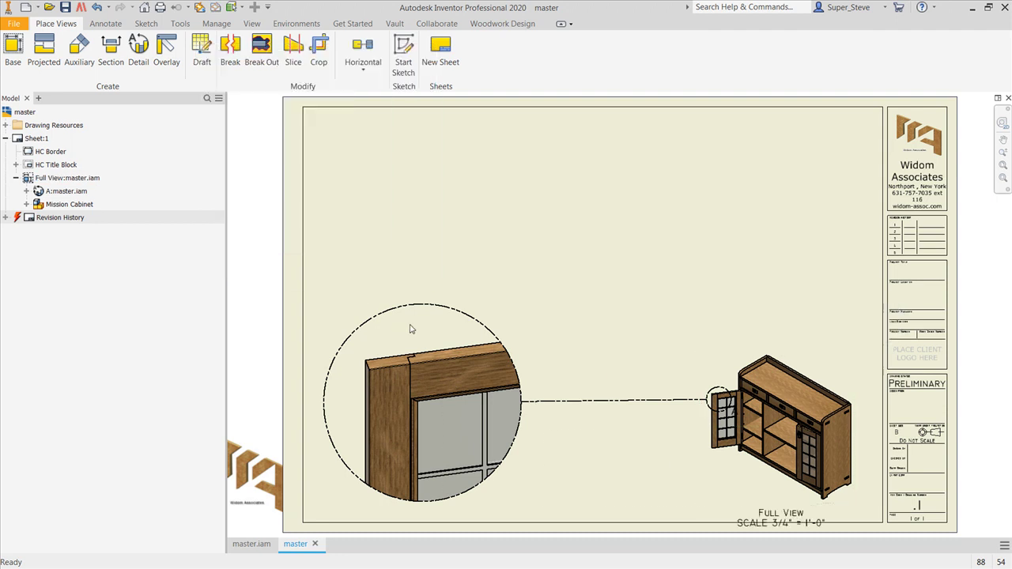
Show detail view A's label with SCALE 6" = 1'-0"
{"action": "double_click", "coordinate": [525, 485]}
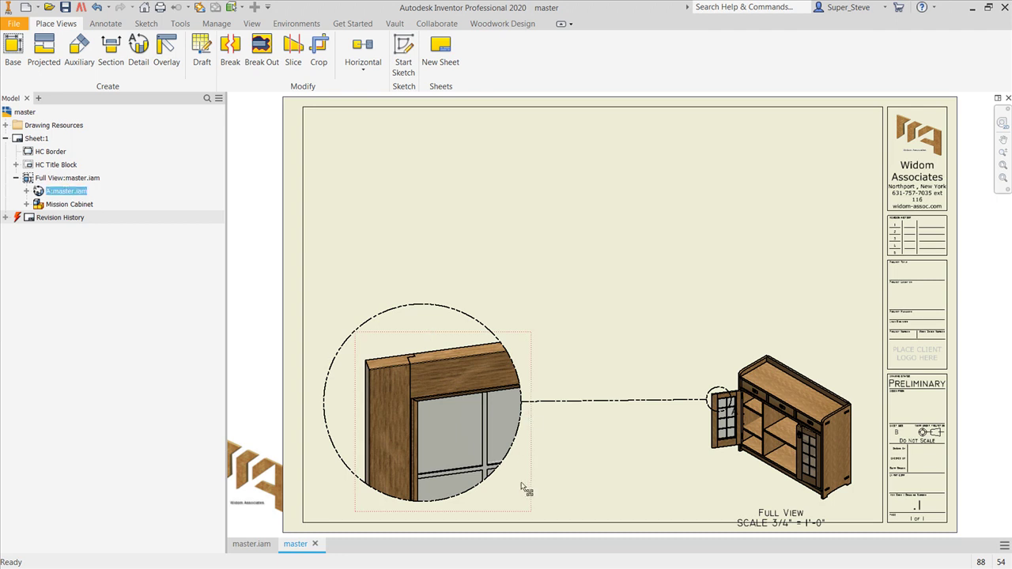
{"action": "left_click", "coordinate": [392, 189]}
{"action": "left_click", "coordinate": [356, 267]}
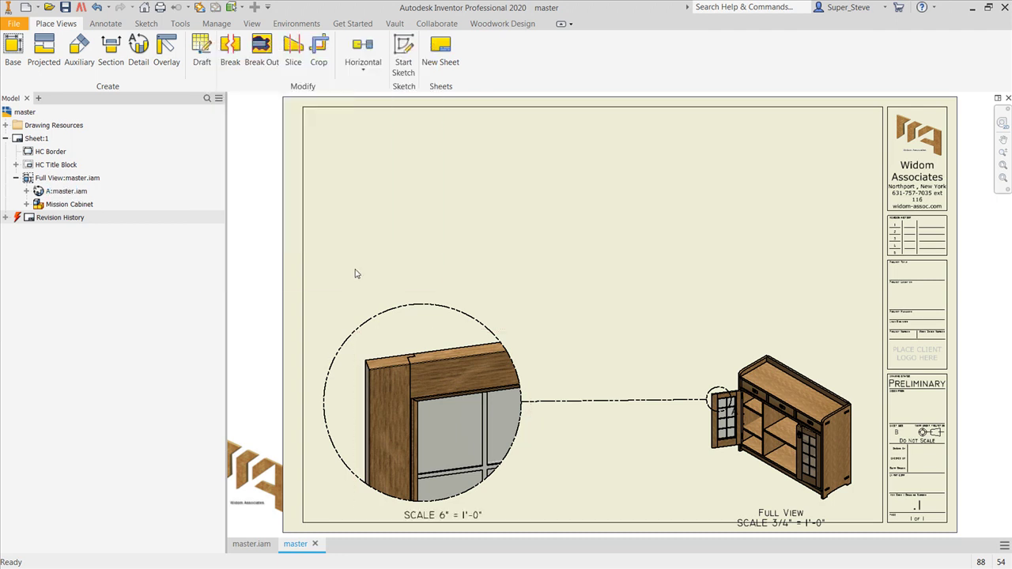
{"action": "middle_click_drag", "start_coordinate": [750, 273], "coordinate": [714, 276]}
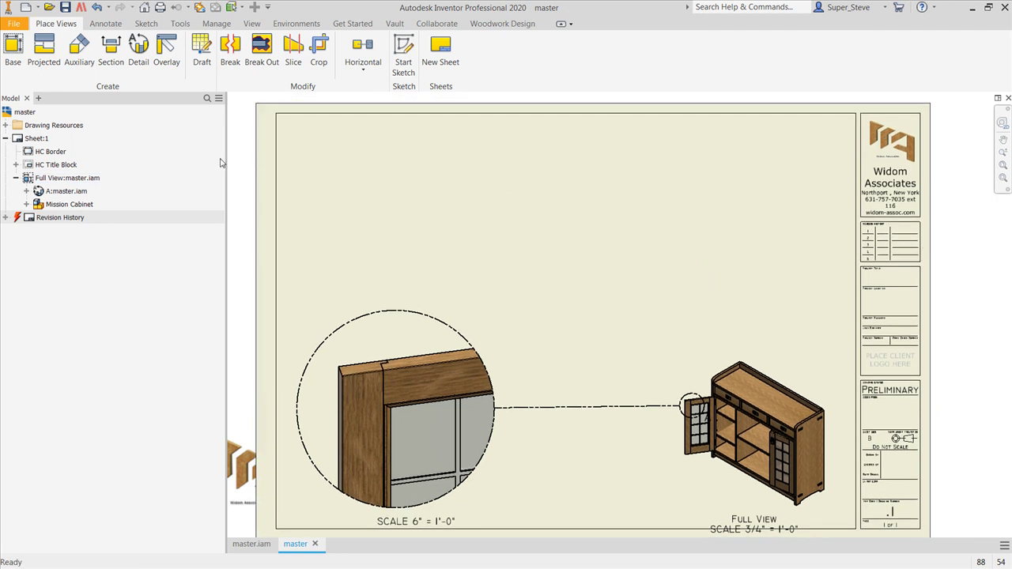
{"action": "left_click", "coordinate": [111, 23]}
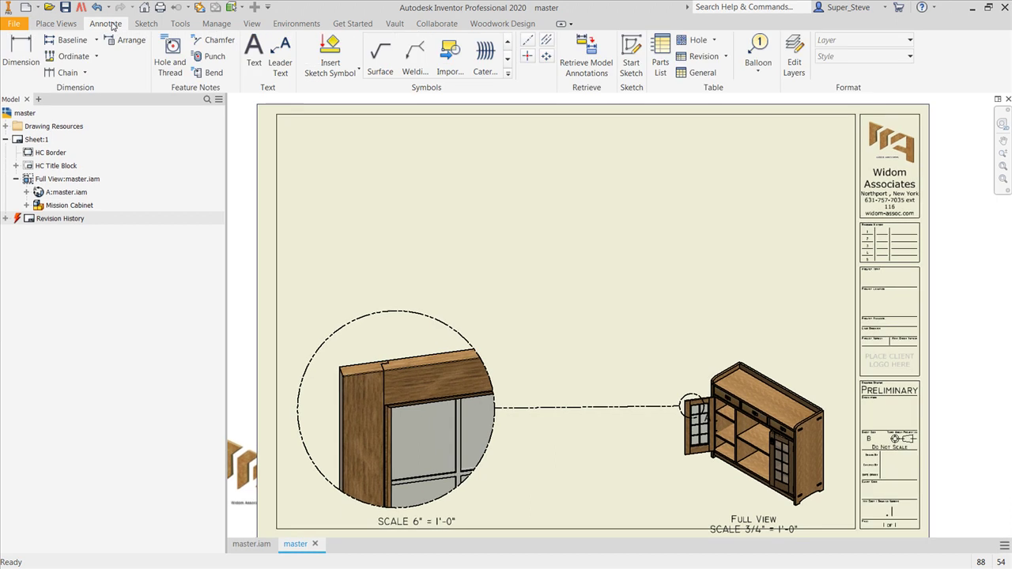
Add a Structured (legacy) parts list from the Full View at the sheet's top right
{"action": "left_click", "coordinate": [662, 55]}
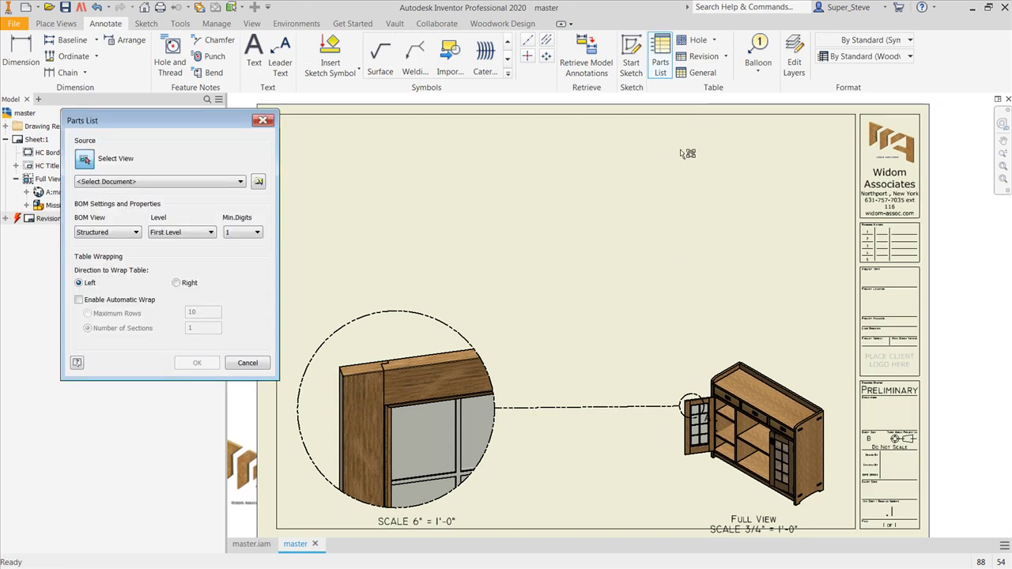
{"action": "left_click", "coordinate": [764, 389]}
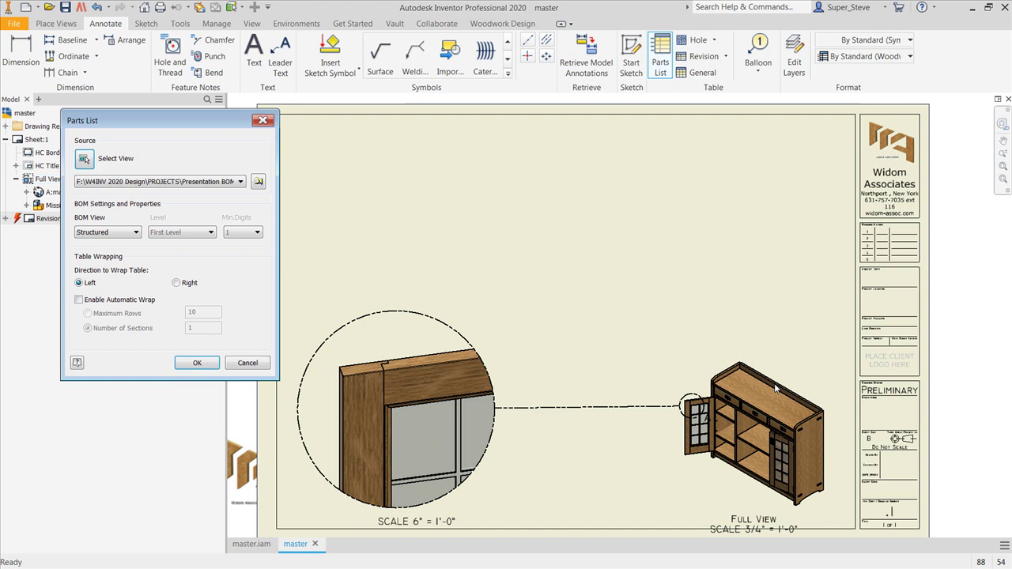
{"action": "left_click", "coordinate": [130, 230]}
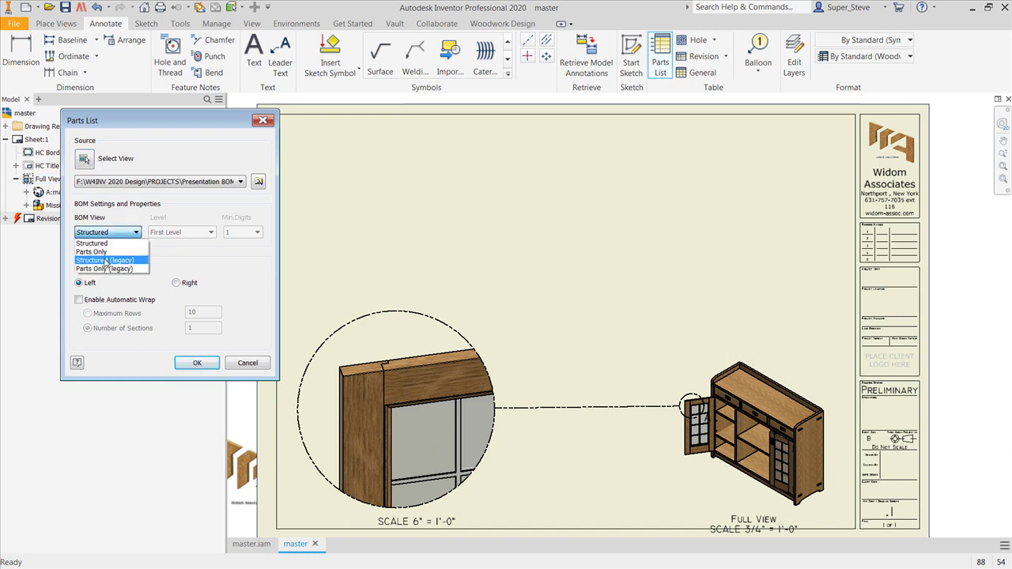
{"action": "left_click", "coordinate": [109, 256]}
{"action": "left_click", "coordinate": [196, 363]}
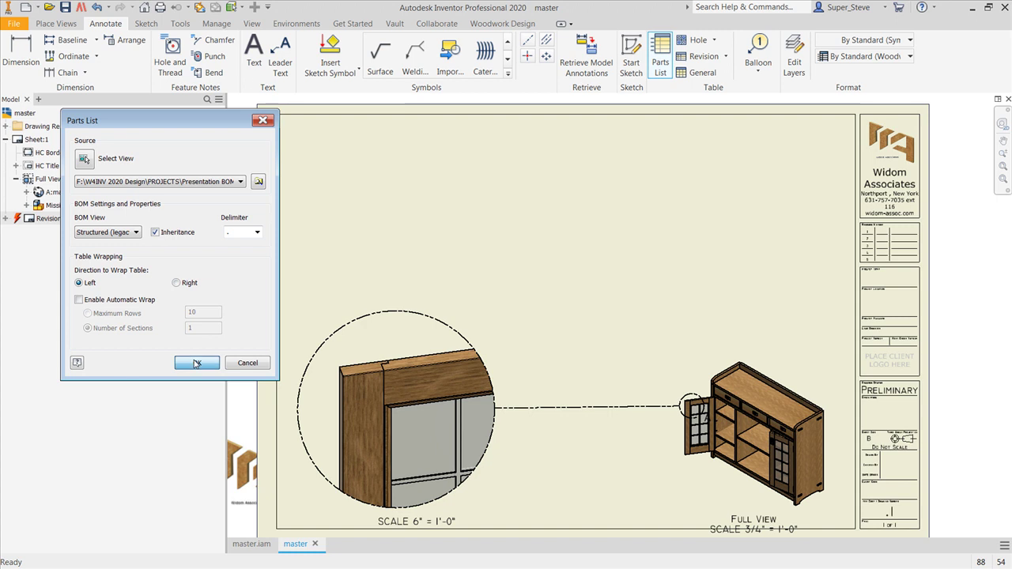
{"action": "left_click", "coordinate": [857, 120]}
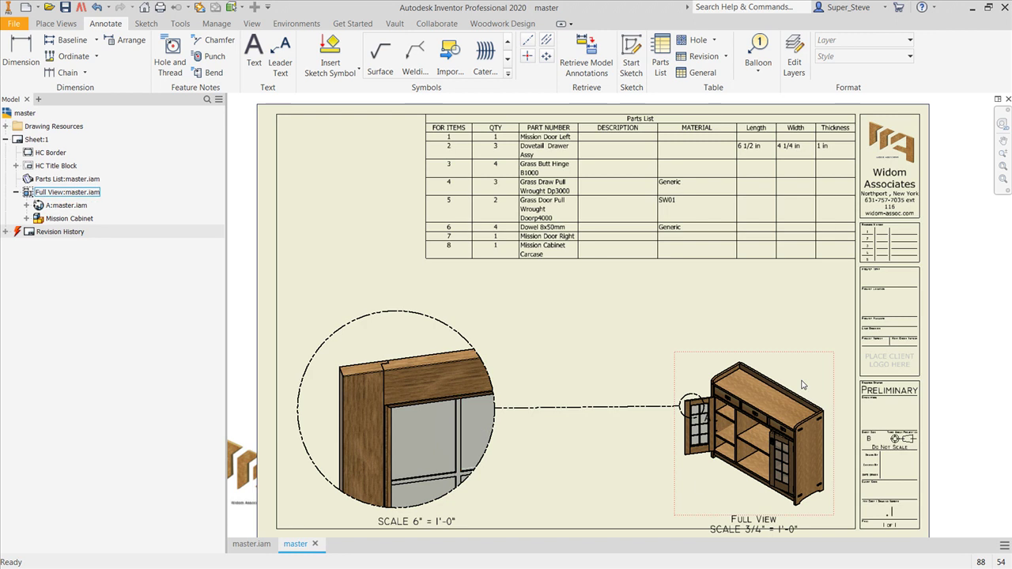
Expand Mission Door Left in the parts list into sub-parts 1.1–1.9
{"action": "double_click", "coordinate": [558, 190]}
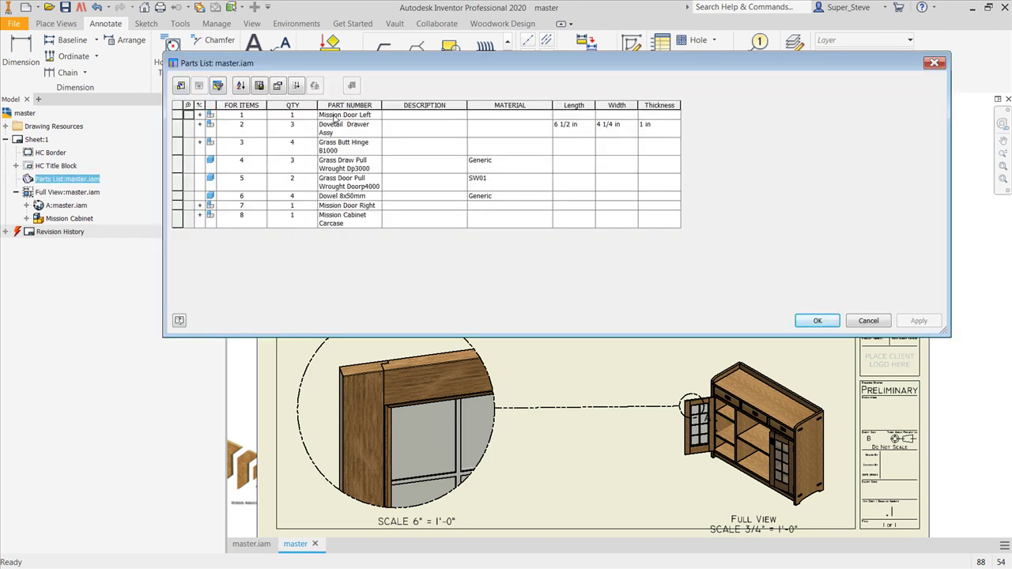
{"action": "left_click", "coordinate": [200, 115]}
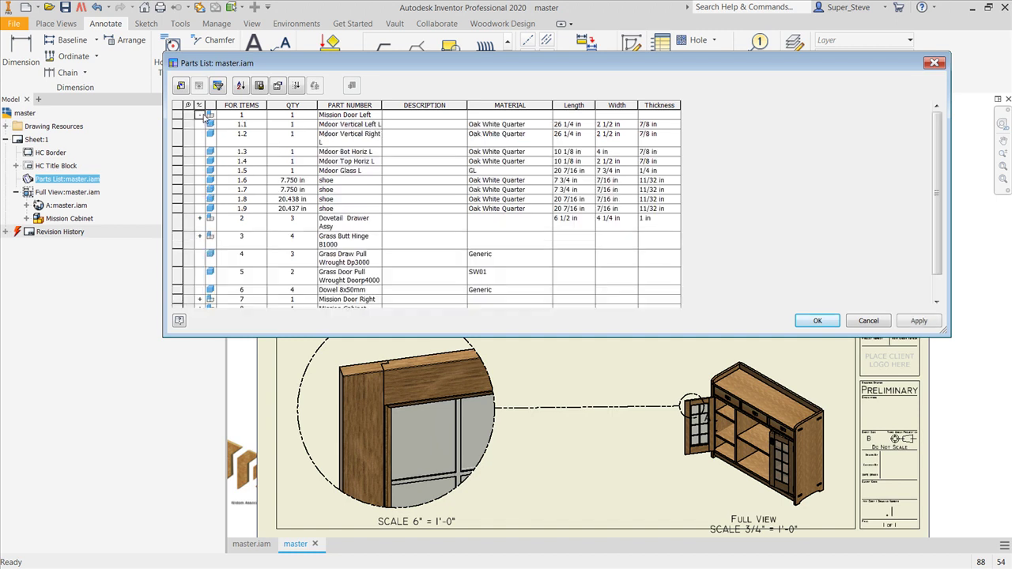
{"action": "left_click", "coordinate": [814, 321]}
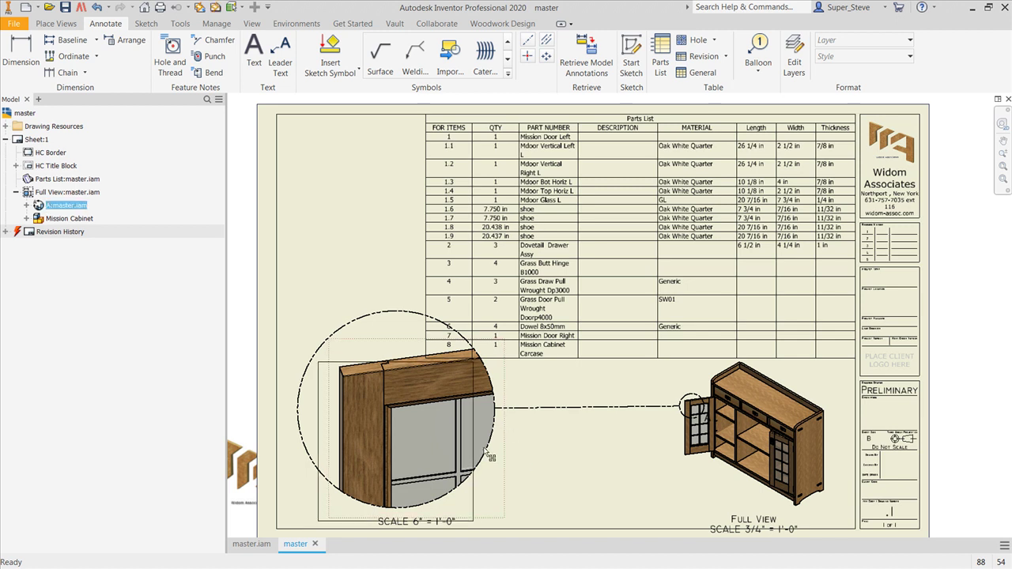
Move detail view A lower and left and reframe the sheet
{"action": "left_click_drag", "start_coordinate": [506, 439], "coordinate": [485, 454]}
{"action": "scroll", "coordinate": [681, 405], "scroll_direction": "up", "scroll_amount": 3}
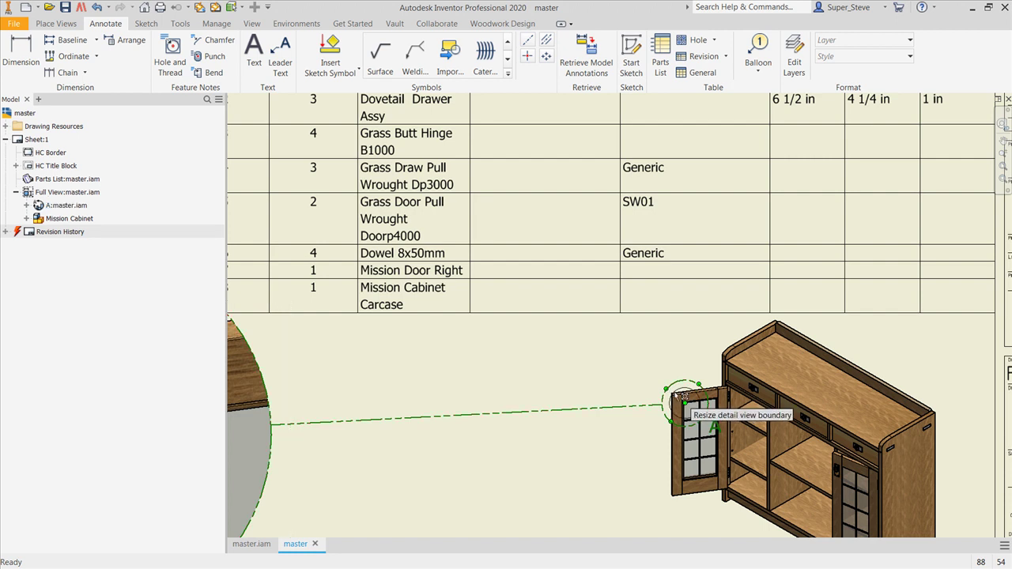
{"action": "middle_click_drag", "start_coordinate": [540, 415], "coordinate": [747, 408]}
{"action": "scroll", "coordinate": [712, 411], "scroll_direction": "down", "scroll_amount": 4}
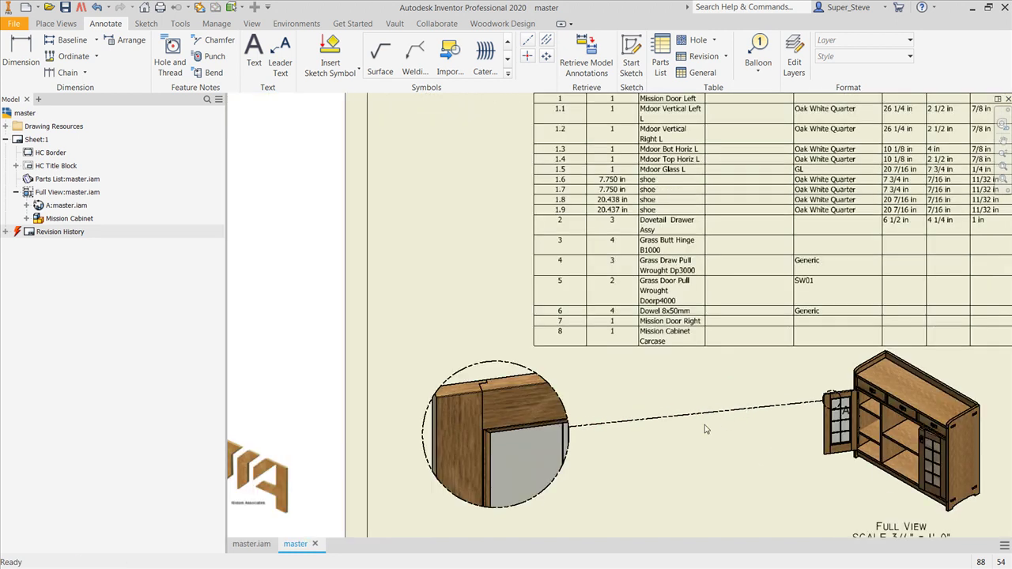
{"action": "middle_click_drag", "start_coordinate": [646, 390], "coordinate": [621, 451]}
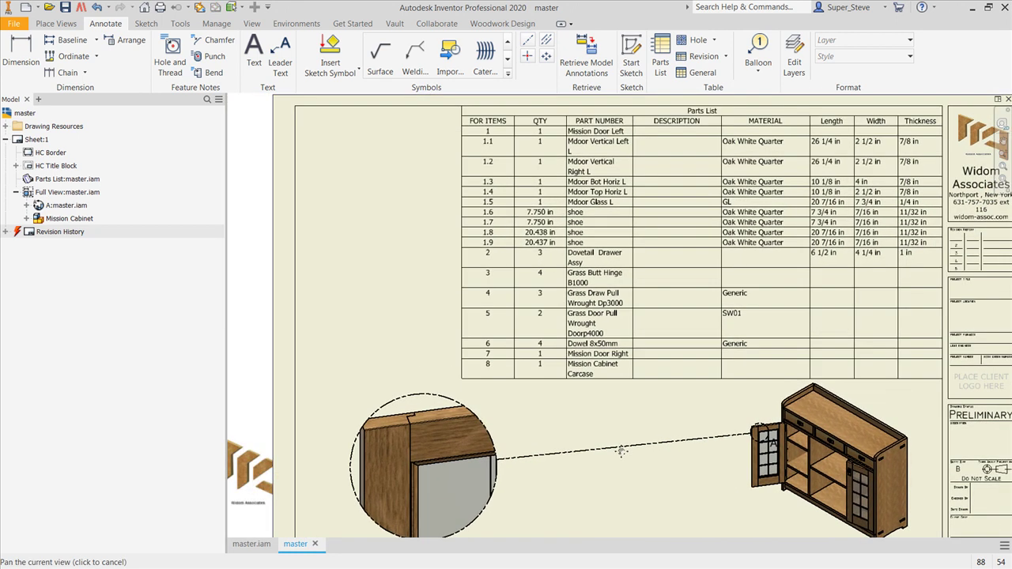
Balloon the first two moulding pieces in detail view A, starting with 1.8
{"action": "left_click", "coordinate": [760, 49]}
{"action": "left_click", "coordinate": [417, 475]}
{"action": "left_click", "coordinate": [433, 346]}
{"action": "right_click", "coordinate": [397, 346]}
{"action": "left_click", "coordinate": [340, 347]}
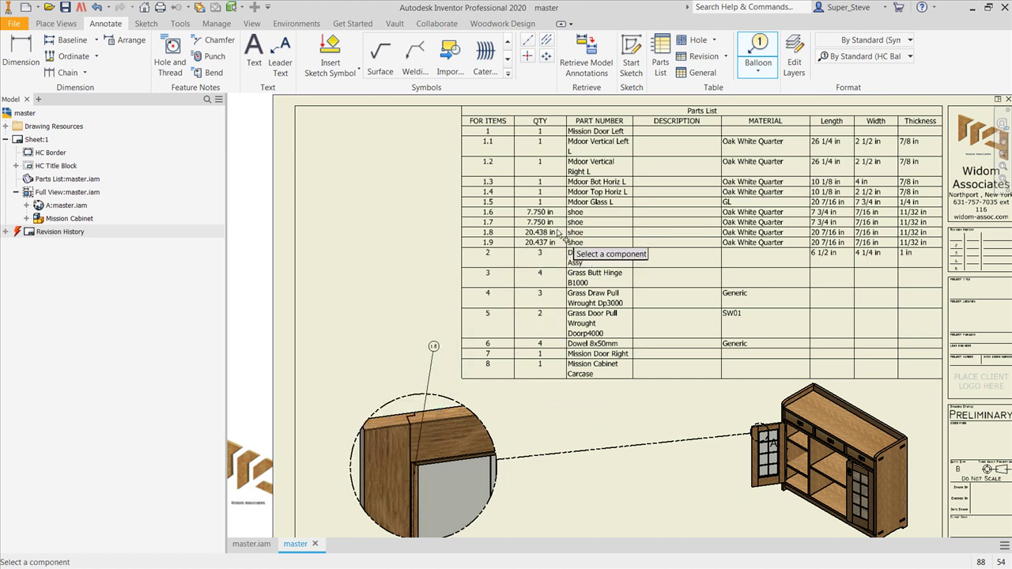
{"action": "left_click", "coordinate": [440, 411]}
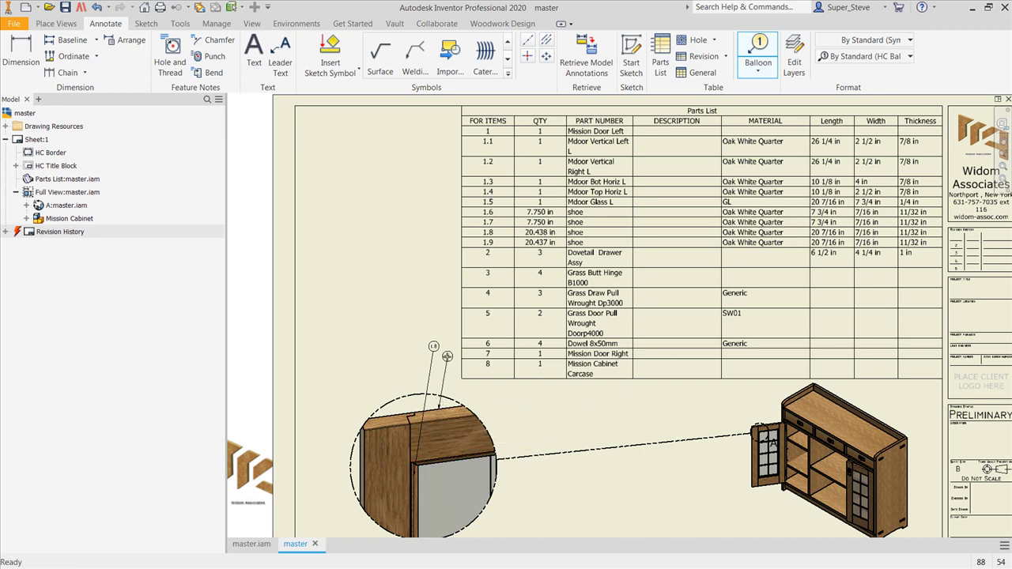
{"action": "left_click", "coordinate": [443, 365]}
{"action": "right_click", "coordinate": [406, 427]}
{"action": "left_click", "coordinate": [474, 387]}
Add balloons 1.2 and 1.5, then select all four detail-view balloons
{"action": "left_click", "coordinate": [388, 424]}
{"action": "left_click", "coordinate": [366, 357]}
{"action": "right_click", "coordinate": [373, 351]}
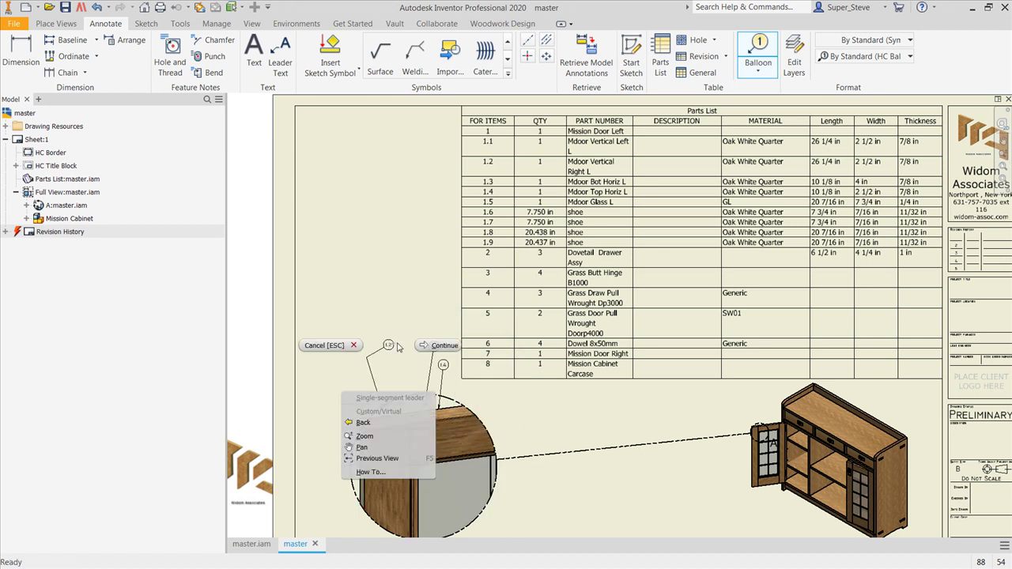
{"action": "left_click", "coordinate": [431, 348]}
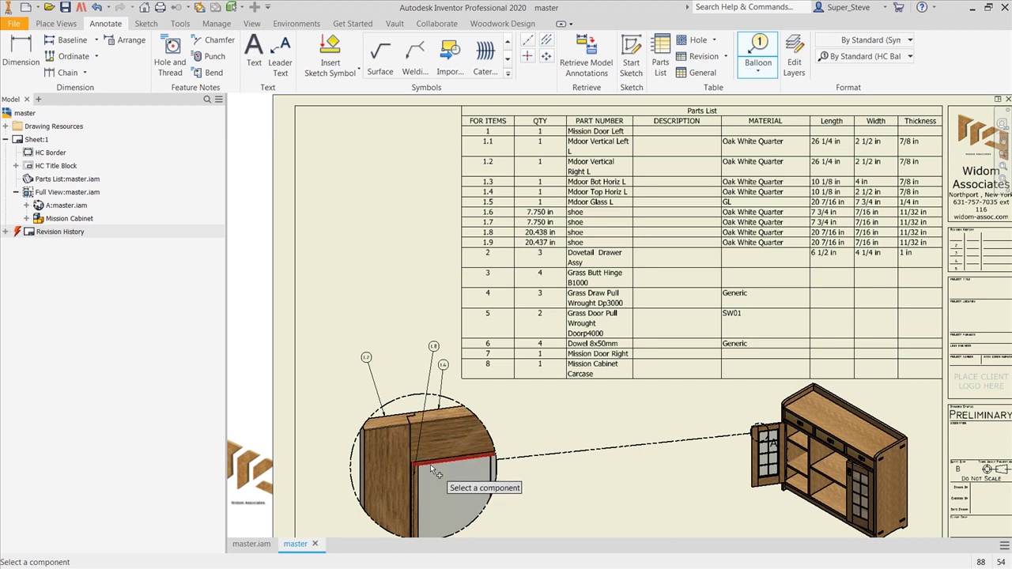
{"action": "left_click", "coordinate": [494, 475]}
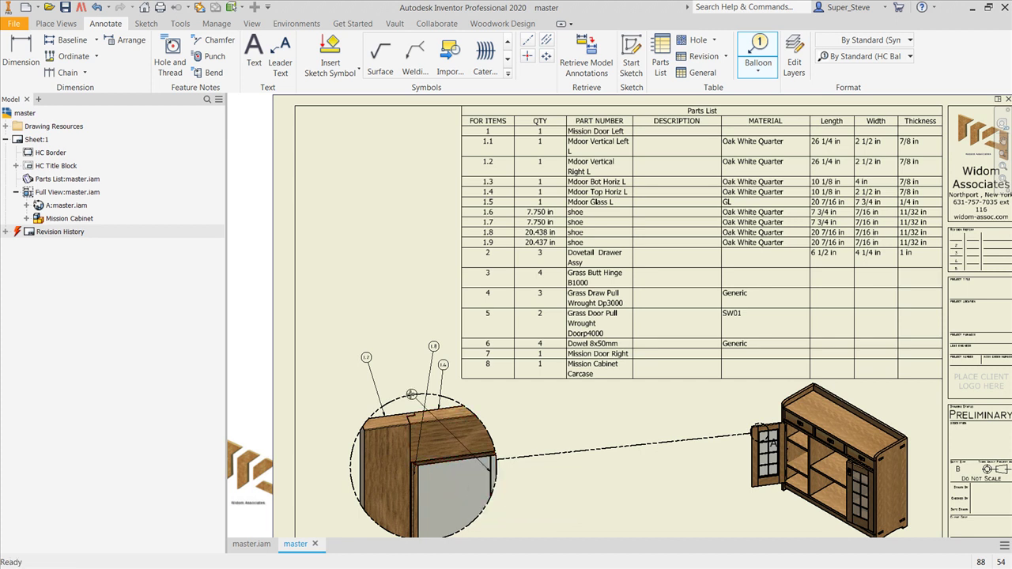
{"action": "left_click", "coordinate": [385, 317]}
{"action": "right_click", "coordinate": [342, 362]}
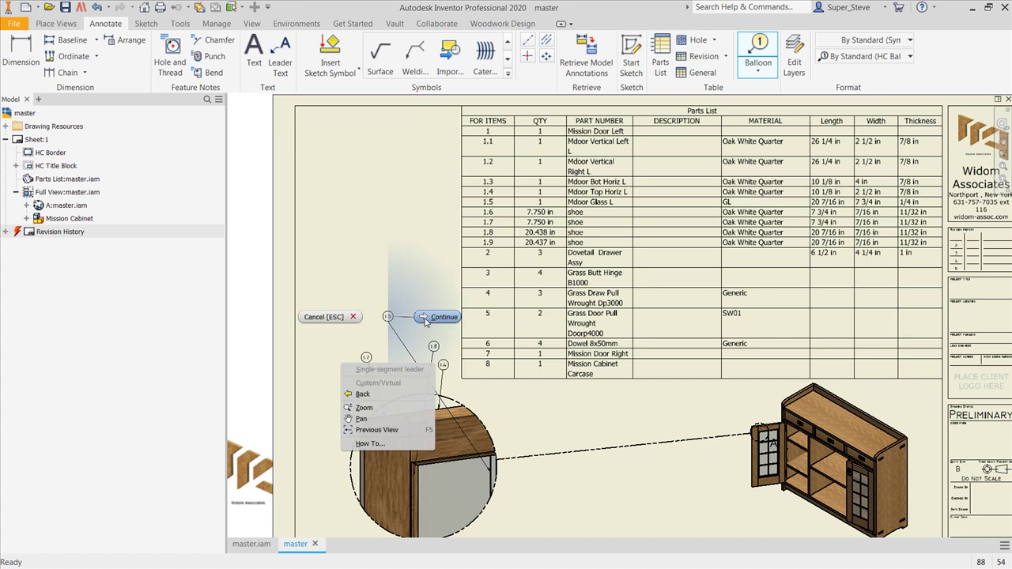
{"action": "left_click", "coordinate": [360, 372]}
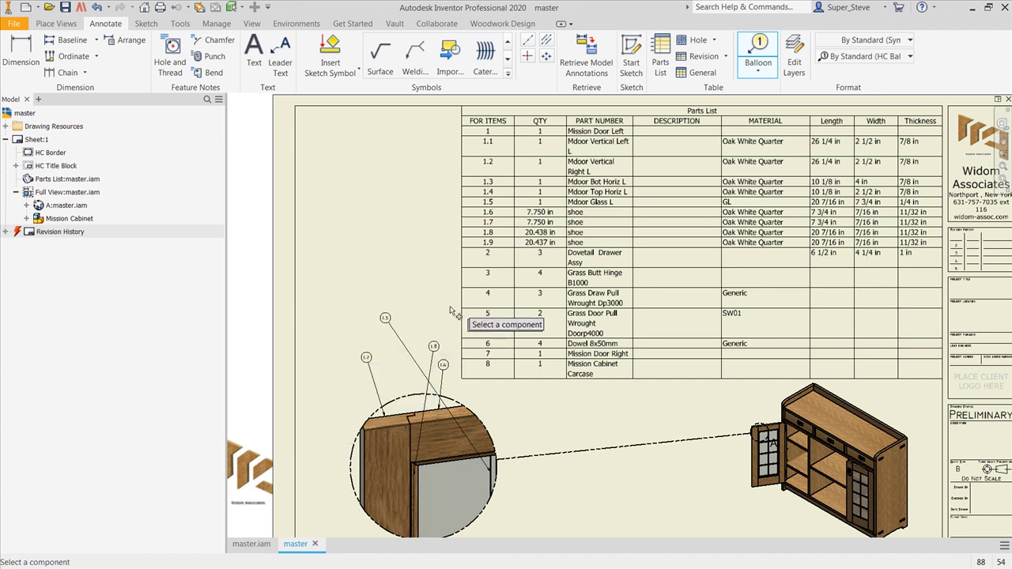
{"action": "key", "text": "Escape"}
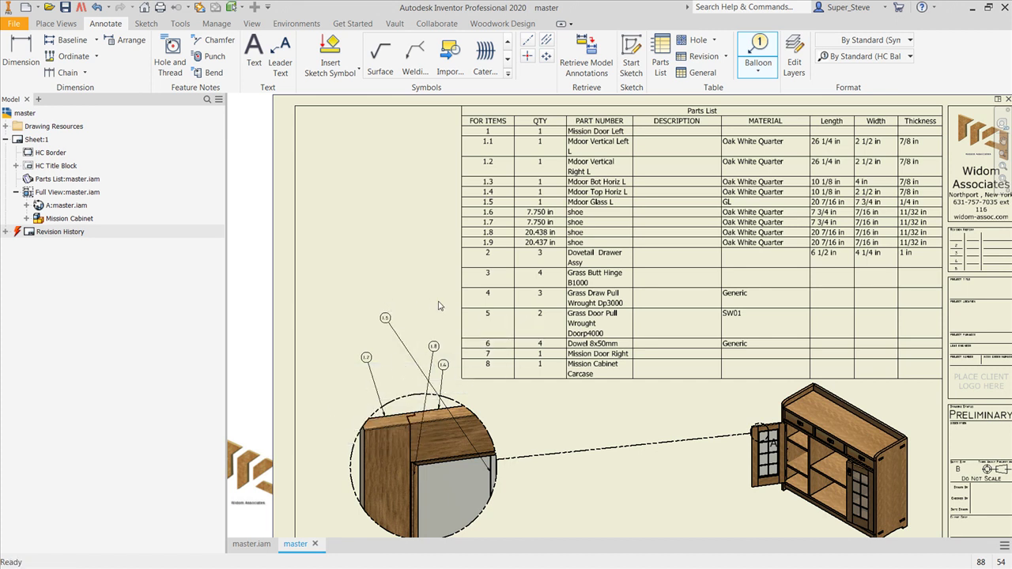
{"action": "left_click_drag", "start_coordinate": [447, 300], "coordinate": [370, 386]}
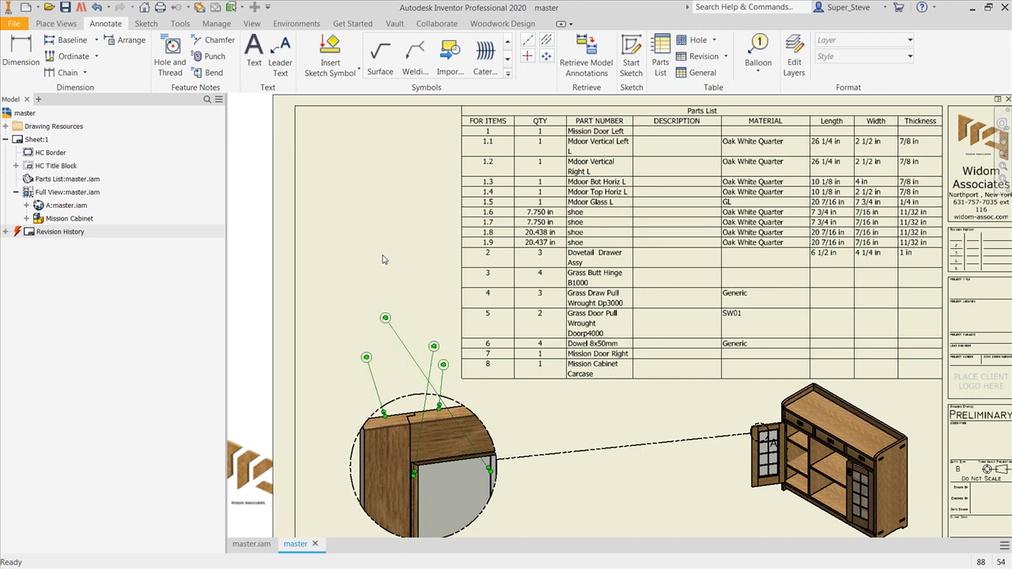
Align the four detail-view balloons horizontally in a row
{"action": "right_click", "coordinate": [382, 256]}
{"action": "mouse_move", "coordinate": [403, 299]}
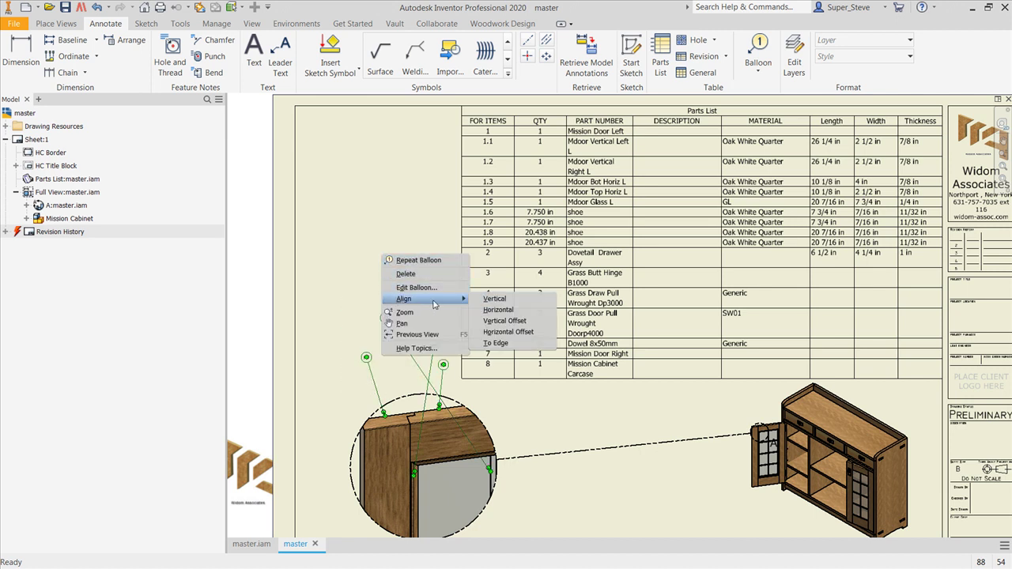
{"action": "left_click", "coordinate": [498, 311]}
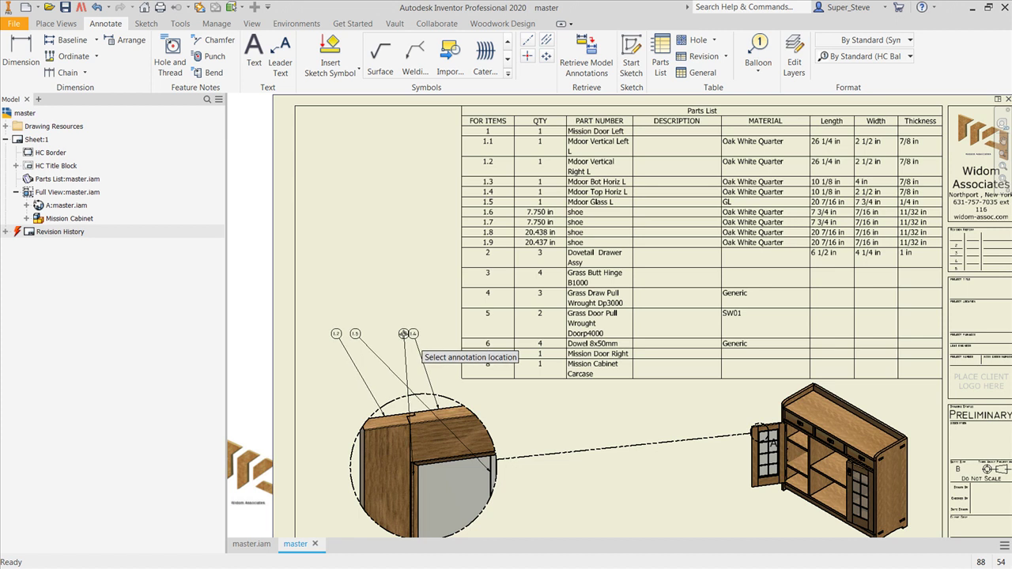
{"action": "left_click", "coordinate": [401, 331]}
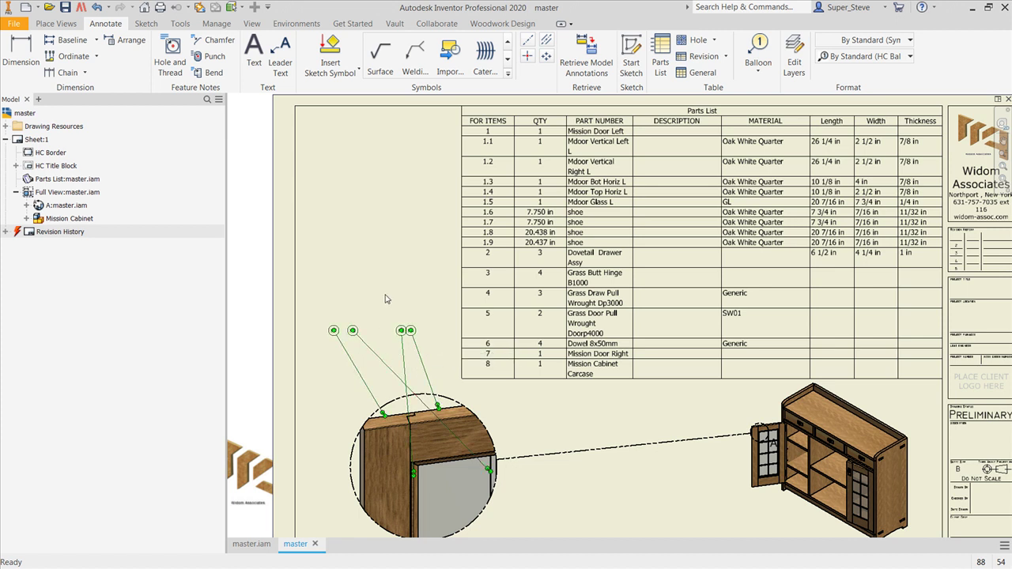
{"action": "left_click", "coordinate": [385, 299]}
Spread the overlapping balloons apart and raise balloon 1.8 above the others
{"action": "left_click_drag", "start_coordinate": [353, 331], "coordinate": [424, 331]}
{"action": "left_click", "coordinate": [434, 283]}
{"action": "scroll", "coordinate": [379, 318], "scroll_direction": "up", "scroll_amount": 3}
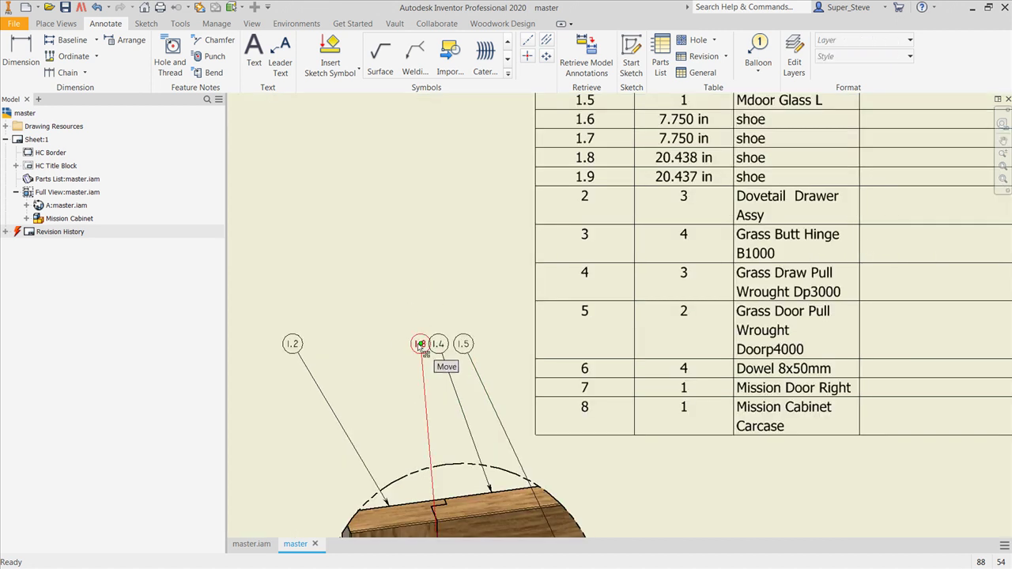
{"action": "left_click_drag", "start_coordinate": [420, 344], "coordinate": [357, 268]}
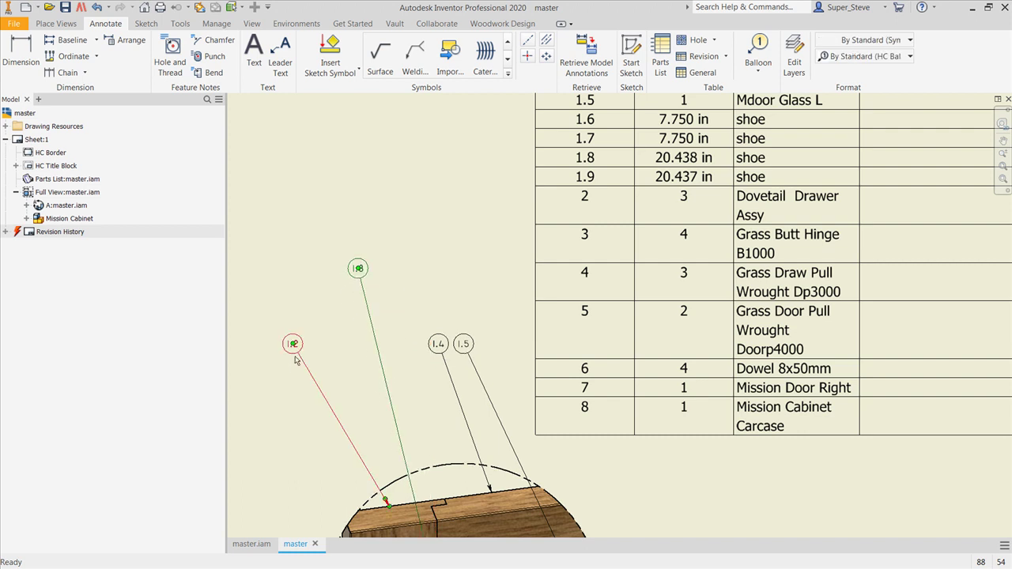
{"action": "scroll", "coordinate": [287, 371], "scroll_direction": "down", "scroll_amount": 3}
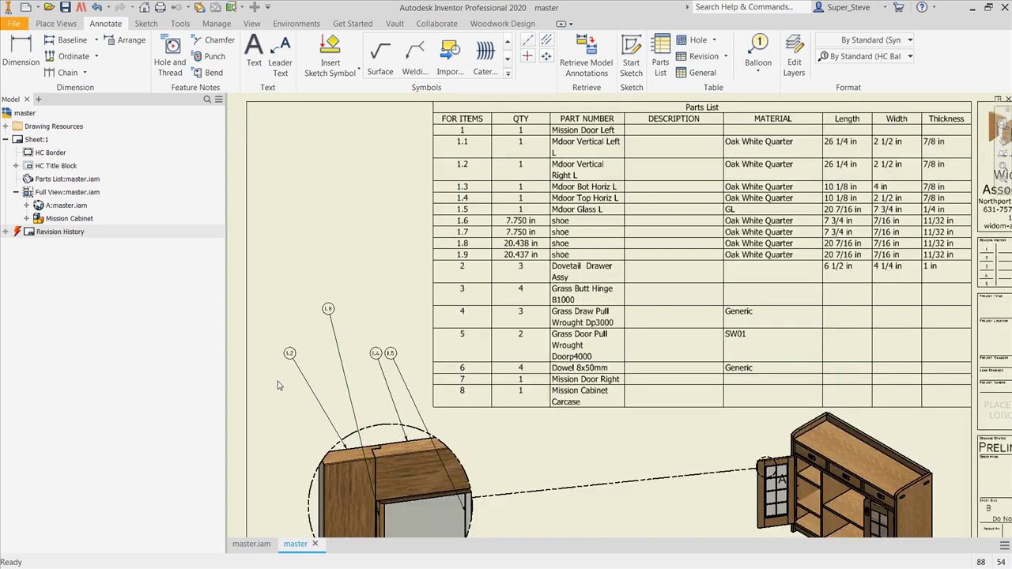
{"action": "left_click", "coordinate": [277, 385]}
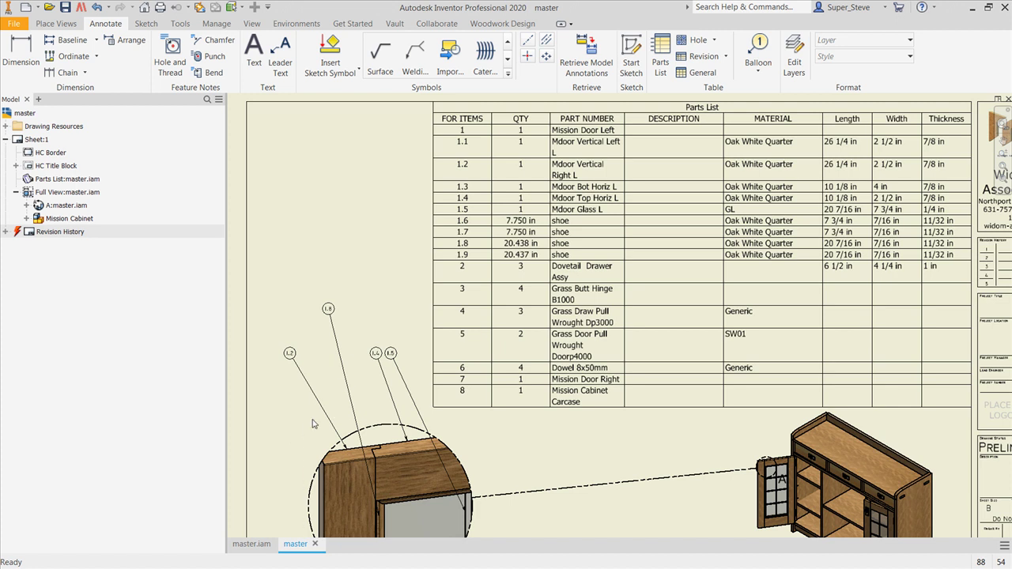
Apply the Widom Balloon (ANSI) style to balloons 1.8 and 1.2
{"action": "left_click", "coordinate": [328, 308]}
{"action": "left_click", "coordinate": [735, 169], "text": "ctrl"}
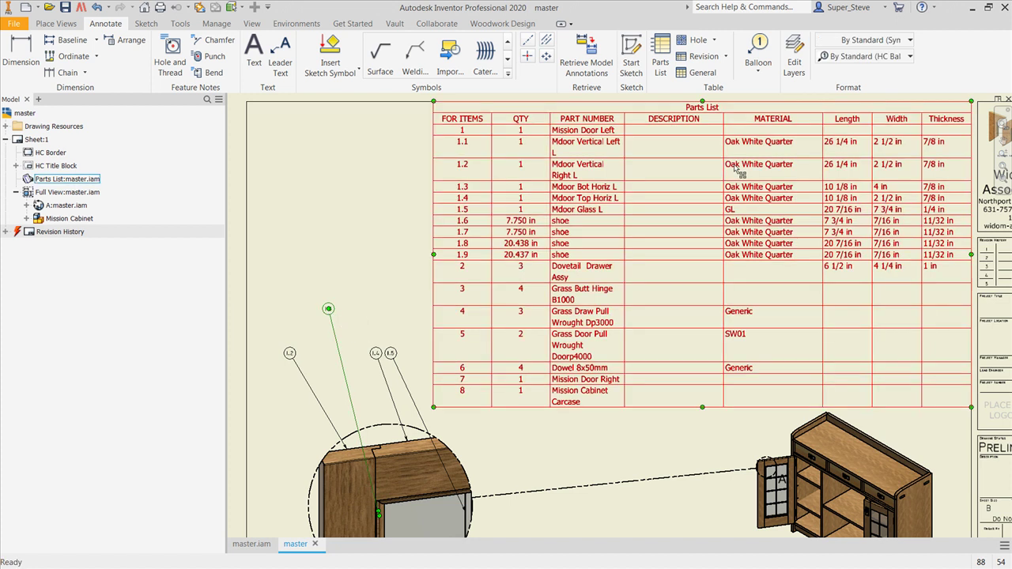
{"action": "left_click", "coordinate": [857, 57]}
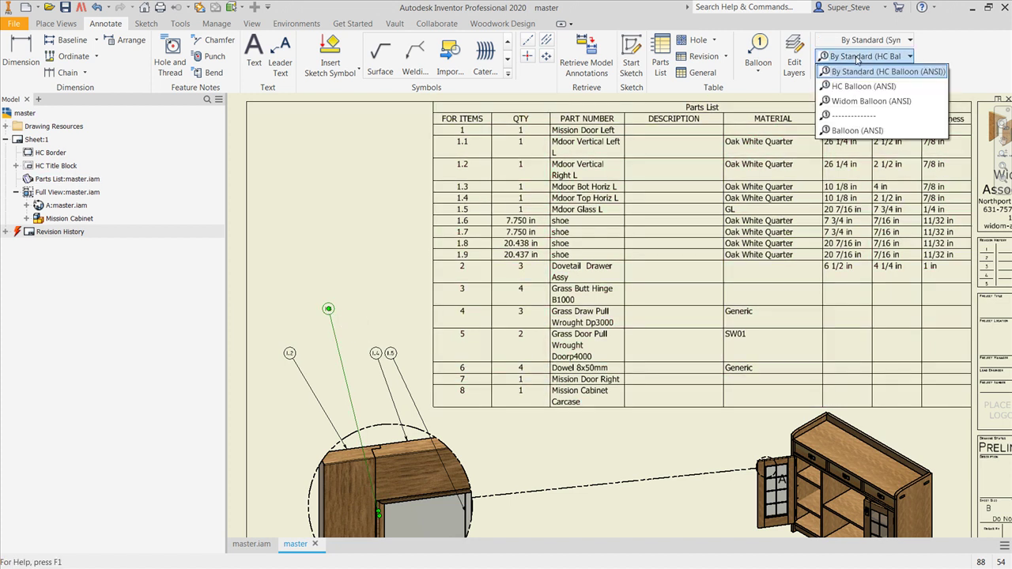
{"action": "left_click", "coordinate": [878, 101]}
{"action": "left_click", "coordinate": [291, 355]}
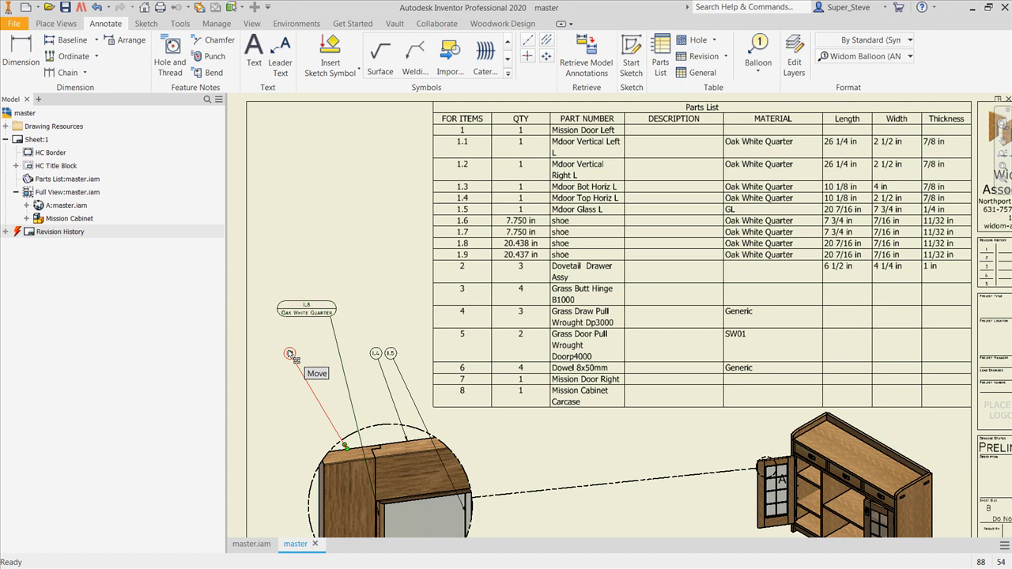
{"action": "left_click", "coordinate": [908, 60]}
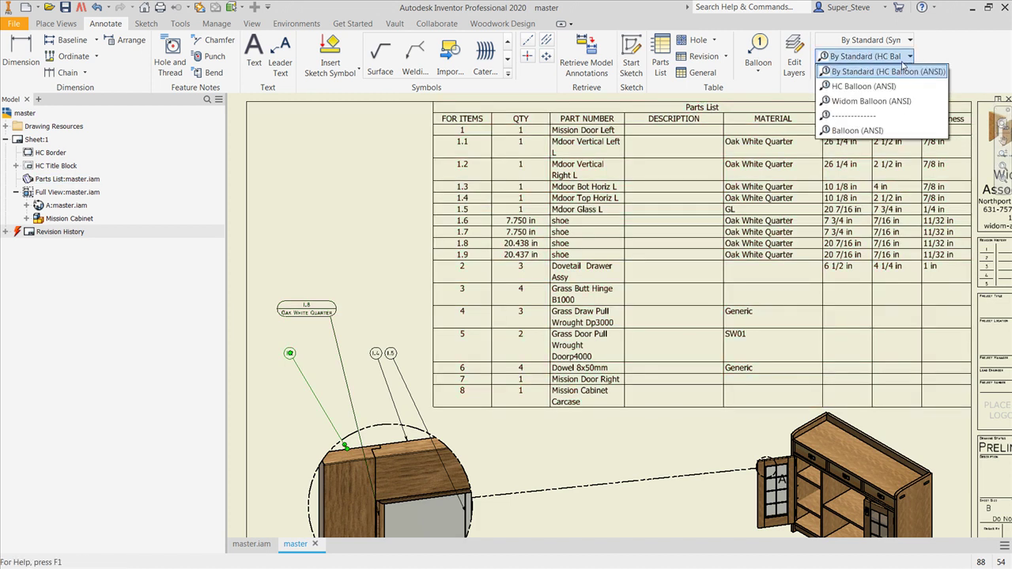
{"action": "left_click", "coordinate": [873, 101]}
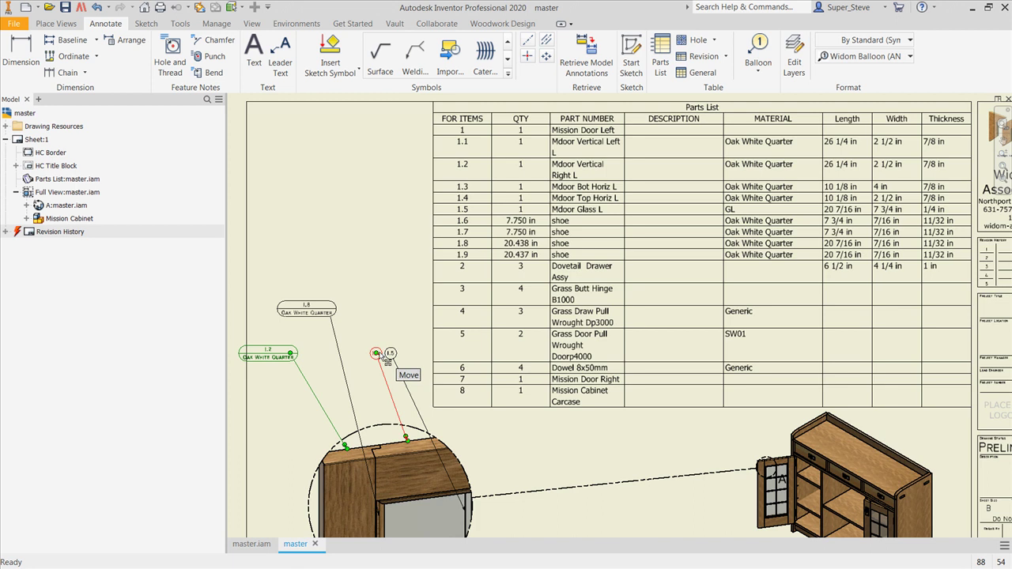
Raise balloon 1.4 and apply the Widom Balloon (ANSI) style to balloons 1.4 and 1.5
{"action": "left_click_drag", "start_coordinate": [383, 355], "coordinate": [337, 236]}
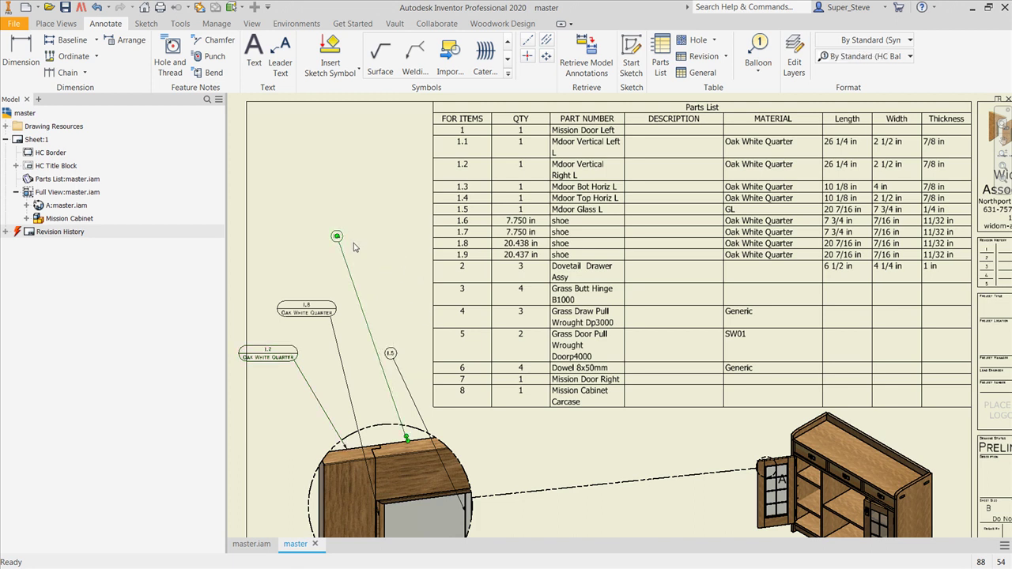
{"action": "left_click", "coordinate": [390, 353]}
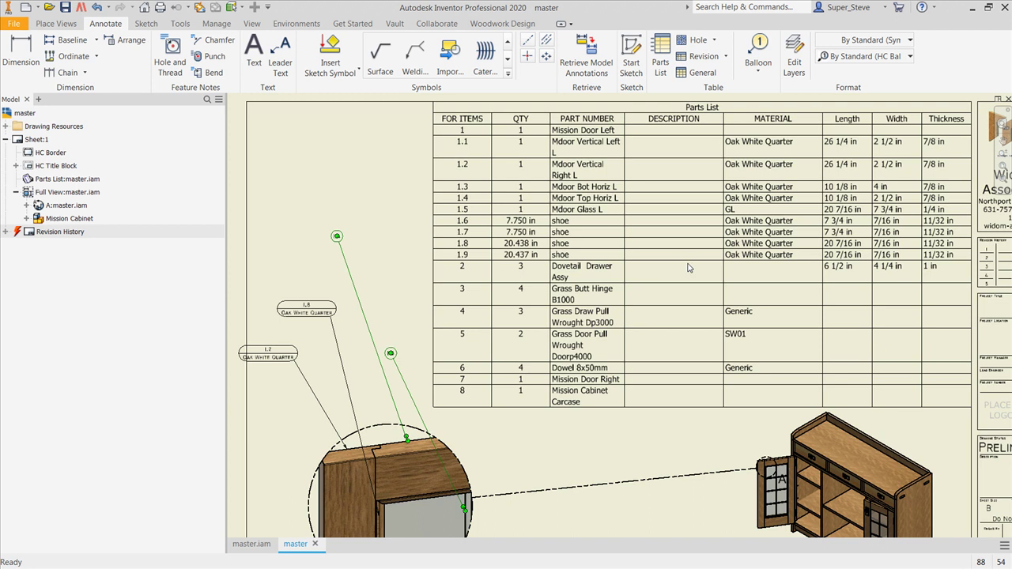
{"action": "left_click", "coordinate": [909, 57]}
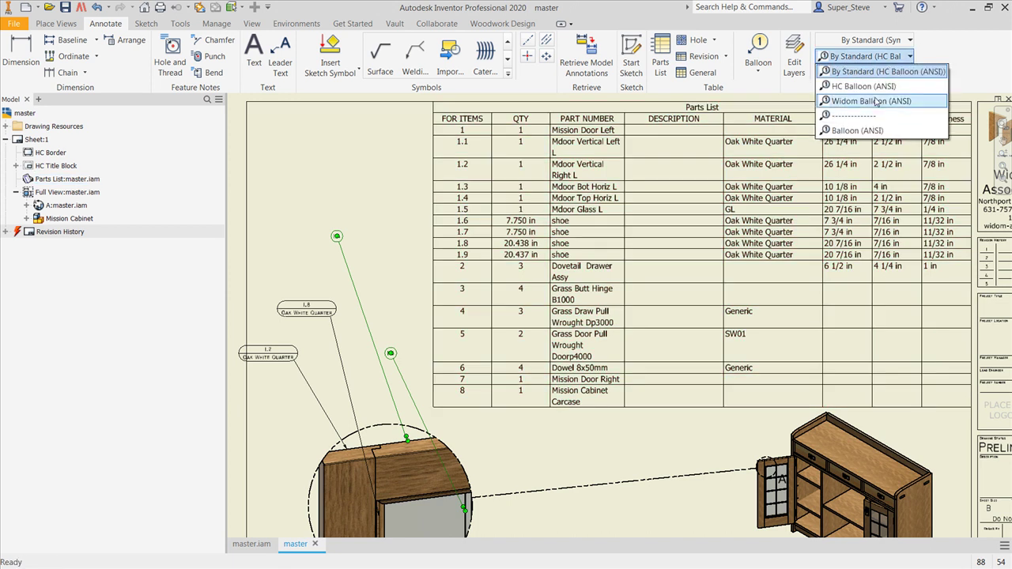
{"action": "left_click", "coordinate": [869, 101]}
{"action": "left_click", "coordinate": [409, 327]}
{"action": "left_click", "coordinate": [391, 354]}
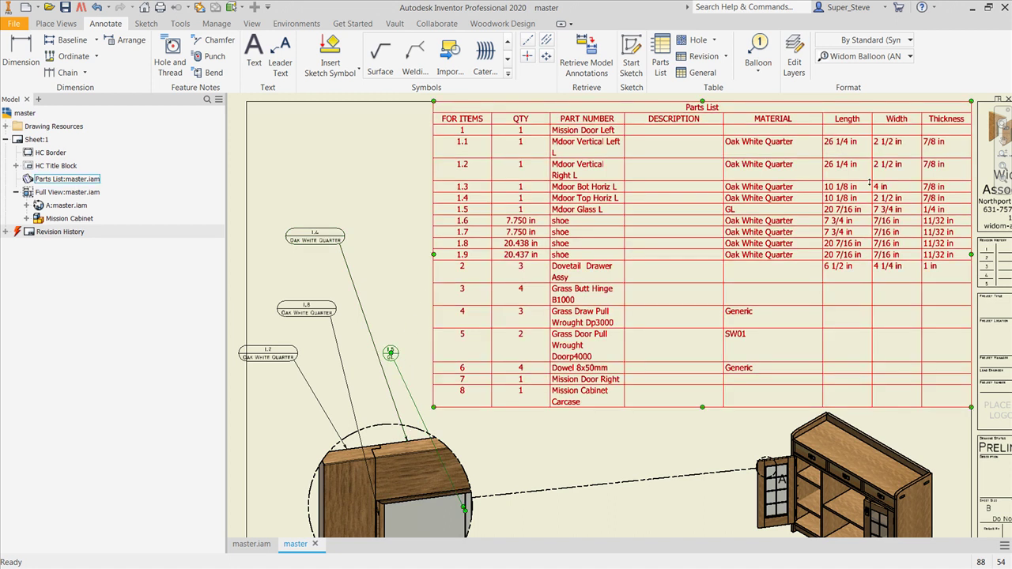
{"action": "left_click", "coordinate": [909, 56]}
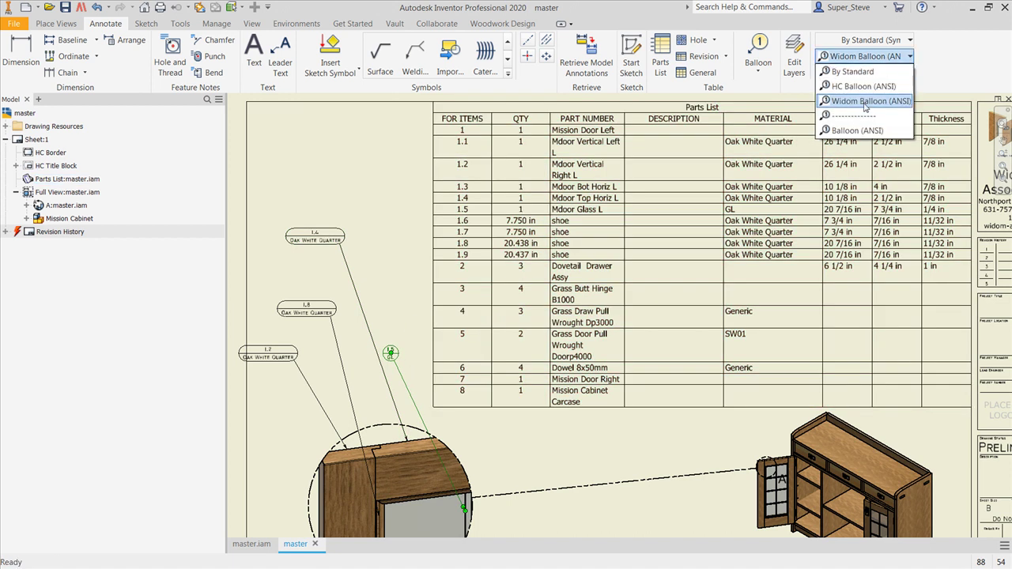
{"action": "left_click", "coordinate": [864, 103]}
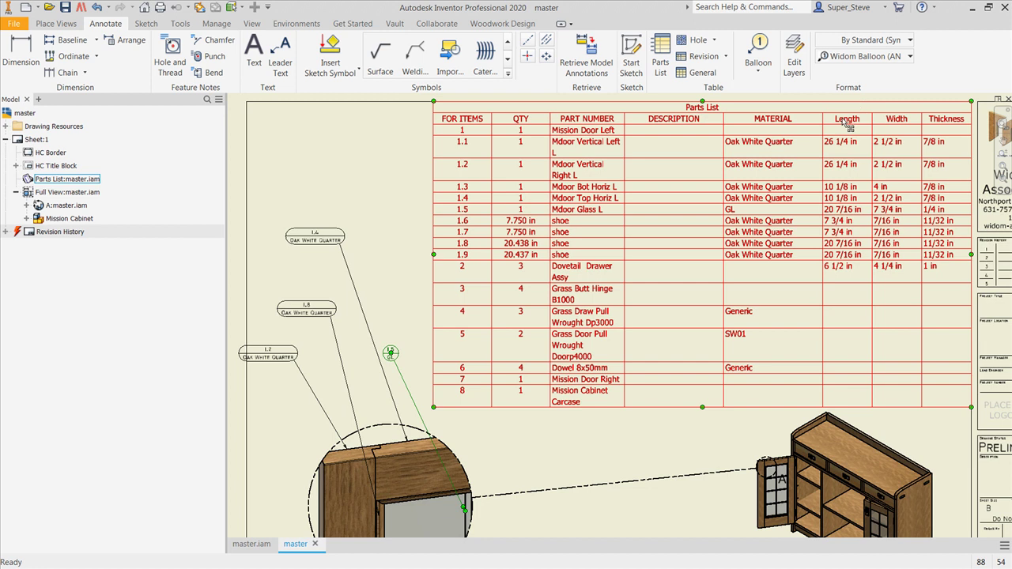
{"action": "left_click", "coordinate": [411, 349]}
Move balloon 1.5 down beside detail view A
{"action": "scroll", "coordinate": [323, 388], "scroll_direction": "up", "scroll_amount": 3}
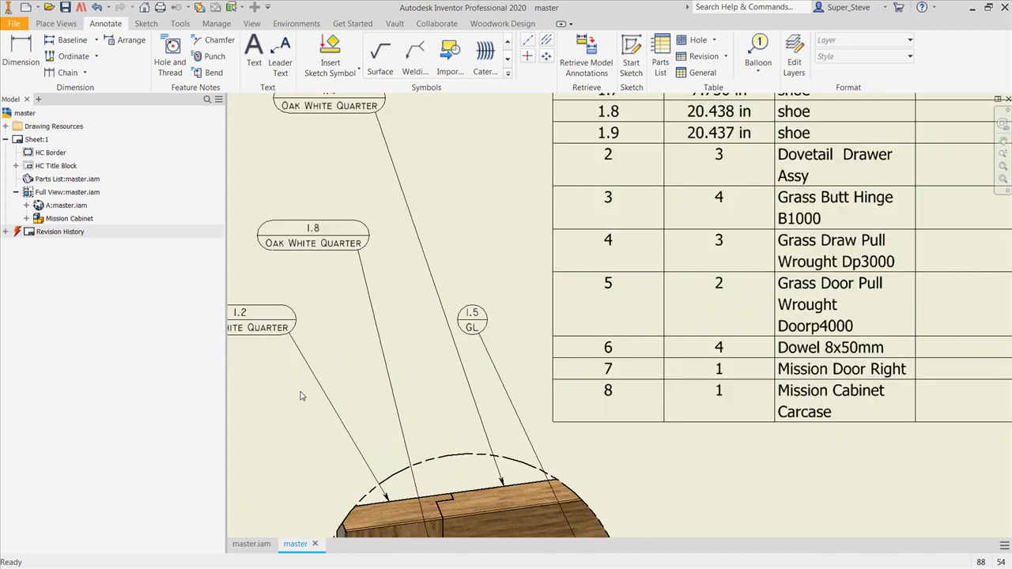
{"action": "middle_click_drag", "start_coordinate": [361, 352], "coordinate": [359, 266]}
{"action": "scroll", "coordinate": [359, 265], "scroll_direction": "down", "scroll_amount": 2}
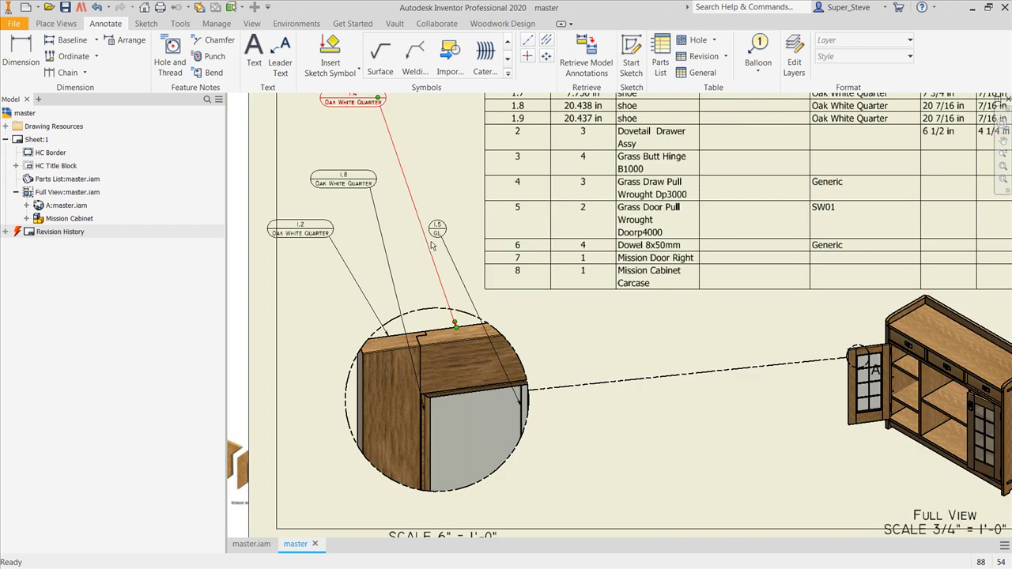
{"action": "left_click_drag", "start_coordinate": [448, 250], "coordinate": [595, 438]}
Nudge balloon 1.2 slightly right and begin Save As for the drawing
{"action": "scroll", "coordinate": [563, 454], "scroll_direction": "down", "scroll_amount": 4}
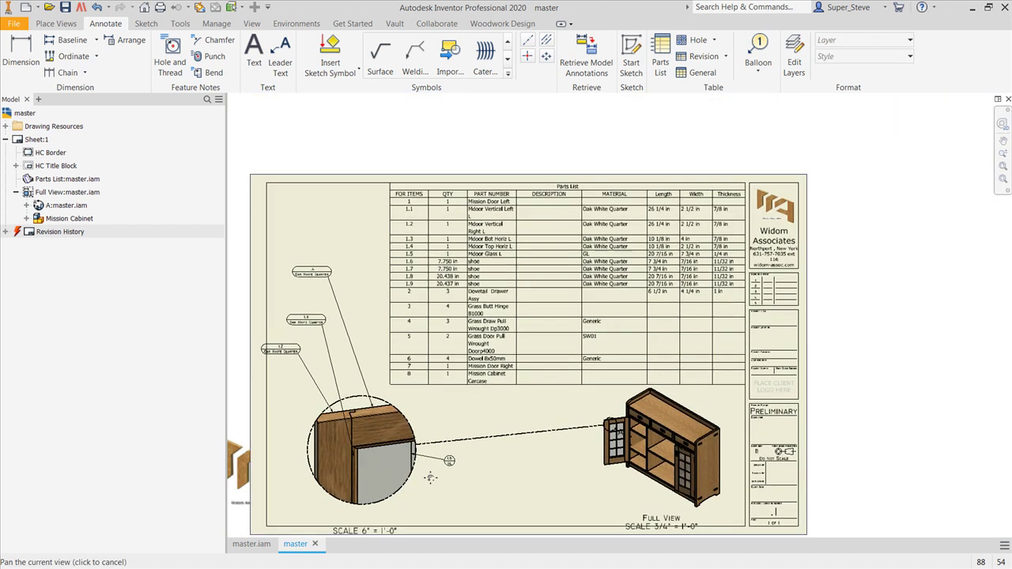
{"action": "scroll", "coordinate": [292, 352], "scroll_direction": "up", "scroll_amount": 4}
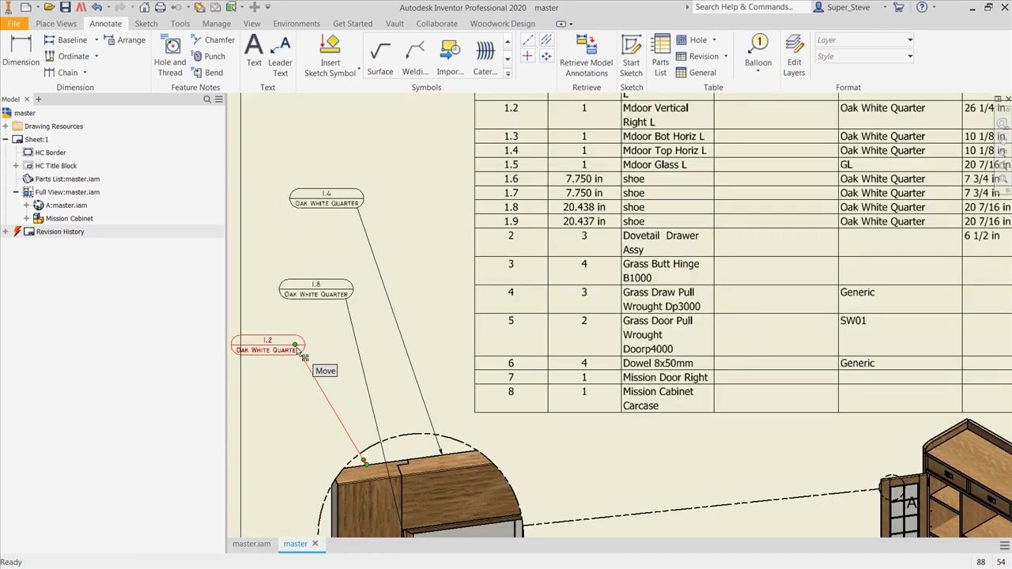
{"action": "left_click_drag", "start_coordinate": [303, 353], "coordinate": [328, 356]}
{"action": "left_click", "coordinate": [328, 356]}
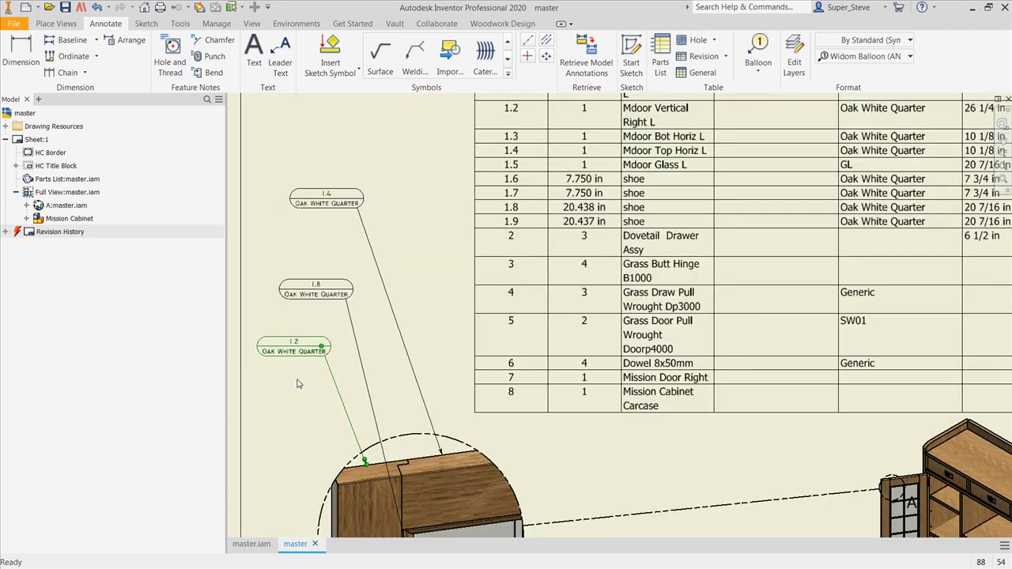
{"action": "left_click", "coordinate": [67, 8]}
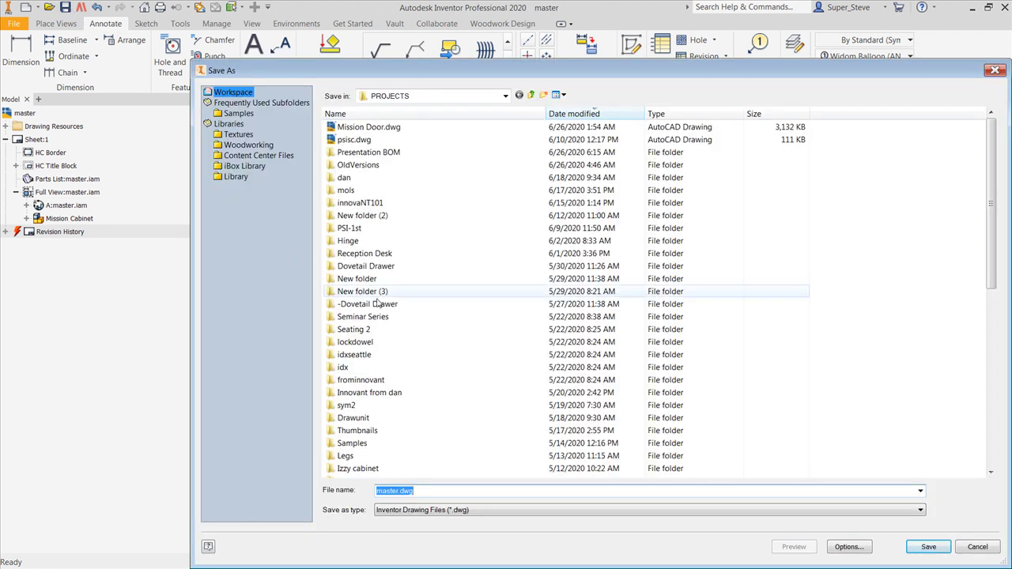
Save the drawing as master.dwg together with its dependent assembly files
{"action": "left_click", "coordinate": [929, 547]}
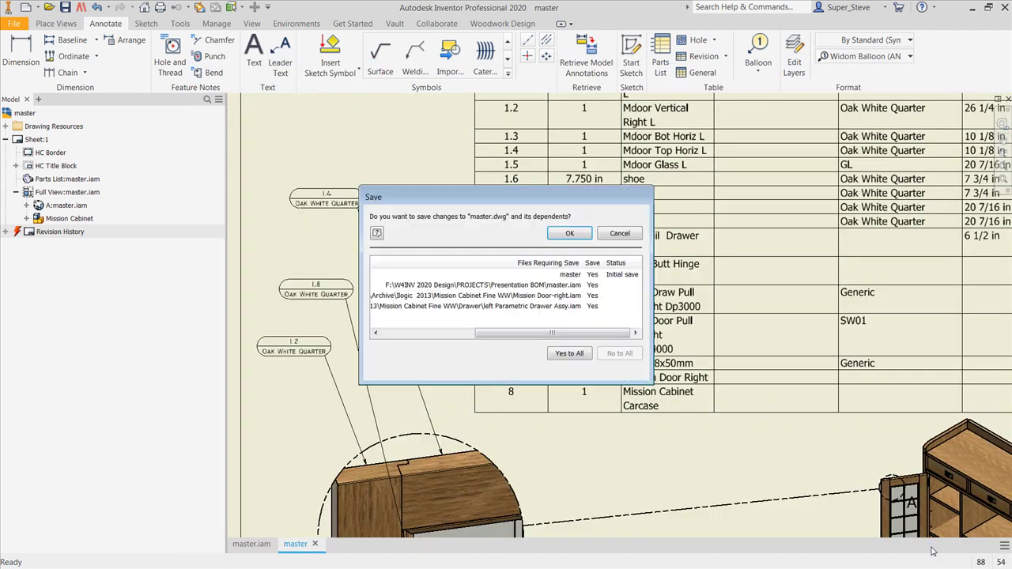
{"action": "left_click", "coordinate": [564, 233]}
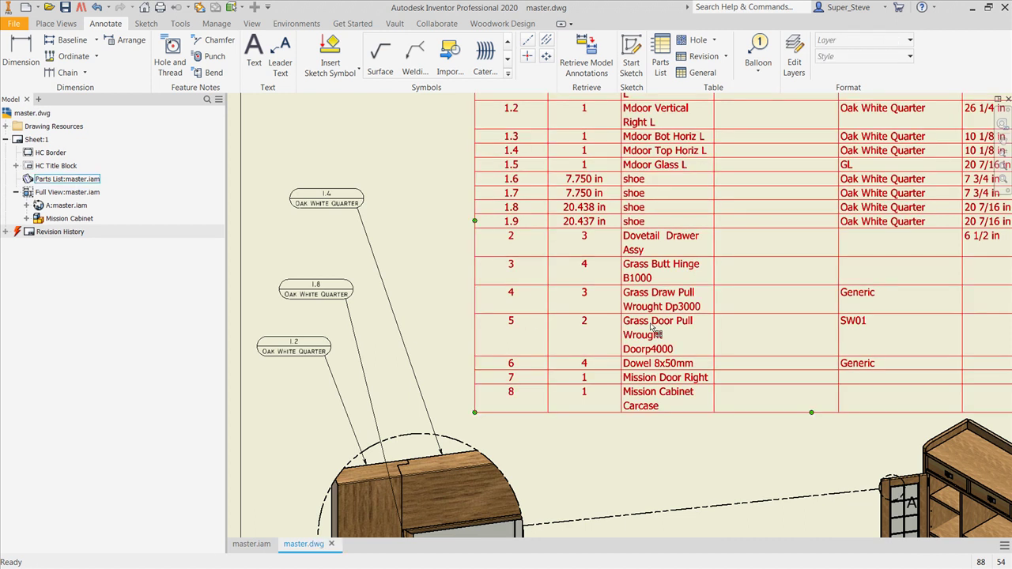
Zoom out to the full sheet, select the parts list, and pan the master.iam cabinet model
{"action": "scroll", "coordinate": [609, 431], "scroll_direction": "down", "scroll_amount": 3}
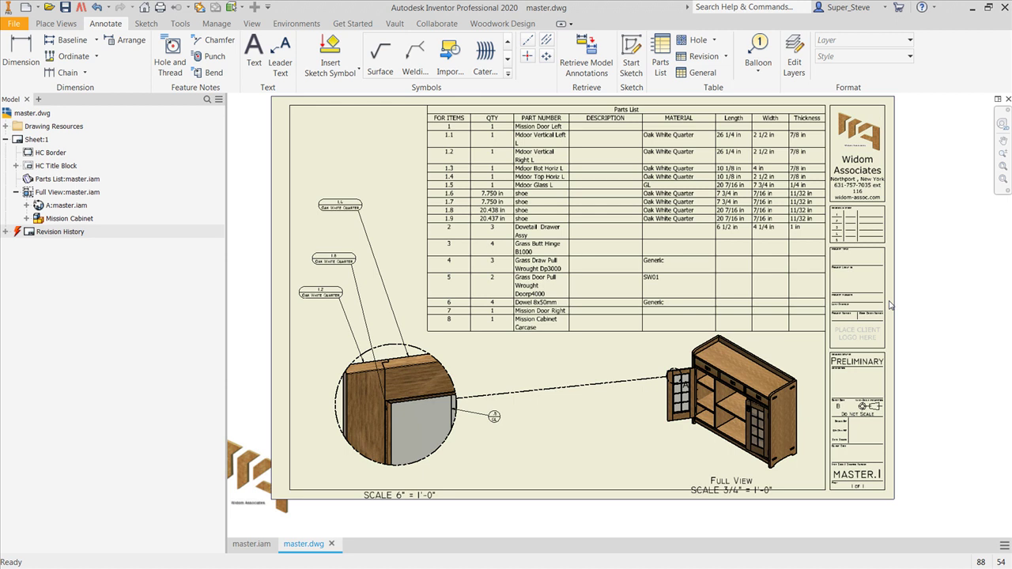
{"action": "left_click", "coordinate": [578, 268]}
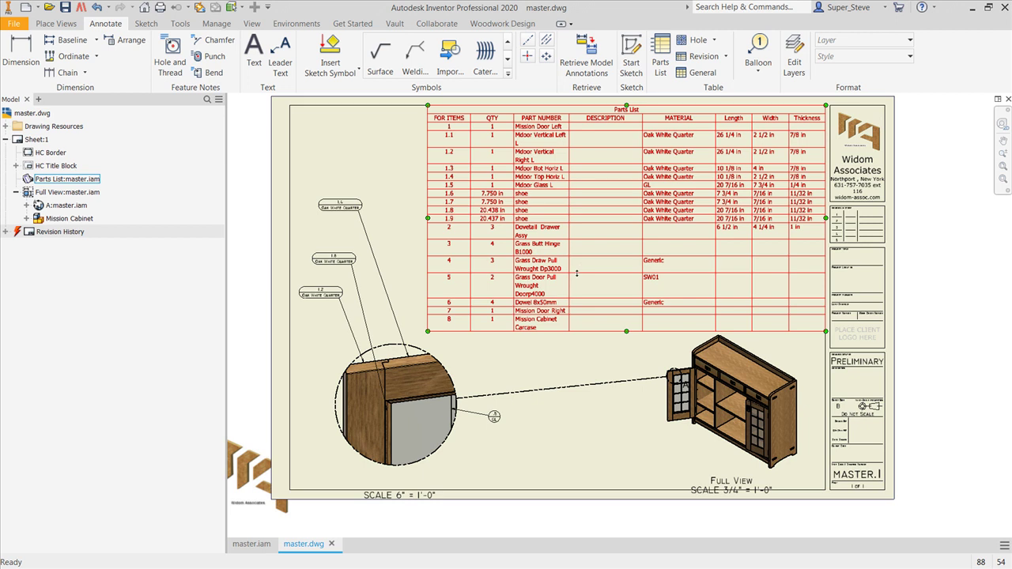
{"action": "left_click", "coordinate": [251, 543]}
{"action": "middle_click_drag", "start_coordinate": [541, 477], "coordinate": [481, 450]}
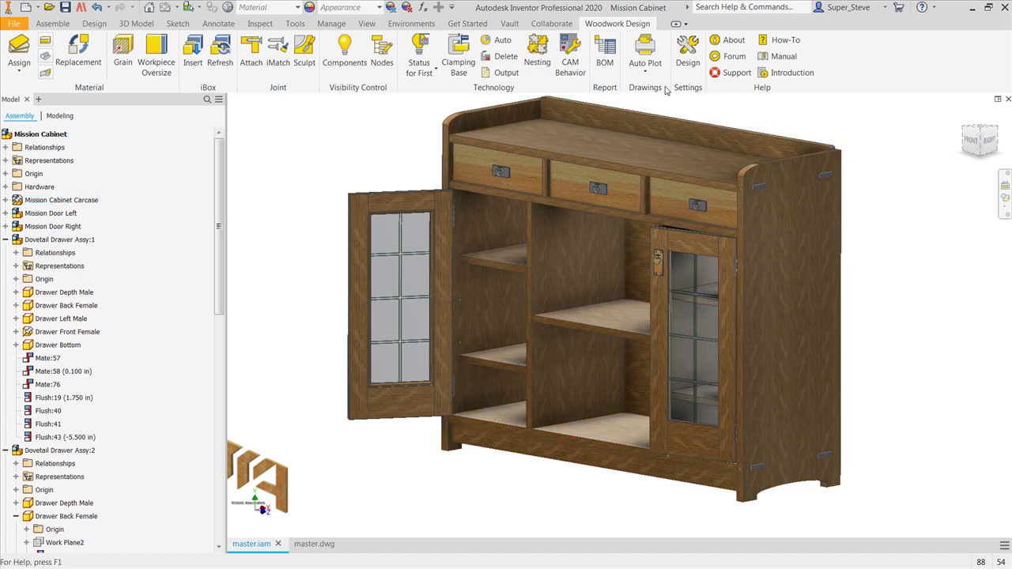
Open the Mission Cabinet Woodwork BOM and its Material: Default replacement dialog
{"action": "left_click", "coordinate": [612, 48]}
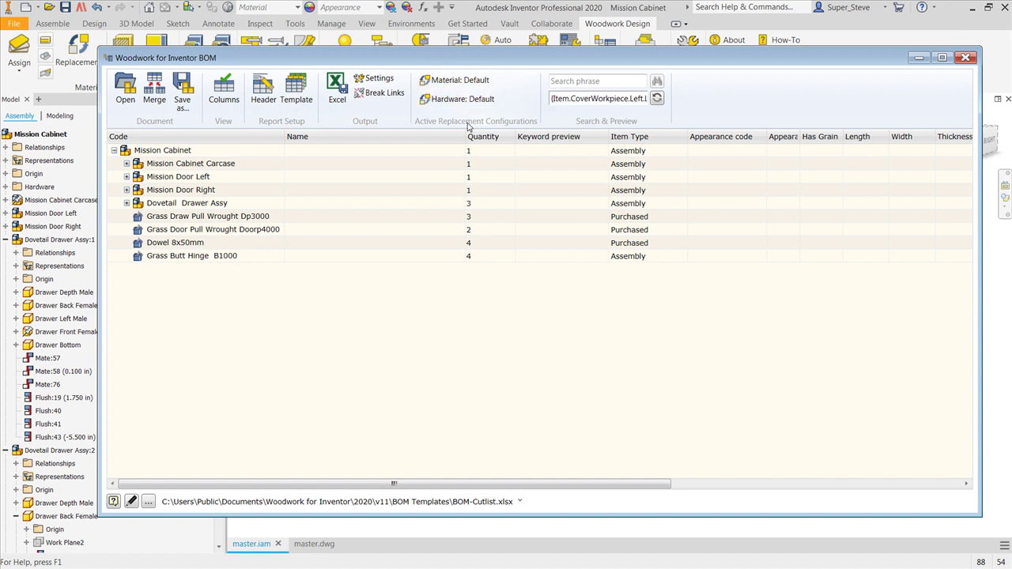
{"action": "left_click", "coordinate": [455, 81]}
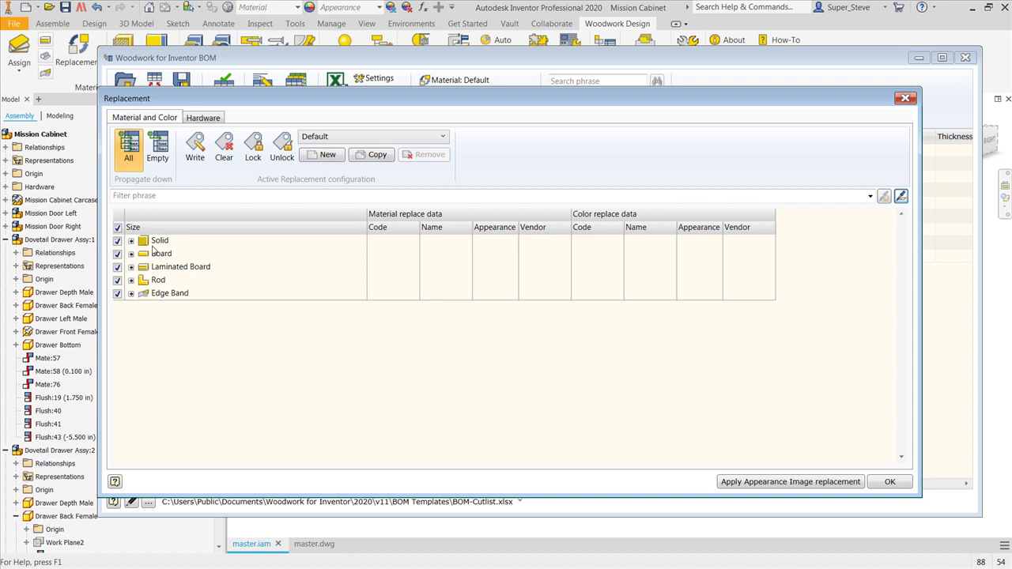
Expand the Board, Laminated Board, Rod and Edge Band materials and view the 0.25 in and 0.75 in laminated board parts
{"action": "left_click_drag", "start_coordinate": [413, 97], "coordinate": [371, 168]}
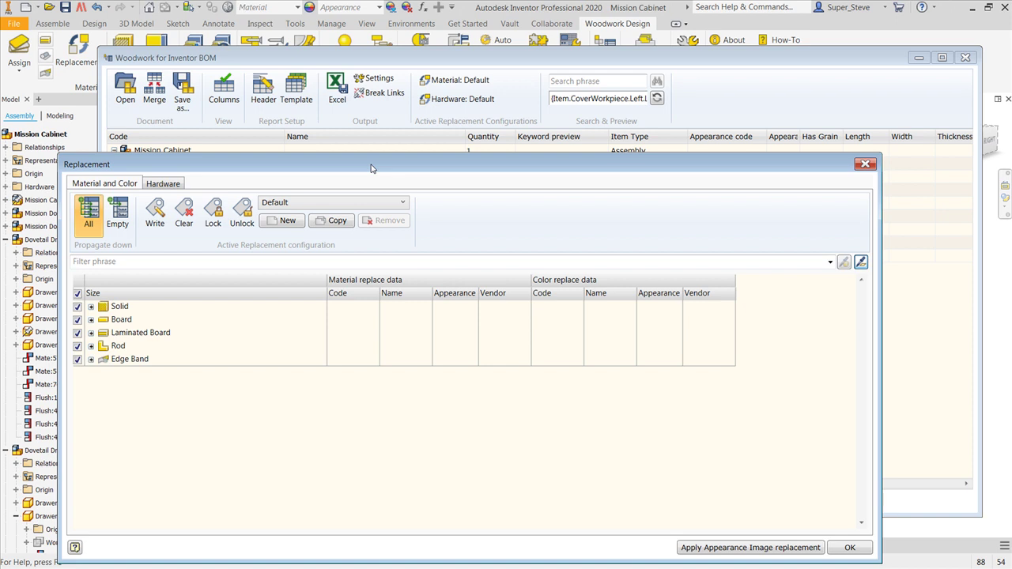
{"action": "left_click", "coordinate": [91, 319]}
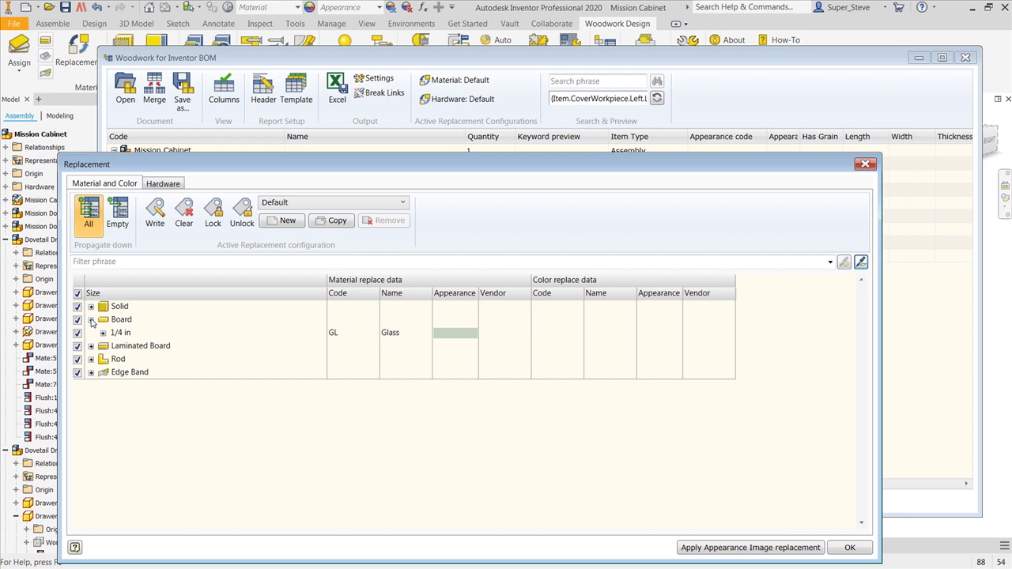
{"action": "left_click", "coordinate": [90, 346]}
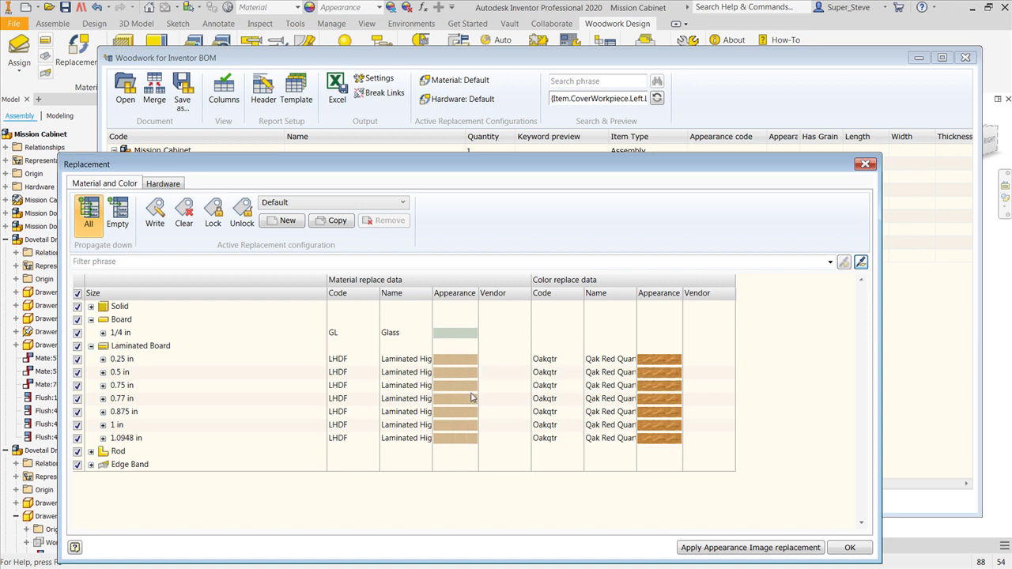
{"action": "left_click", "coordinate": [92, 452]}
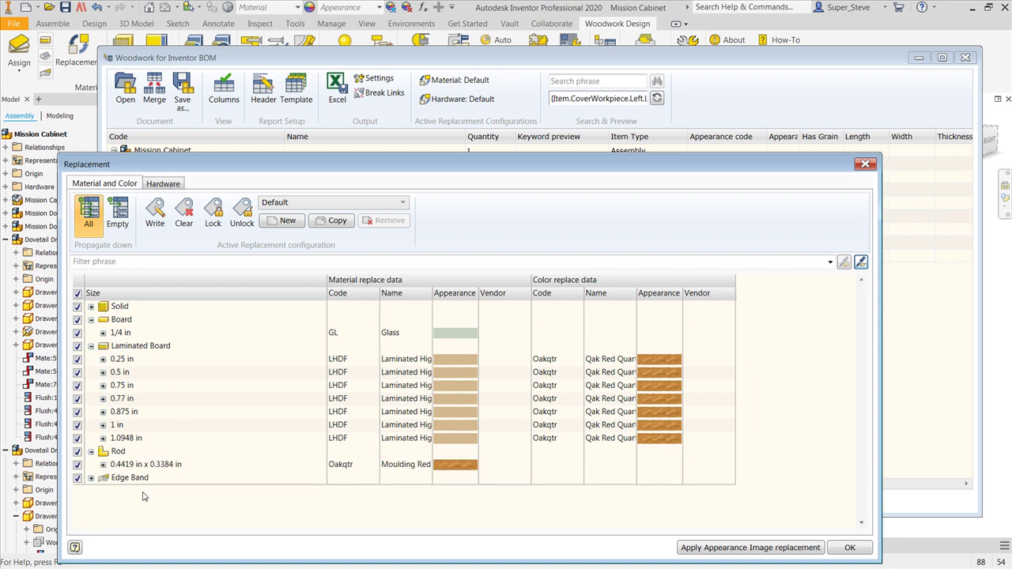
{"action": "left_click", "coordinate": [92, 478]}
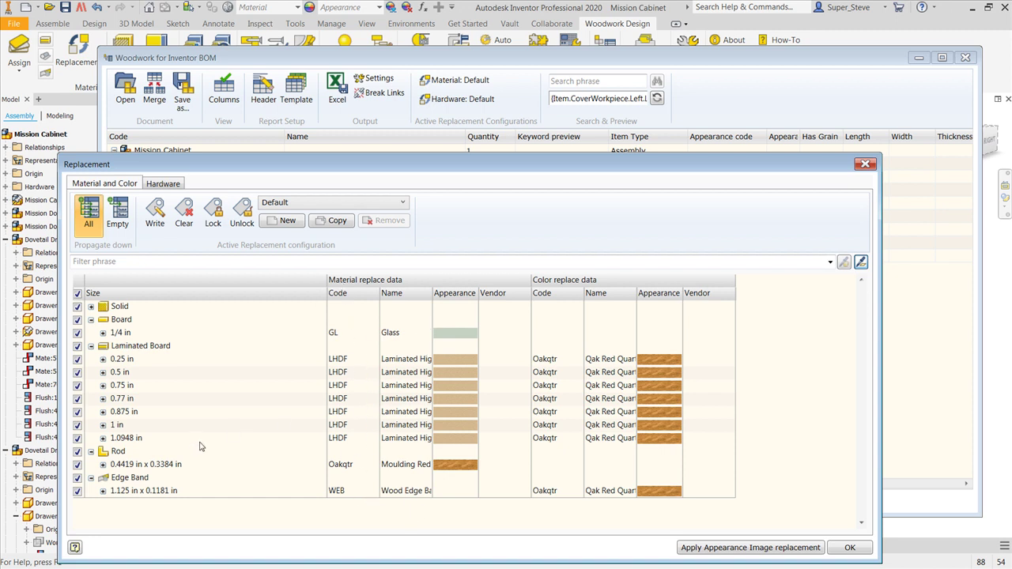
{"action": "left_click", "coordinate": [103, 359]}
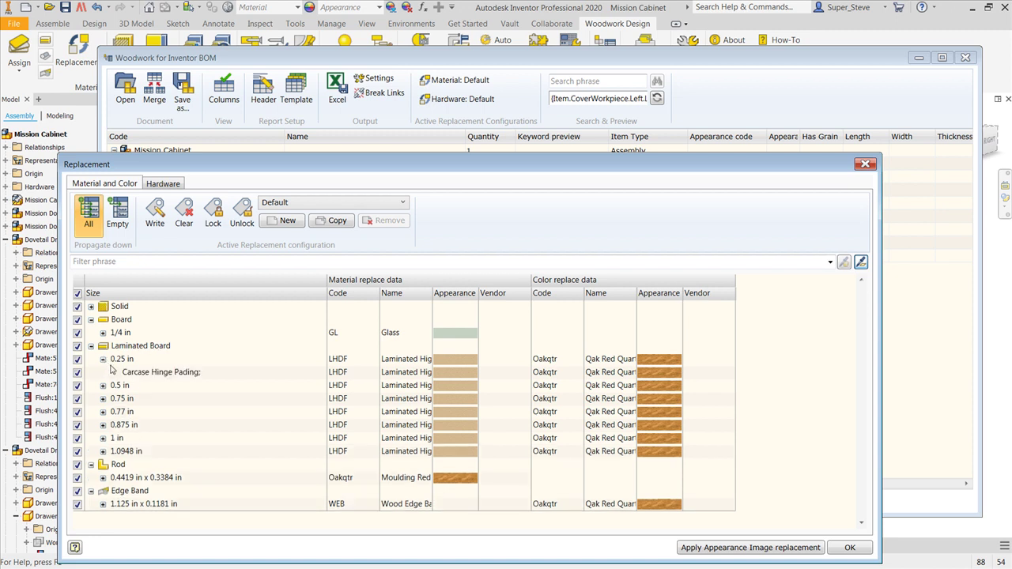
{"action": "left_click", "coordinate": [104, 398]}
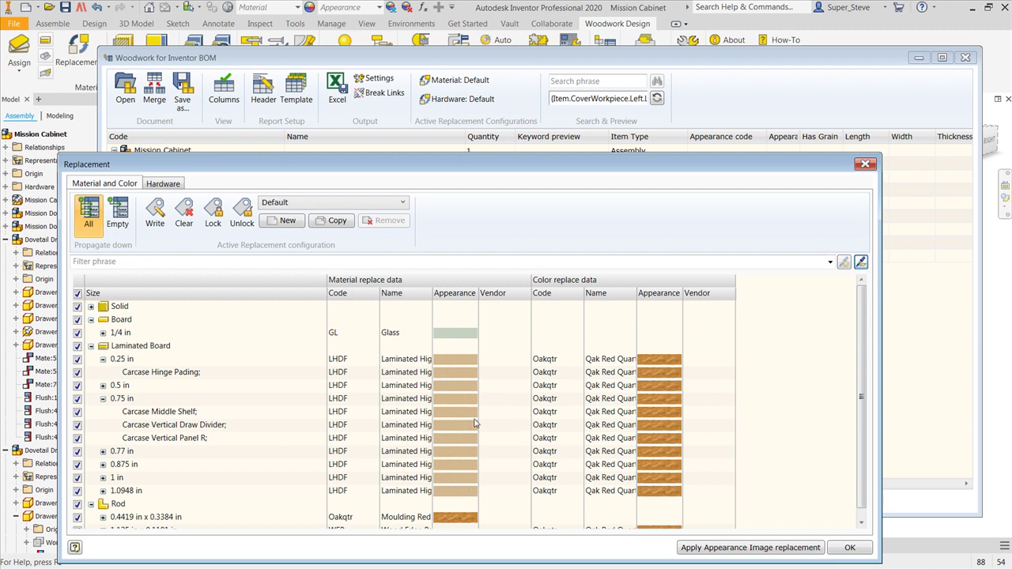
Collapse the other stock types and inspect the Solid materials and the Oakqtr part list
{"action": "left_click", "coordinate": [91, 319]}
{"action": "left_click", "coordinate": [91, 333]}
{"action": "left_click", "coordinate": [91, 346]}
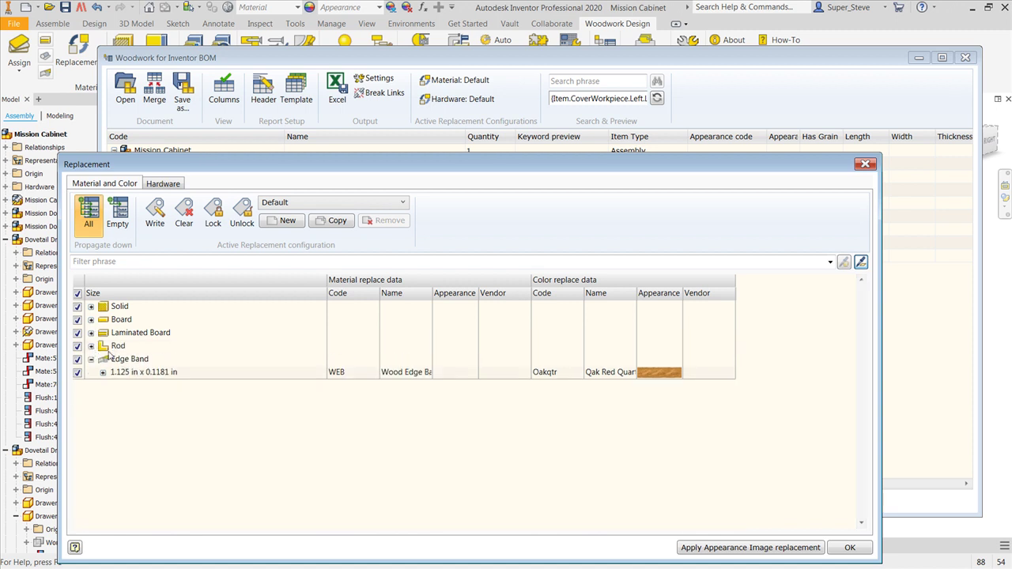
{"action": "left_click", "coordinate": [90, 307]}
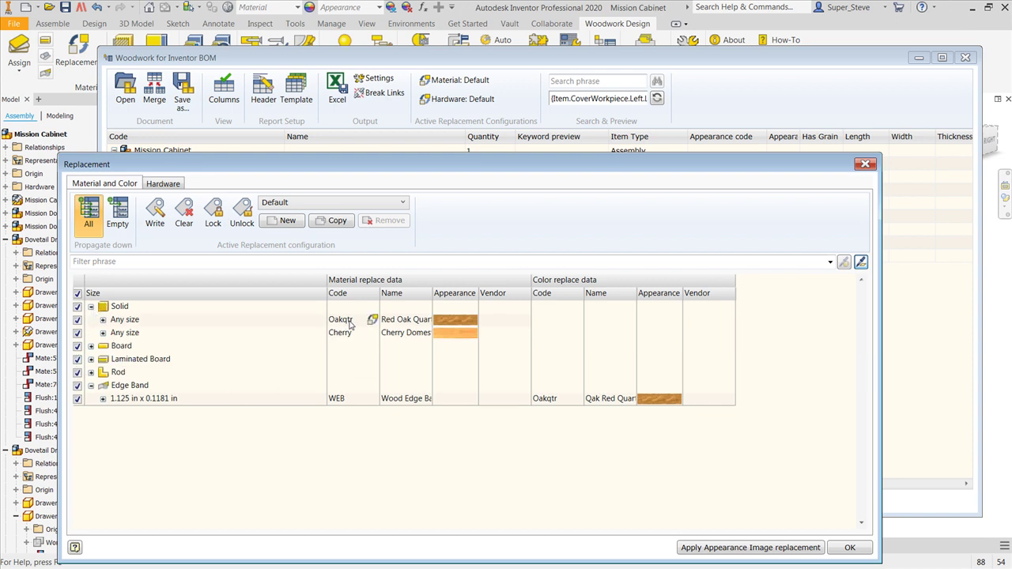
{"action": "left_click", "coordinate": [103, 320]}
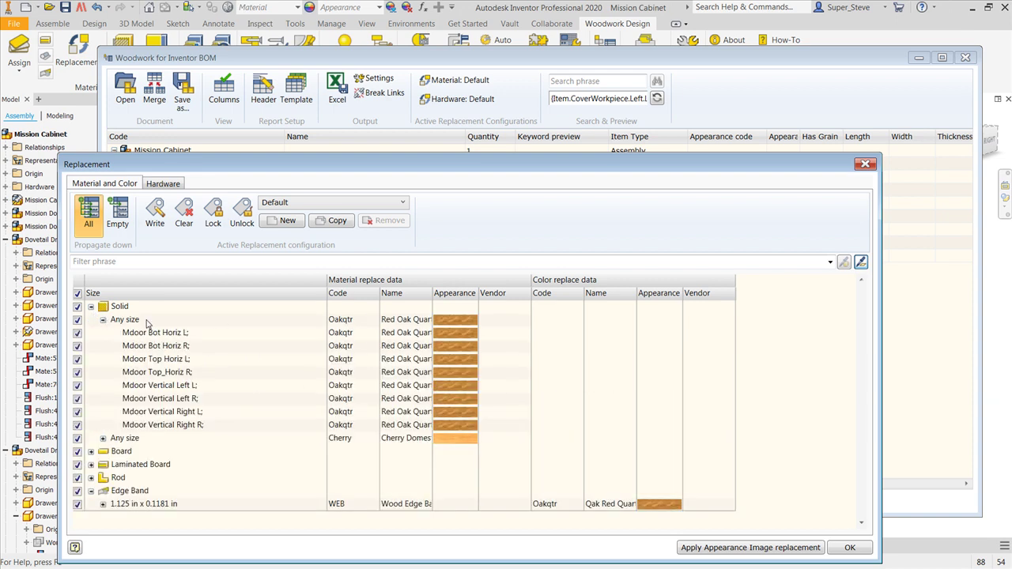
{"action": "left_click", "coordinate": [103, 320]}
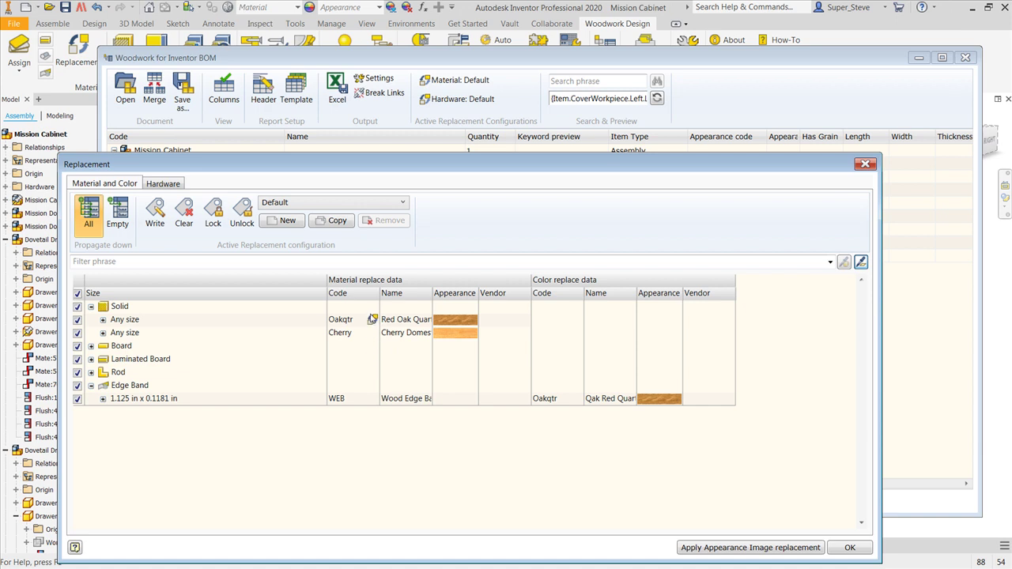
Replace the Solid any-size Oakqtr material with S-Roak Red Oak from the Excel list
{"action": "left_click", "coordinate": [372, 320]}
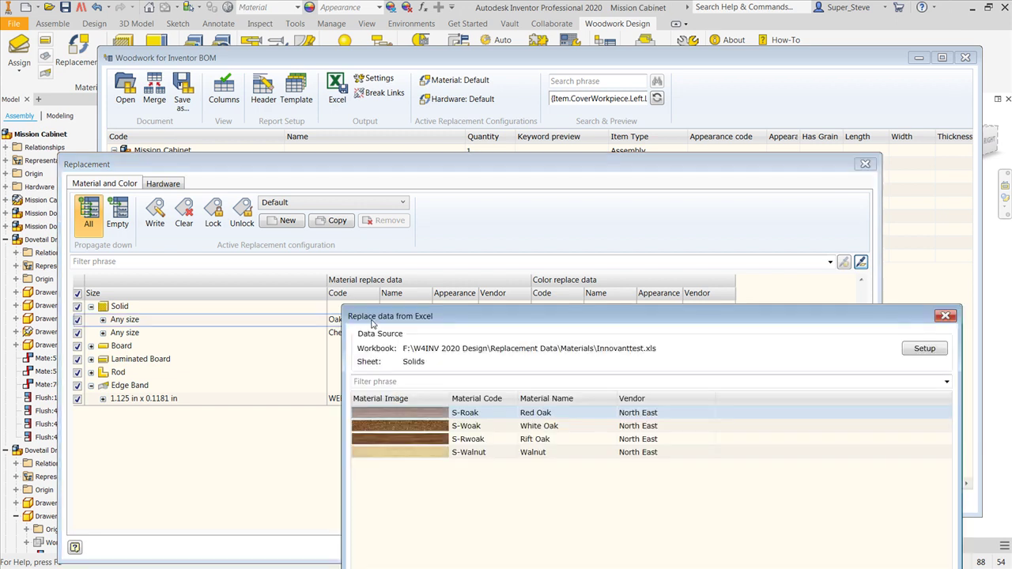
{"action": "left_click_drag", "start_coordinate": [459, 321], "coordinate": [320, 146]}
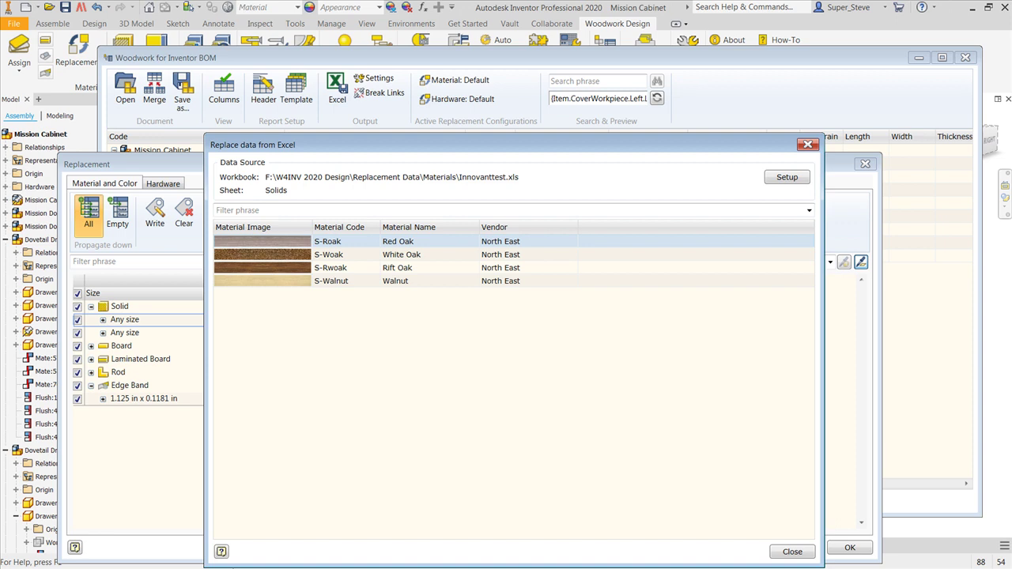
{"action": "double_click", "coordinate": [268, 244]}
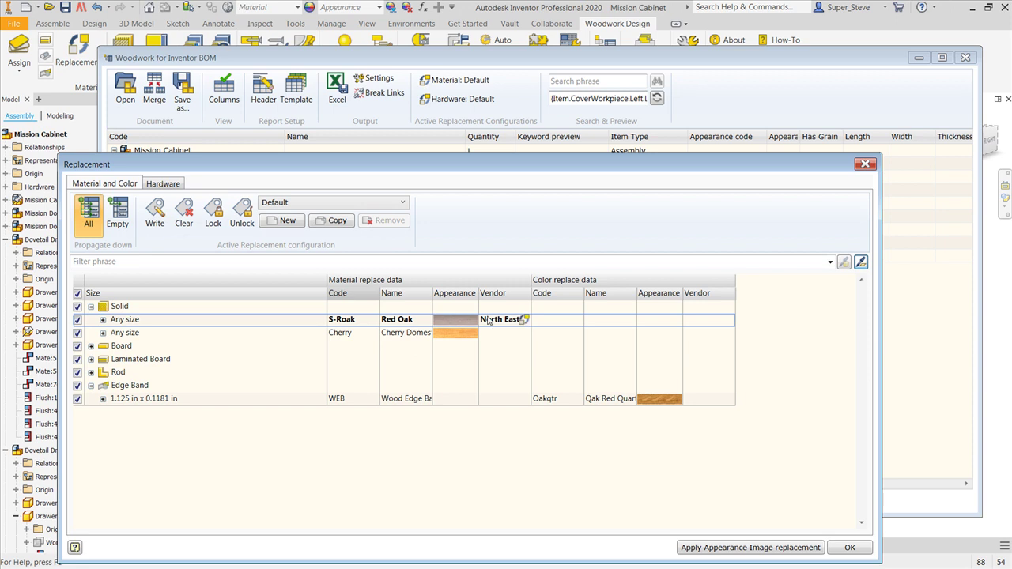
{"action": "mouse_move", "coordinate": [475, 324]}
{"action": "mouse_move", "coordinate": [344, 327]}
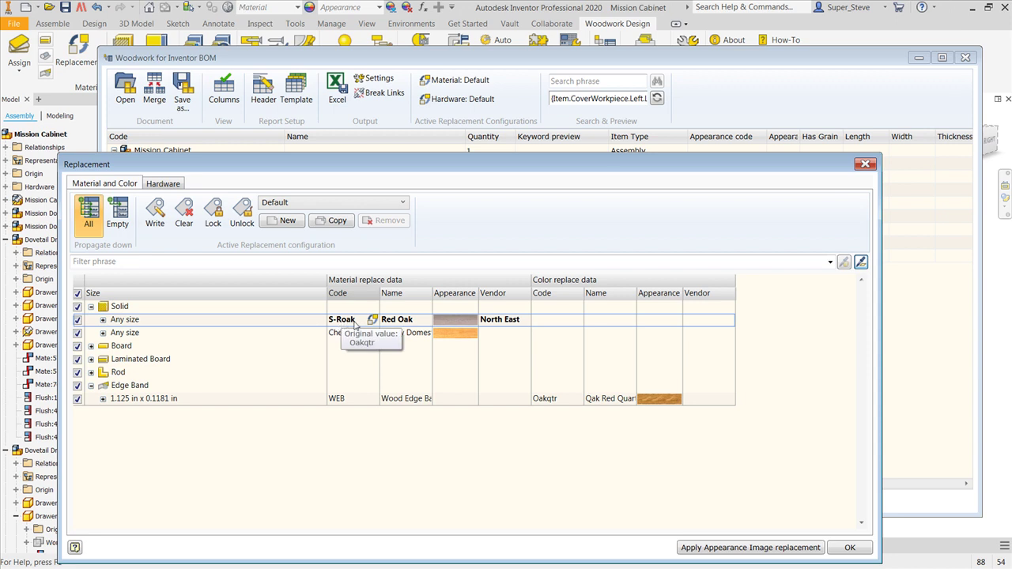
{"action": "mouse_move", "coordinate": [430, 319]}
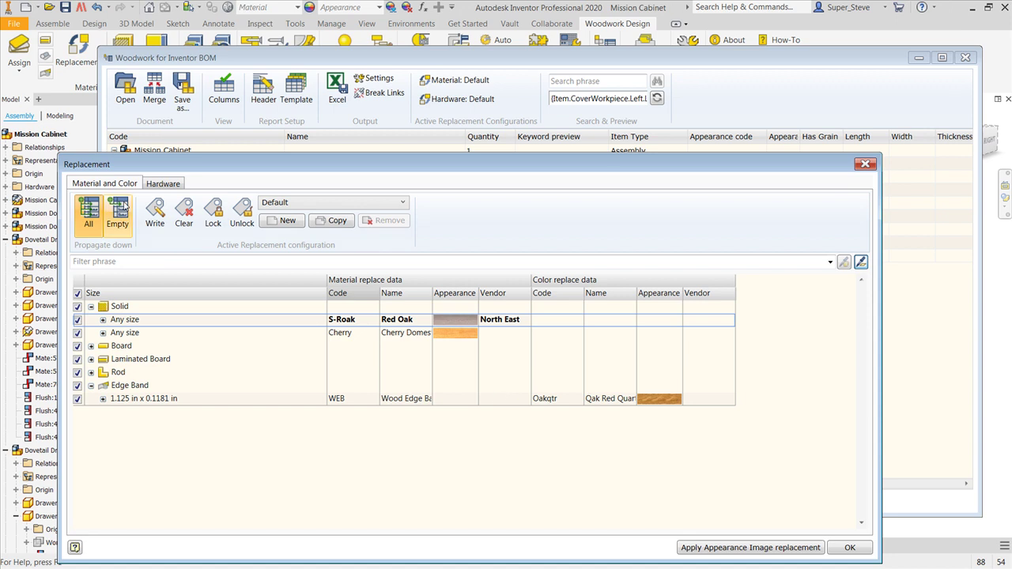
Apply the Red Oak appearance image replacement, accept the settings and close the BOM window
{"action": "left_click", "coordinate": [715, 548]}
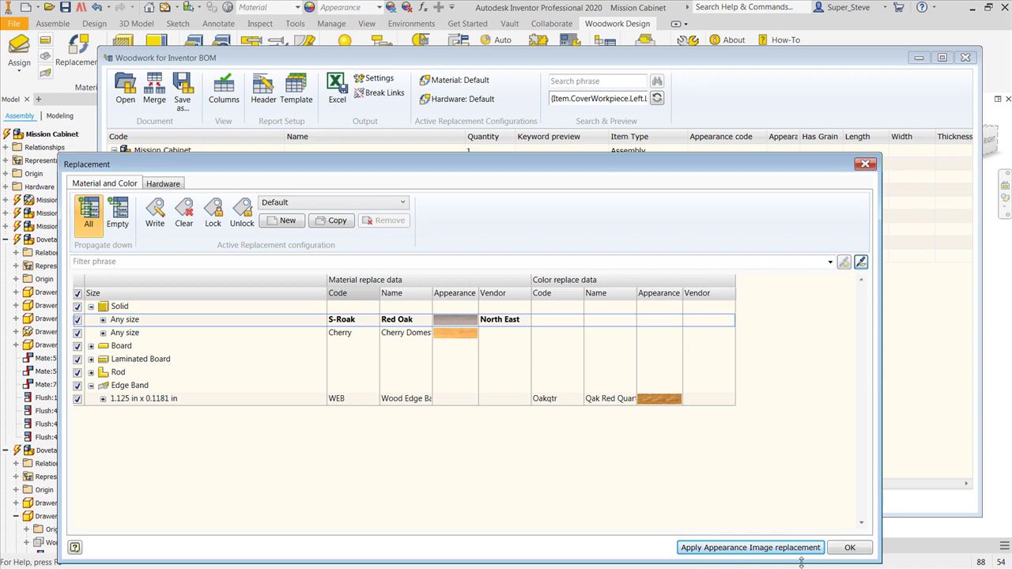
{"action": "left_click", "coordinate": [863, 549]}
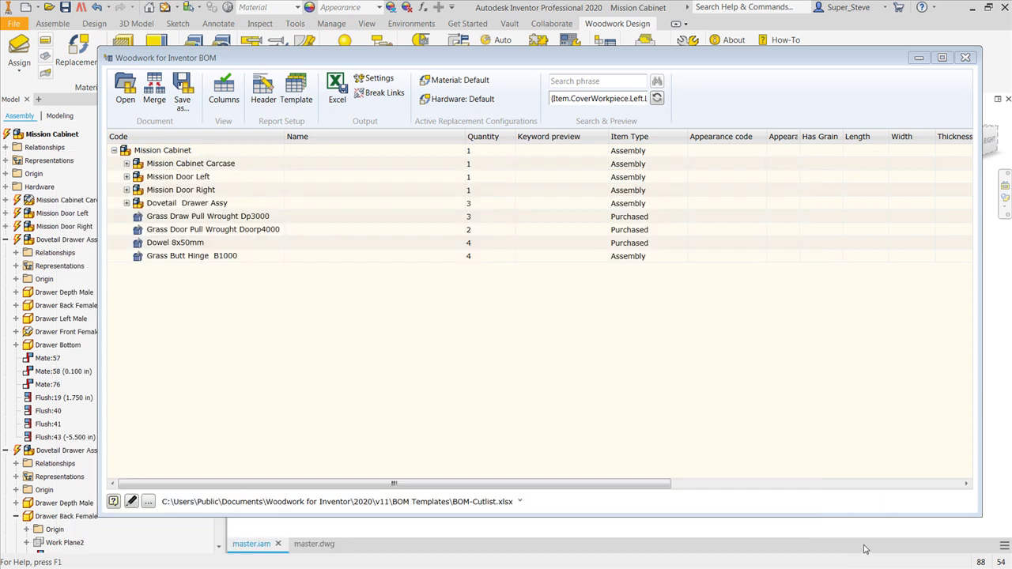
{"action": "left_click", "coordinate": [966, 58]}
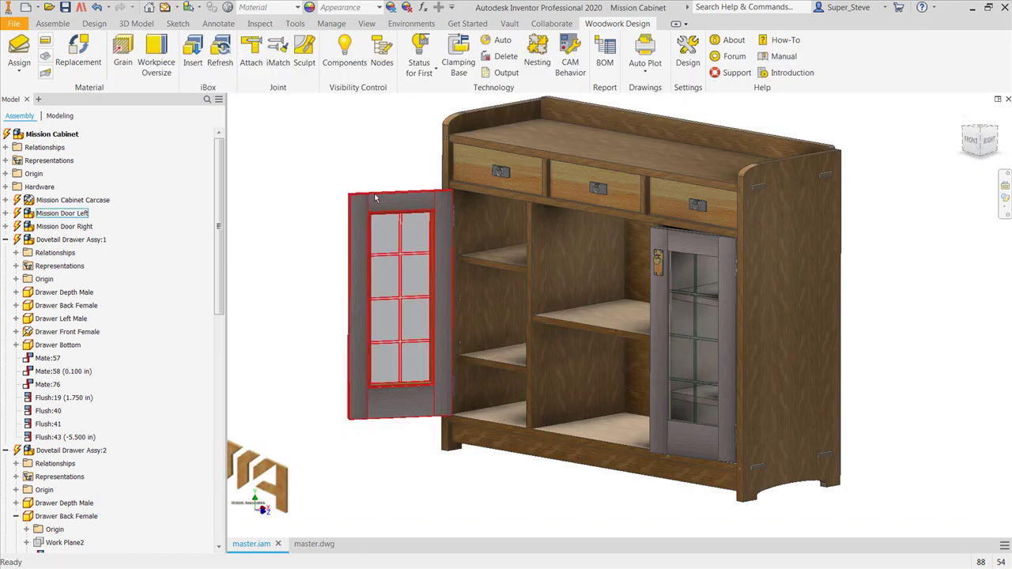
Zoom and pan to show the whole cabinet with its new door finish, then open master.dwg
{"action": "scroll", "coordinate": [375, 198], "scroll_direction": "up", "scroll_amount": 5}
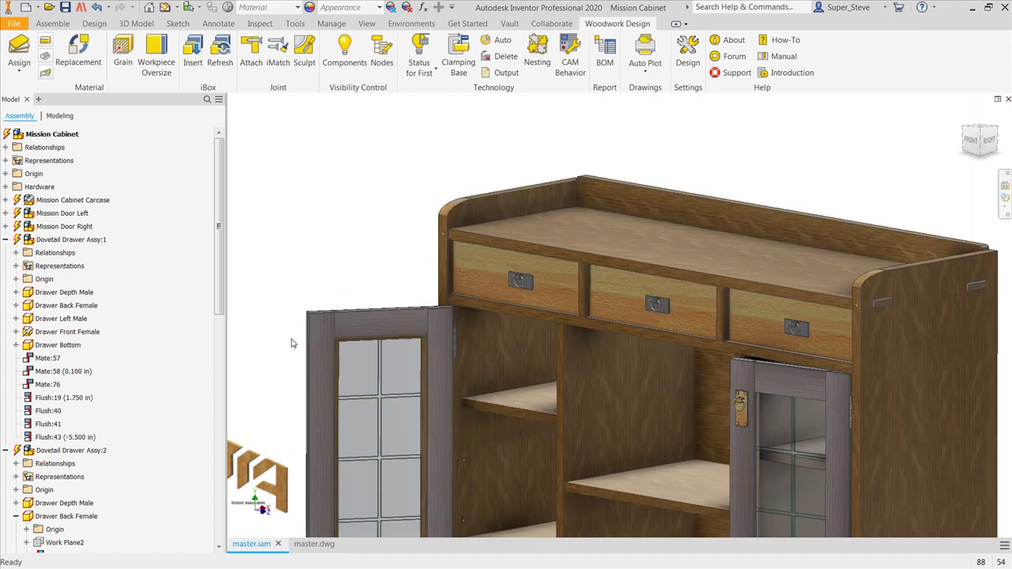
{"action": "scroll", "coordinate": [291, 343], "scroll_direction": "down", "scroll_amount": 5}
{"action": "middle_click_drag", "start_coordinate": [332, 338], "coordinate": [383, 348]}
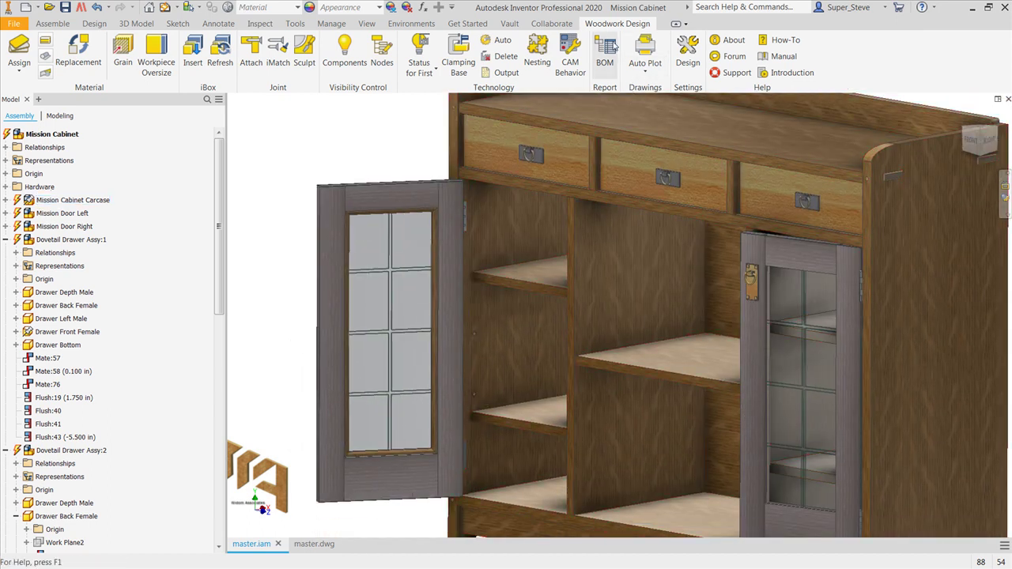
{"action": "left_click", "coordinate": [303, 545]}
Accept the update warnings so the parts list shows S-Roak, then return to master.iam
{"action": "left_click", "coordinate": [480, 319]}
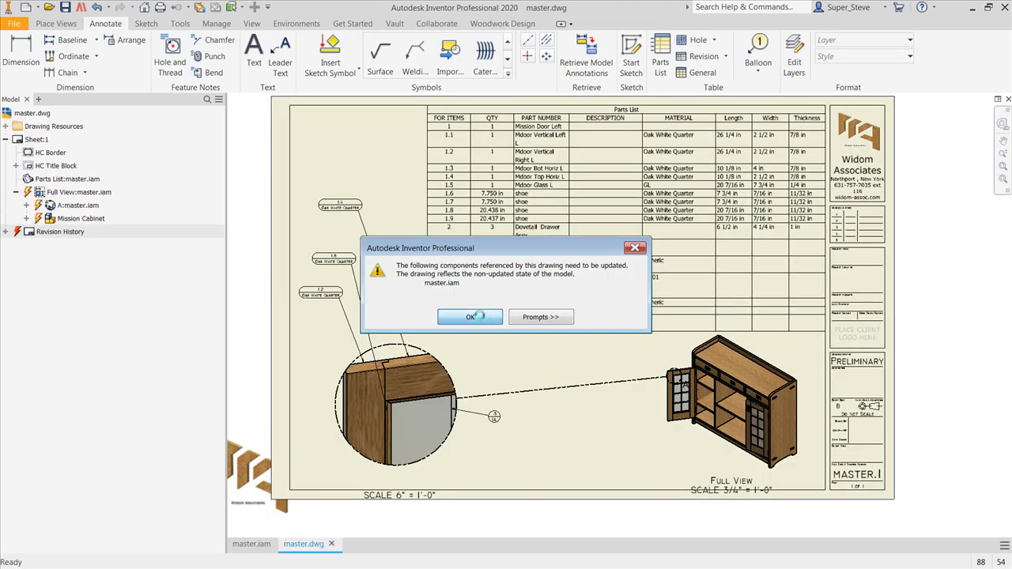
{"action": "left_click", "coordinate": [696, 126]}
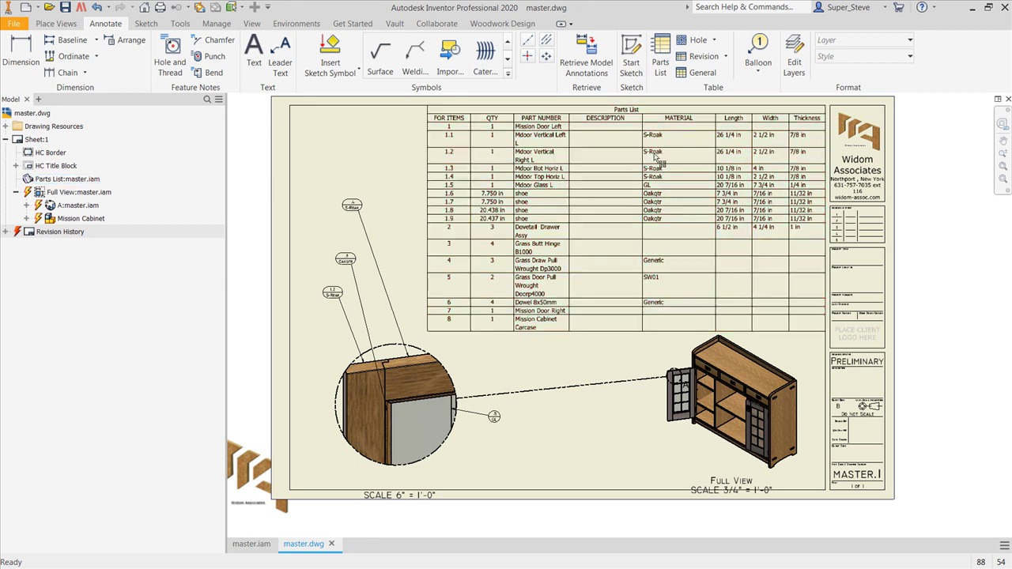
{"action": "left_click", "coordinate": [652, 185]}
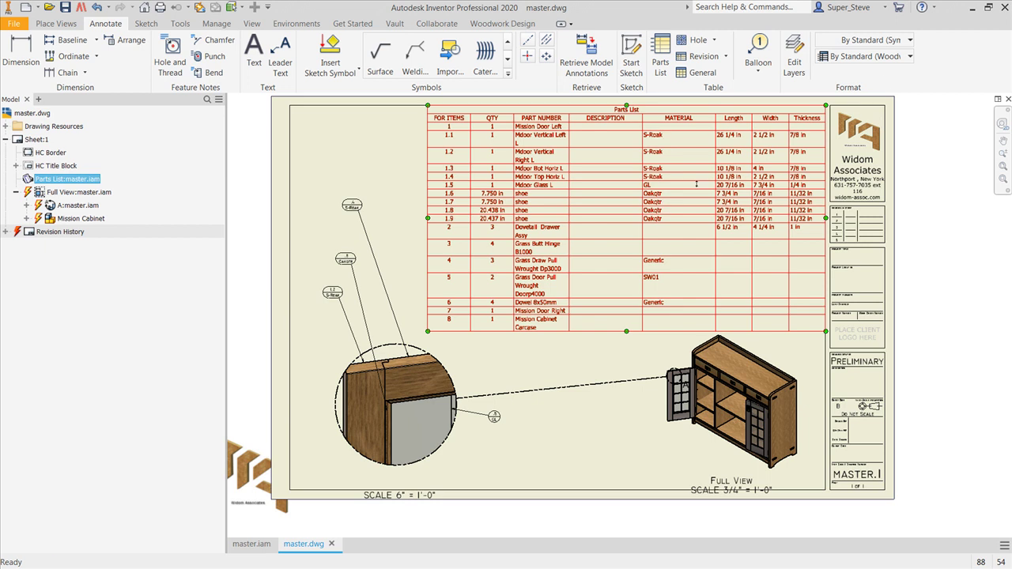
{"action": "left_click", "coordinate": [270, 544]}
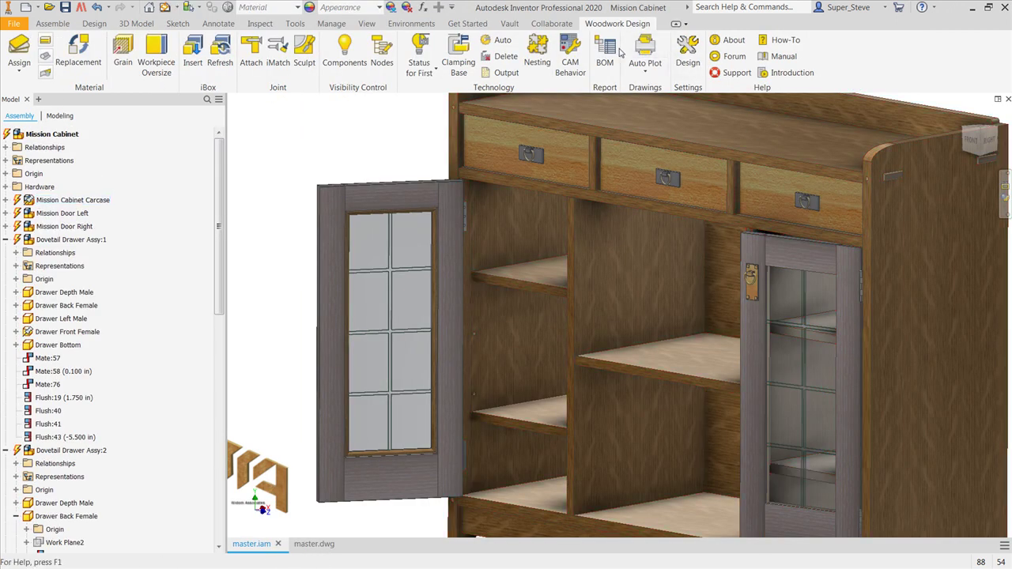
Export the cabinet BOM to Excel as master.xlsx, overwriting the old file, and open it
{"action": "left_click", "coordinate": [610, 49]}
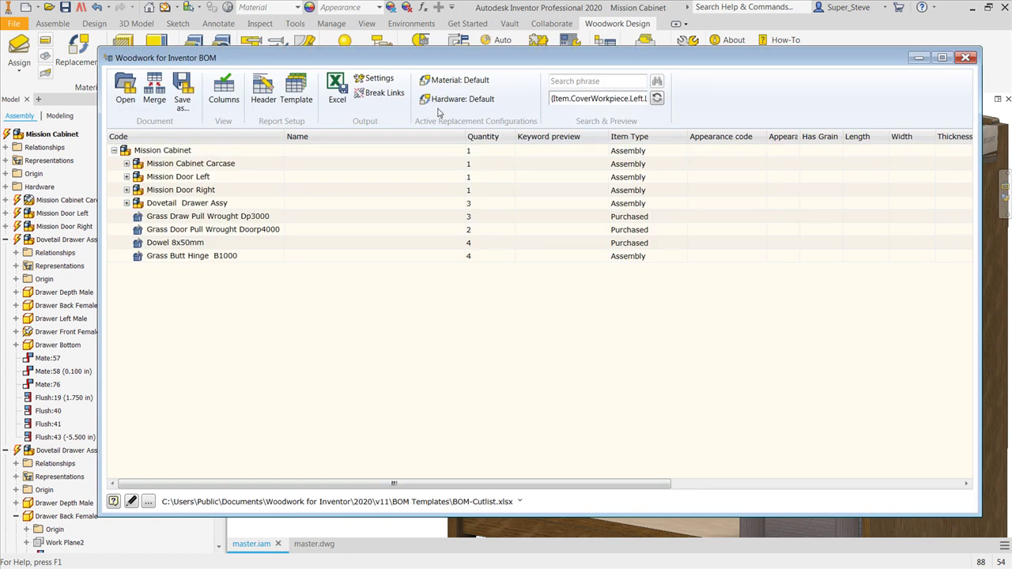
{"action": "left_click", "coordinate": [336, 89]}
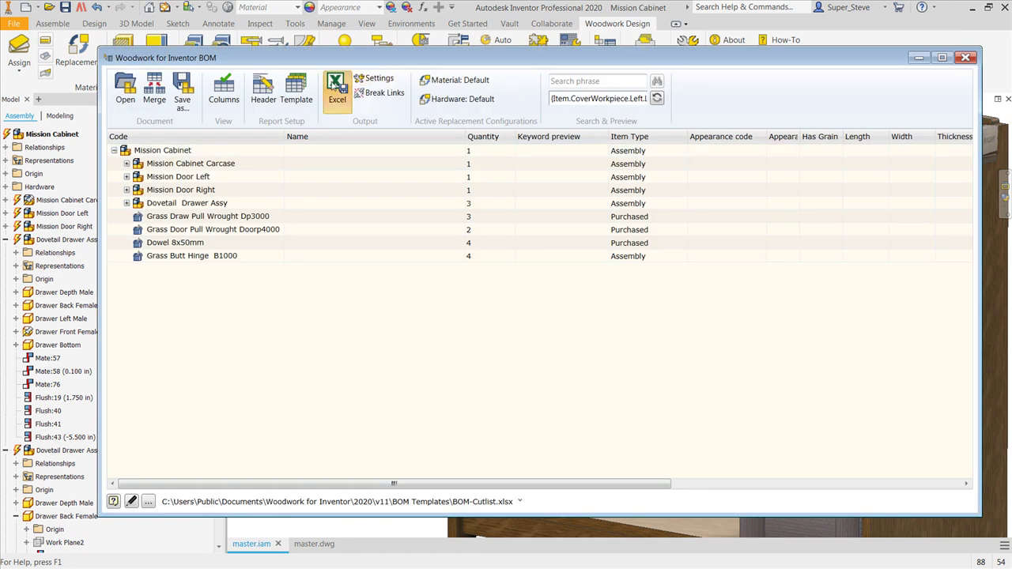
{"action": "left_click", "coordinate": [933, 512]}
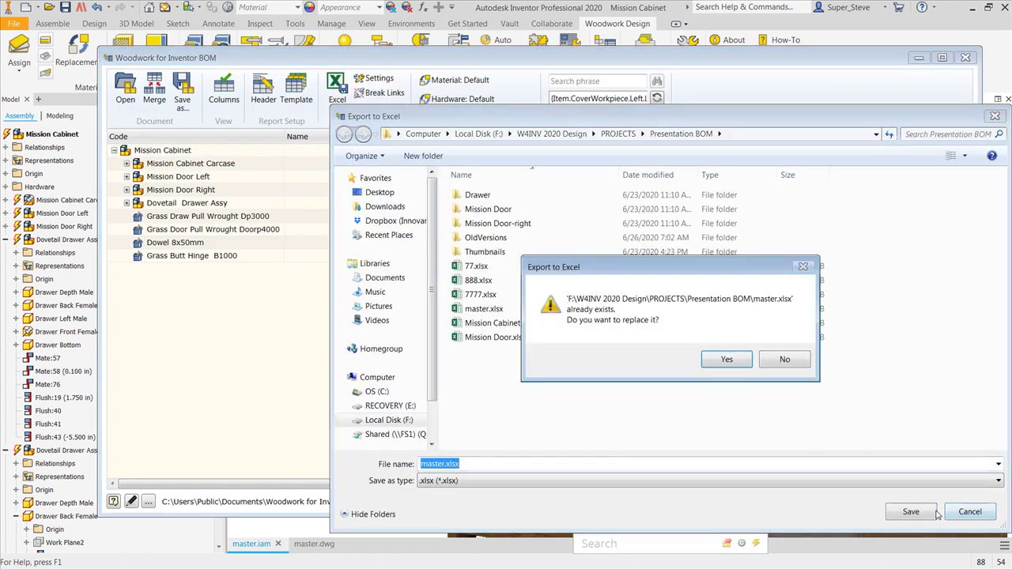
{"action": "left_click", "coordinate": [726, 359]}
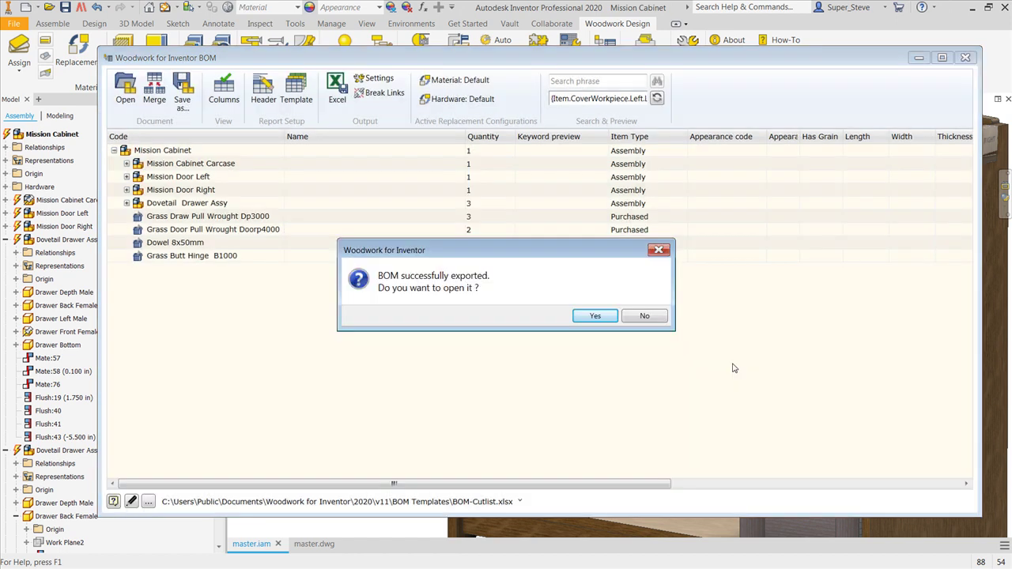
{"action": "left_click", "coordinate": [608, 318]}
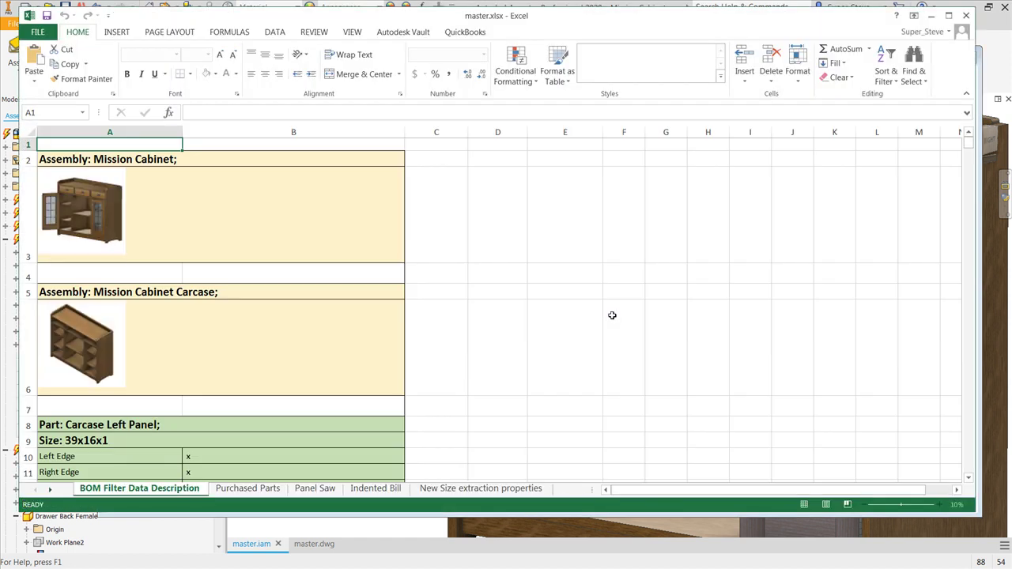
Scroll through the S-Roak Red Oak door workpieces in master.xlsx and close Excel without saving
{"action": "scroll", "coordinate": [270, 354], "scroll_direction": "down", "scroll_amount": 1}
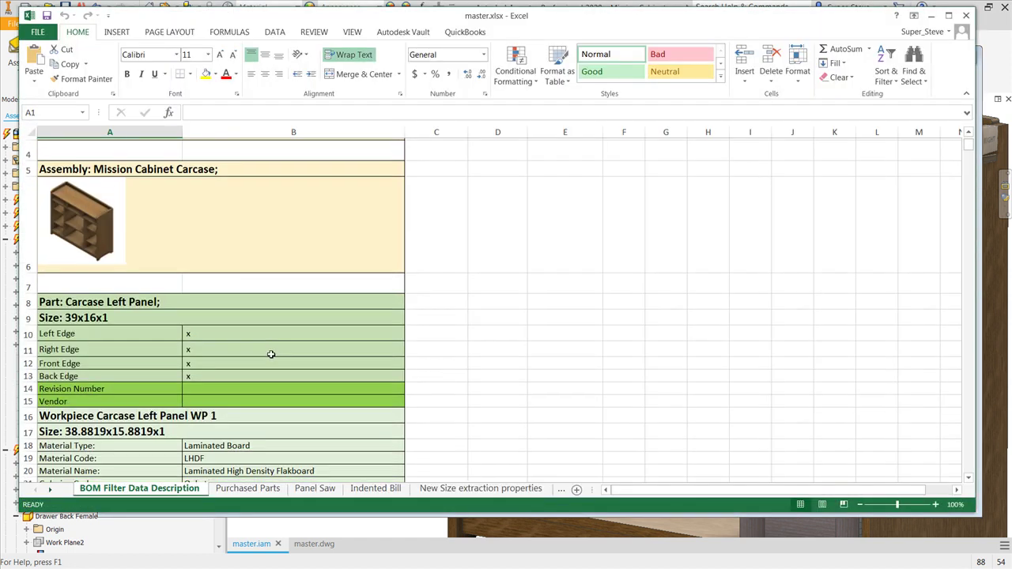
{"action": "scroll", "coordinate": [271, 354], "scroll_direction": "down", "scroll_amount": 6}
{"action": "scroll", "coordinate": [309, 377], "scroll_direction": "down", "scroll_amount": 11}
{"action": "scroll", "coordinate": [314, 365], "scroll_direction": "down", "scroll_amount": 20}
{"action": "scroll", "coordinate": [316, 356], "scroll_direction": "down", "scroll_amount": 20}
{"action": "scroll", "coordinate": [316, 355], "scroll_direction": "up", "scroll_amount": 5}
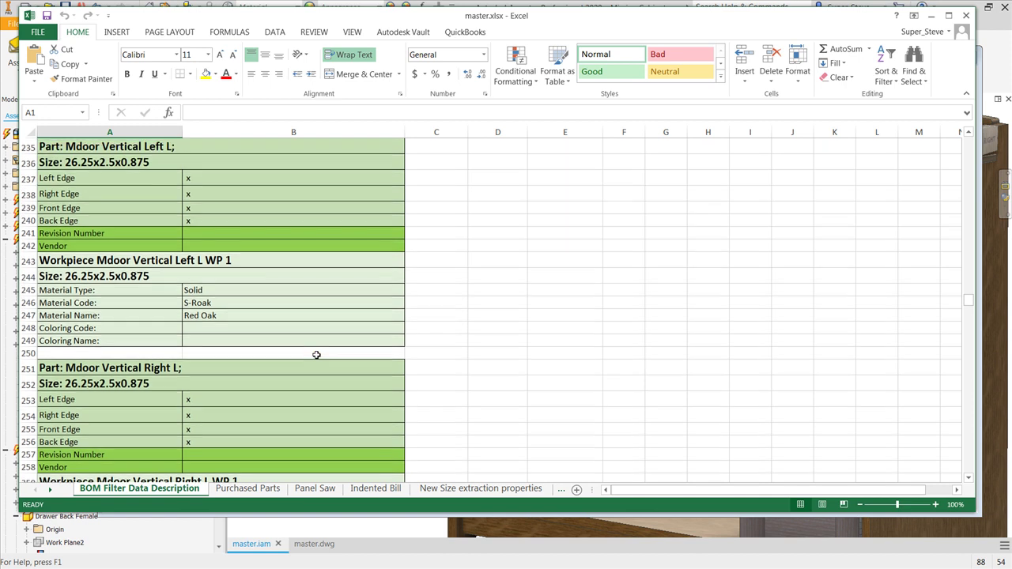
{"action": "scroll", "coordinate": [316, 355], "scroll_direction": "up", "scroll_amount": 1}
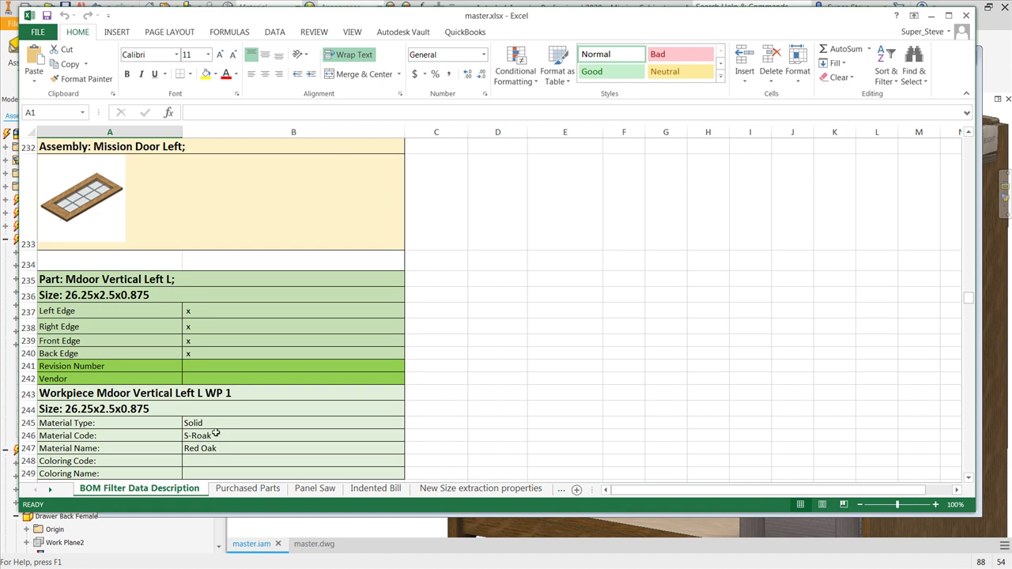
{"action": "scroll", "coordinate": [214, 429], "scroll_direction": "down", "scroll_amount": 1}
{"action": "scroll", "coordinate": [214, 429], "scroll_direction": "down", "scroll_amount": 2}
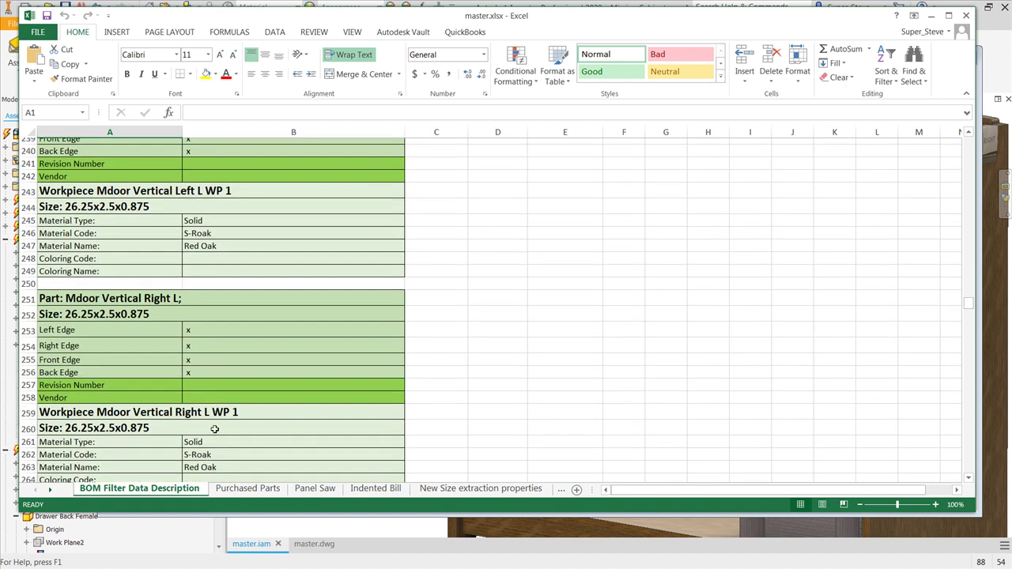
{"action": "scroll", "coordinate": [215, 429], "scroll_direction": "down", "scroll_amount": 2}
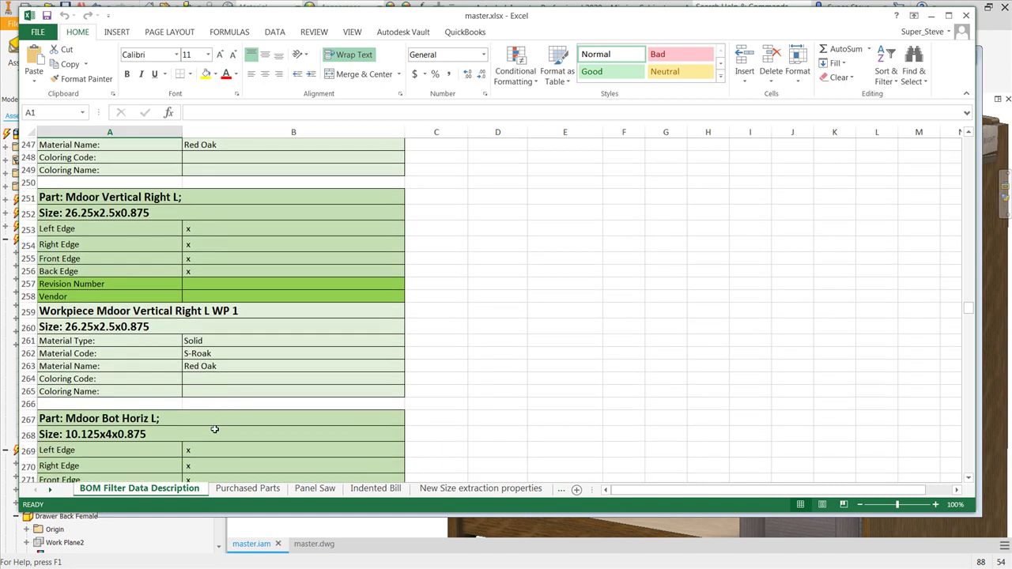
{"action": "left_click", "coordinate": [966, 15]}
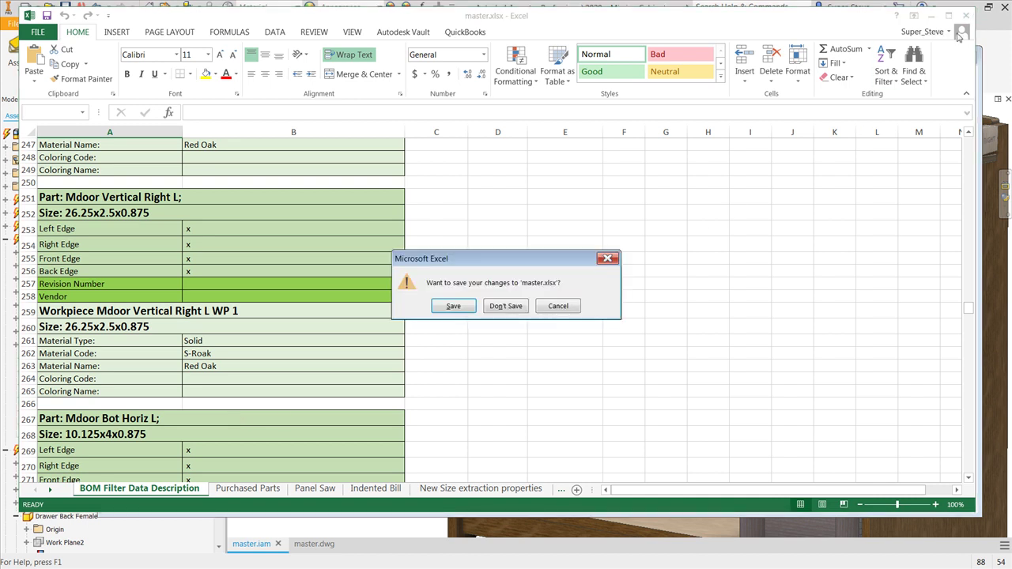
{"action": "left_click", "coordinate": [506, 305]}
Close the BOM window and reopen the cabinet's Woodwork bill of materials
{"action": "left_click", "coordinate": [966, 58]}
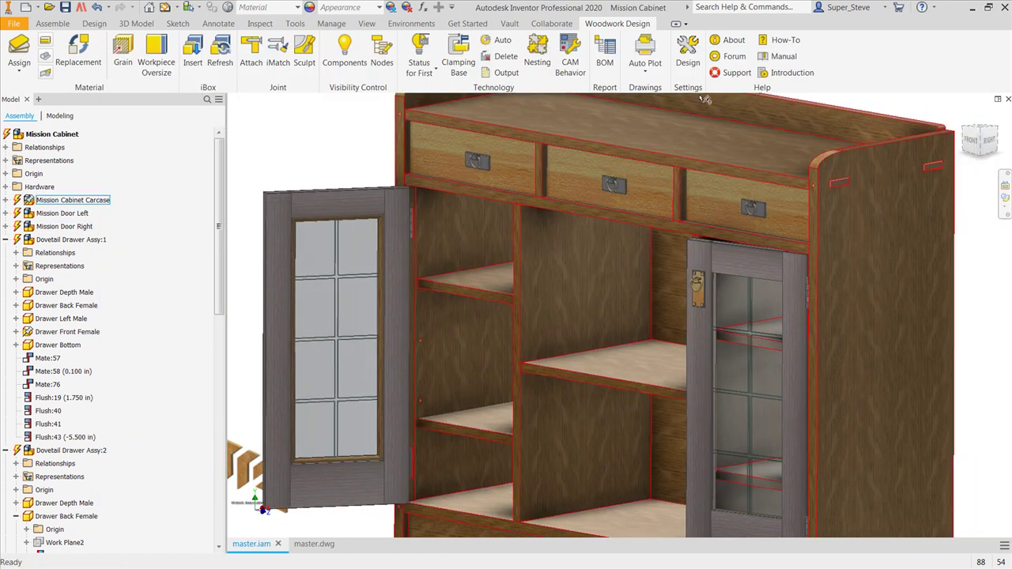
{"action": "left_click", "coordinate": [605, 52]}
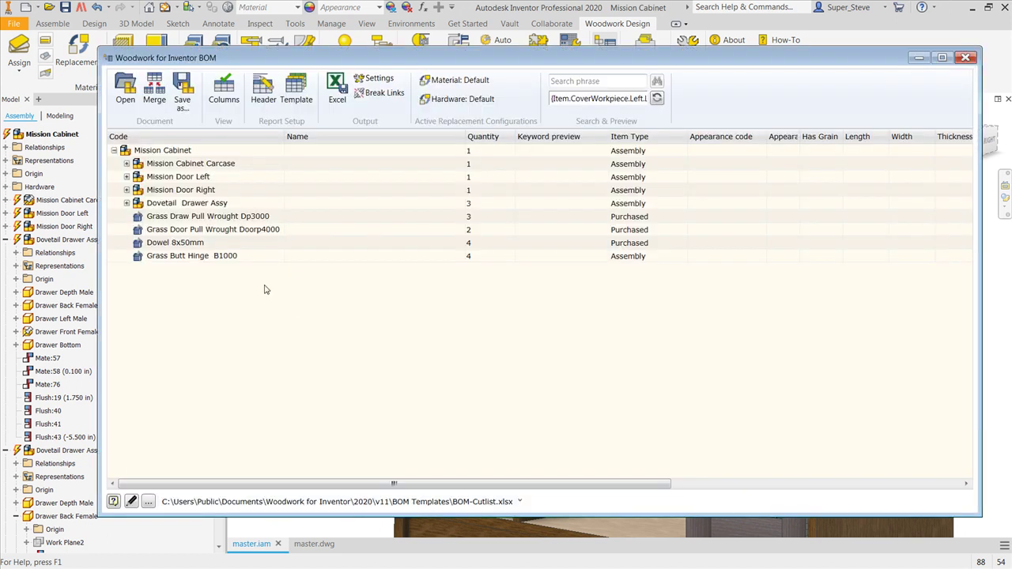
In the Rod group, replace the shoe moulding material Oakqtr Moulding Red with VQ-AHN Natural Ash
{"action": "left_click", "coordinate": [473, 84]}
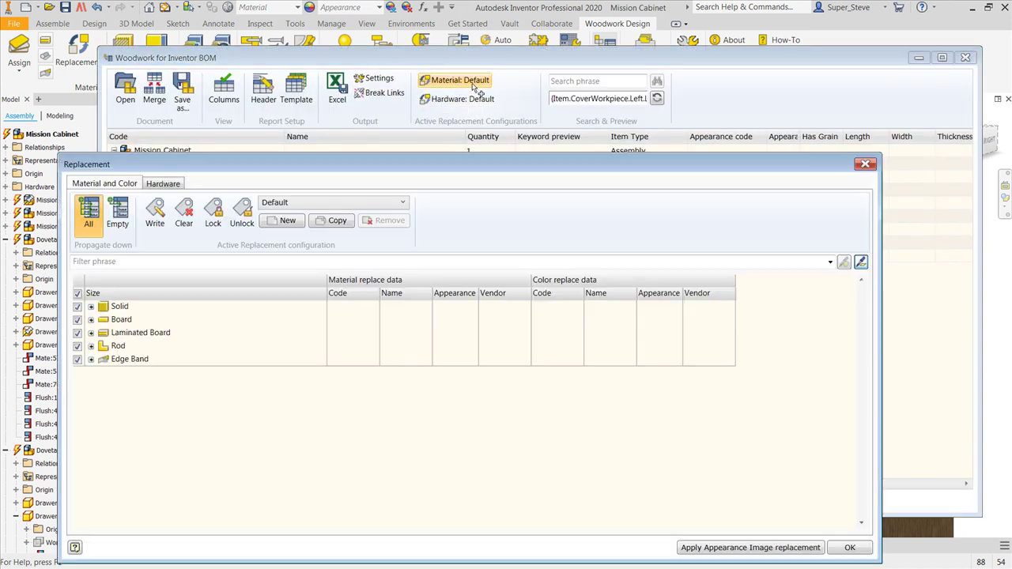
{"action": "left_click", "coordinate": [90, 347]}
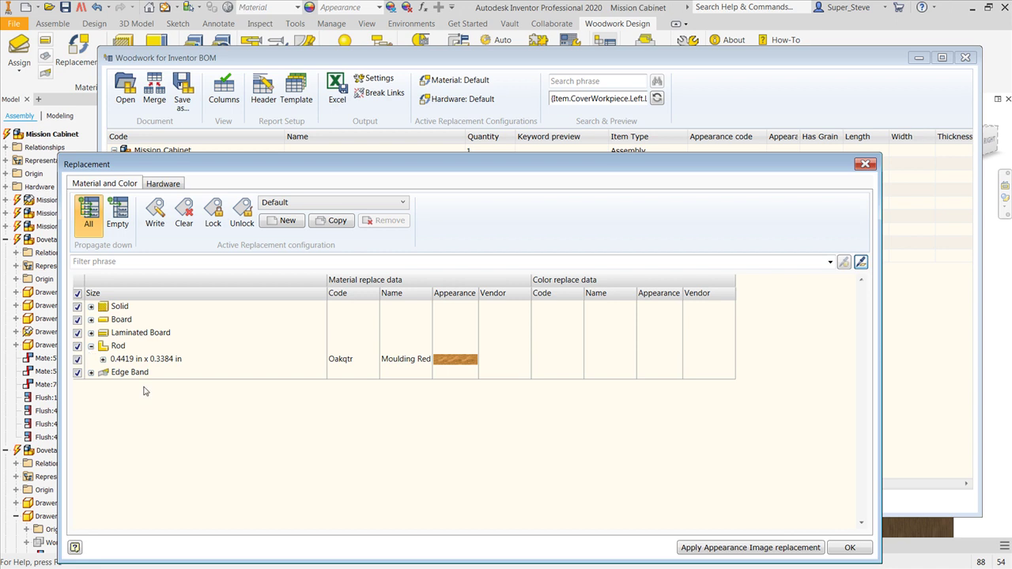
{"action": "left_click", "coordinate": [103, 360]}
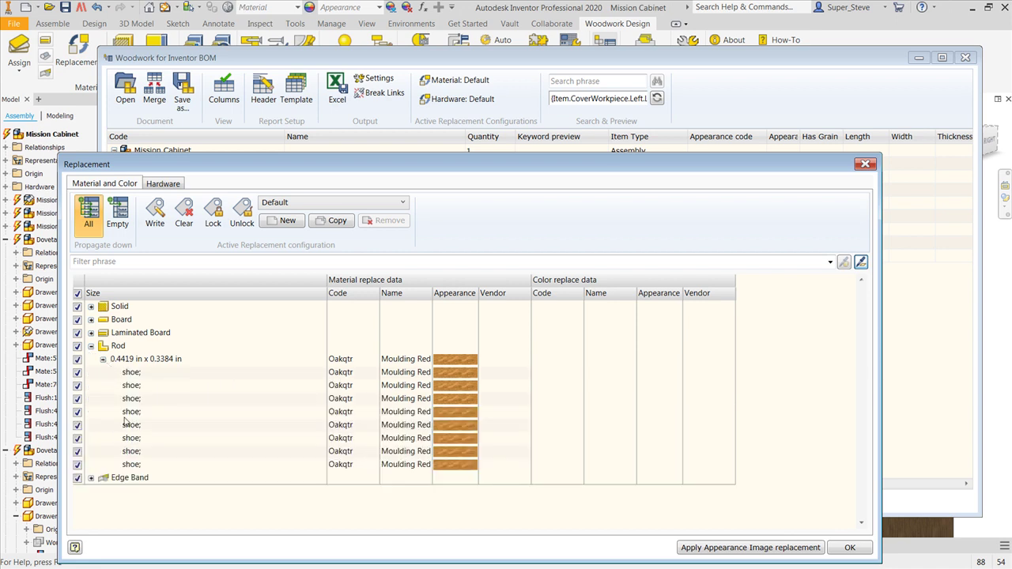
{"action": "left_click_drag", "start_coordinate": [472, 440], "coordinate": [377, 353]}
{"action": "double_click", "coordinate": [372, 357]}
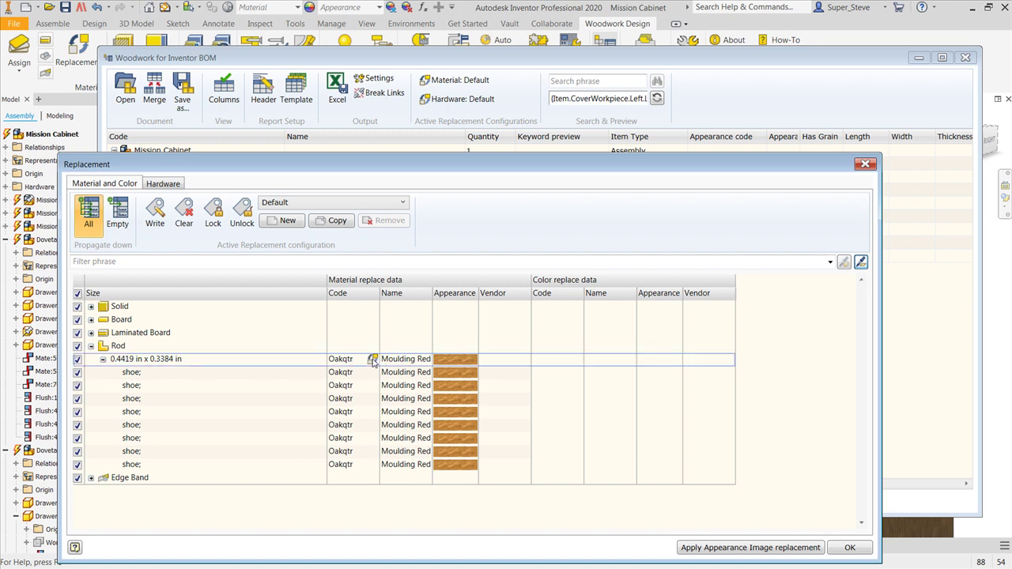
{"action": "mouse_move", "coordinate": [290, 286]}
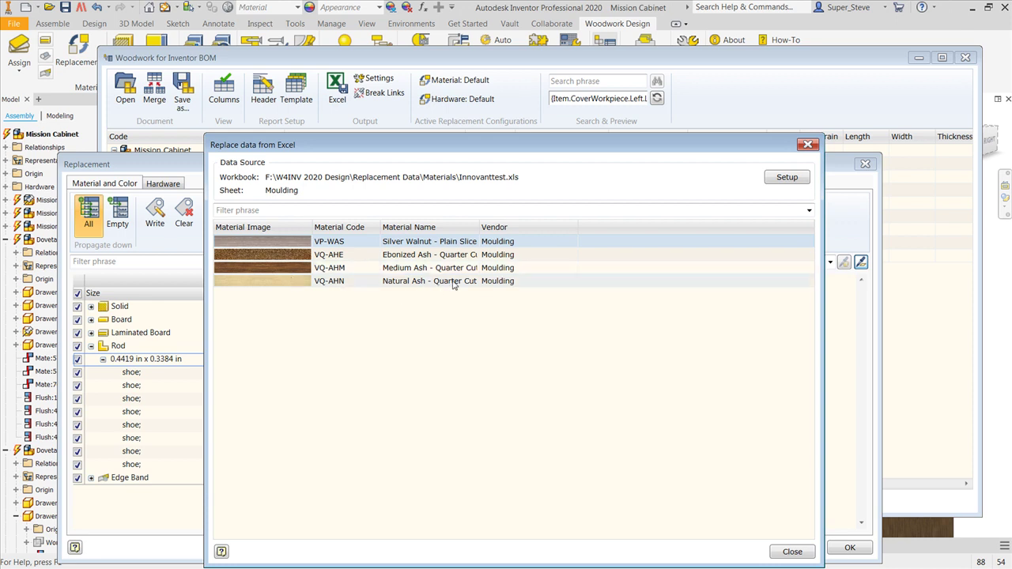
{"action": "double_click", "coordinate": [306, 282]}
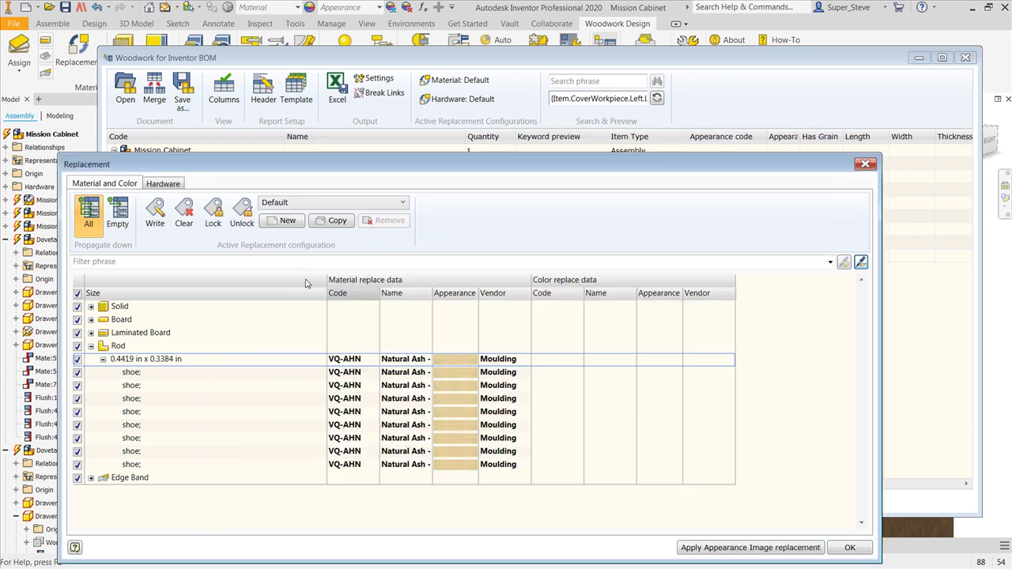
Write the Natural Ash material and appearance image to the moulding parts, then close the BOM
{"action": "left_click", "coordinate": [155, 210]}
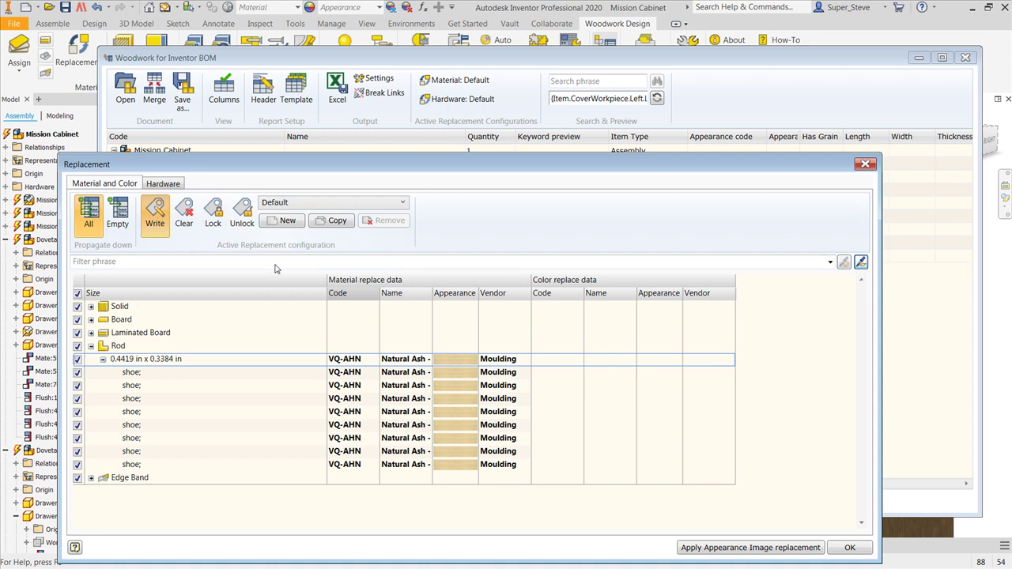
{"action": "left_click", "coordinate": [727, 548]}
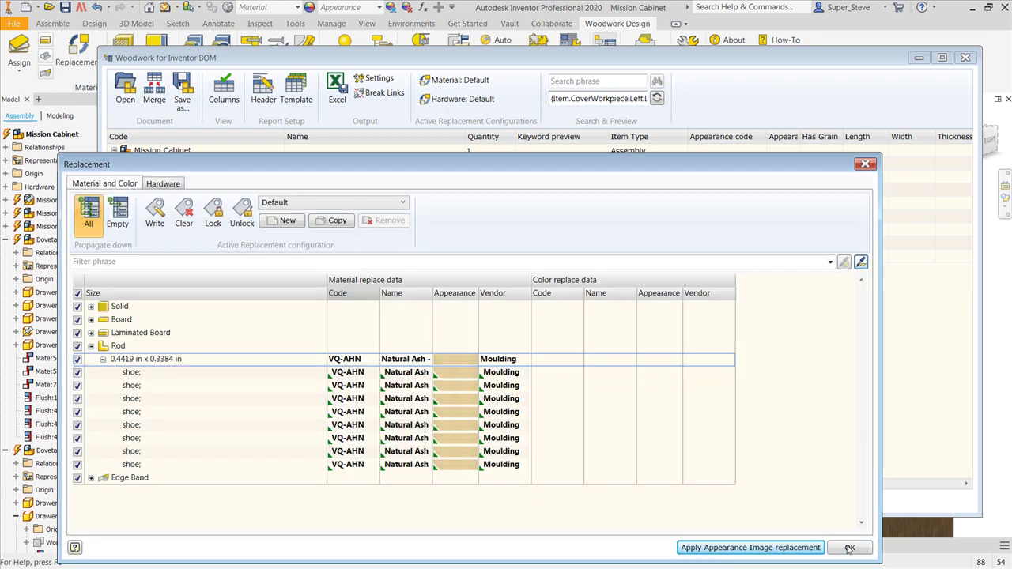
{"action": "left_click", "coordinate": [848, 548]}
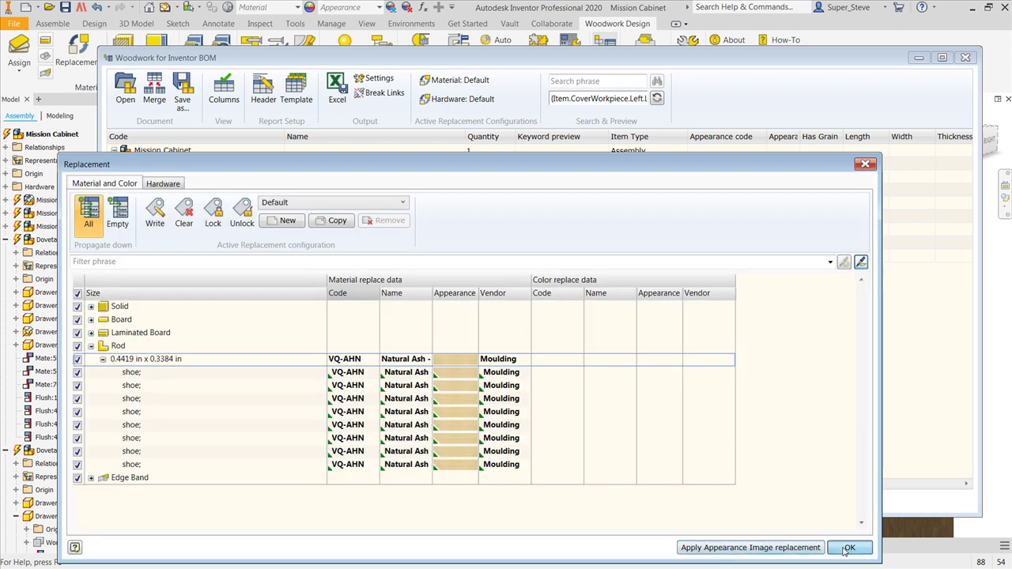
{"action": "left_click", "coordinate": [962, 60]}
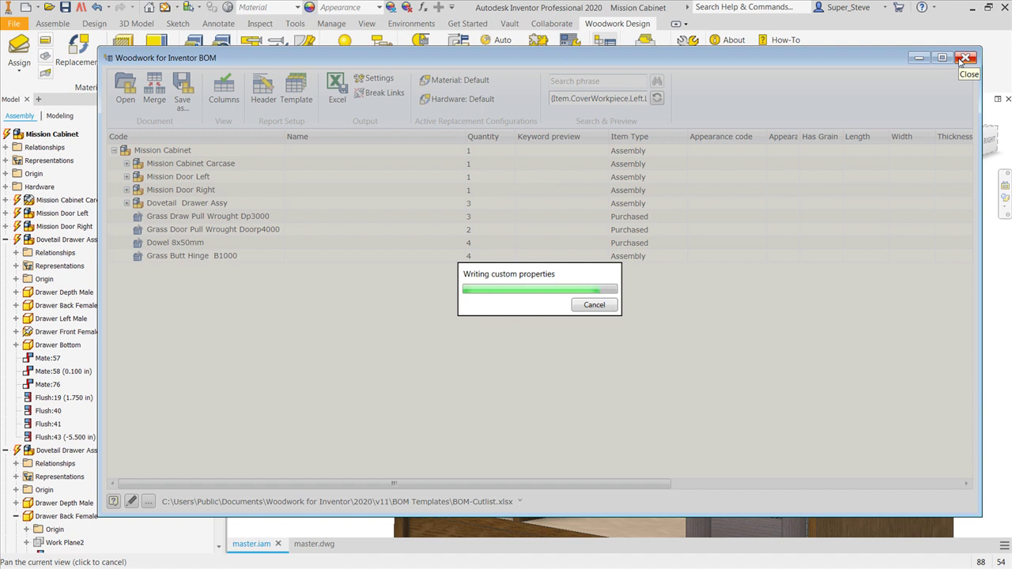
{"action": "scroll", "coordinate": [378, 405], "scroll_direction": "up", "scroll_amount": 5}
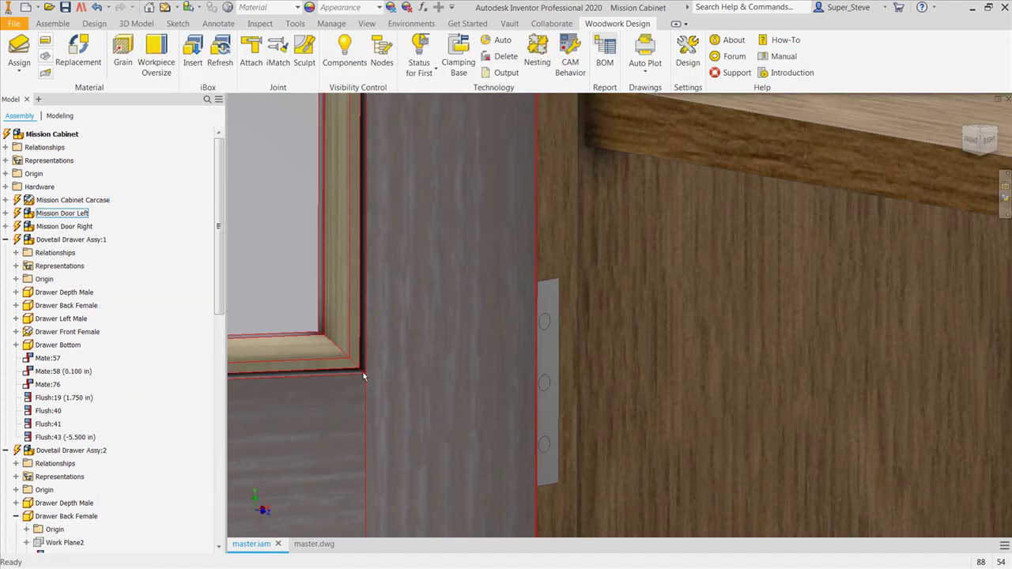
Update master.dwg so its parts list shows VQ-AHN for the shoe rows, then return to master.iam
{"action": "scroll", "coordinate": [332, 358], "scroll_direction": "down", "scroll_amount": 6}
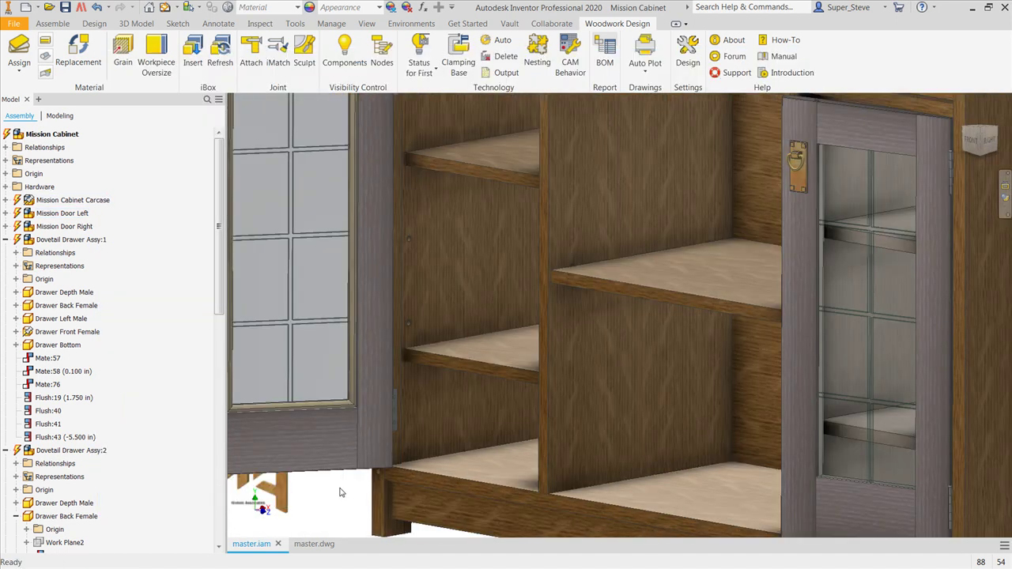
{"action": "left_click", "coordinate": [314, 544]}
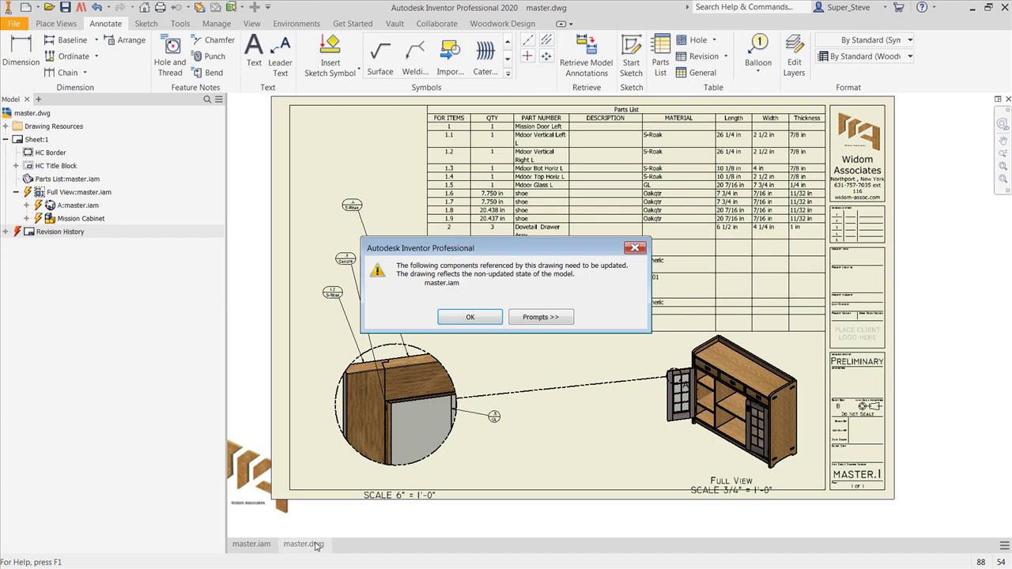
{"action": "left_click", "coordinate": [469, 316]}
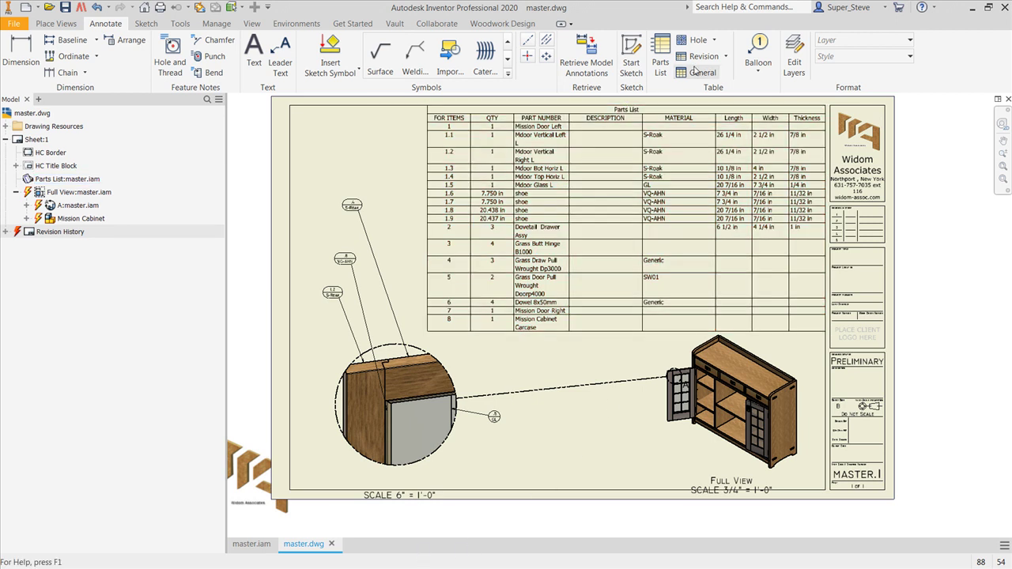
{"action": "left_click", "coordinate": [509, 24]}
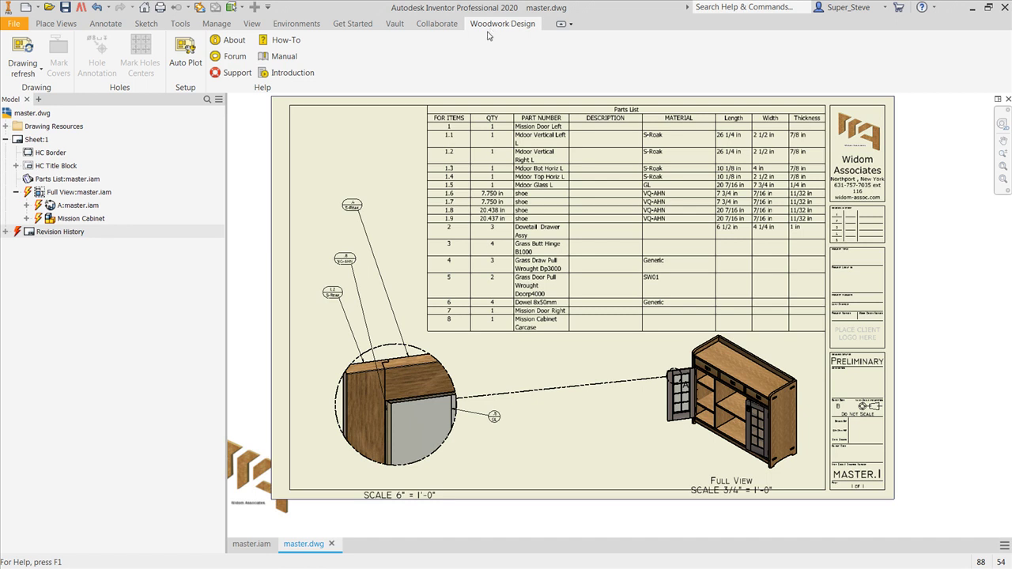
{"action": "left_click", "coordinate": [250, 544]}
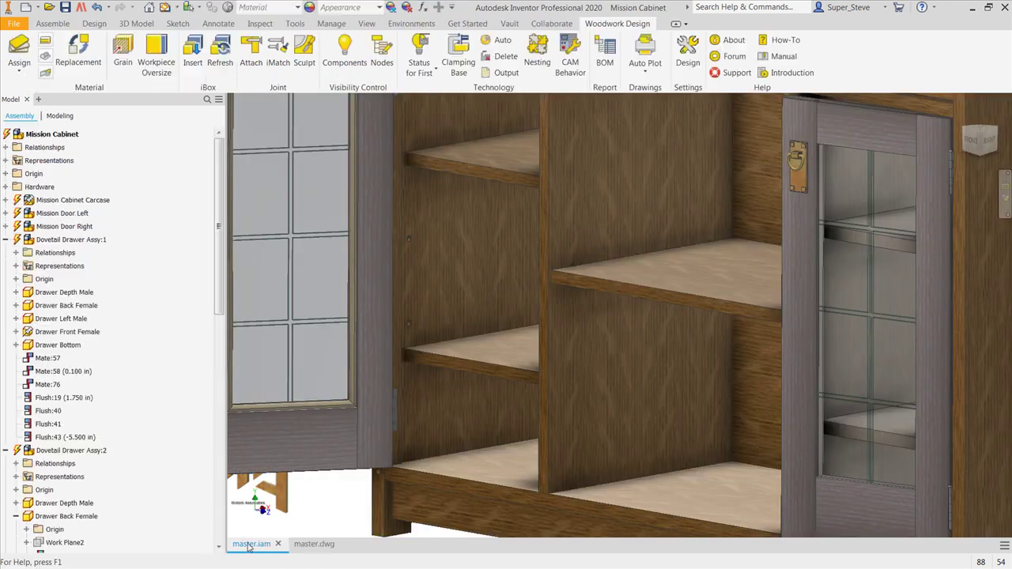
{"action": "left_click", "coordinate": [605, 49]}
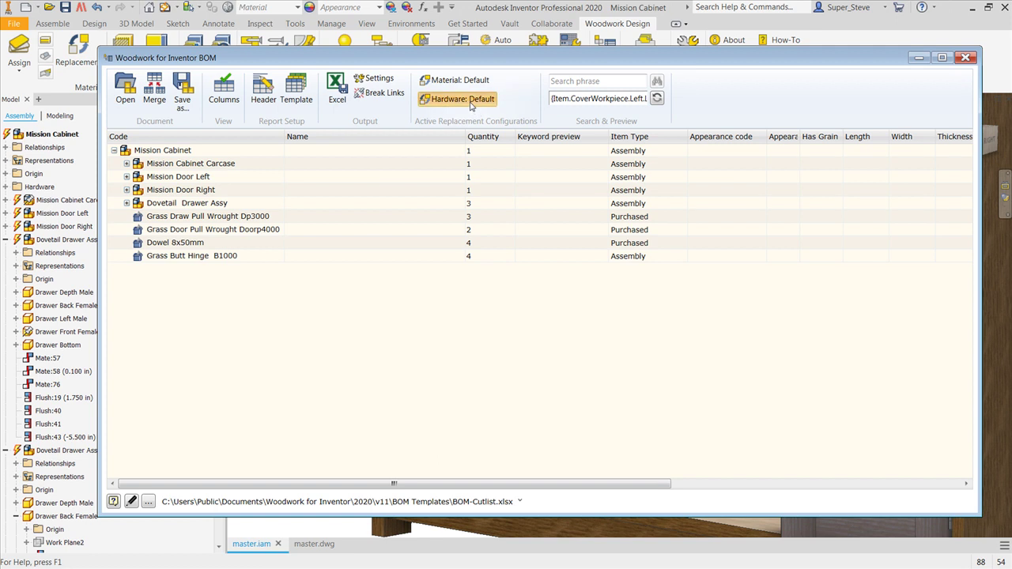
{"action": "left_click", "coordinate": [465, 99]}
{"action": "left_click", "coordinate": [117, 235]}
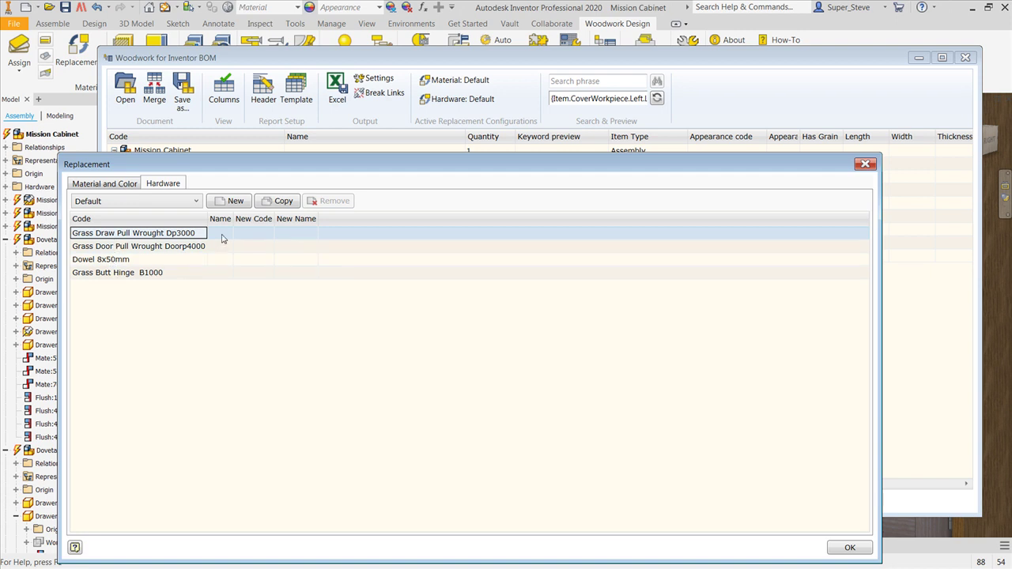
{"action": "mouse_move", "coordinate": [249, 236]}
{"action": "left_click", "coordinate": [866, 166]}
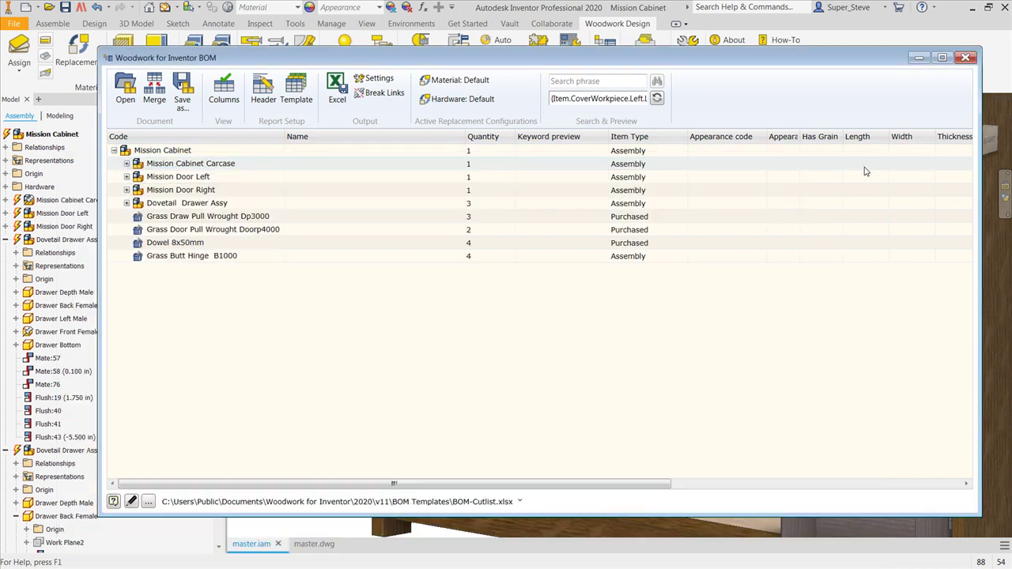
{"action": "left_click", "coordinate": [921, 60]}
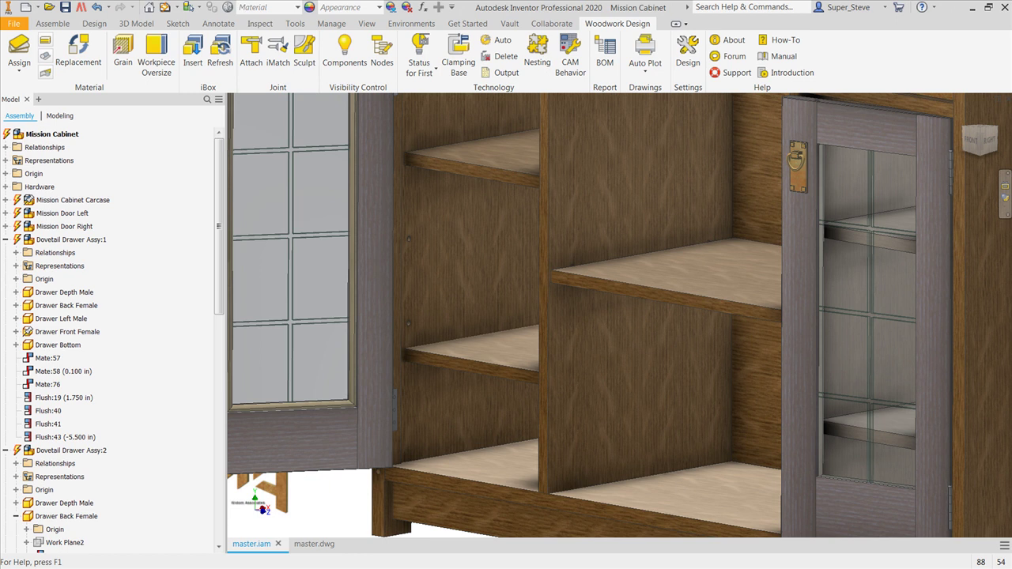
Browse to F:\W4INV 2020 Design\Replacement Data\Materials and open Innovanttest.xls
{"action": "key", "text": "super+e"}
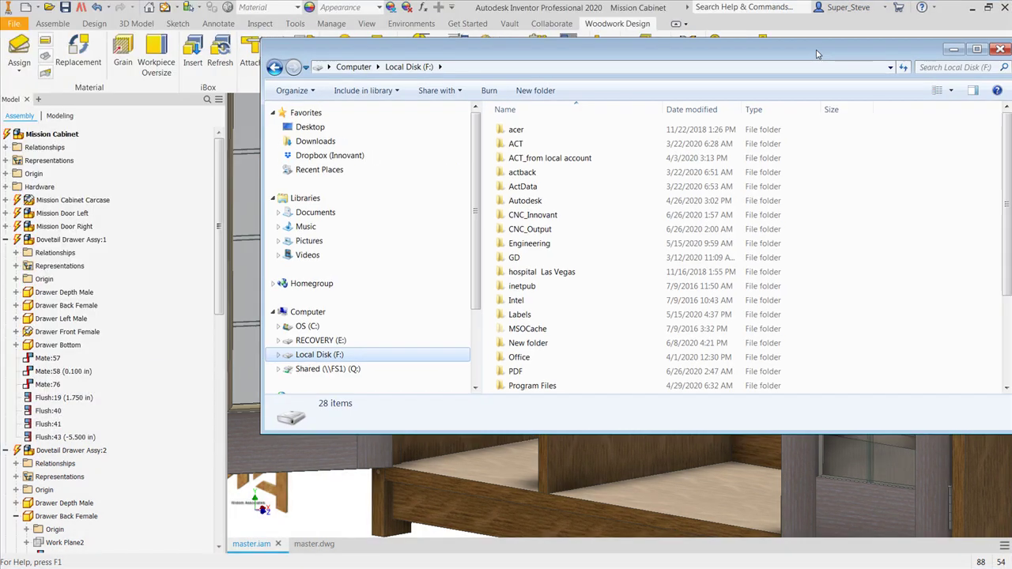
{"action": "left_click", "coordinate": [528, 340]}
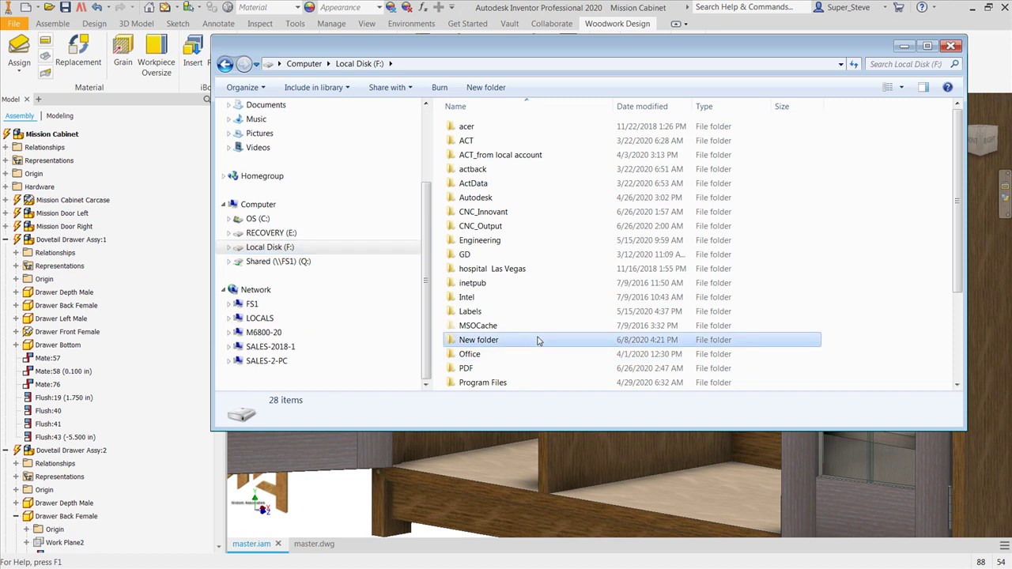
{"action": "scroll", "coordinate": [528, 340], "scroll_direction": "down", "scroll_amount": 3}
{"action": "double_click", "coordinate": [528, 340]}
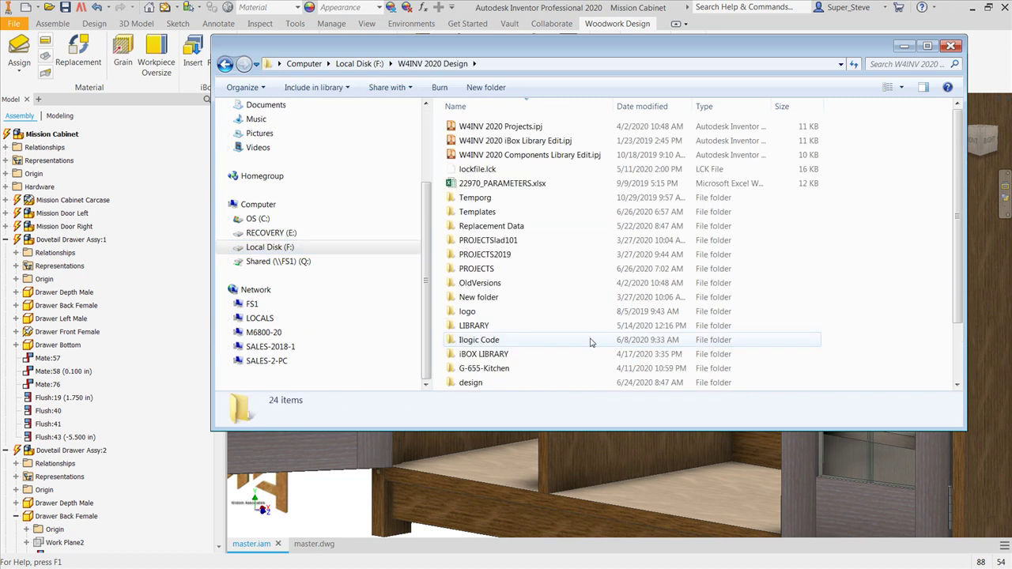
{"action": "left_click", "coordinate": [512, 227]}
{"action": "double_click", "coordinate": [513, 227]}
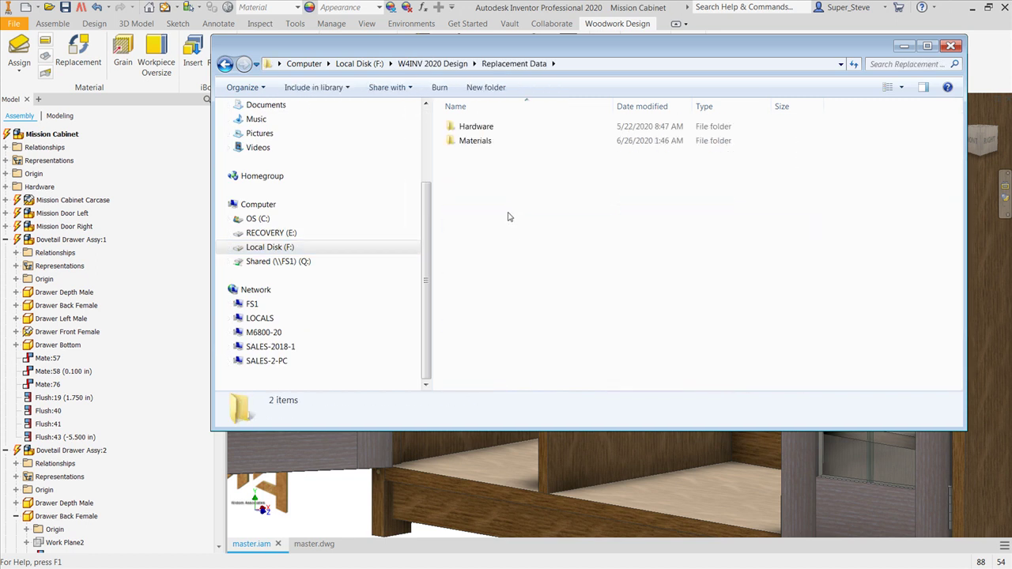
{"action": "double_click", "coordinate": [477, 140]}
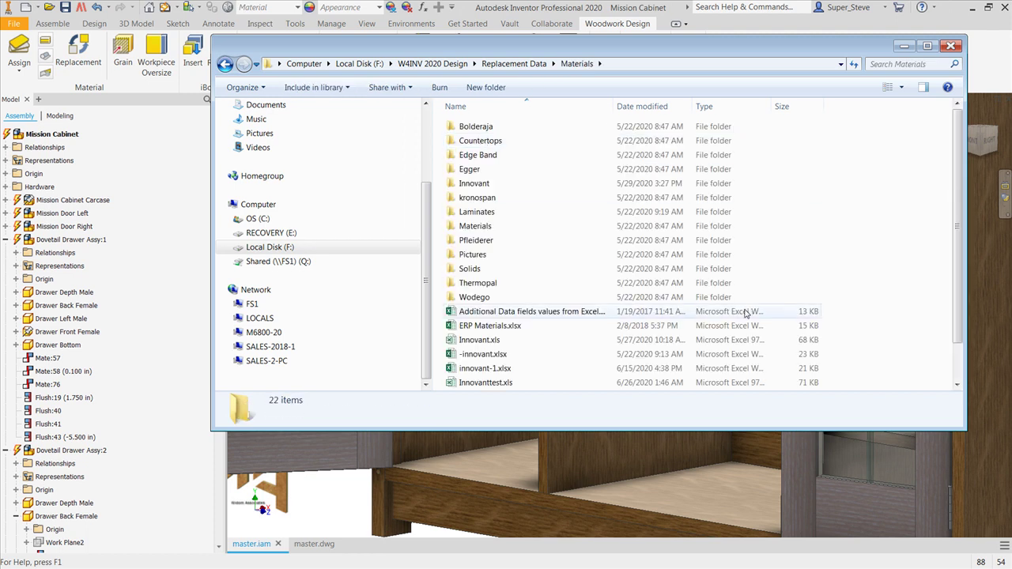
{"action": "scroll", "coordinate": [743, 316], "scroll_direction": "down", "scroll_amount": 1}
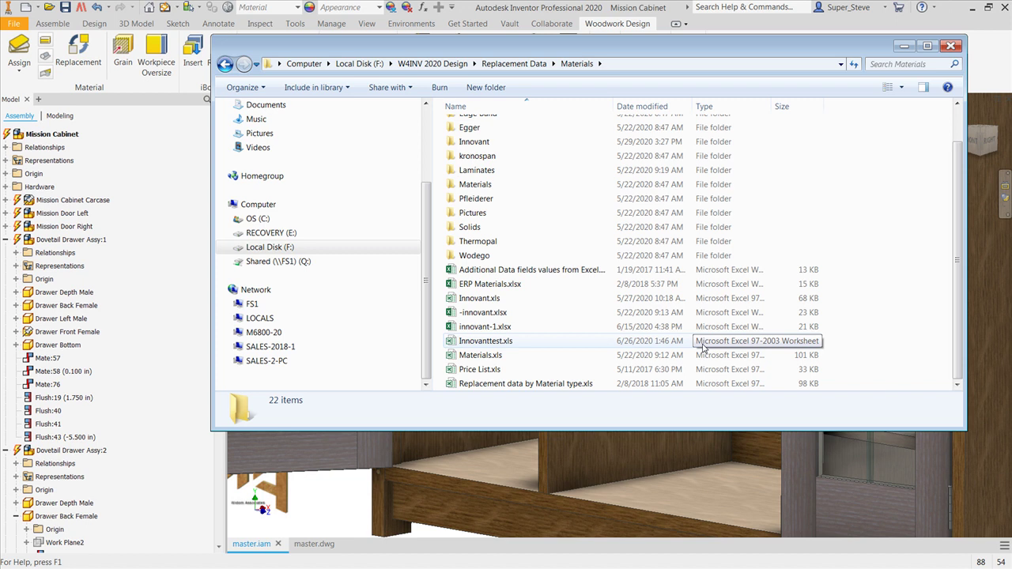
{"action": "double_click", "coordinate": [519, 345]}
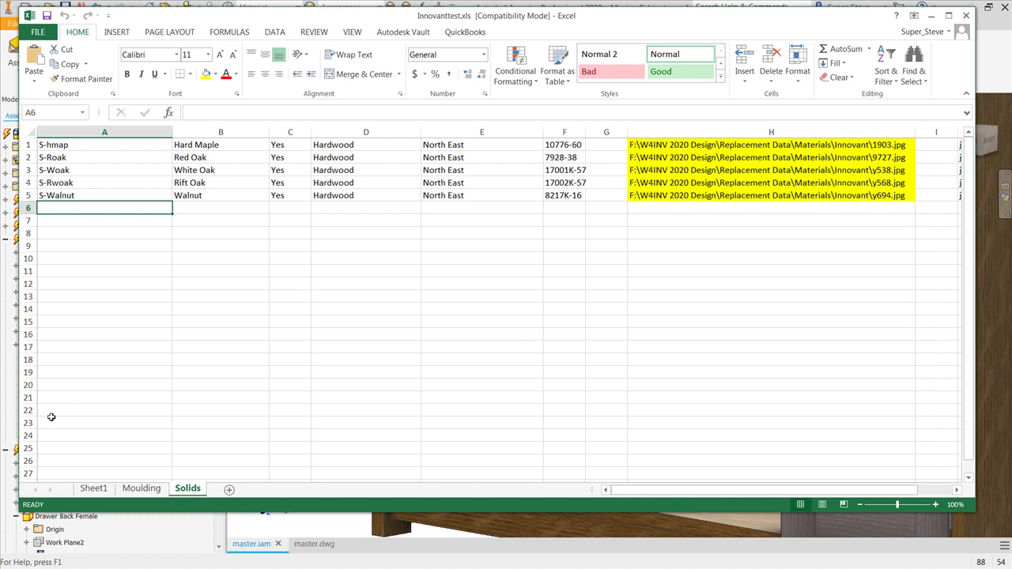
Review the laminate codes, names, vendors and GraphicName image paths on Sheet1
{"action": "left_click", "coordinate": [93, 489]}
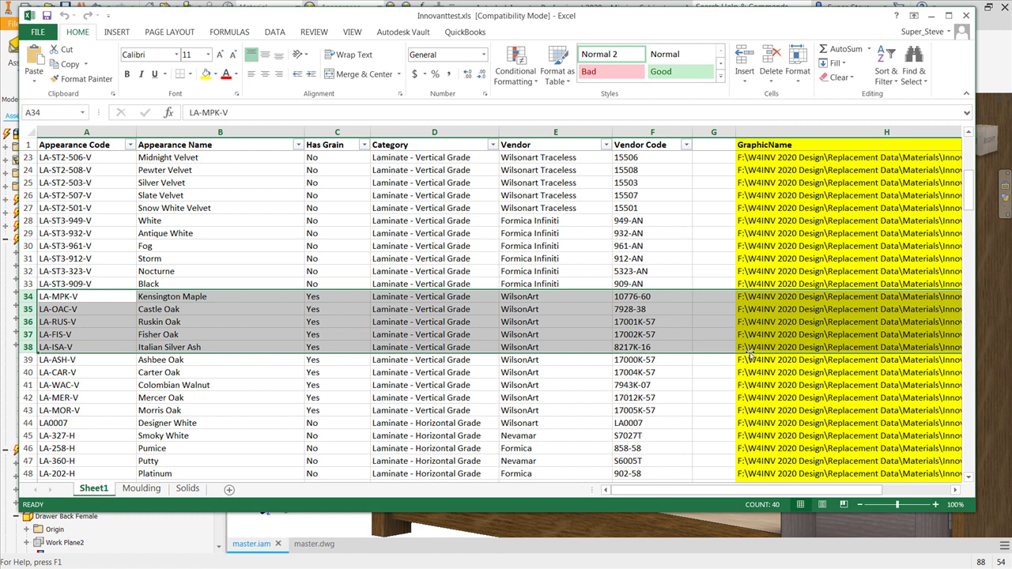
{"action": "left_click_drag", "start_coordinate": [719, 497], "coordinate": [777, 497]}
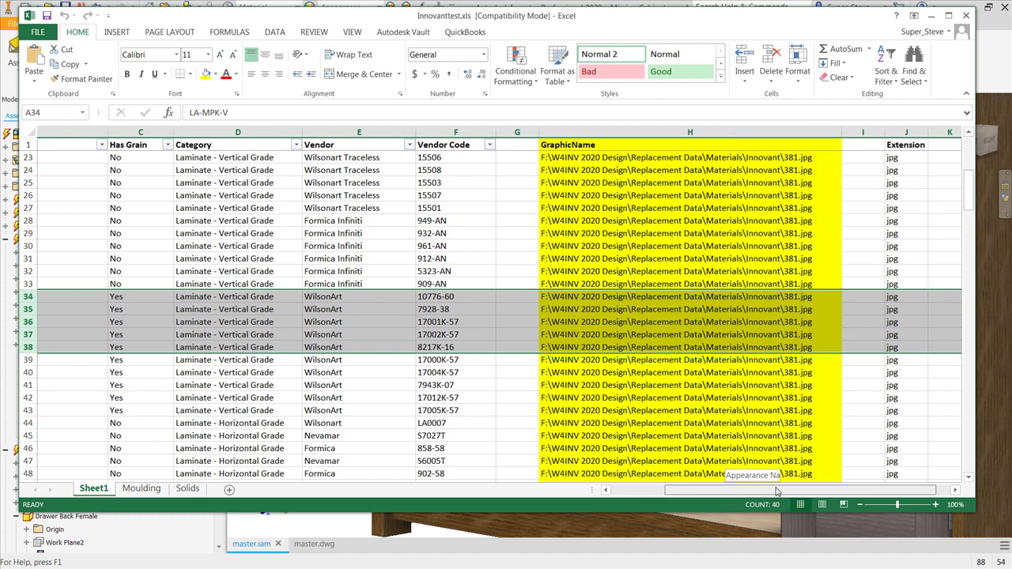
{"action": "left_click_drag", "start_coordinate": [721, 494], "coordinate": [665, 496]}
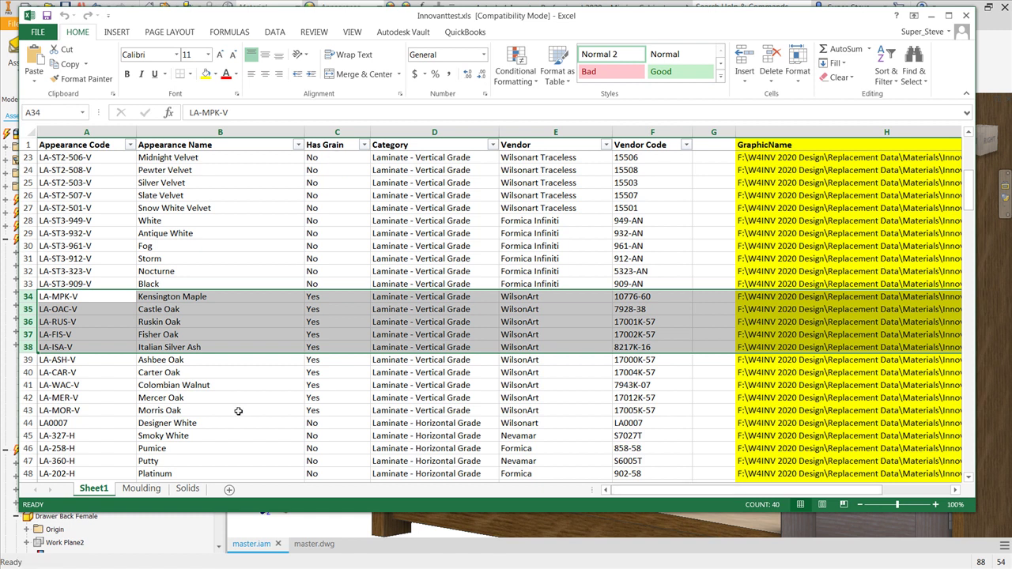
{"action": "left_click", "coordinate": [72, 208]}
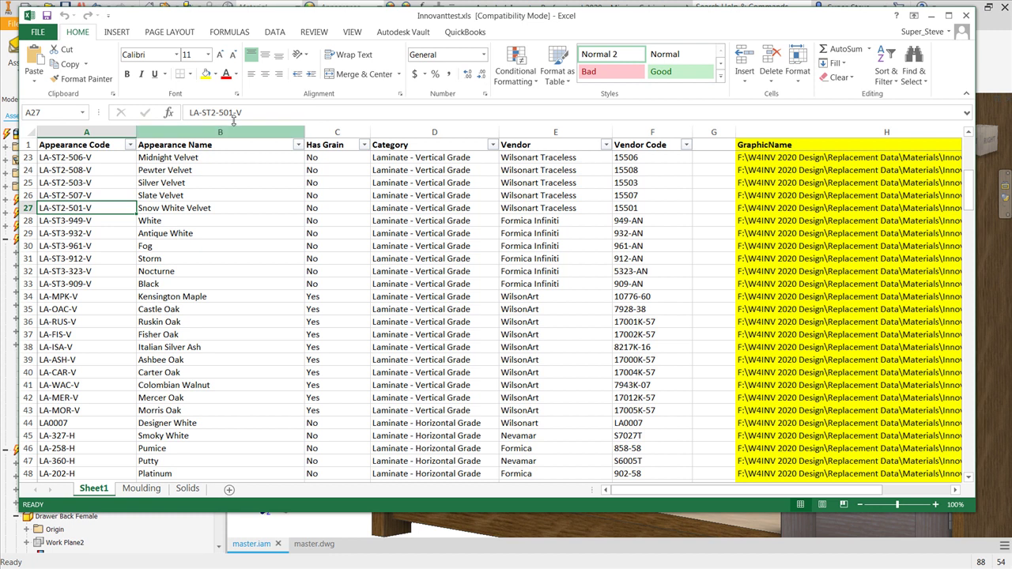
Close Excel and the Materials folder window, then zoom out to the full cabinet
{"action": "left_click", "coordinate": [966, 15]}
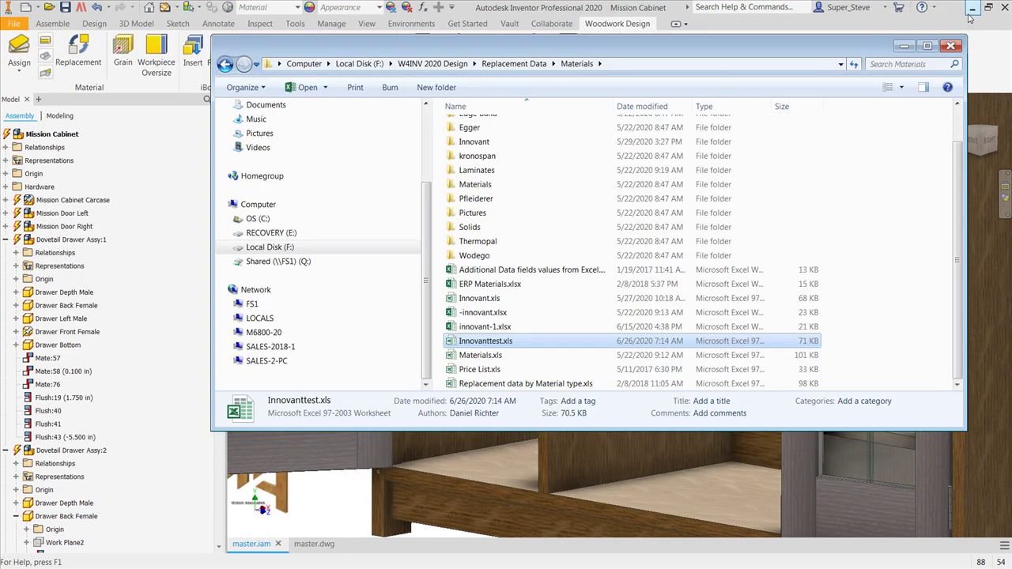
{"action": "left_click", "coordinate": [955, 46]}
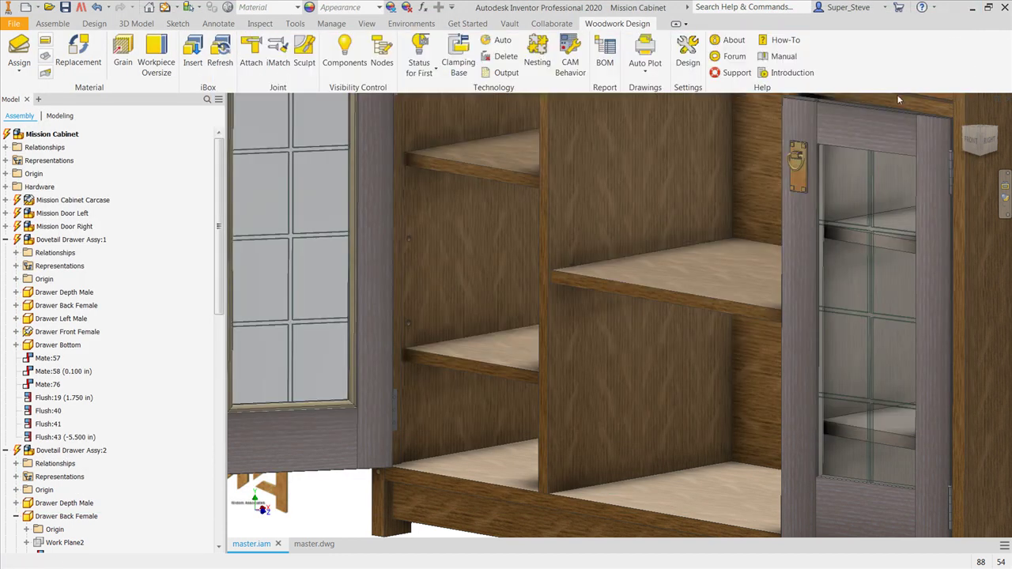
{"action": "scroll", "coordinate": [607, 336], "scroll_direction": "down", "scroll_amount": 5}
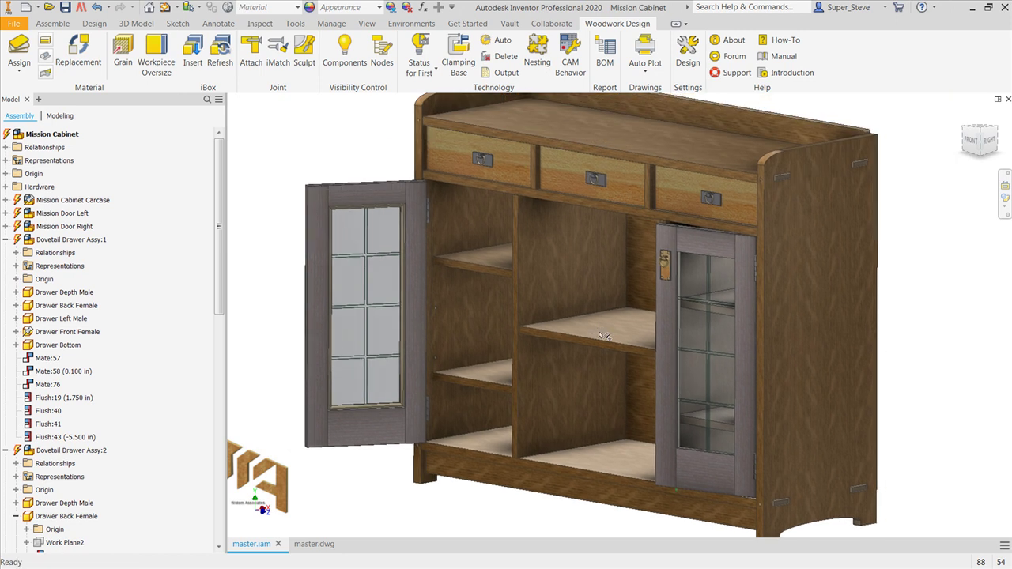